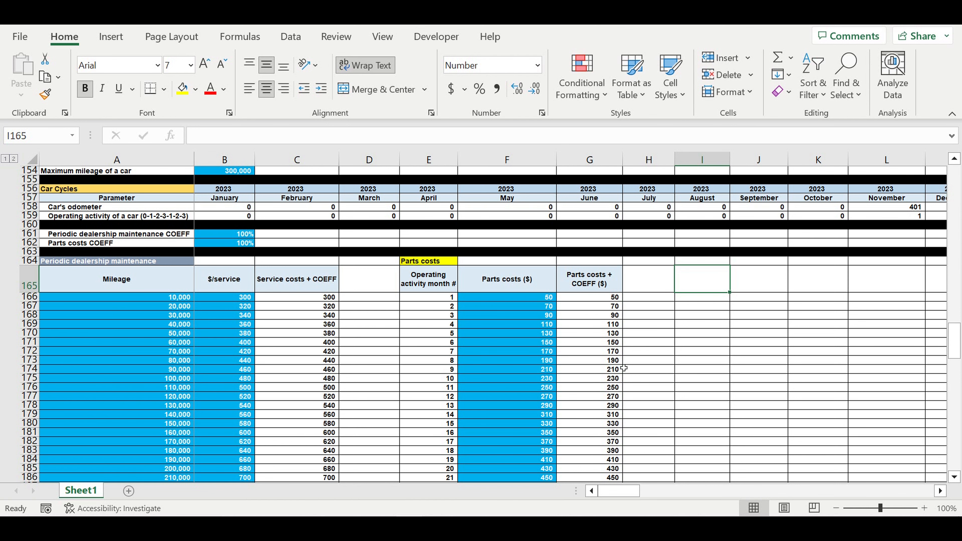
Return to the beginning of the sheet and check the first year in cell B1.
click(953, 342)
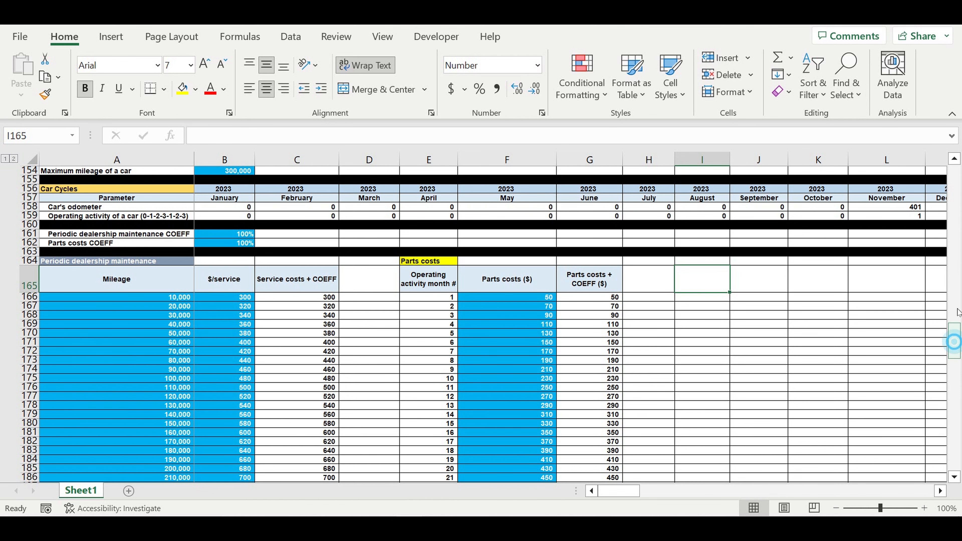
drag(956, 311, 954, 178)
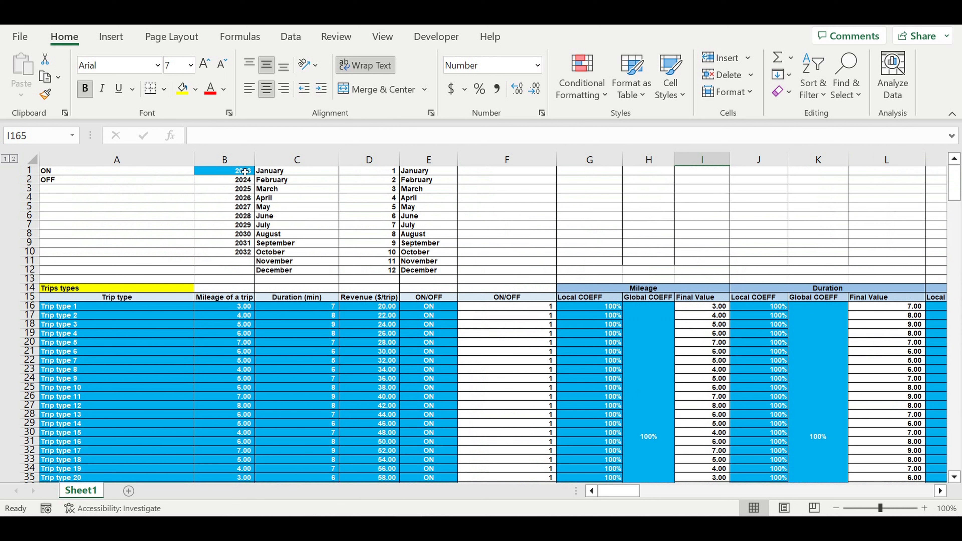
click(229, 174)
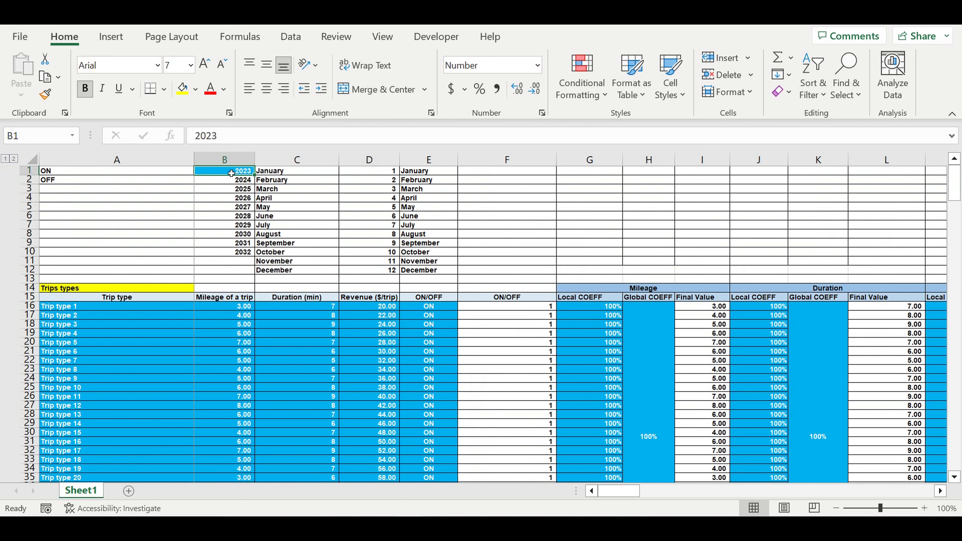
Examine the Trips types inputs: trip type, mileage of a trip, duration, revenue per trip and ON/OFF.
drag(79, 307, 400, 453)
scroll(187, 386, down, 3)
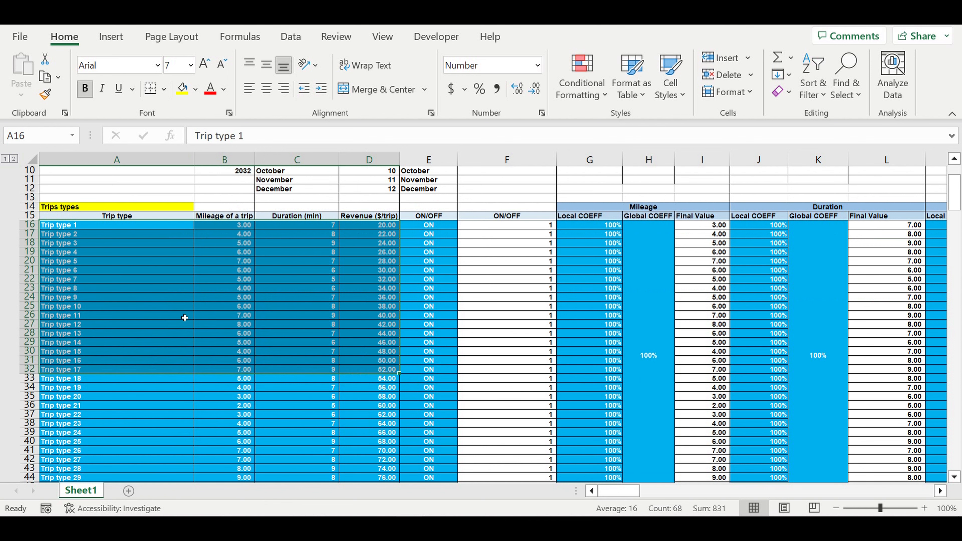
click(170, 299)
drag(230, 242, 265, 436)
drag(297, 261, 335, 414)
drag(356, 232, 377, 401)
drag(428, 243, 428, 433)
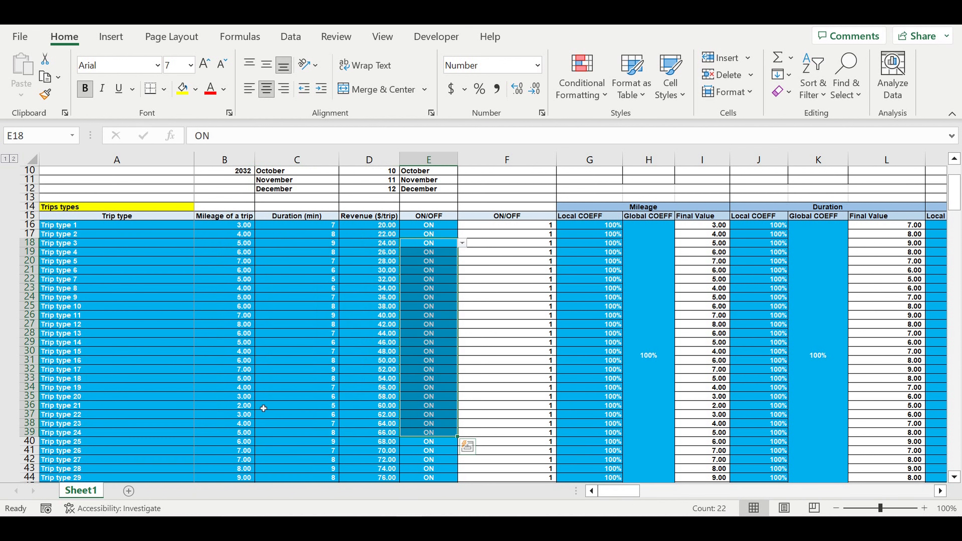
Examine the Monday table's trip types, Amount of trips, LOCAL COEFF and ON/OFF columns.
scroll(228, 364, down, 8)
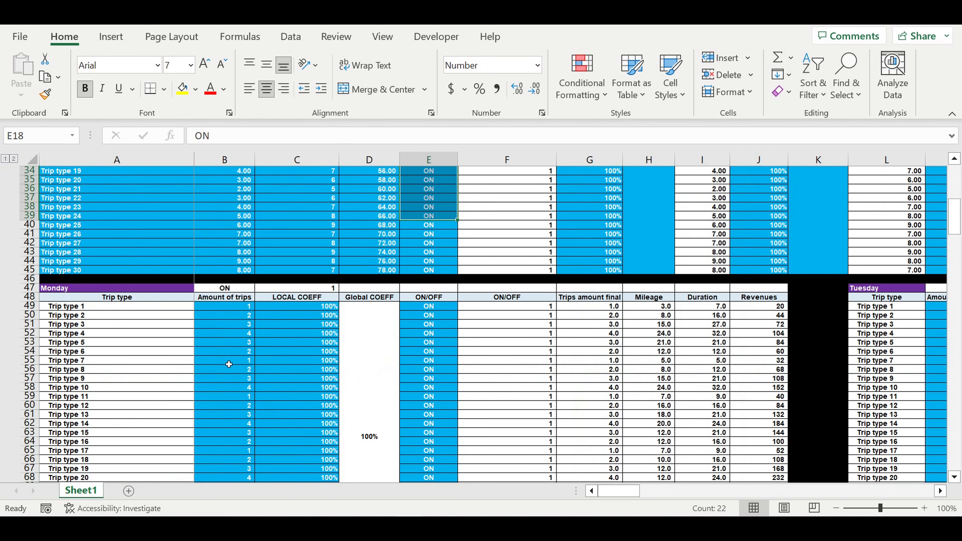
scroll(229, 354, down, 2)
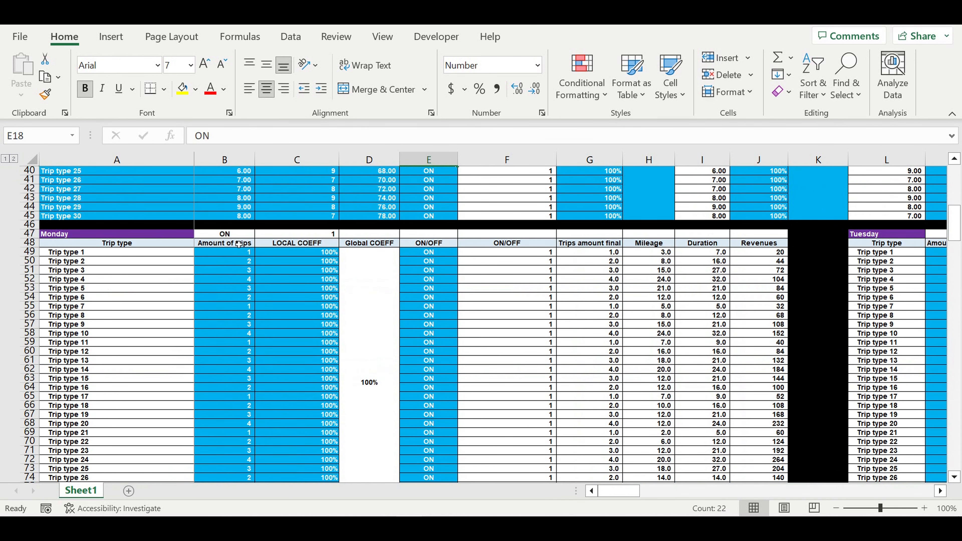
drag(240, 252, 243, 405)
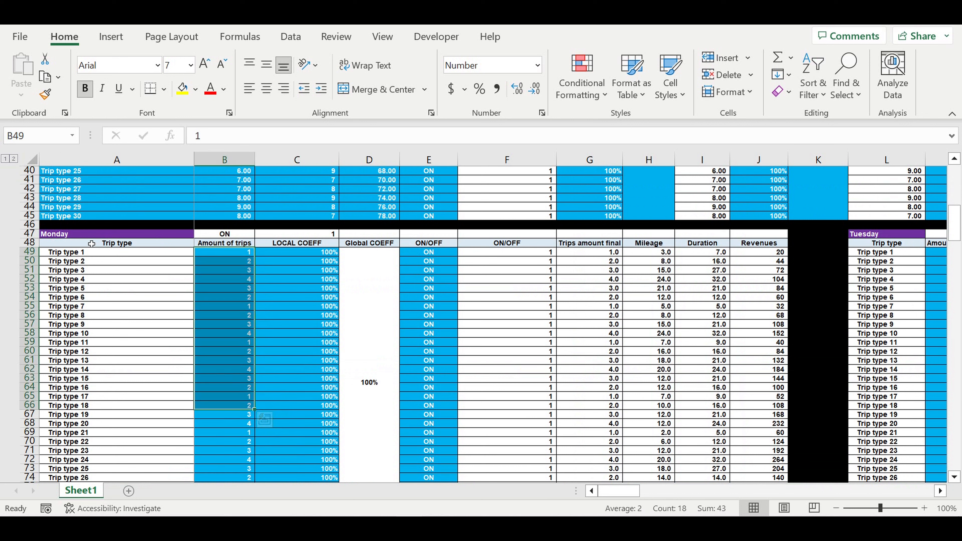
click(70, 234)
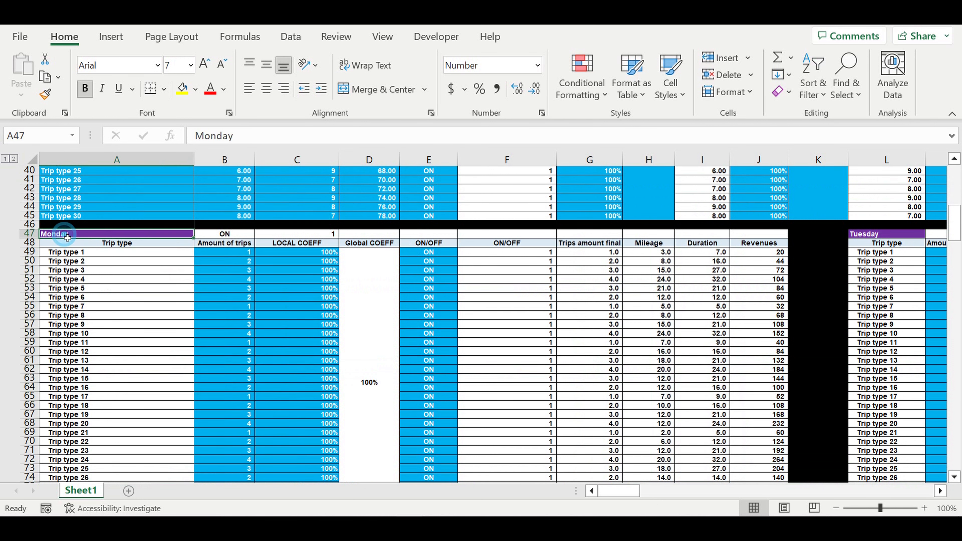
click(279, 252)
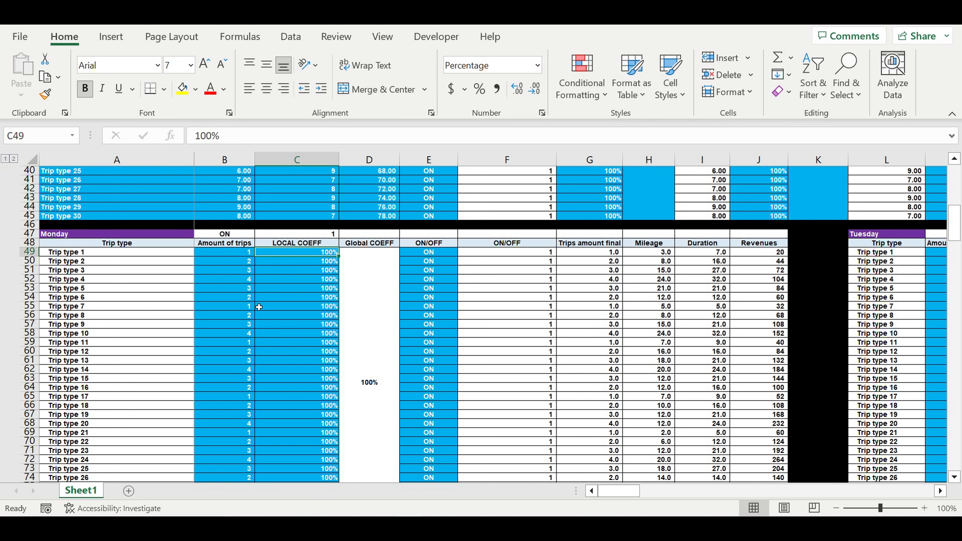
drag(310, 262, 310, 442)
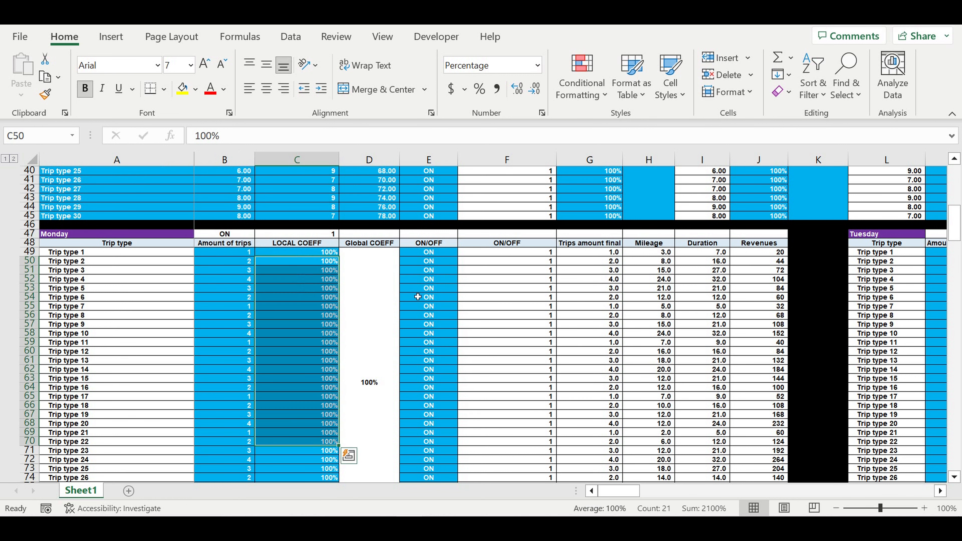
drag(426, 270, 426, 449)
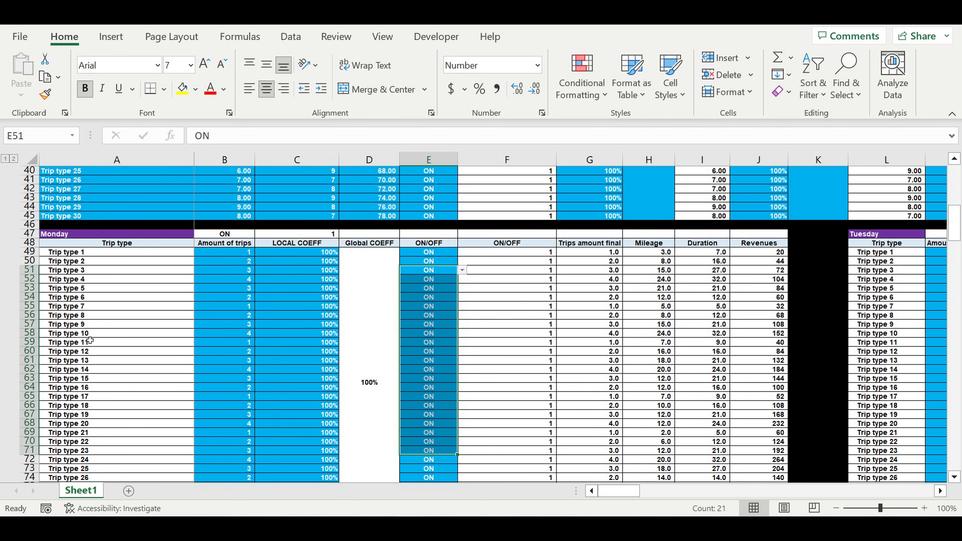
drag(96, 279, 123, 432)
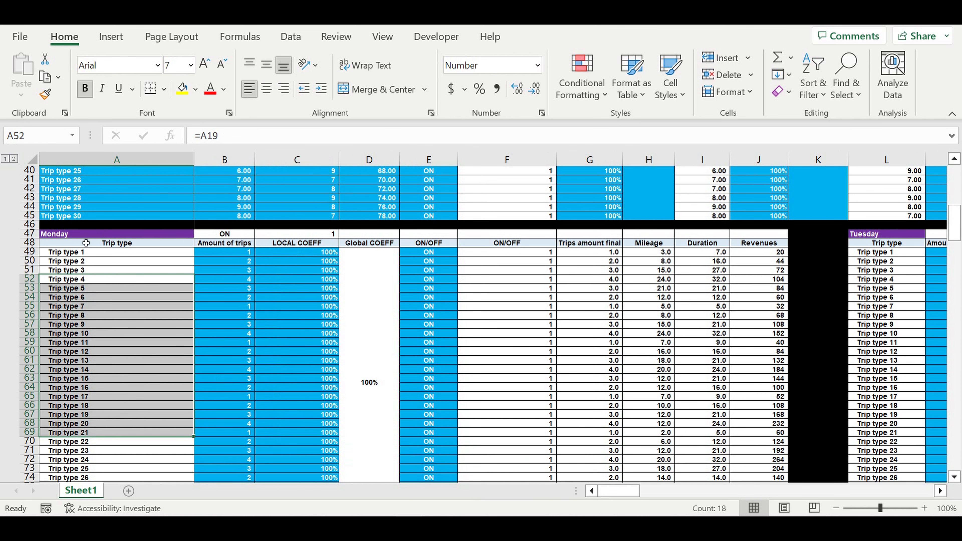
Examine the Day ON/OFF settings for all weekdays in the Revenues consolidation table, including Saturday and Sunday.
scroll(188, 337, down, 8)
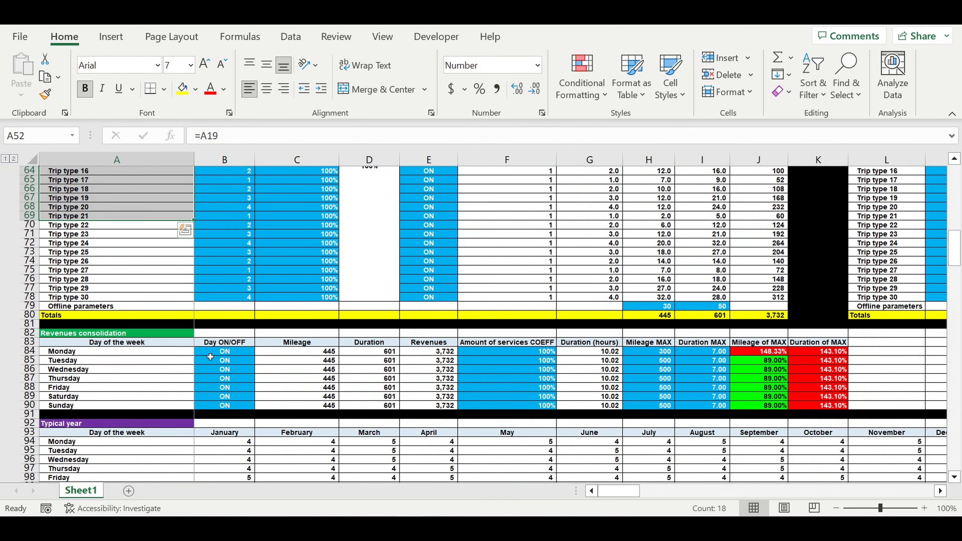
drag(234, 351, 237, 409)
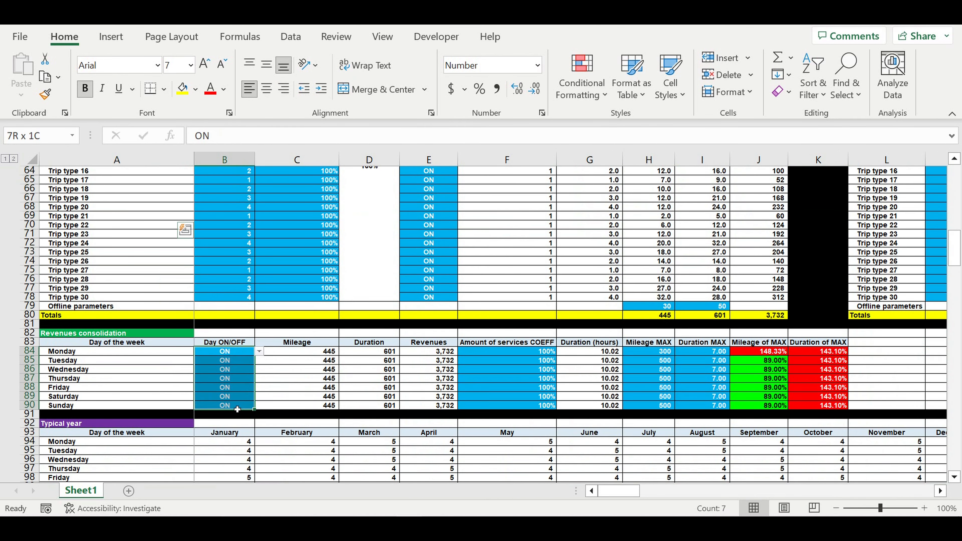
click(61, 397)
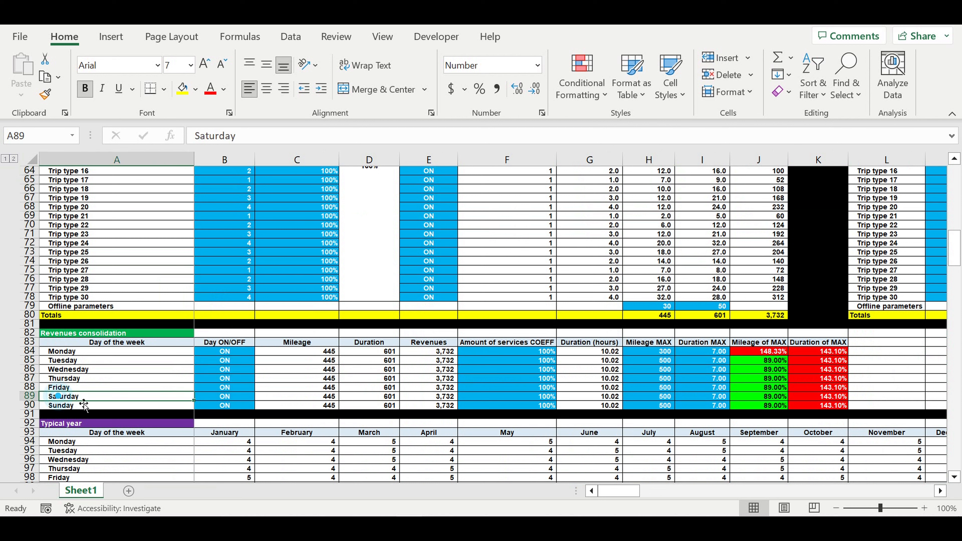
drag(227, 396, 231, 405)
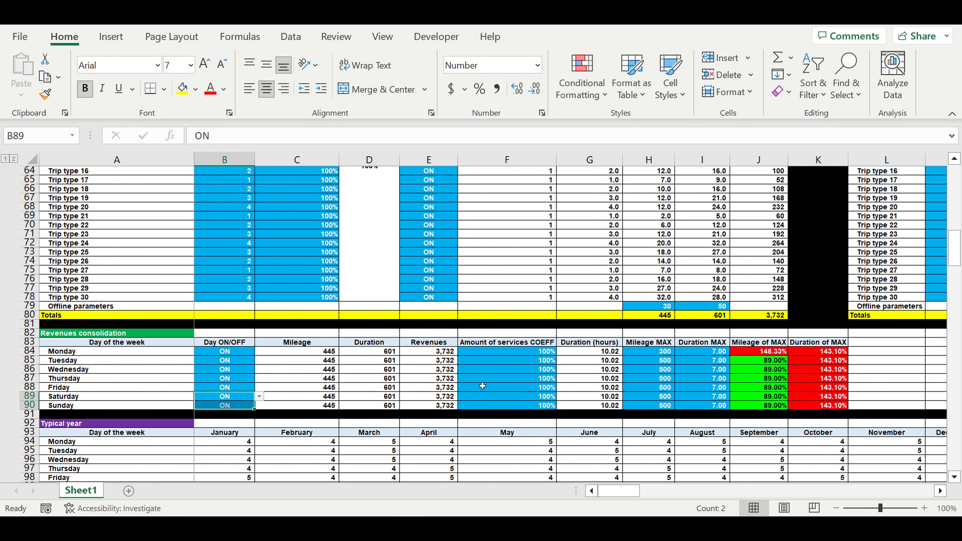
Check the Year and Month inputs of the Operating activity start section.
scroll(479, 387, down, 3)
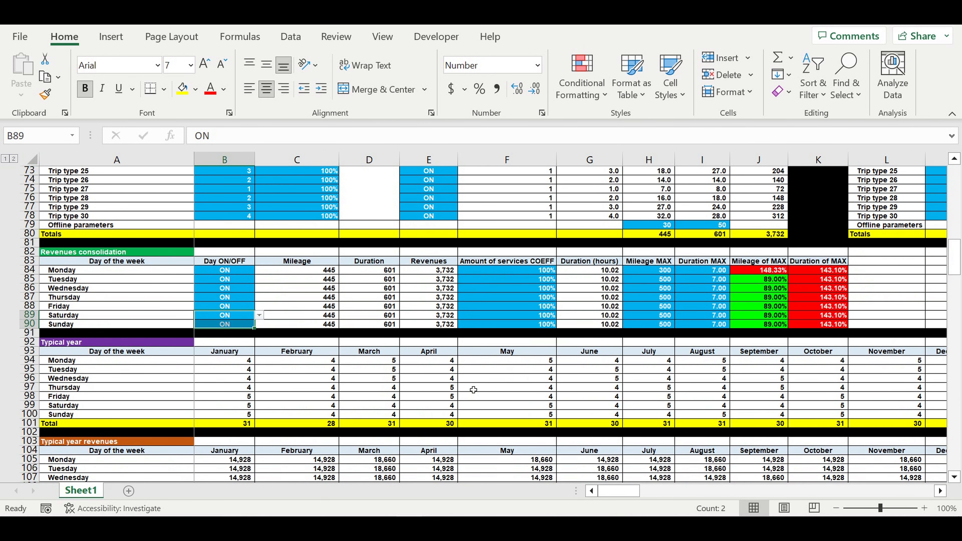
scroll(473, 389, down, 12)
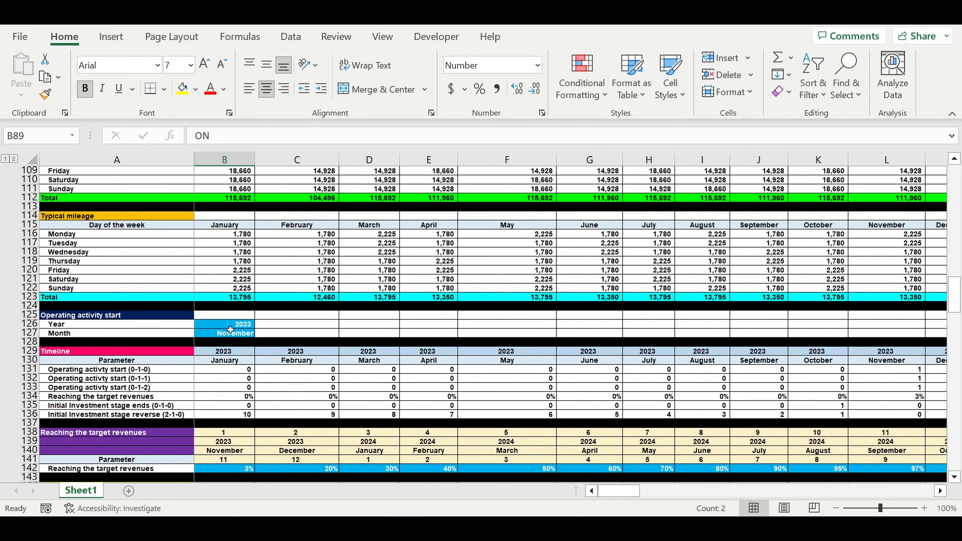
click(229, 325)
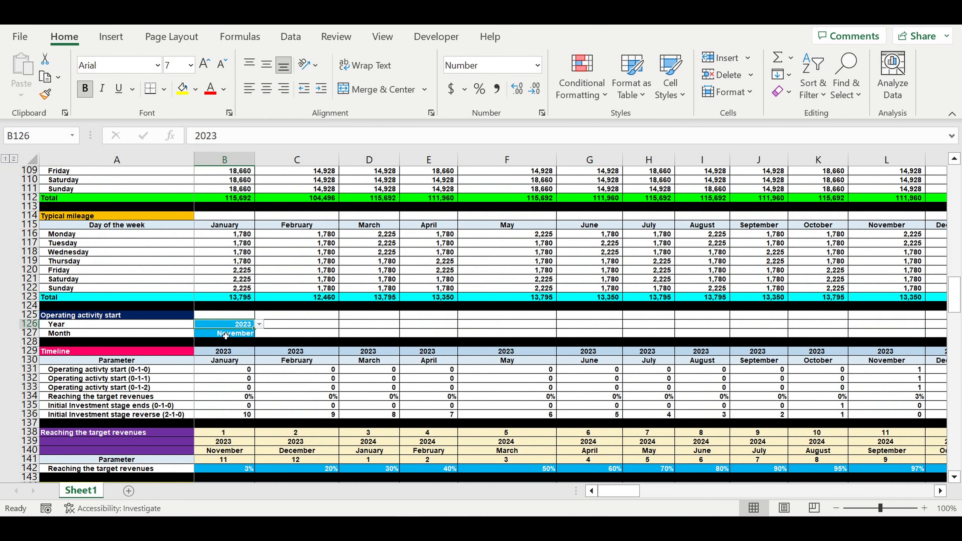
click(226, 336)
Examine the first five monthly percentages in the Reaching the target revenues row and the first month's date headers.
scroll(288, 342, down, 7)
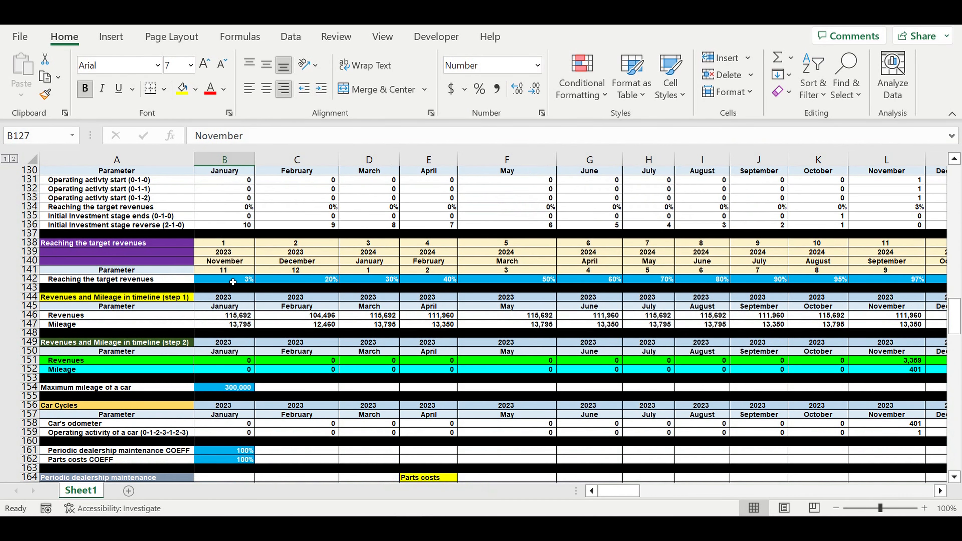
click(233, 282)
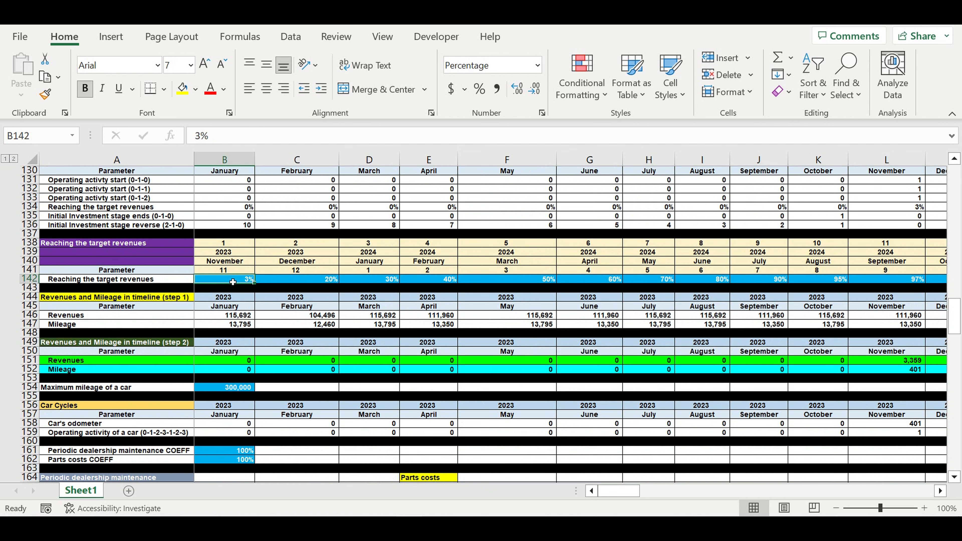
click(297, 280)
click(375, 283)
click(419, 281)
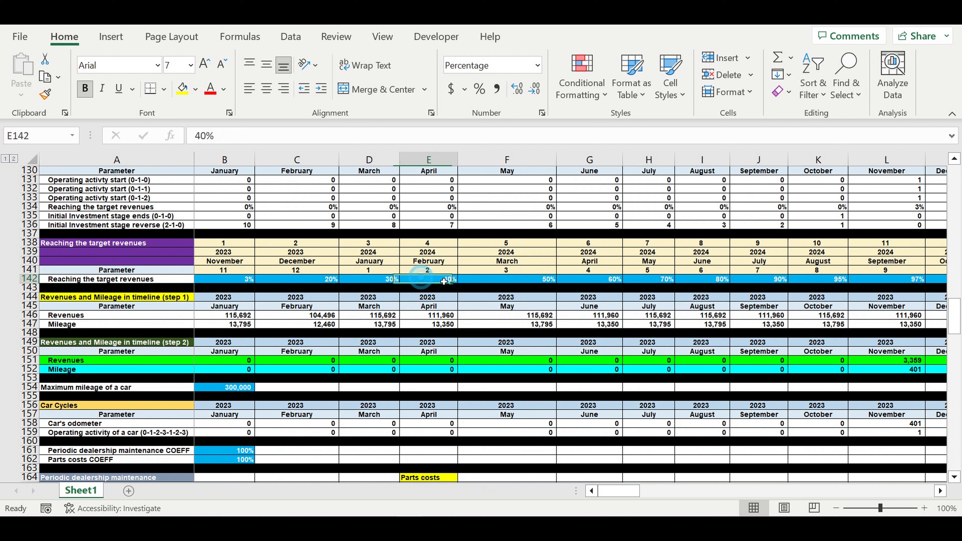
click(530, 279)
drag(222, 252, 233, 270)
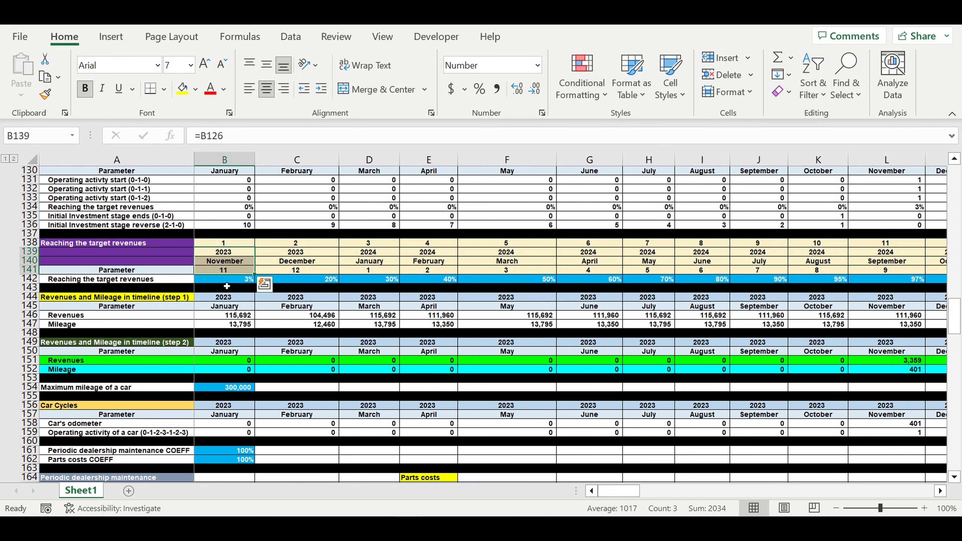
Examine the maximum mileage of a car and the Mileage and $/service columns of the Periodic dealership maintenance table.
scroll(226, 286, down, 2)
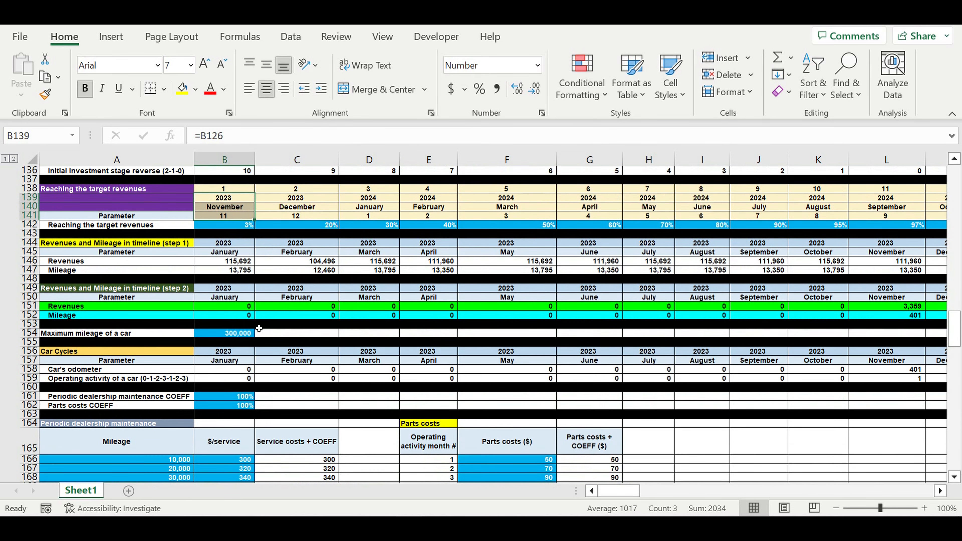
click(231, 387)
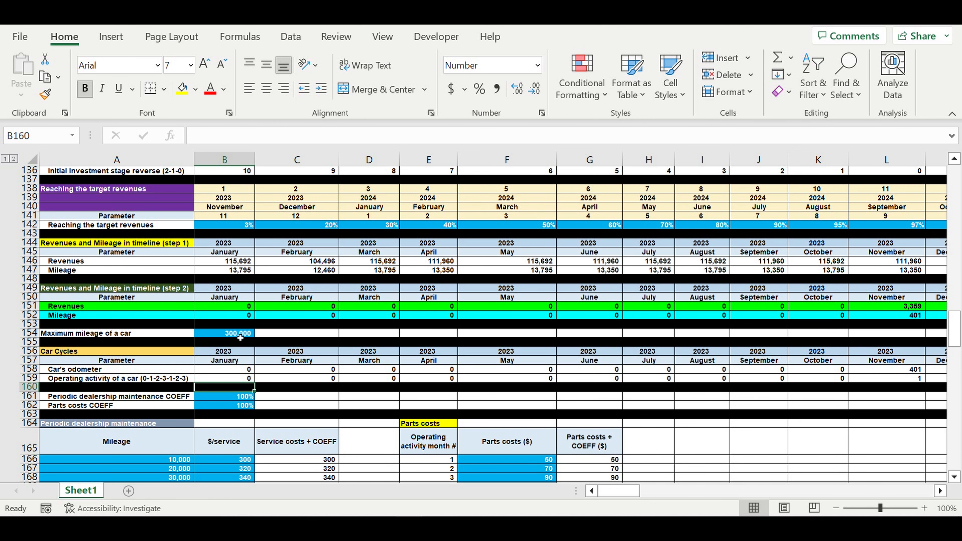
scroll(246, 336, down, 5)
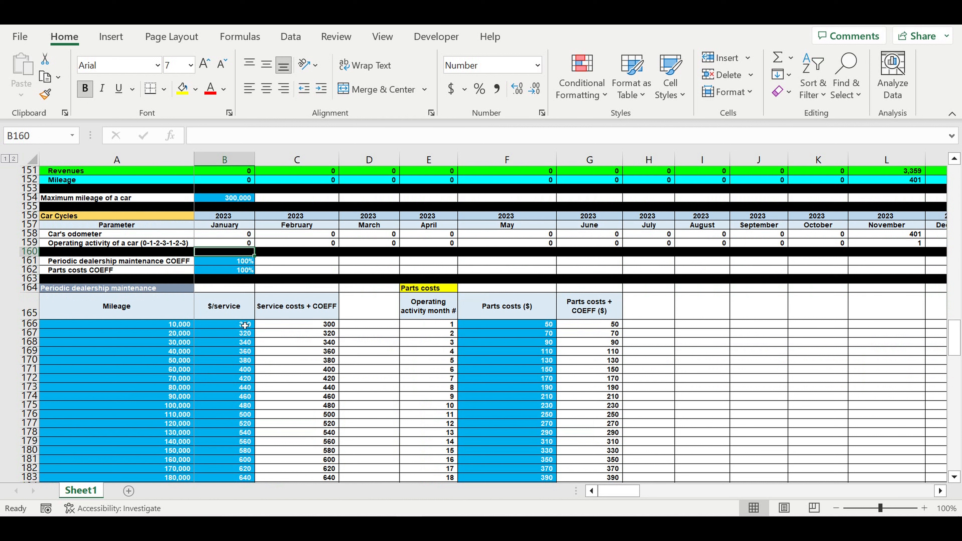
click(246, 325)
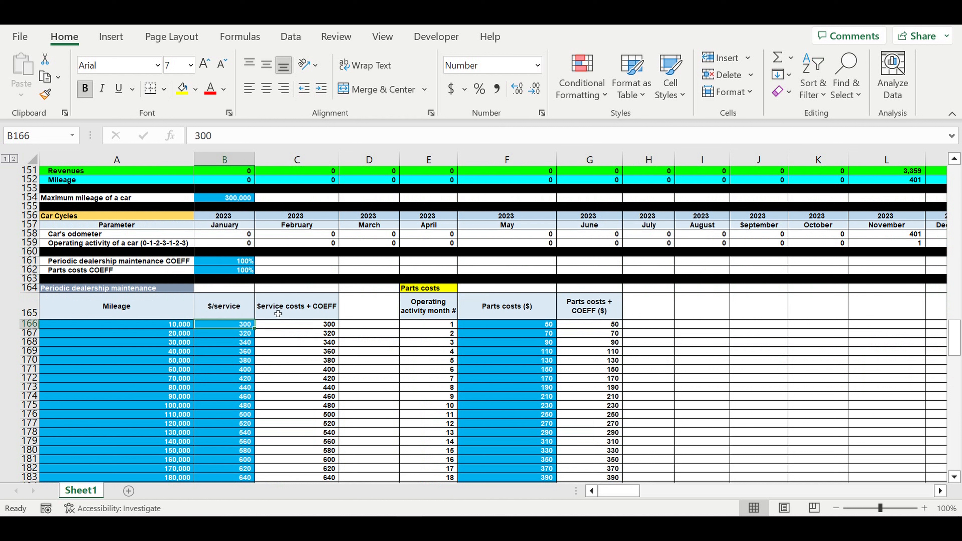
click(76, 290)
drag(155, 327, 227, 469)
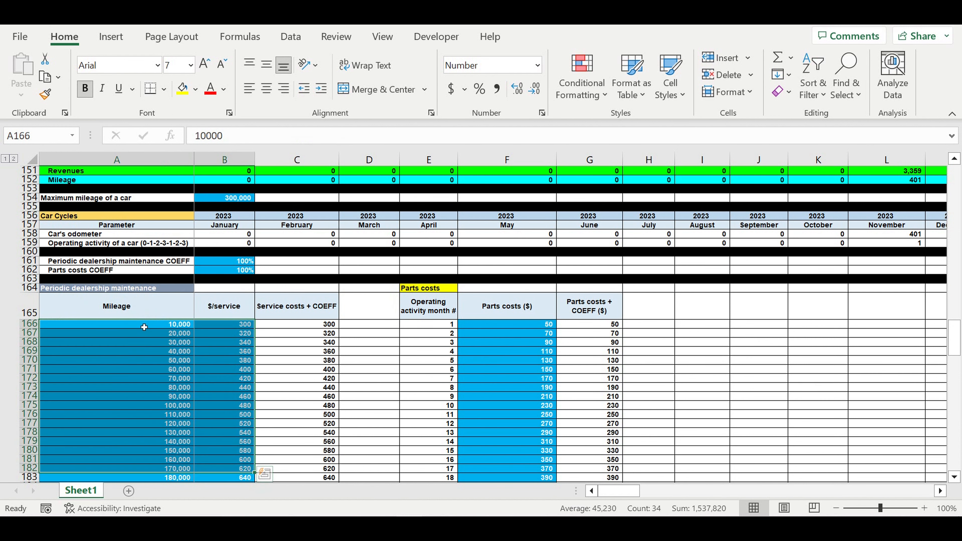
drag(144, 327, 146, 469)
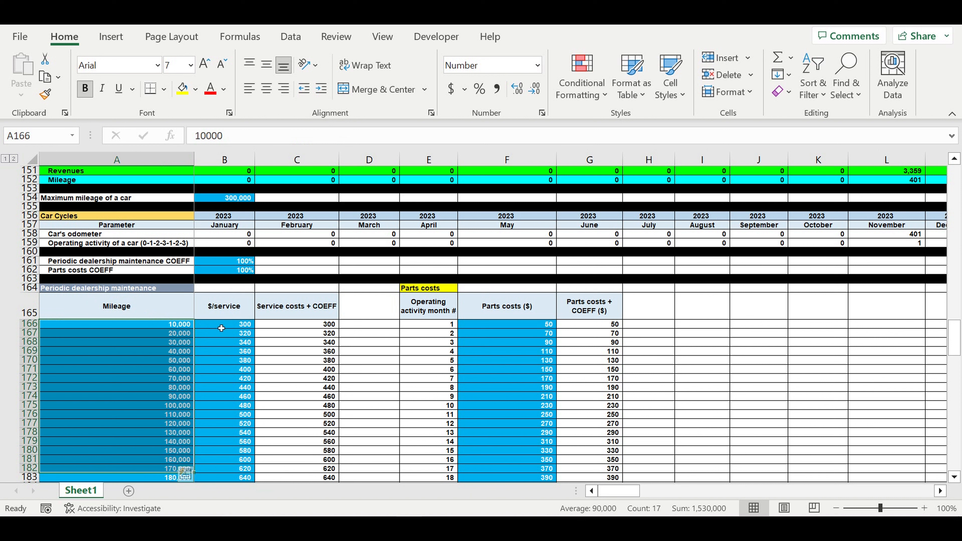
drag(232, 328, 236, 460)
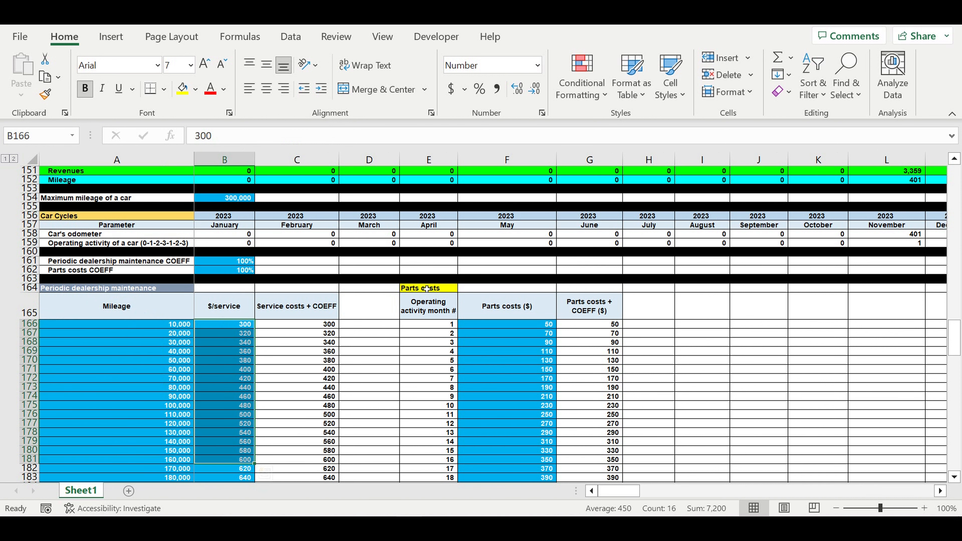
Examine the Parts costs table's cost and operating activity month columns down through its later rows.
drag(542, 328, 543, 460)
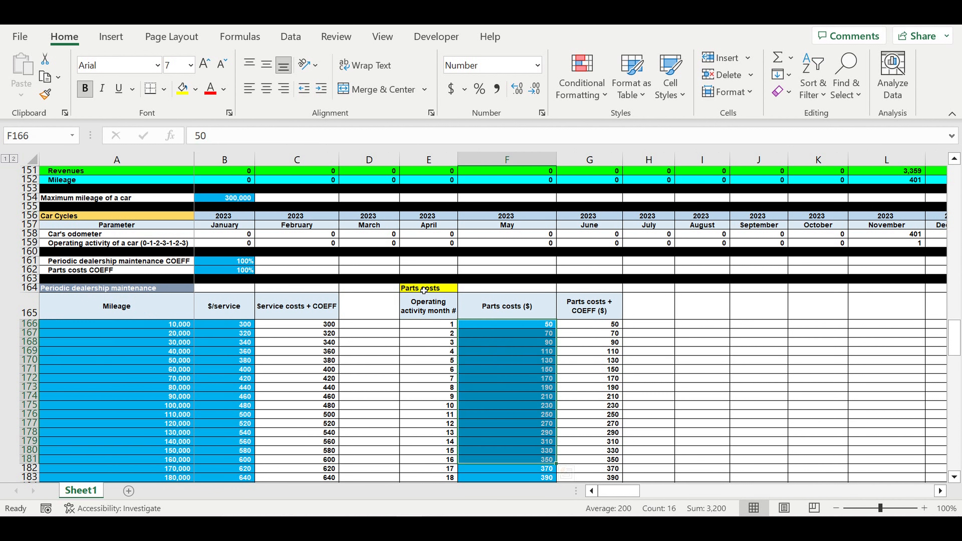
drag(441, 325, 449, 476)
scroll(500, 390, down, 4)
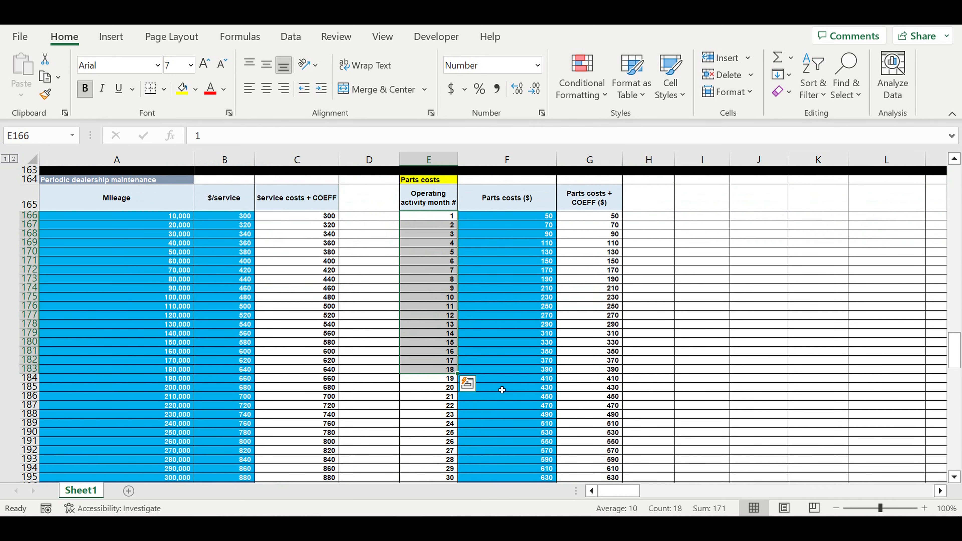
scroll(502, 390, down, 6)
scroll(502, 393, down, 12)
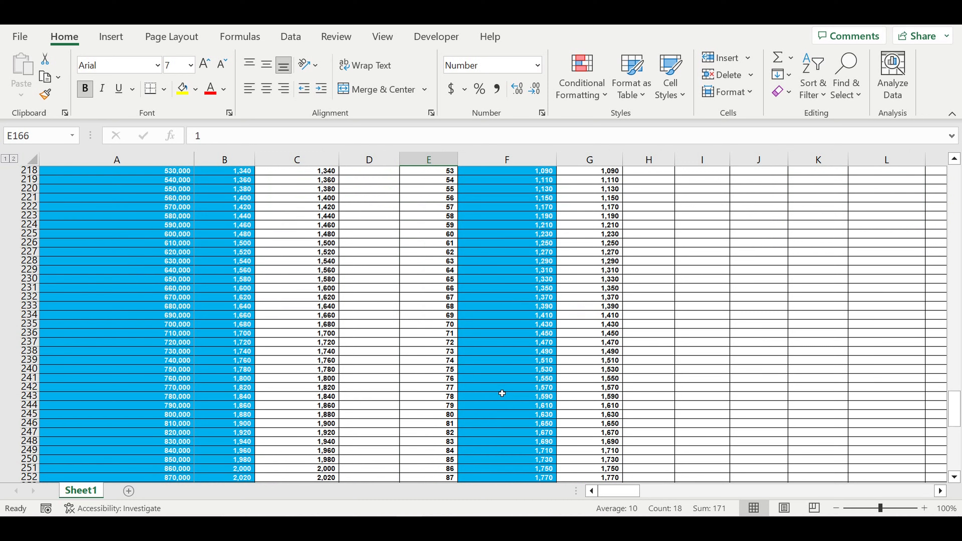
scroll(502, 393, down, 4)
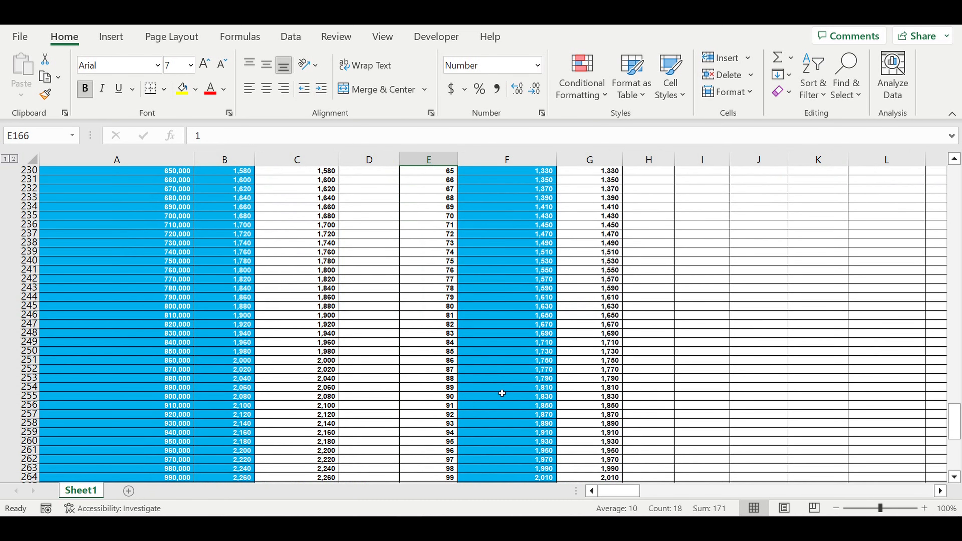
Insert ten blank rows directly below the Maximum mileage of a car row, above the Car Cycles section.
scroll(502, 393, up, 20)
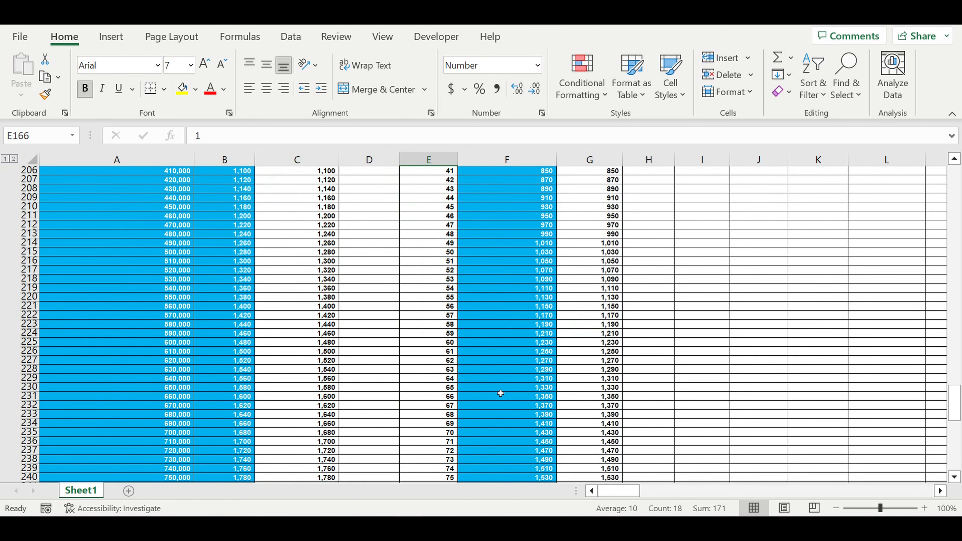
scroll(500, 393, up, 8)
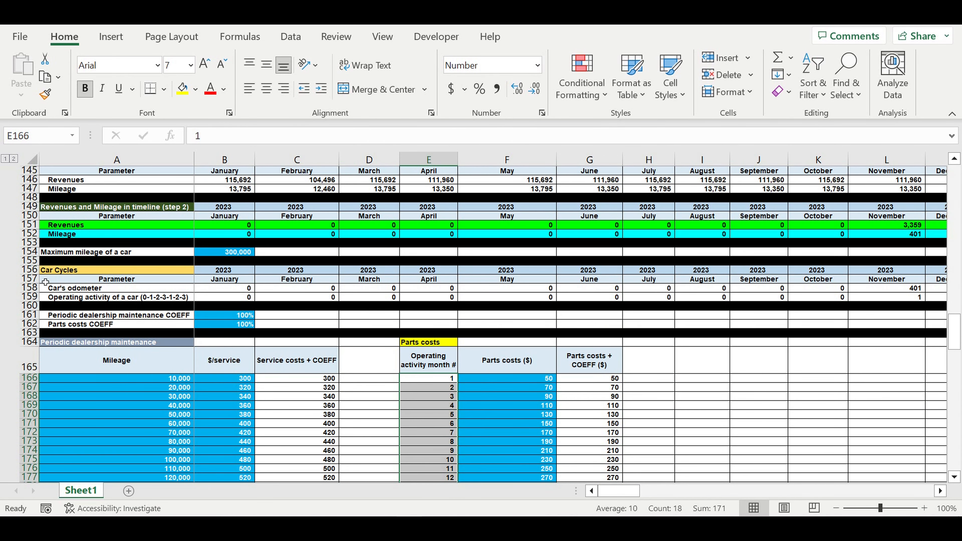
click(33, 262)
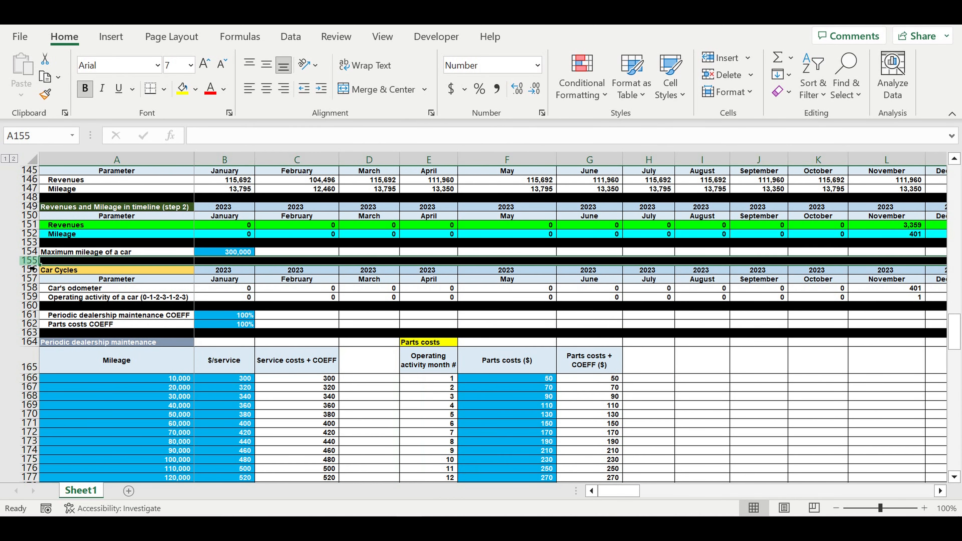
drag(32, 262, 15, 348)
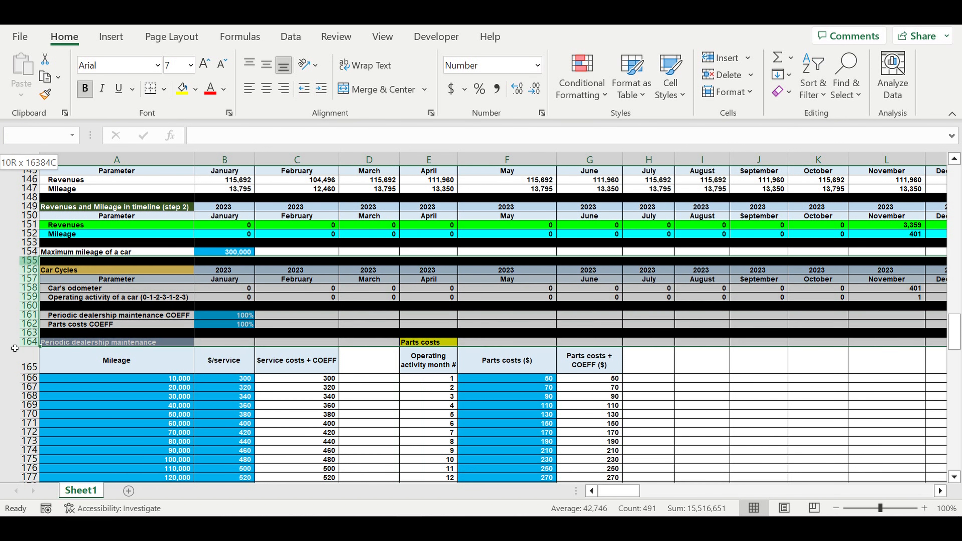
right_click(26, 289)
click(77, 349)
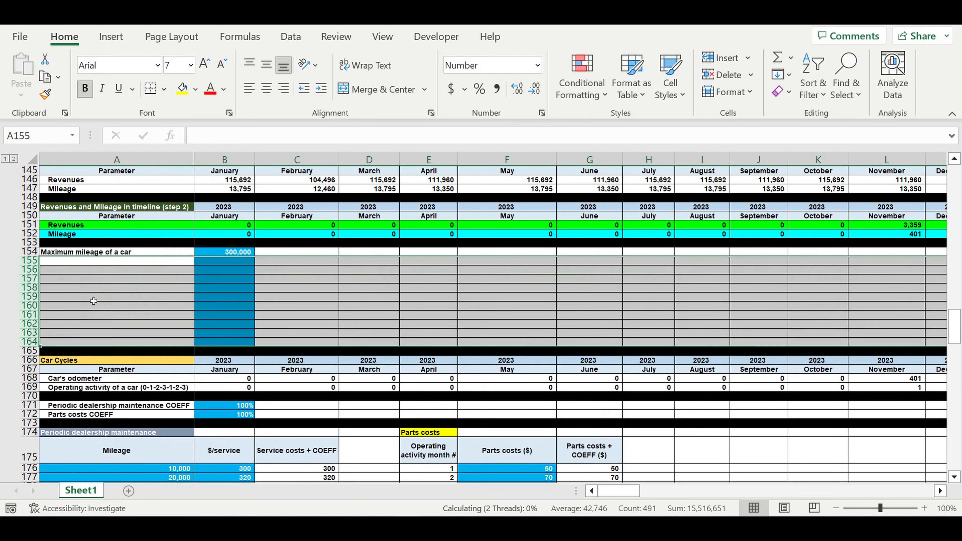
Add a "Car price ($)" parameter in row 155 below the maximum mileage and set it to 35,000.
click(84, 262)
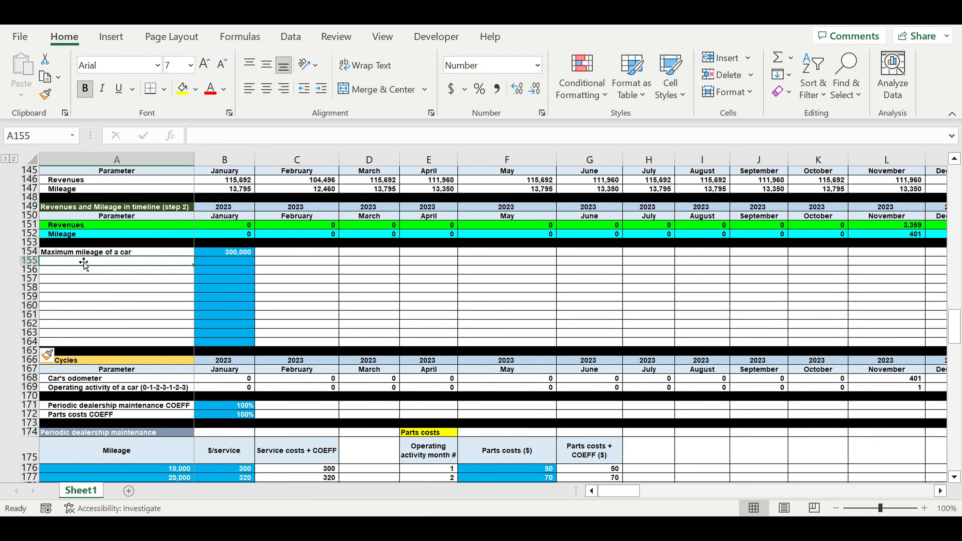
text(Car)
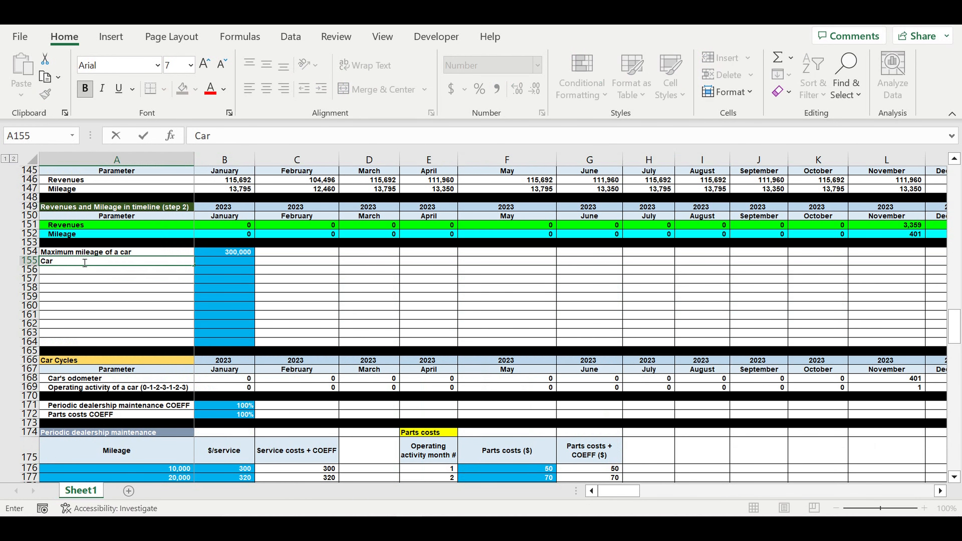
text( price ($)
key(Tab)
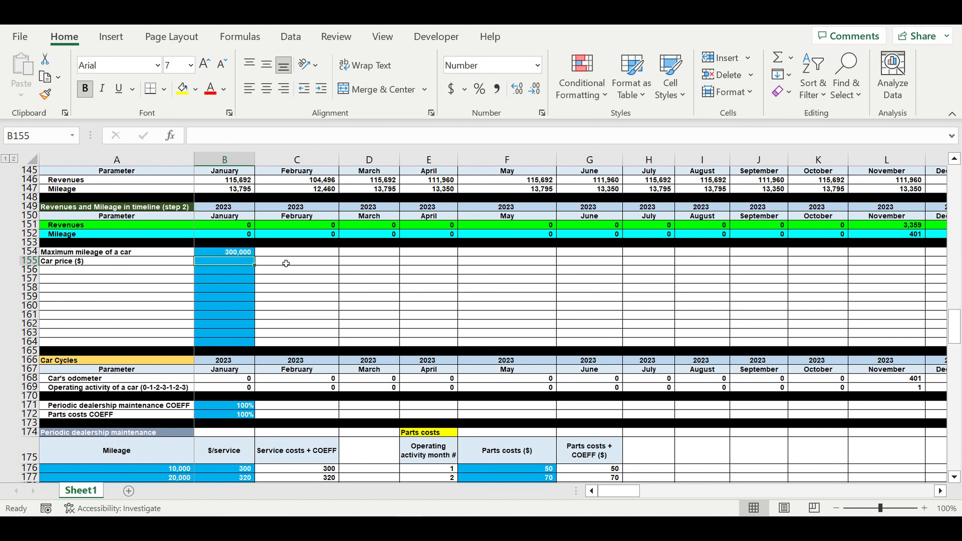
text(35,)
text(000)
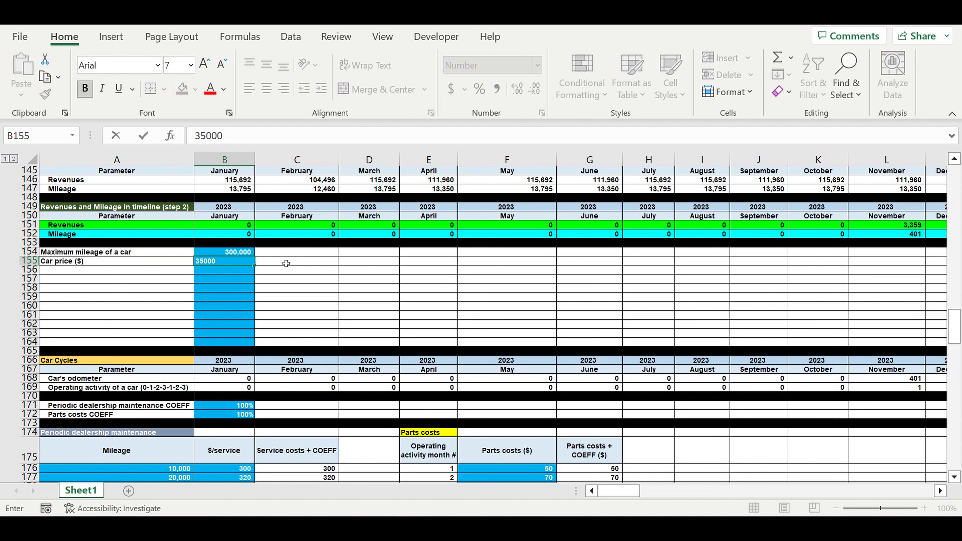
key(Return)
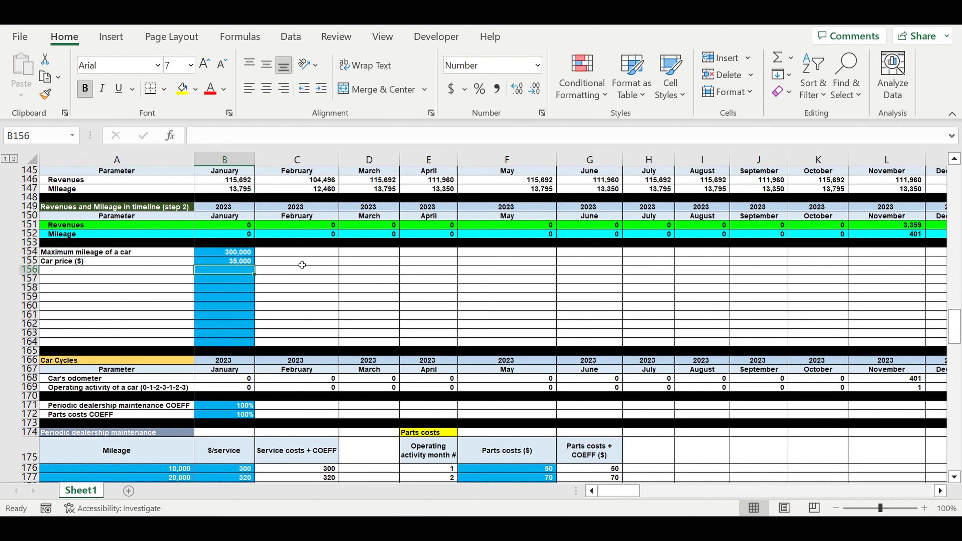
Examine the Operating activity of a car row from November 2023 to the January 2026 formula, where the month count restarts.
click(91, 387)
click(29, 388)
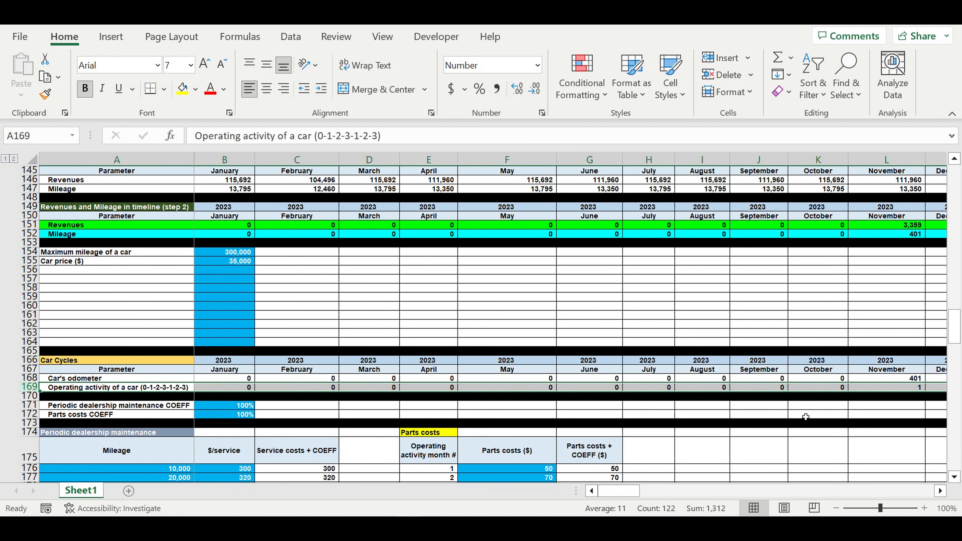
click(940, 491)
click(942, 493)
click(942, 492)
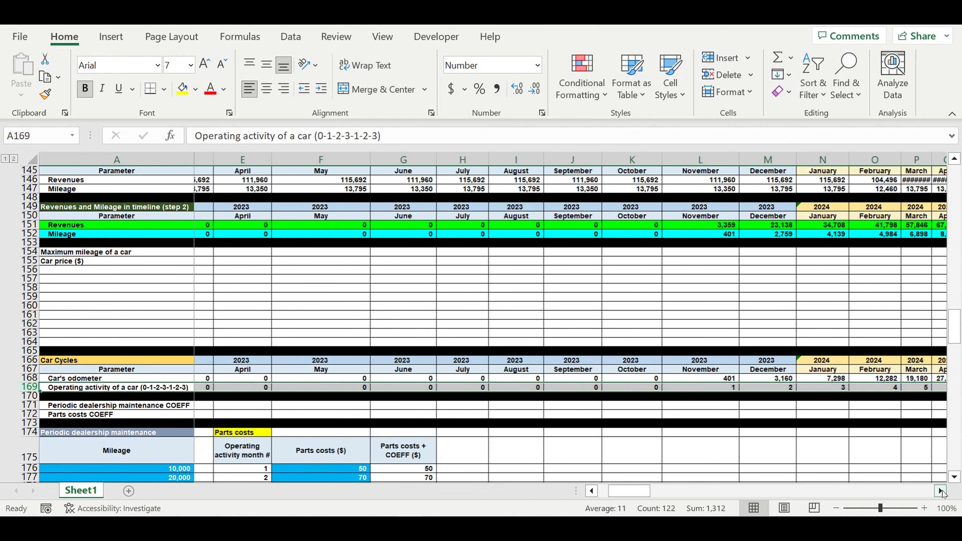
click(942, 493)
click(942, 492)
click(731, 424)
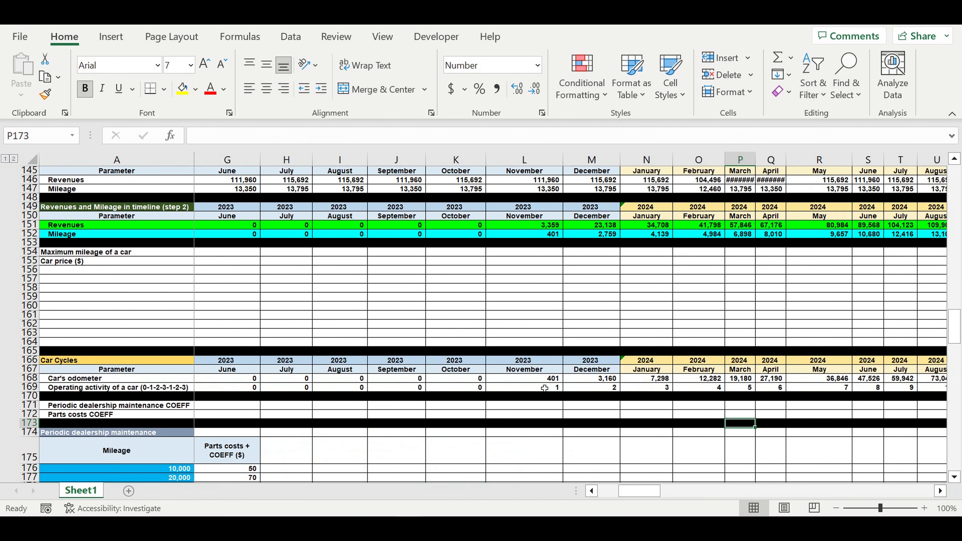
drag(544, 390, 961, 387)
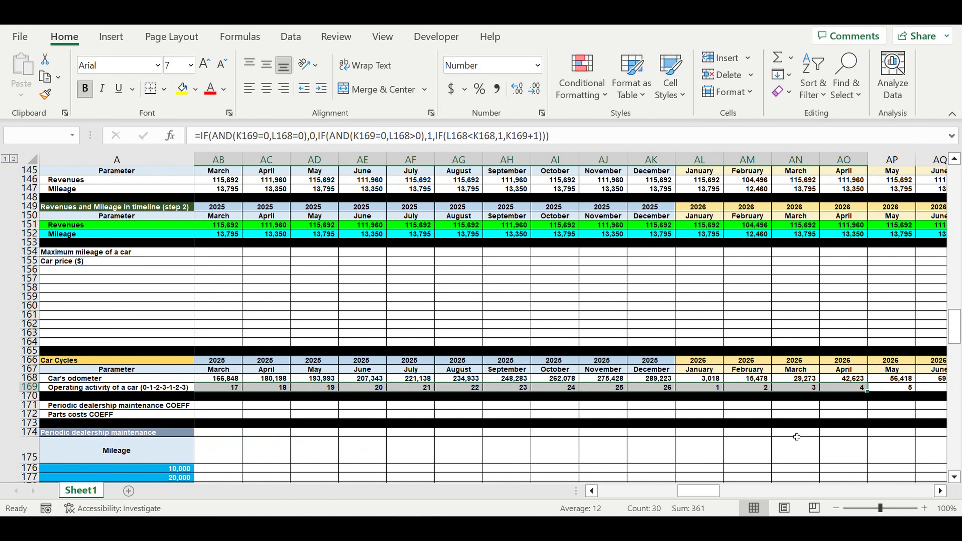
click(795, 449)
click(711, 391)
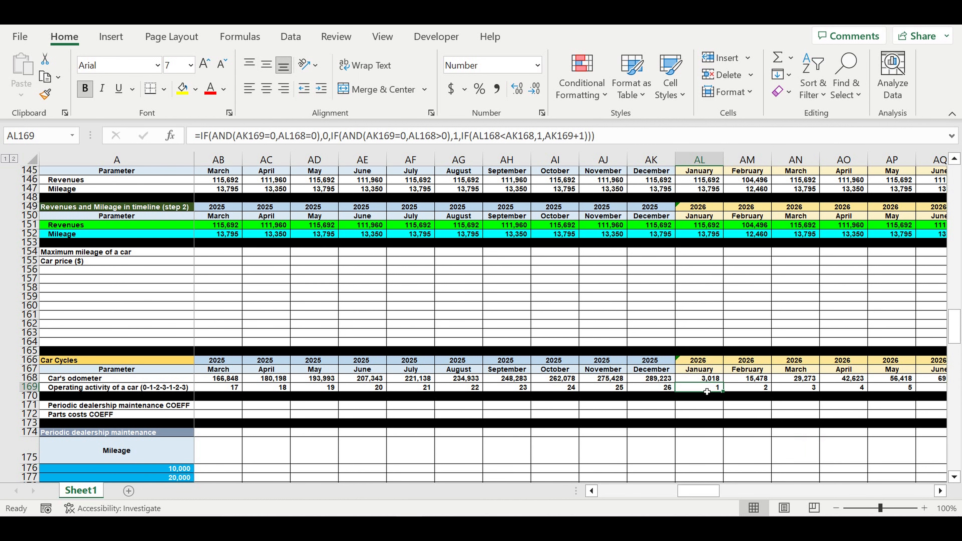
Insert a row below Operating activity of a car in Car Cycles and label it "Purchasing a new car (0-1-0)".
drag(698, 488, 2, 405)
click(30, 396)
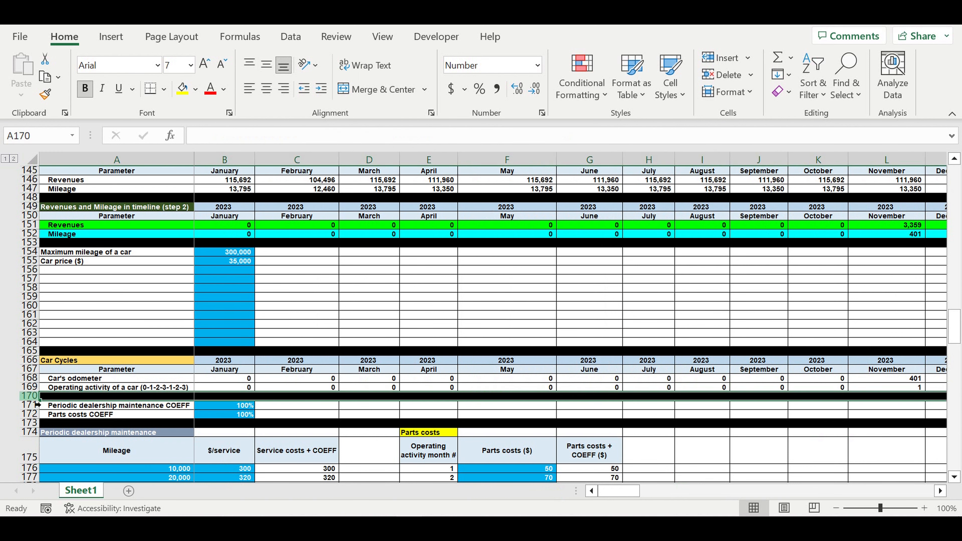
right_click(30, 395)
click(71, 227)
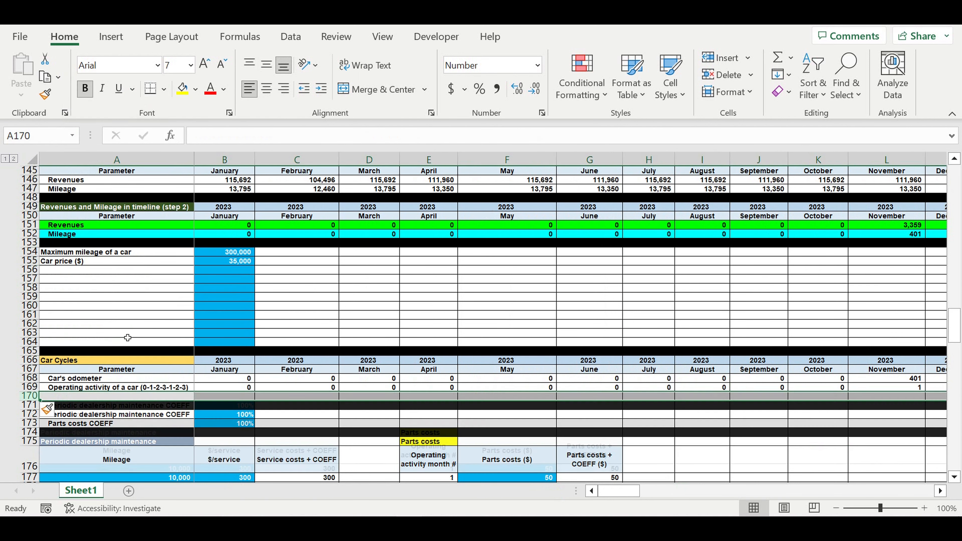
click(80, 399)
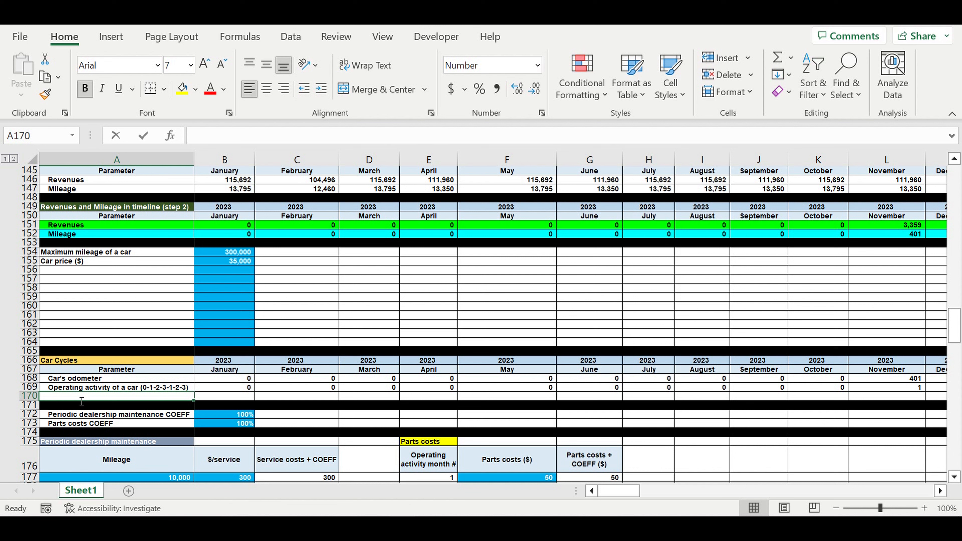
text(Purchasing)
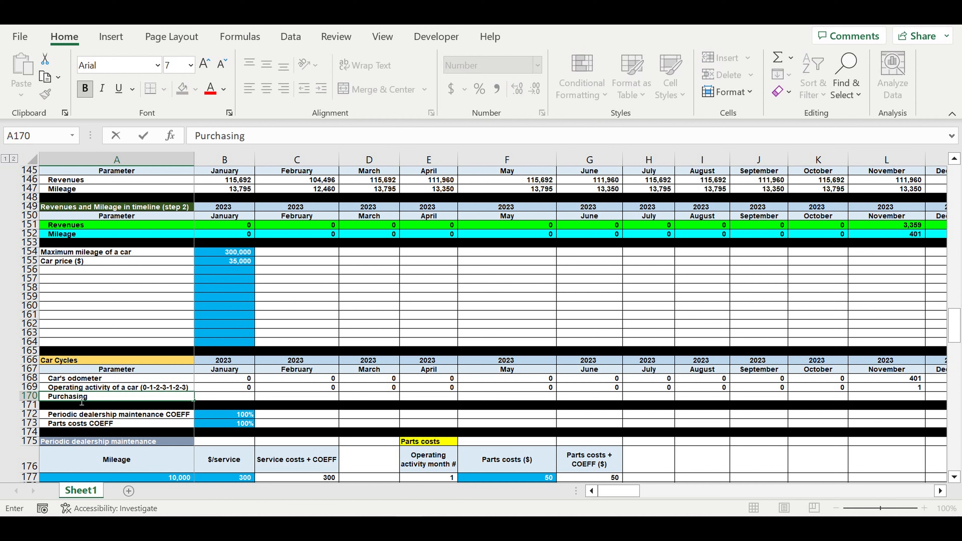
text( a new car (0-1-0)
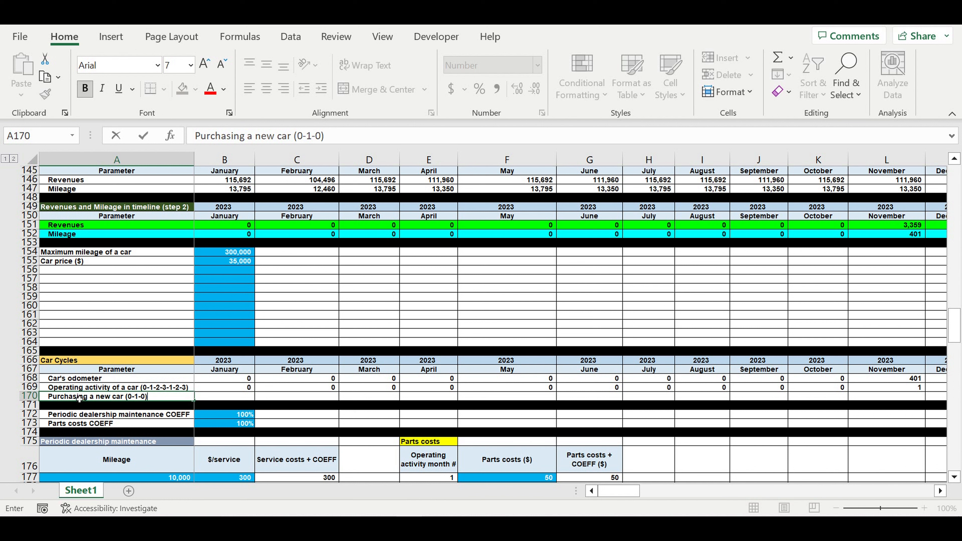
key(Return)
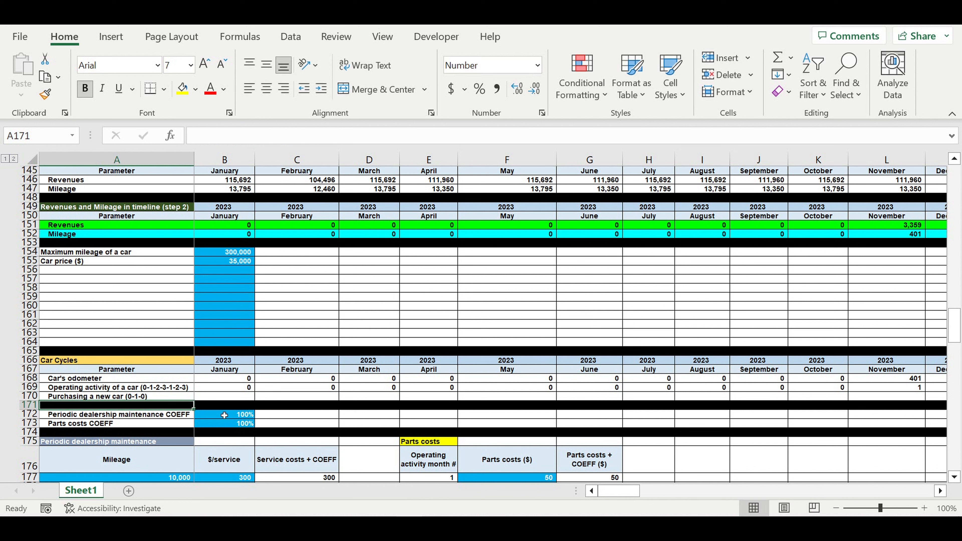
Enter the formula =IF(C169=1,1,0) in B170 so January 2023 flags a purchase one month before a car's first operating month.
click(226, 398)
text(=if()
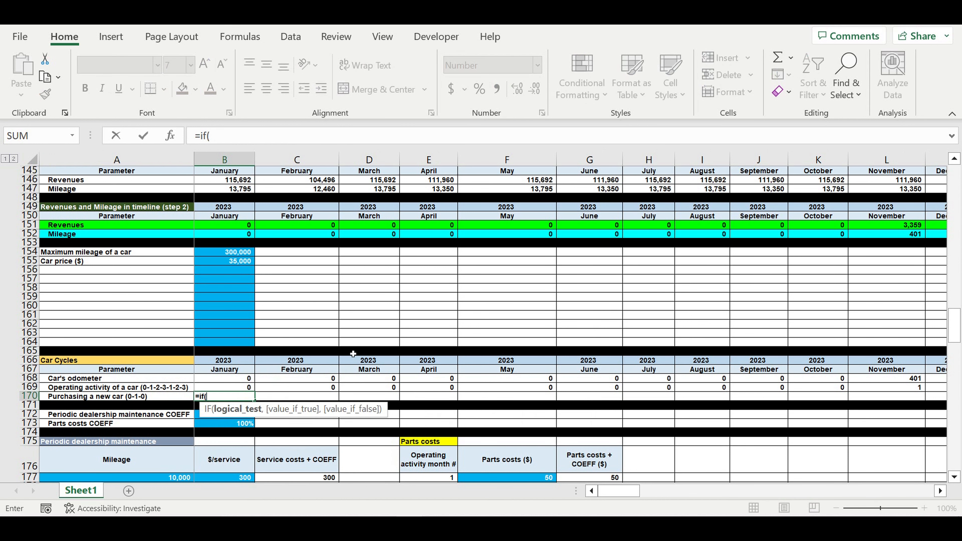
click(291, 390)
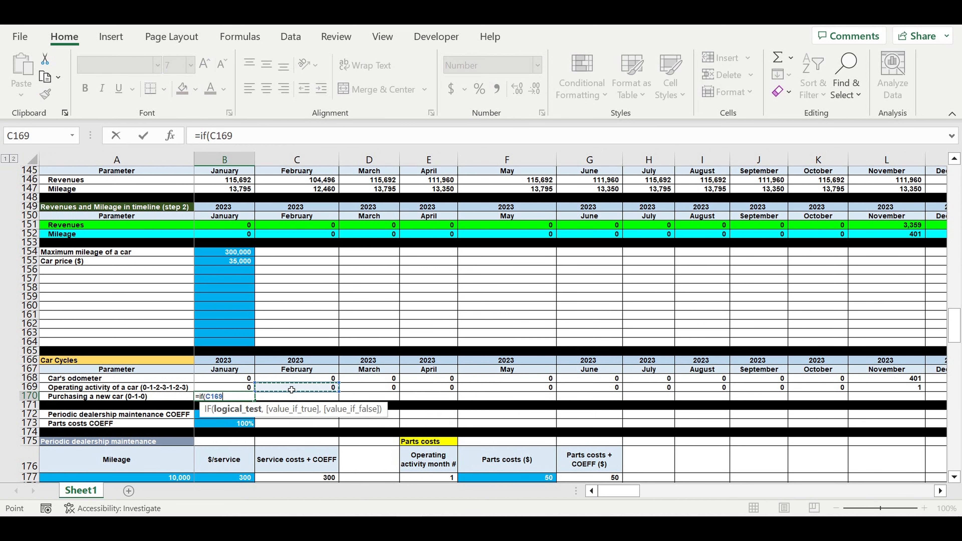
text(=1,1,0)
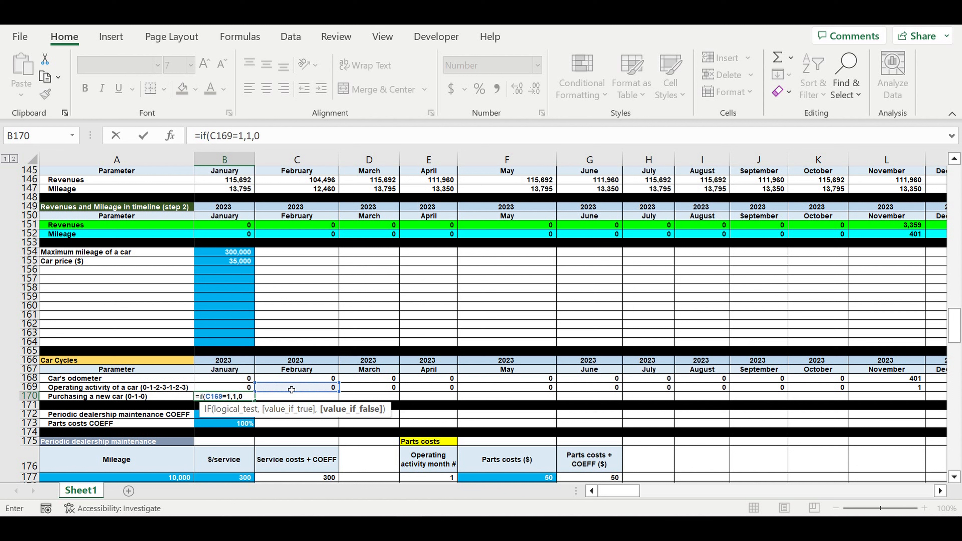
text())
key(Return)
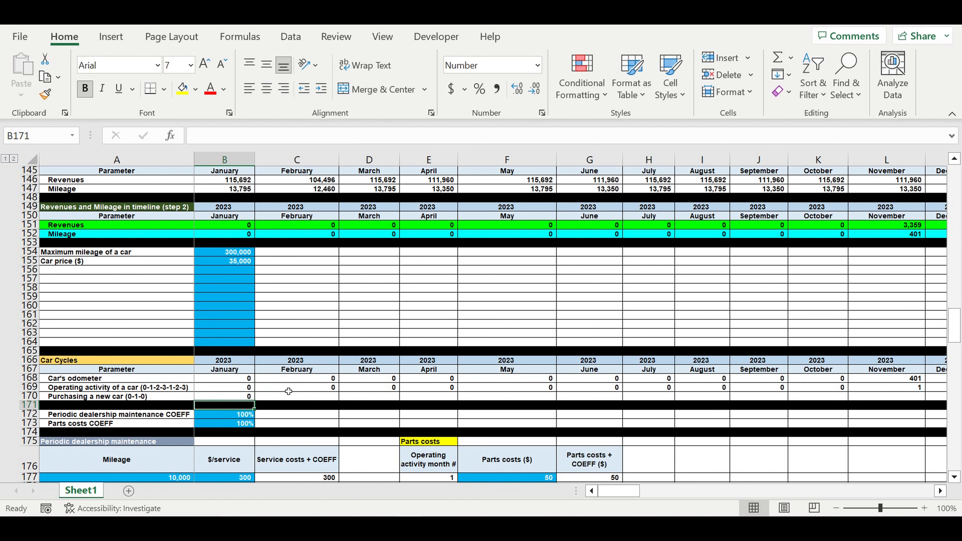
Fill the Purchasing a new car formula across row 170 through December 2032, checking October 2023 against November's operating activity.
click(232, 396)
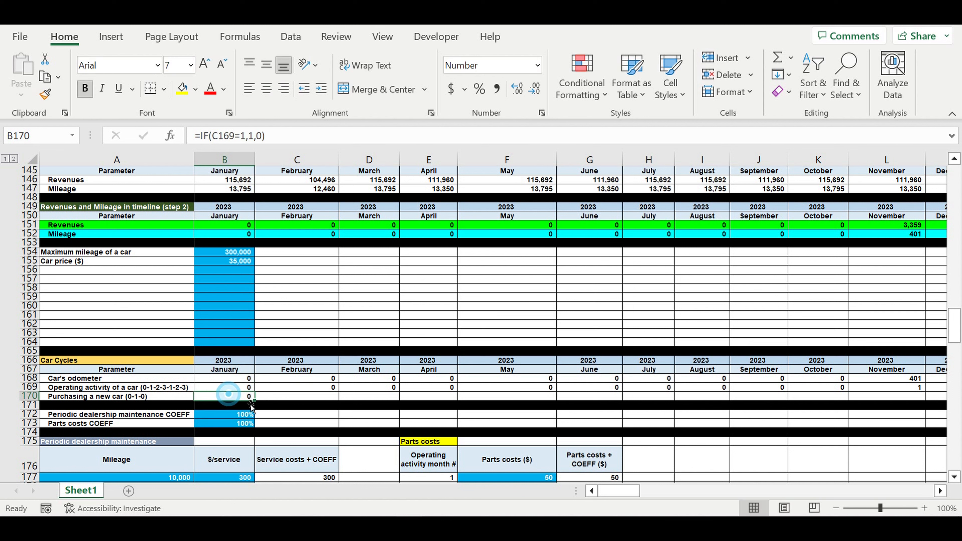
drag(254, 400, 784, 370)
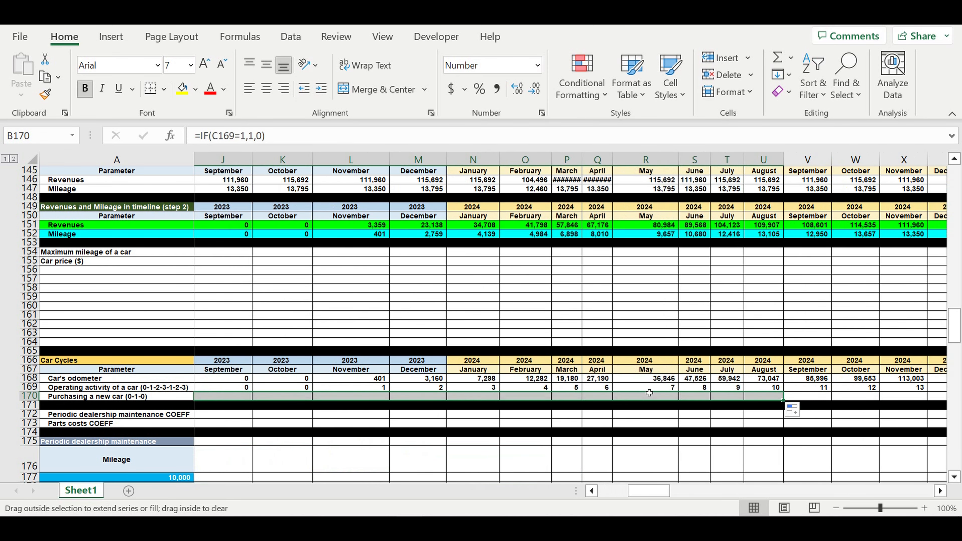
click(339, 416)
click(299, 398)
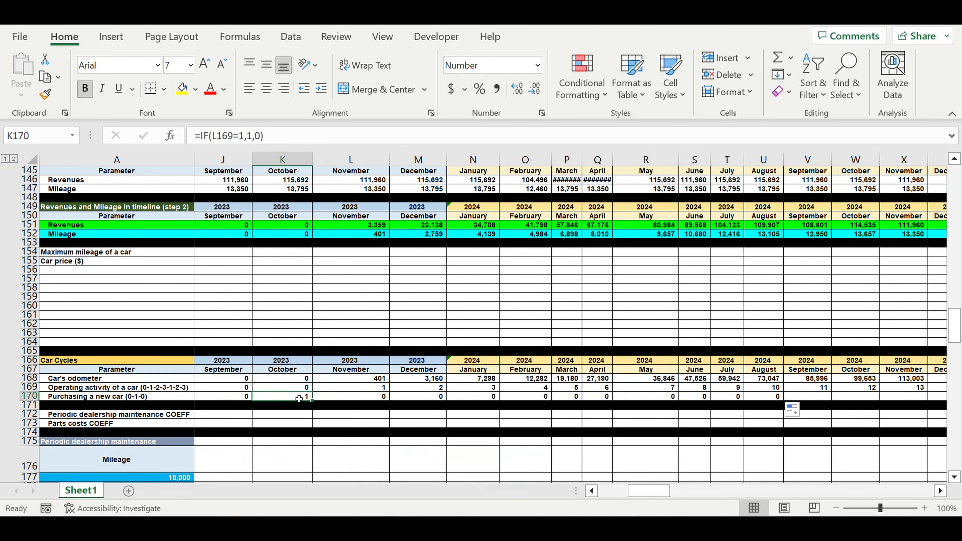
click(374, 387)
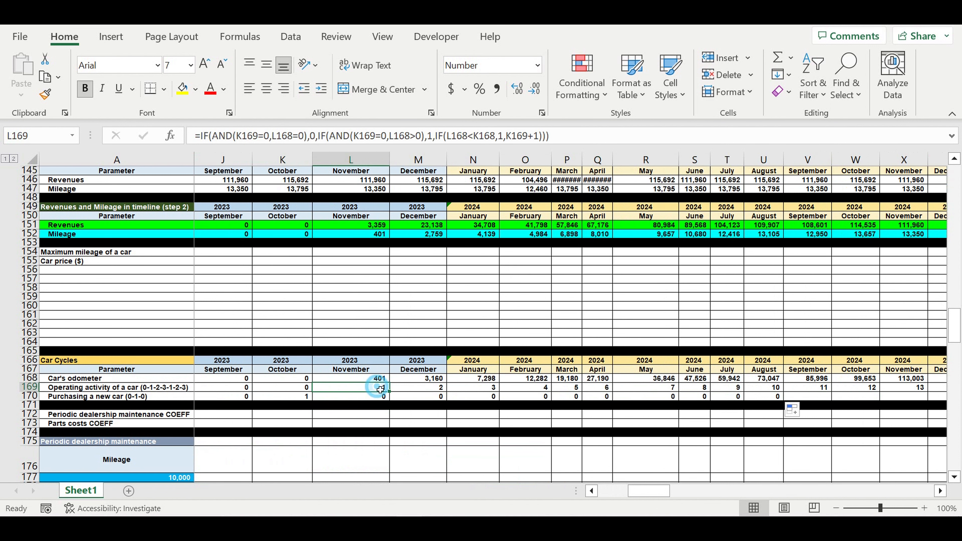
click(300, 398)
click(360, 398)
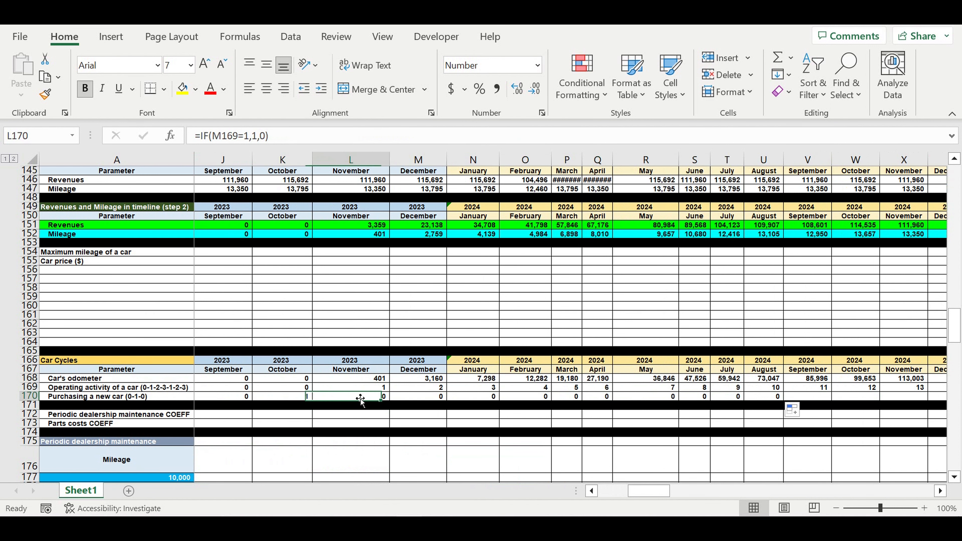
drag(389, 400, 830, 356)
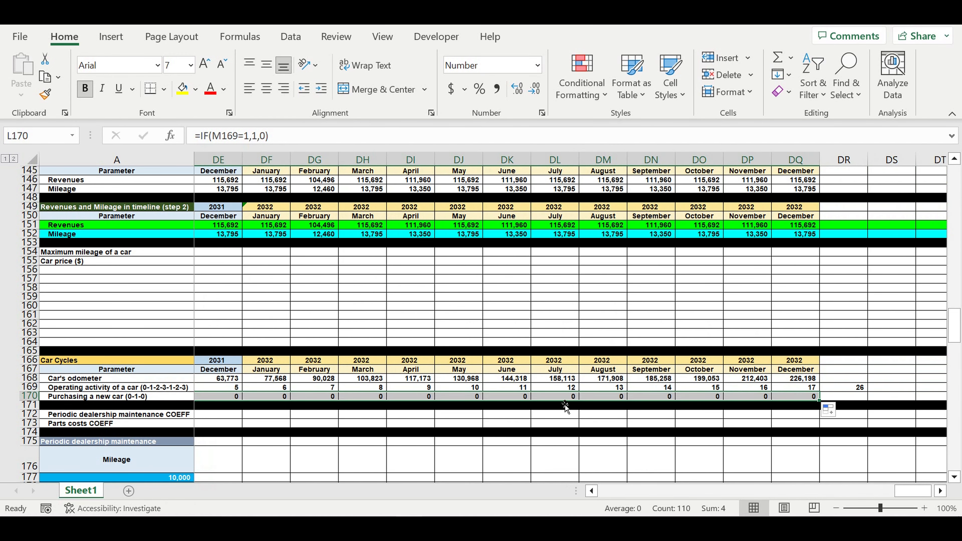
Examine the Purchasing a new car flags backwards from 2032, including July 2031 and September 2029.
drag(897, 488, 883, 489)
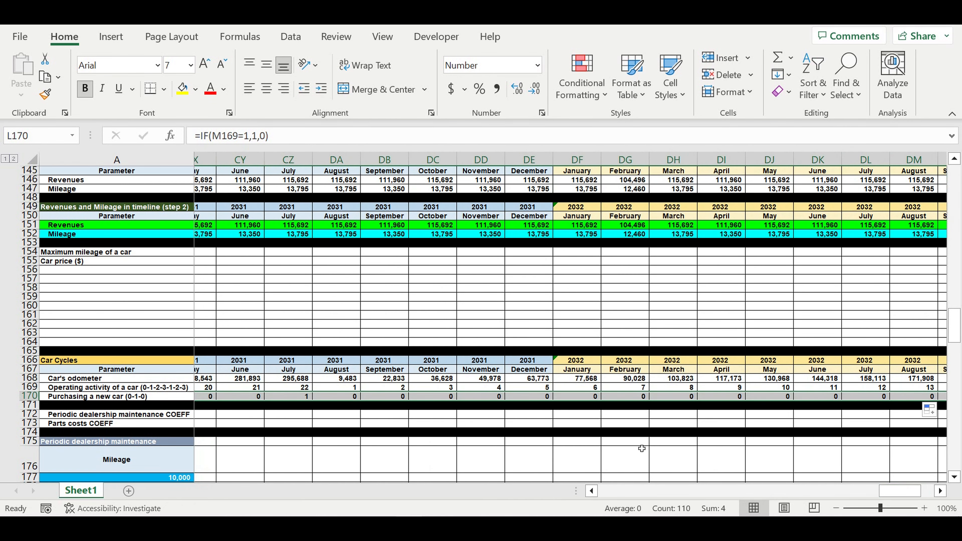
click(396, 434)
click(290, 397)
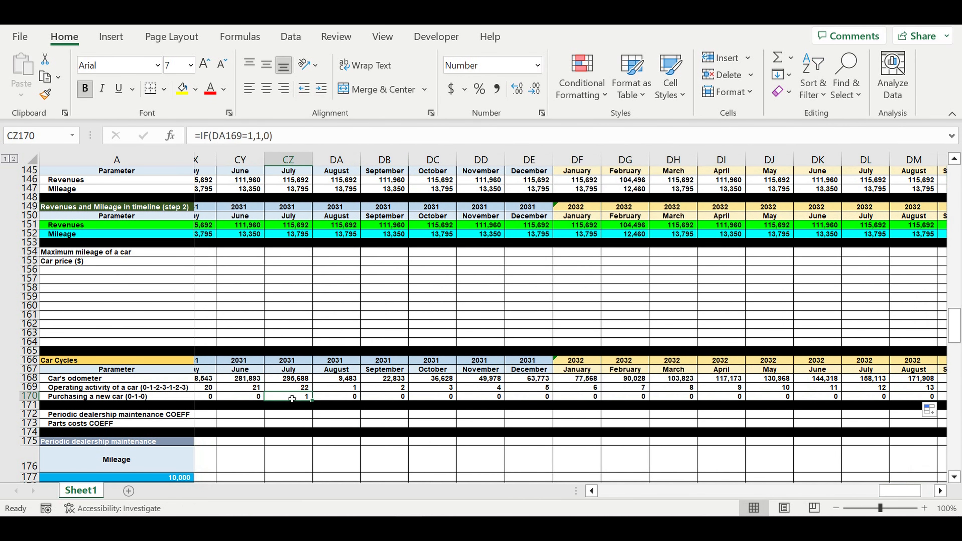
drag(884, 489, 841, 492)
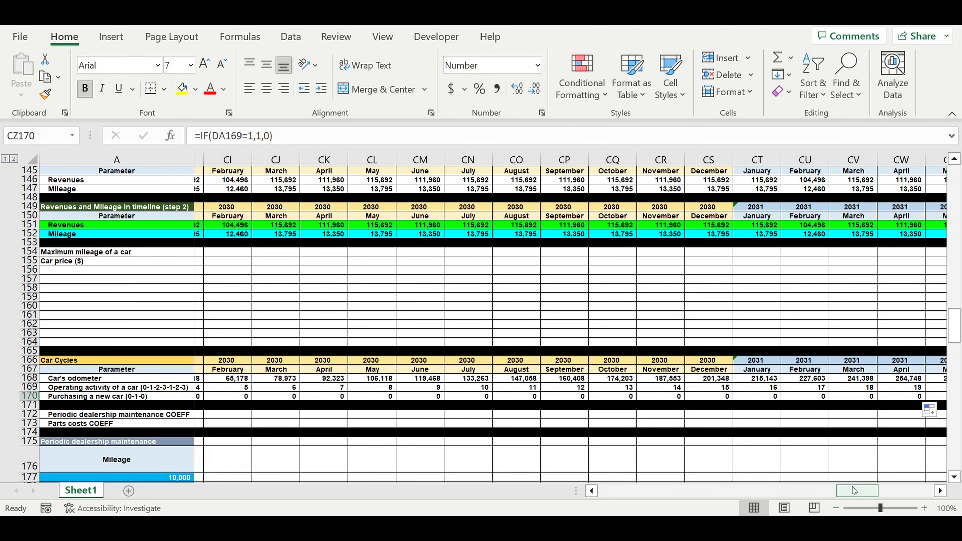
drag(853, 491, 838, 491)
click(305, 396)
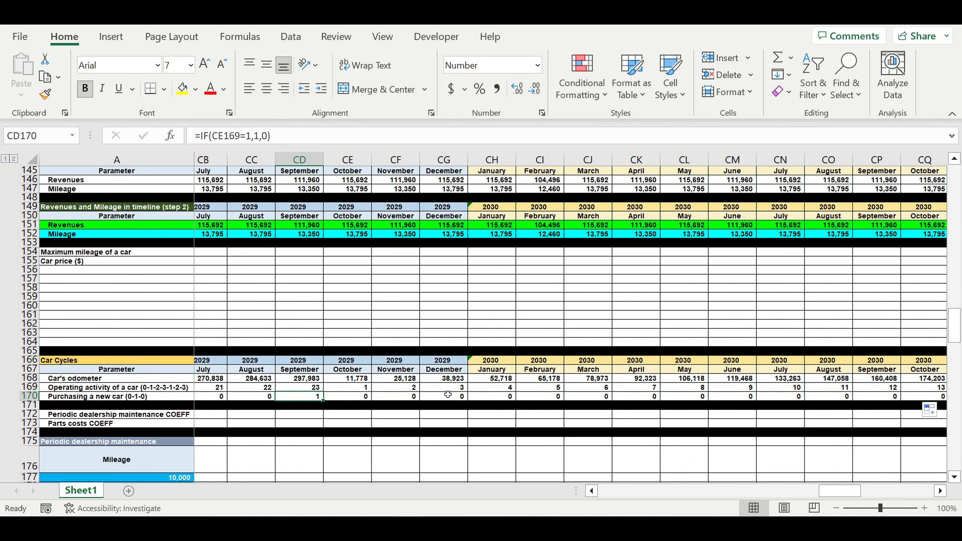
Insert a blank row below the Purchasing a new car (0-1-0) row in Car Cycles.
click(449, 379)
click(302, 397)
drag(833, 492, 499, 509)
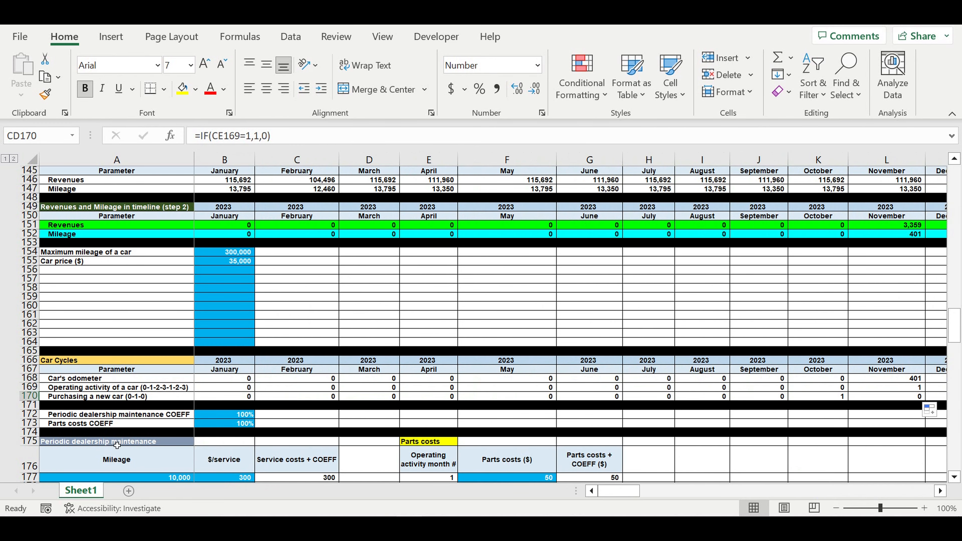
click(27, 405)
right_click(27, 407)
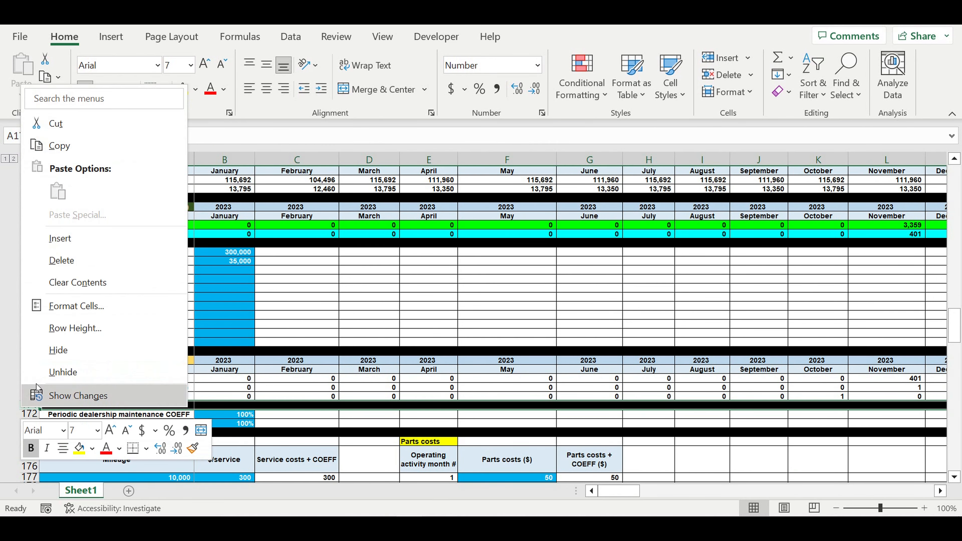
click(53, 237)
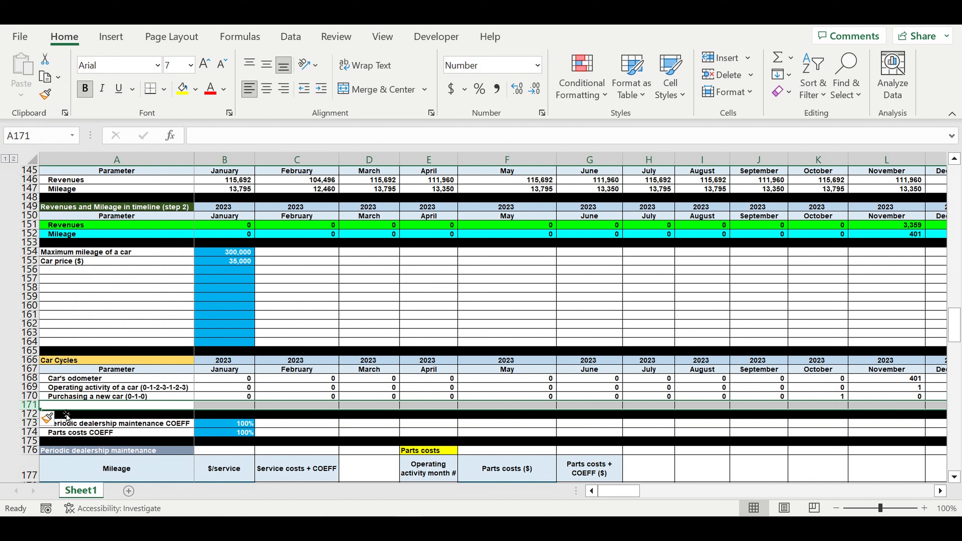
Copy the Purchasing a new car label into A171 and change it to "Purchasing a new car ($)".
click(117, 398)
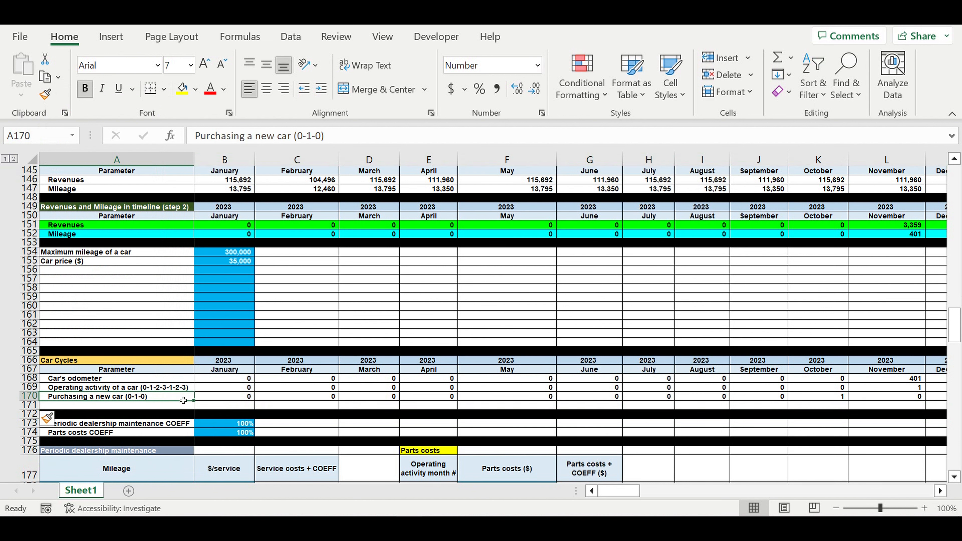
drag(193, 401, 174, 409)
click(174, 408)
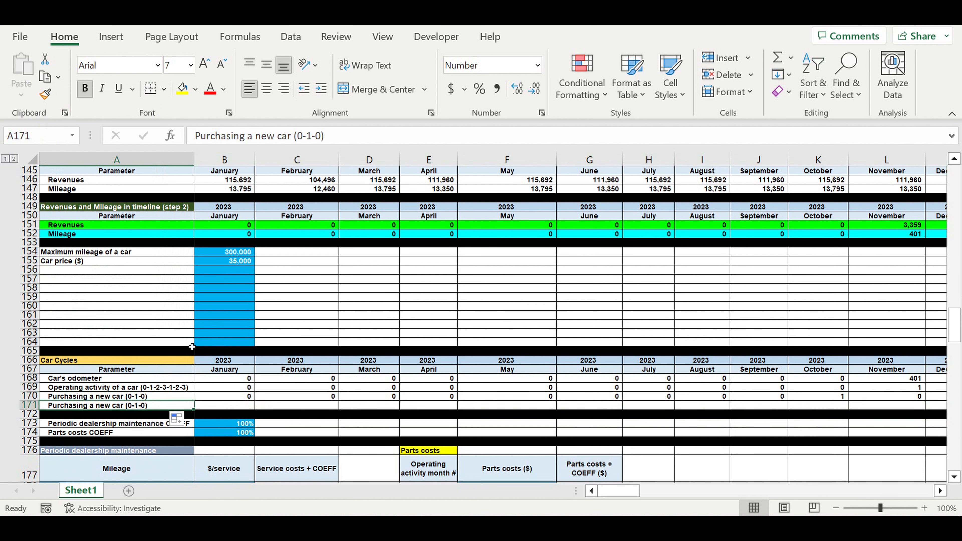
drag(321, 136, 297, 136)
text($)
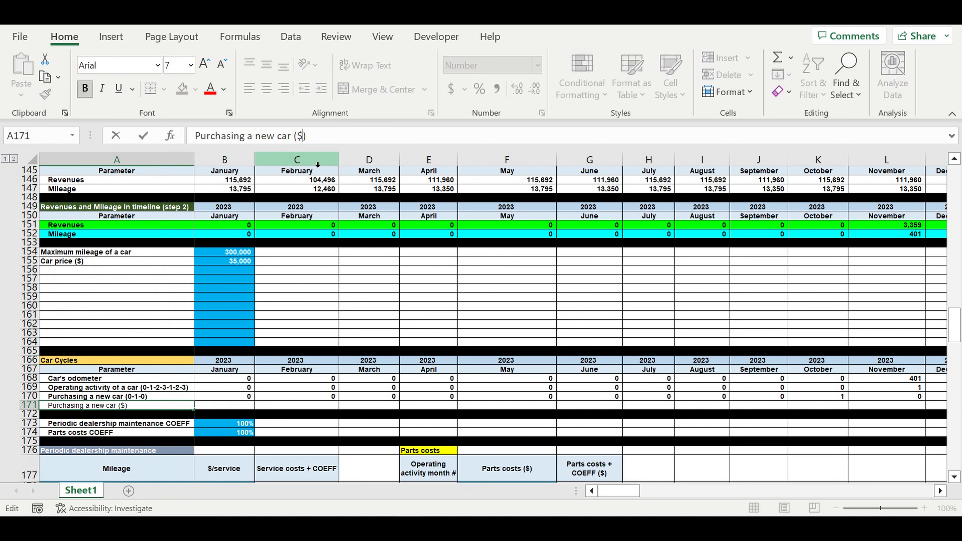
key(Return)
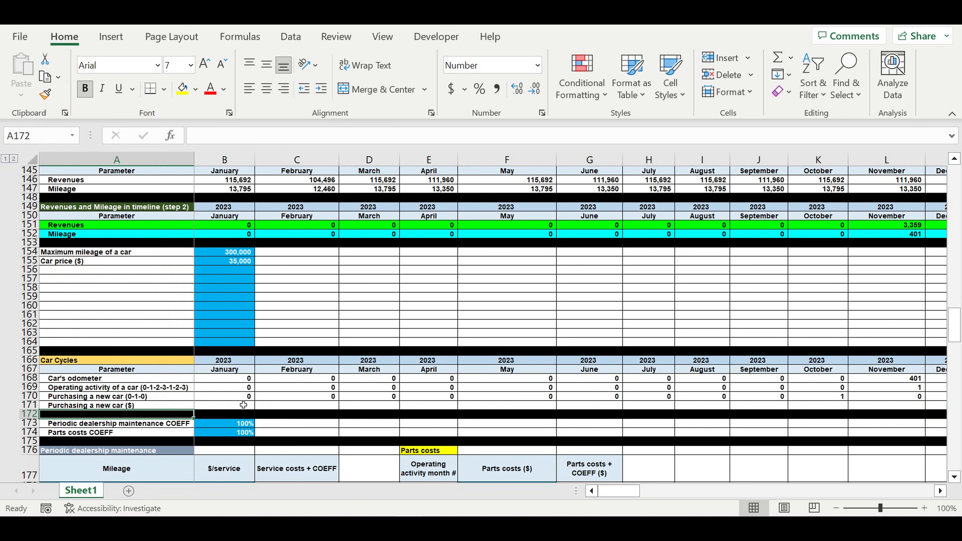
Enter the formula =B170*$B$155 in B171 to multiply January 2023's purchase flag by the fixed car price.
click(231, 410)
text(=)
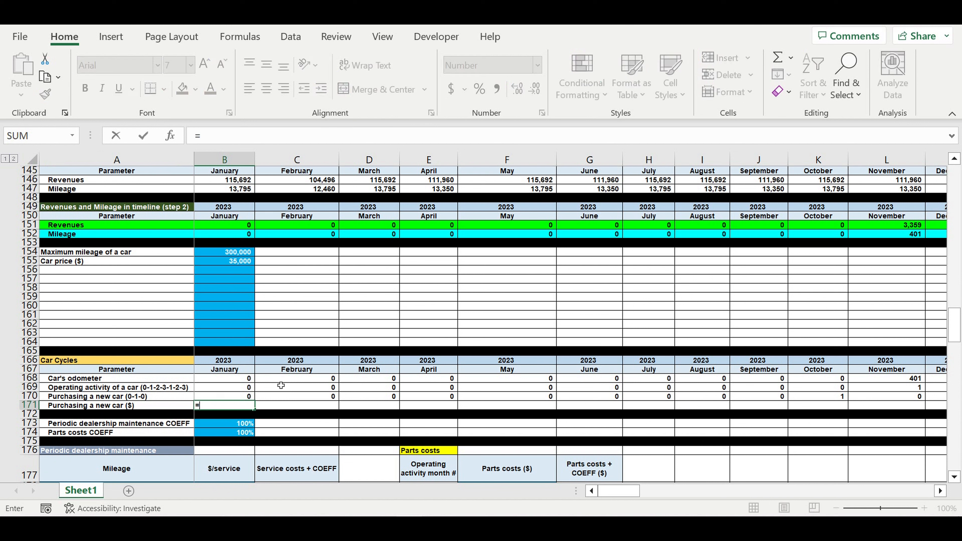
click(222, 400)
text(*)
click(229, 263)
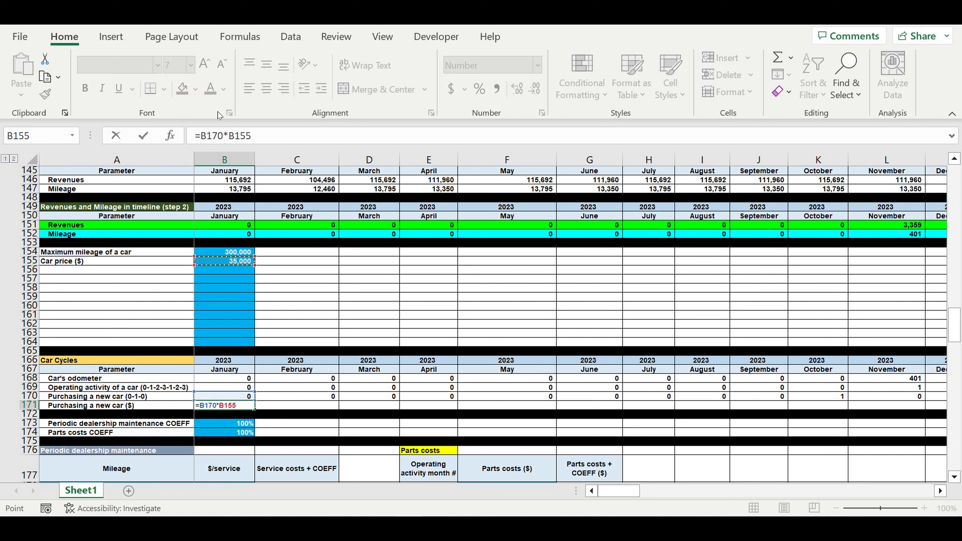
click(231, 137)
text($)
key(Right)
text($)
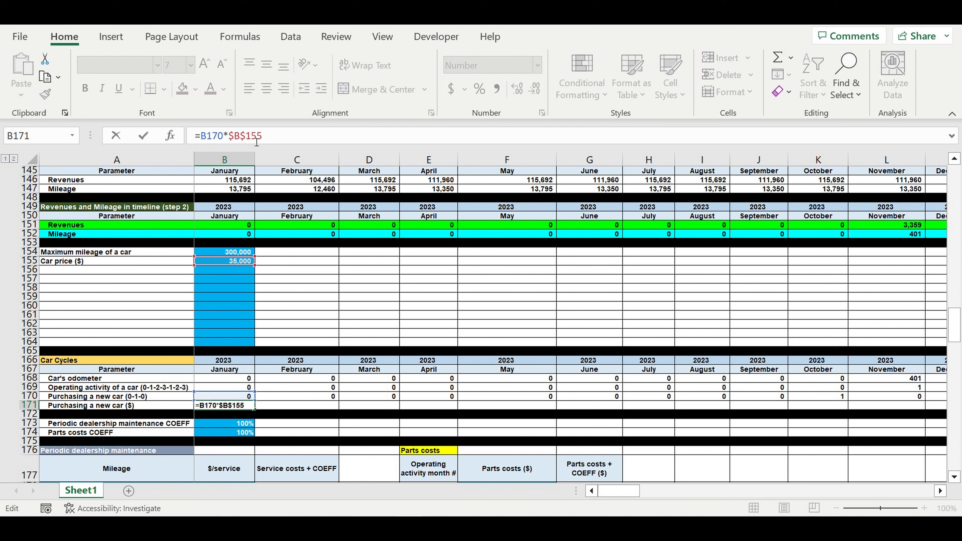
key(Return)
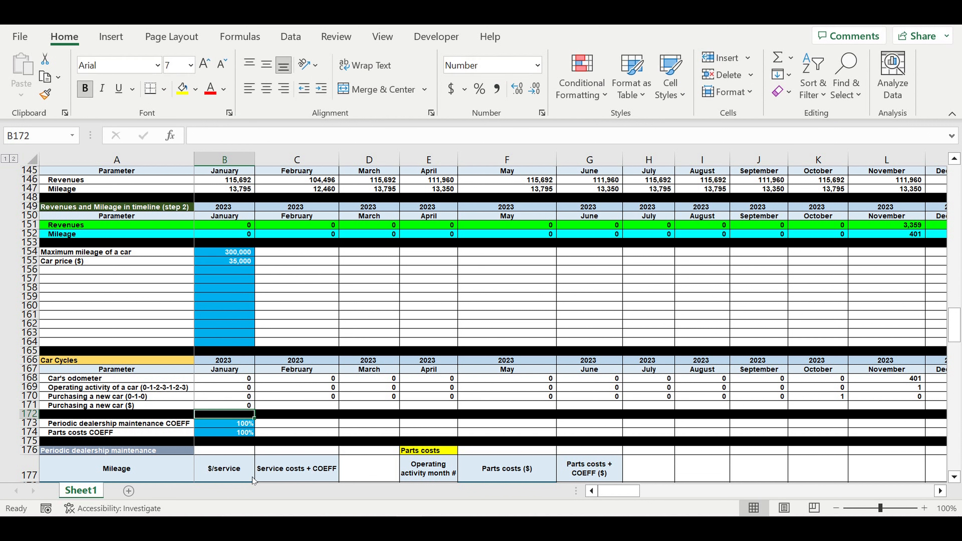
Fill the Purchasing a new car ($) formula across row 171 through December 2032, checking the July 2031 purchase.
click(250, 406)
drag(254, 409, 835, 366)
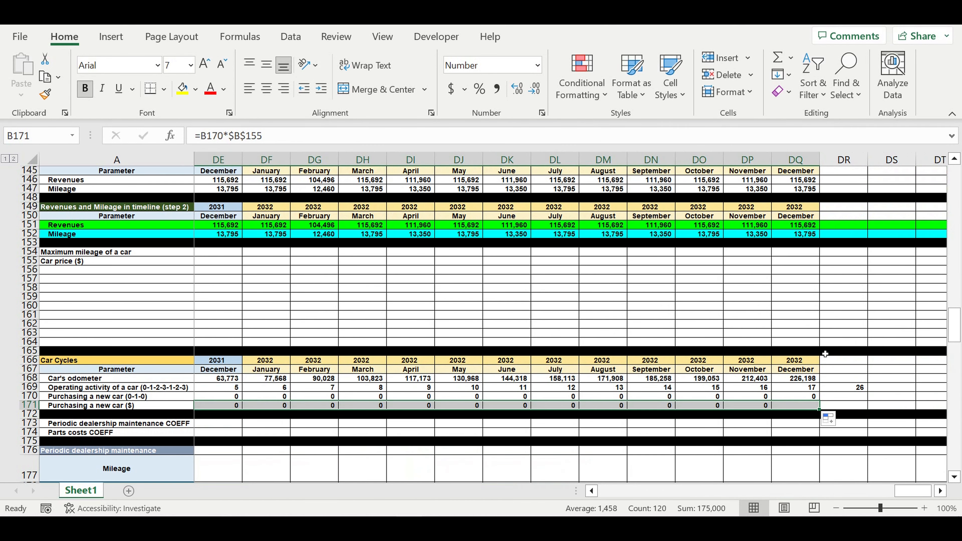
click(801, 351)
drag(913, 496, 866, 493)
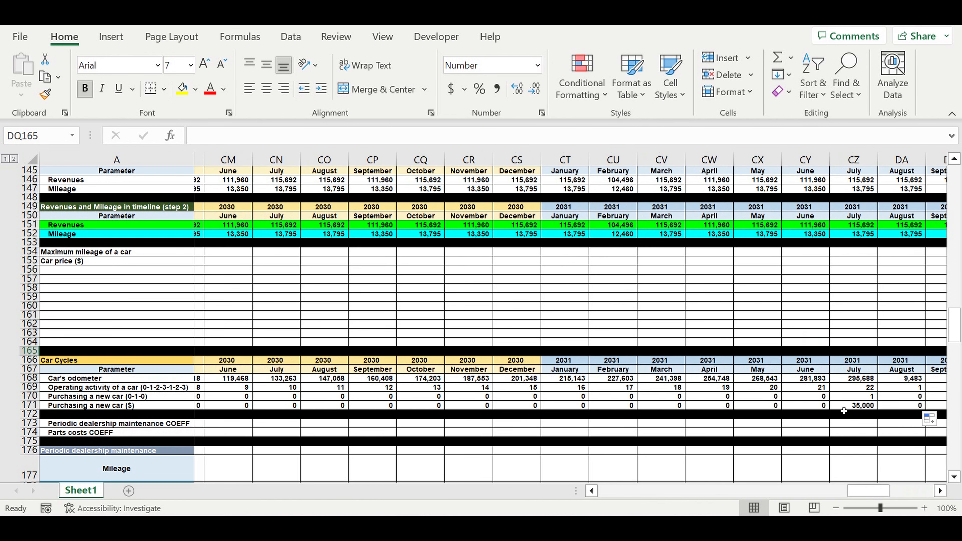
click(868, 406)
drag(870, 489, 606, 500)
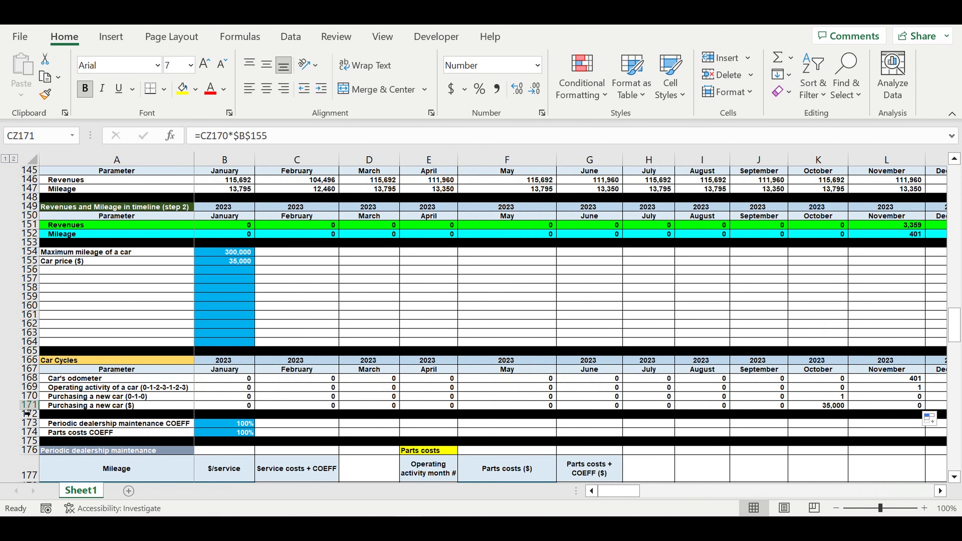
Format the entire Purchasing a new car ($) row with a red fill and white font.
click(28, 405)
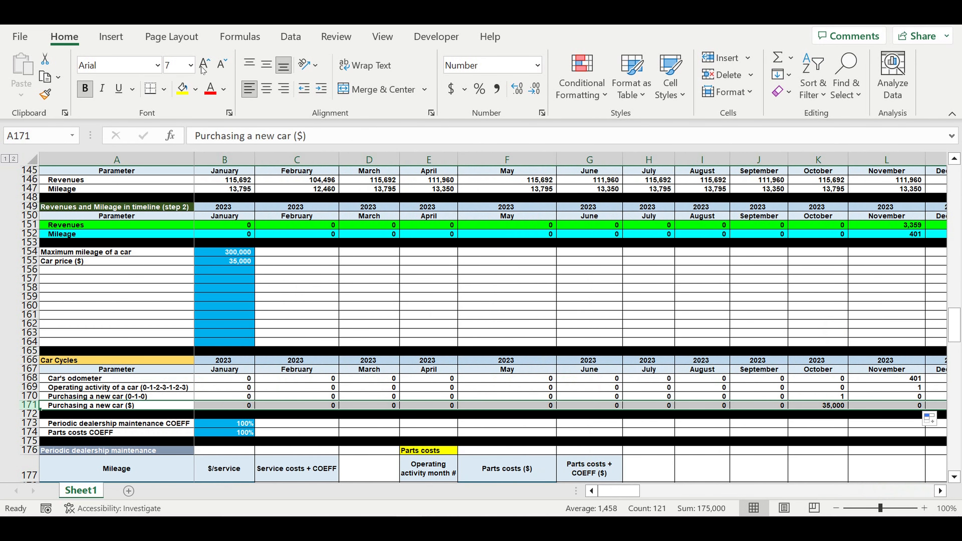
click(195, 89)
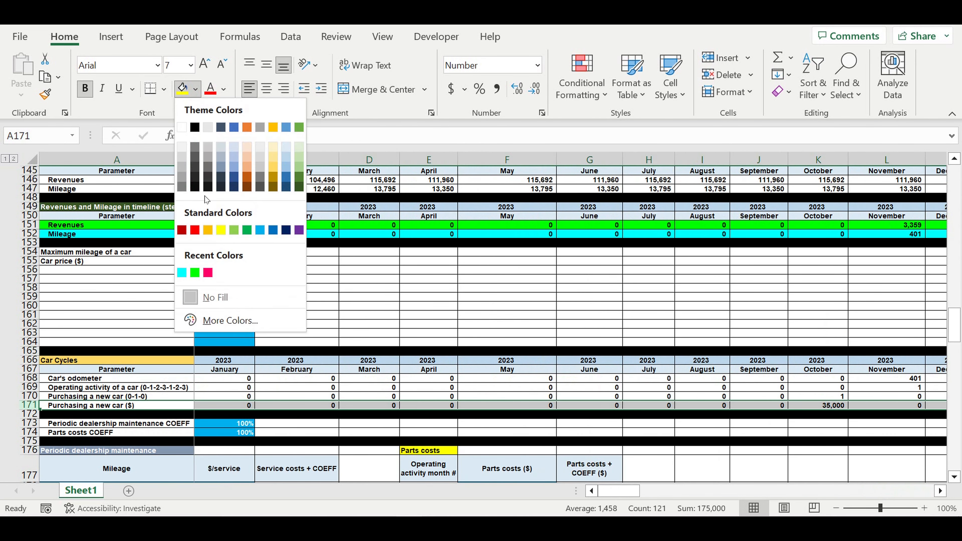
click(195, 230)
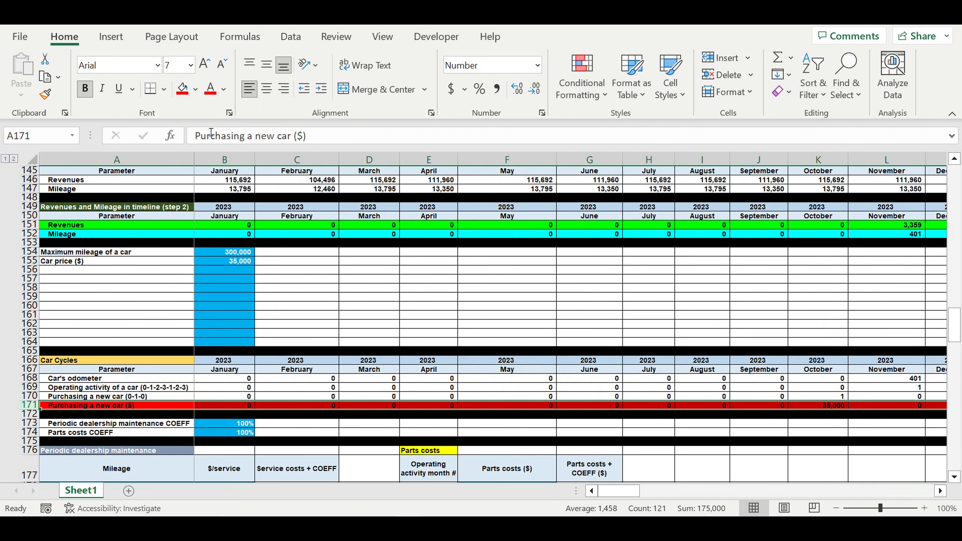
click(224, 89)
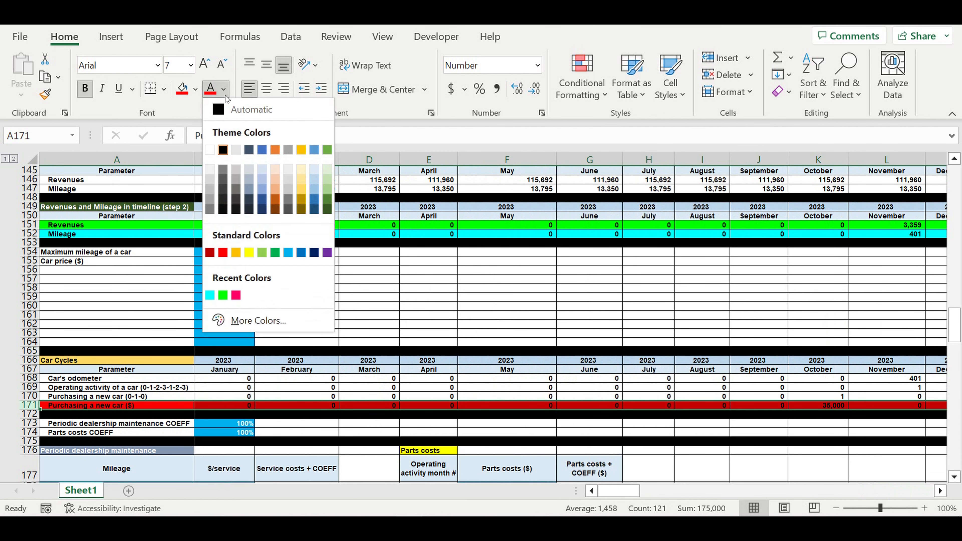
click(212, 152)
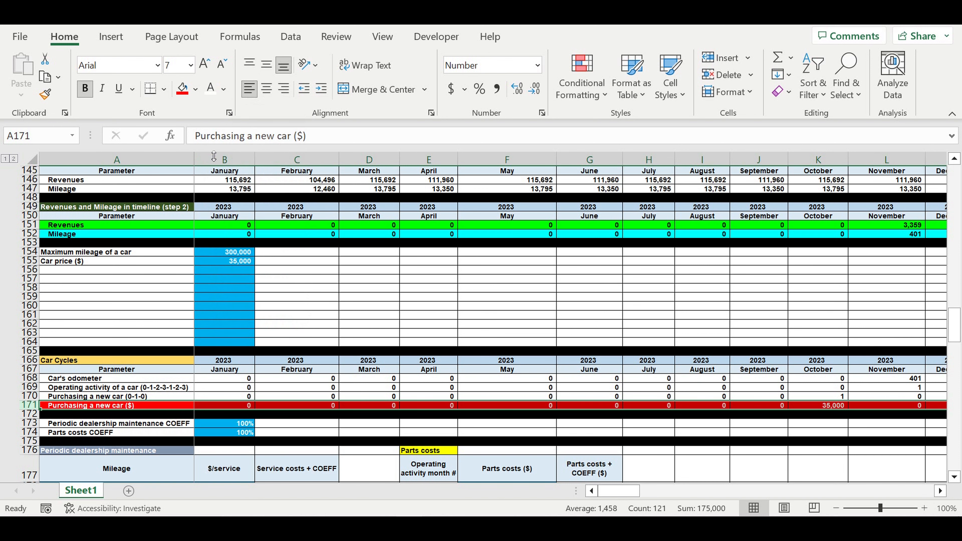
click(305, 279)
click(361, 307)
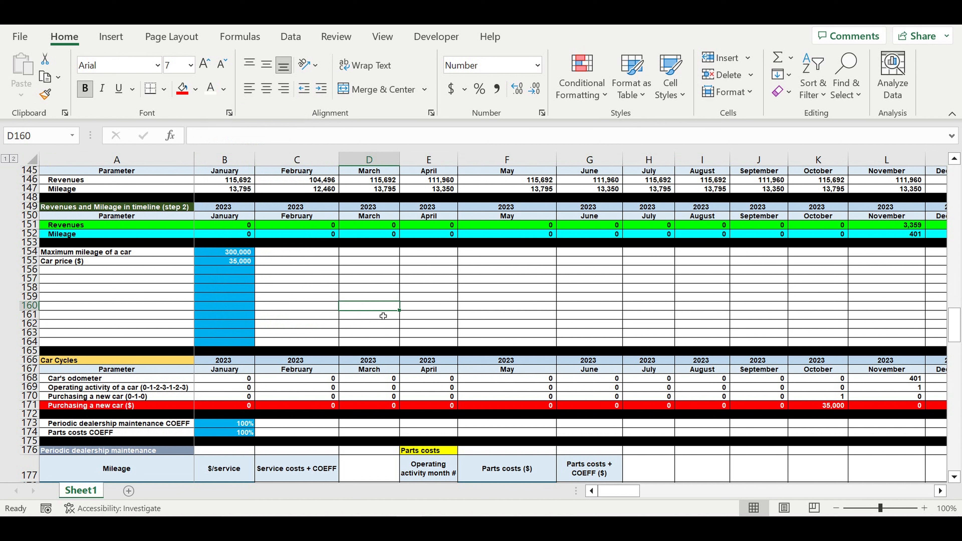
Label A156, below Car price ($), "Downpayment (%)".
click(232, 263)
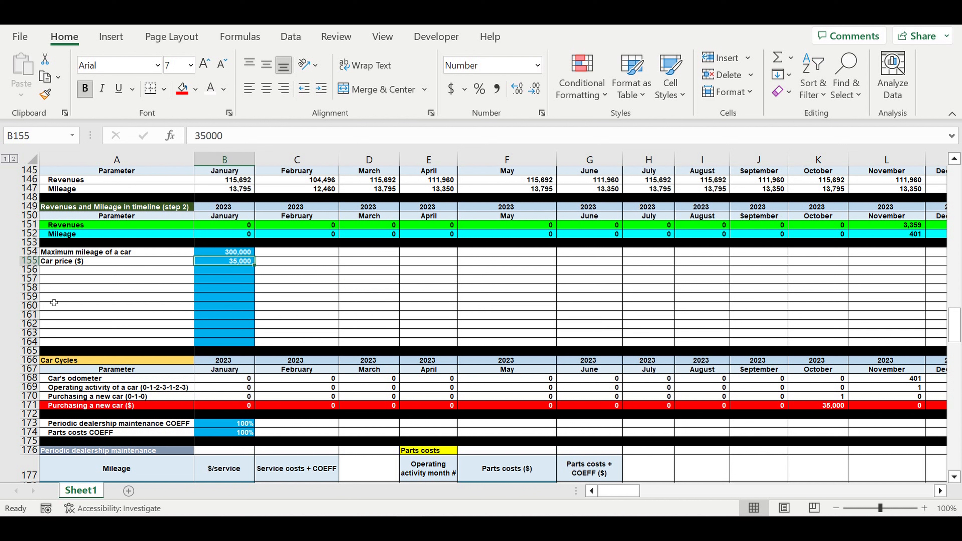
click(65, 274)
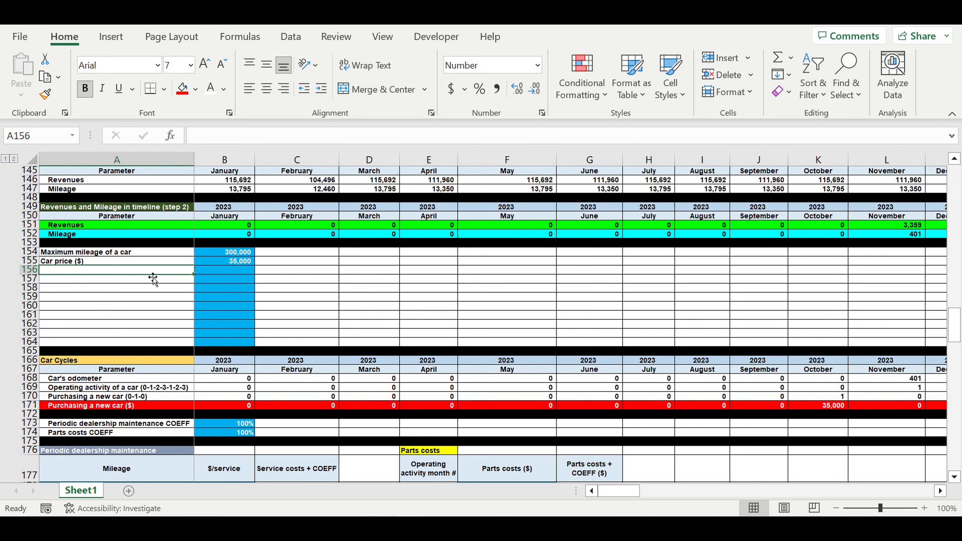
text(Down)
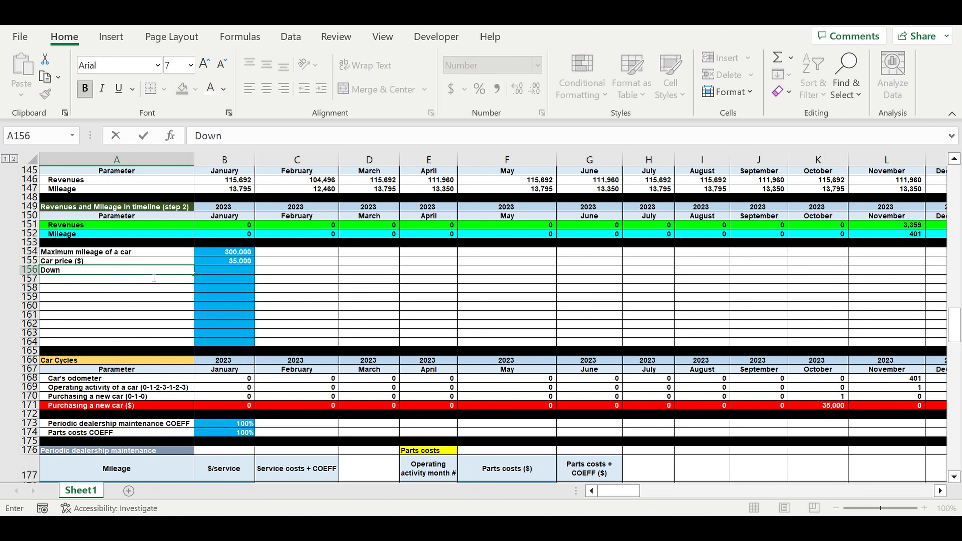
text(payment (%))
key(Return)
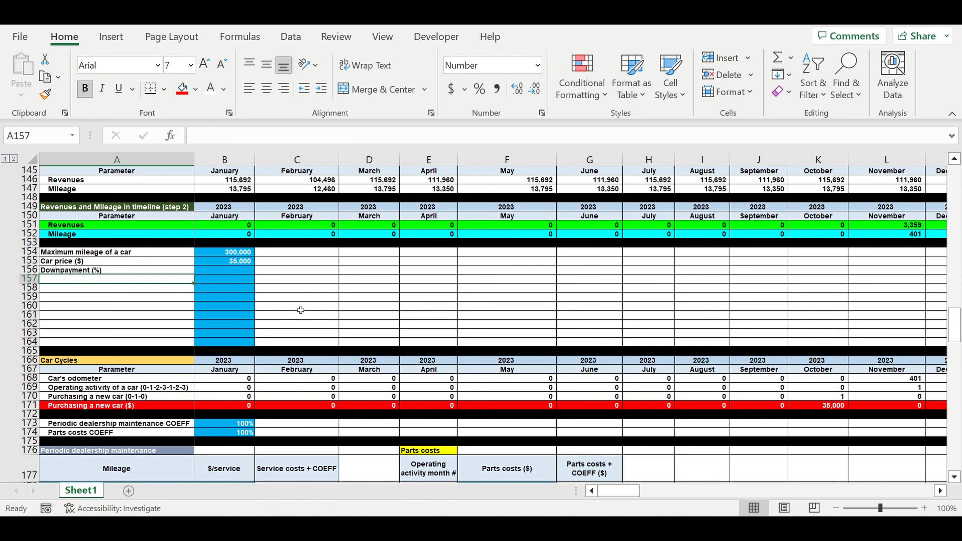
Format B156 as a percentage and set the down payment to 10%.
click(228, 272)
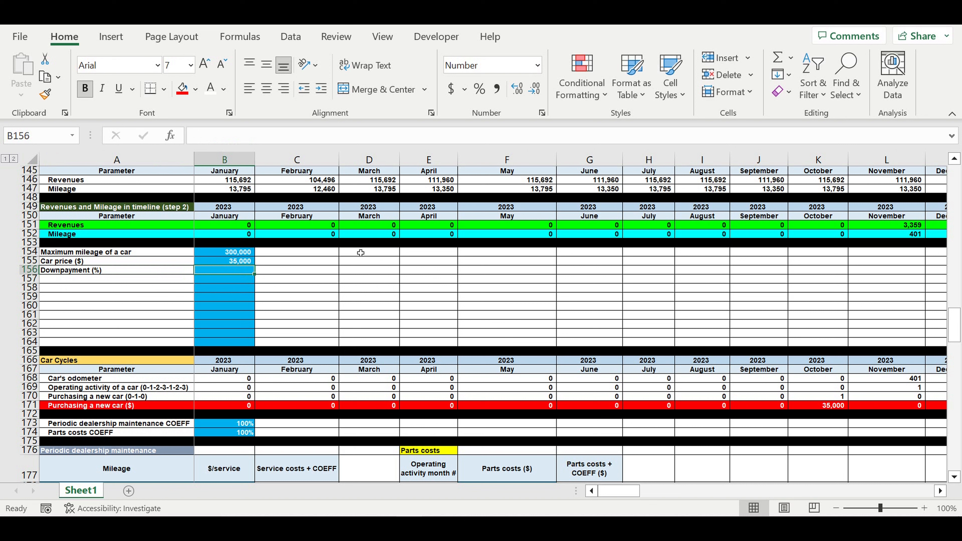
click(479, 89)
text(10)
key(Return)
click(234, 272)
Copy the Downpayment (%) label into A157 and change it to "Downpayment ($)".
click(112, 270)
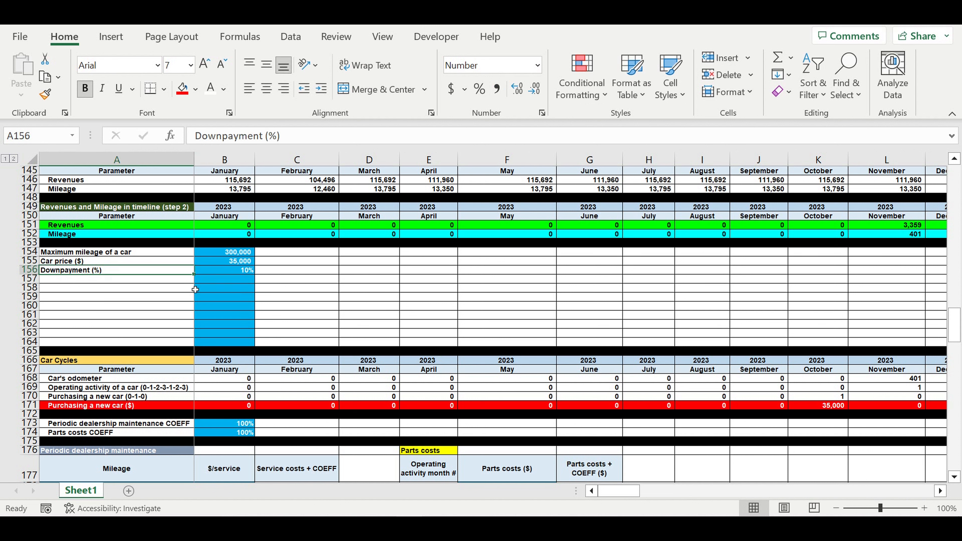
drag(193, 274, 193, 284)
click(88, 279)
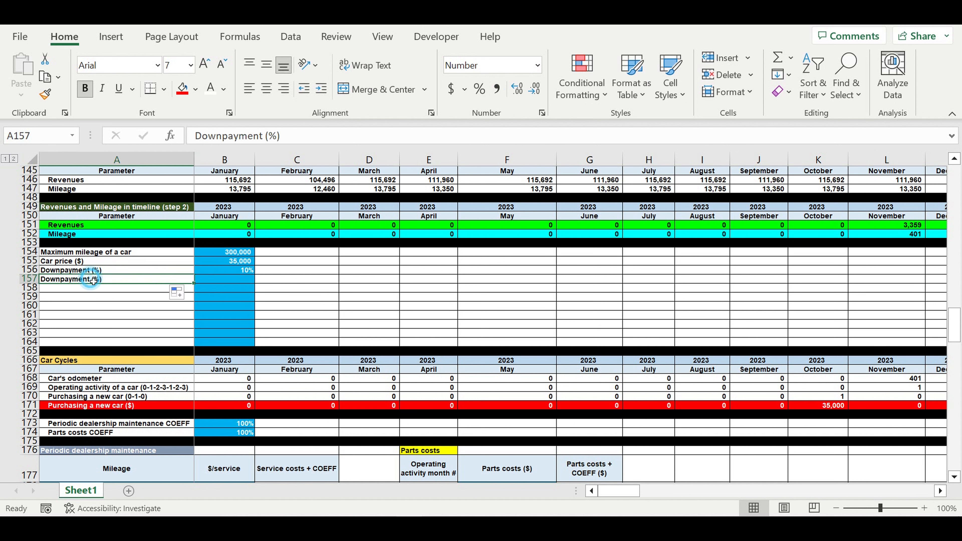
double_click(274, 137)
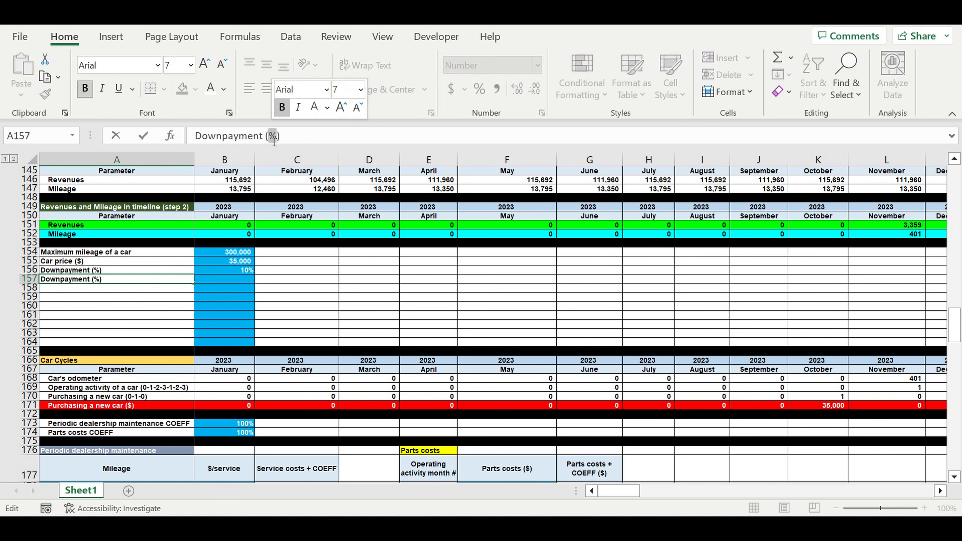
text($)
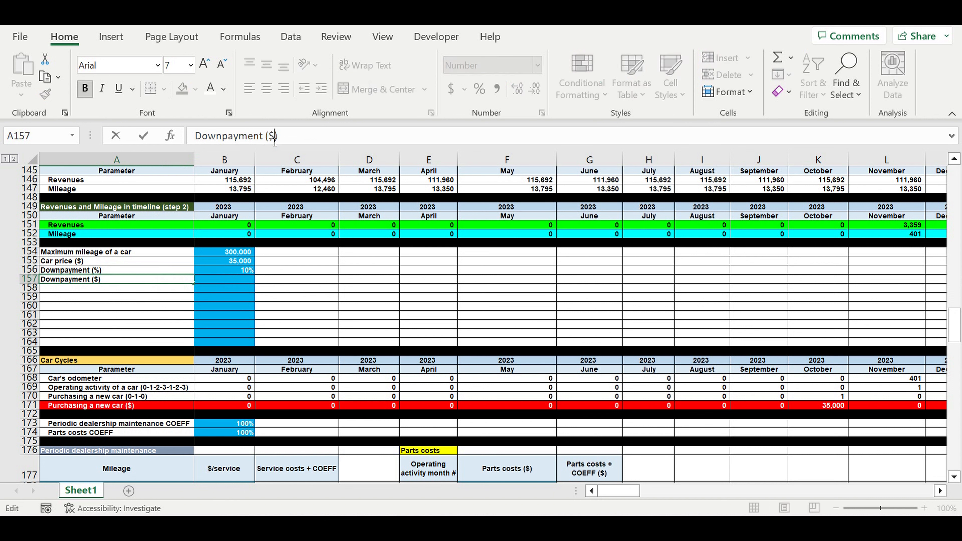
click(338, 187)
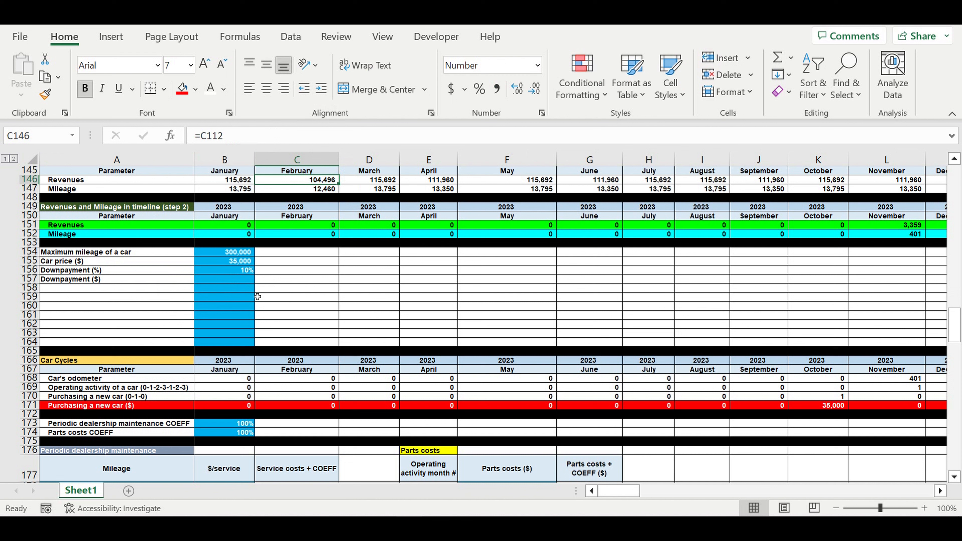
Enter the formula =B155*B156 in B157 to calculate the down payment in dollars from the car price.
click(231, 279)
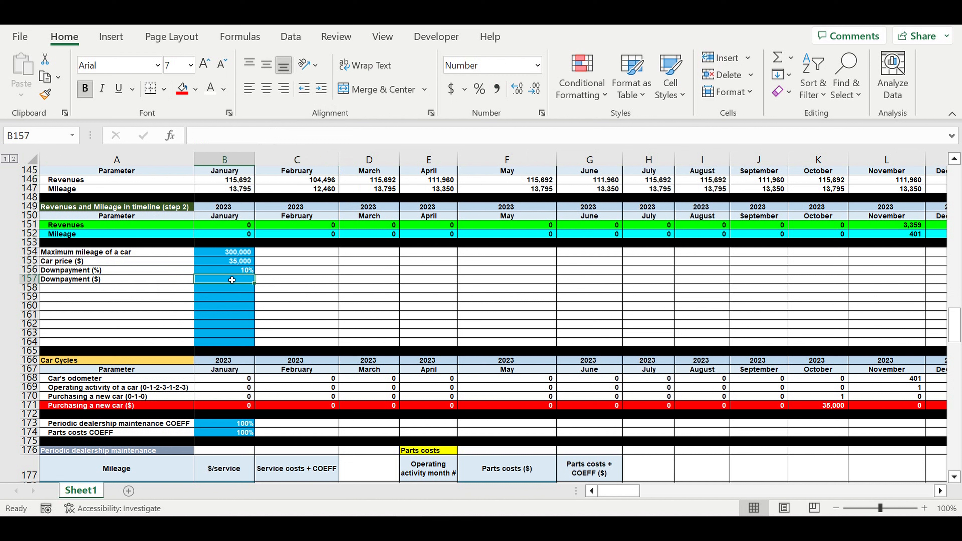
text(=)
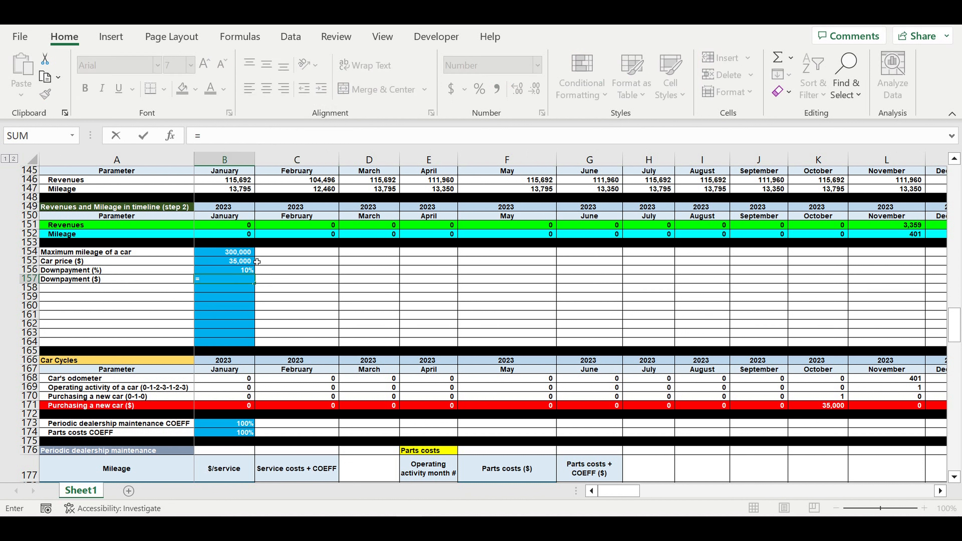
click(221, 264)
text(*)
click(235, 270)
key(Return)
key(Up)
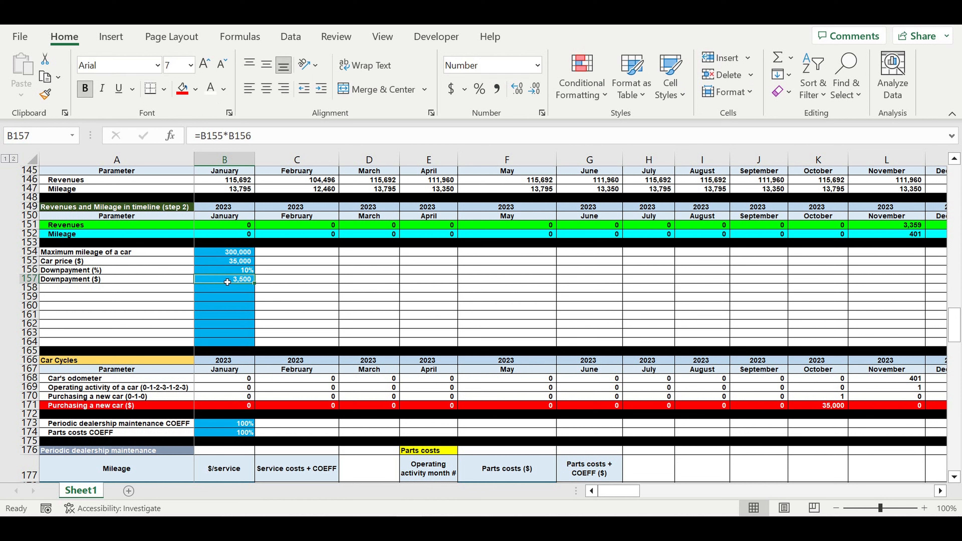
Label A158, below Downpayment ($), "Interest rate (%)".
click(57, 291)
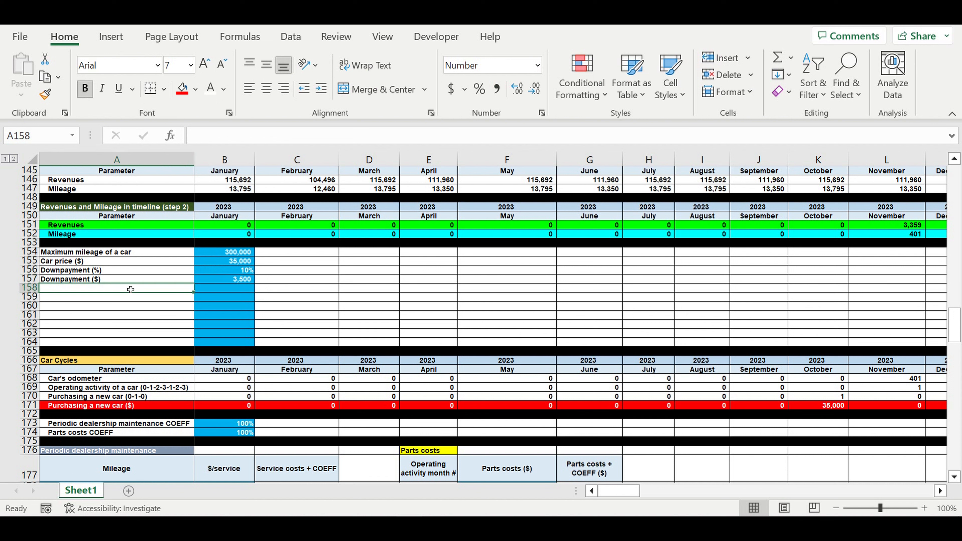
text(Interes)
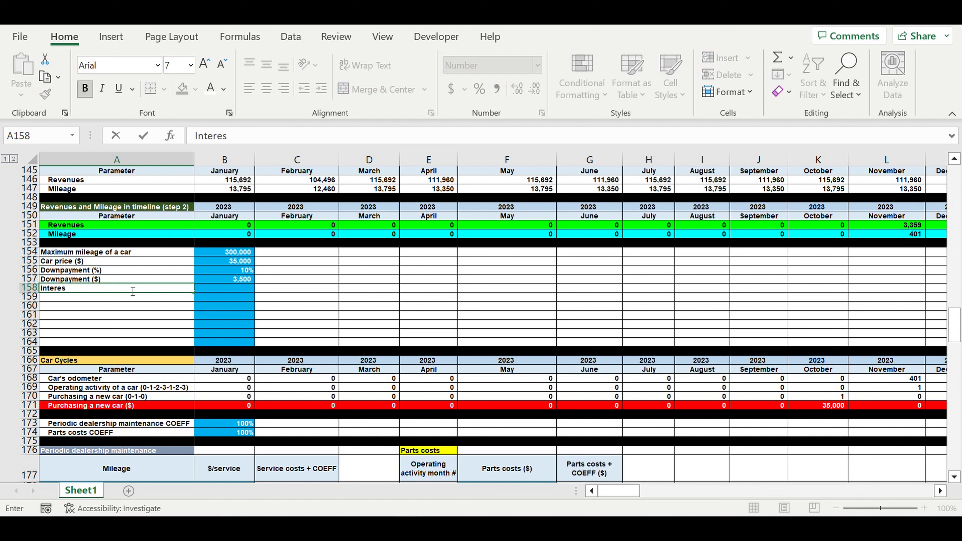
text(t rate (%))
key(Return)
Format B158 as a percentage and set the interest rate to 7%.
click(229, 282)
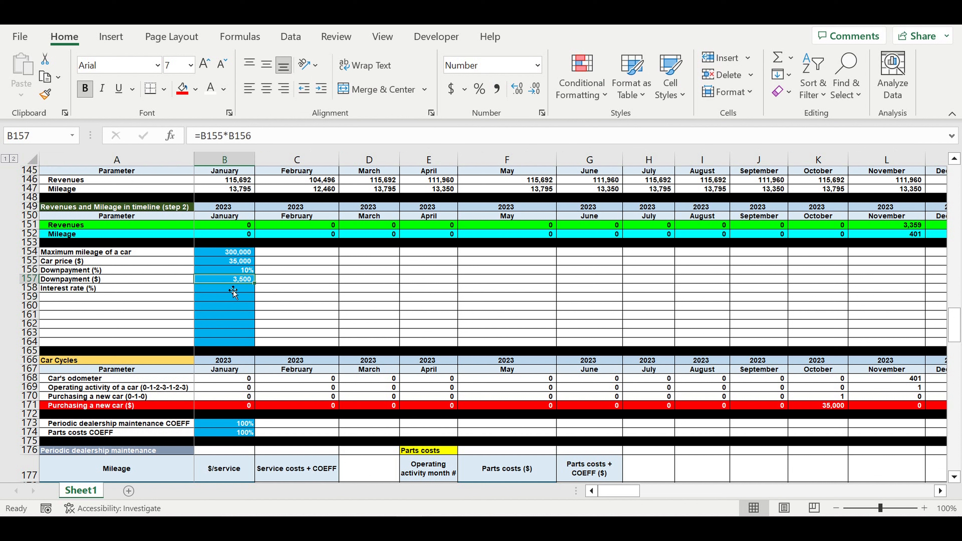
click(238, 291)
click(479, 90)
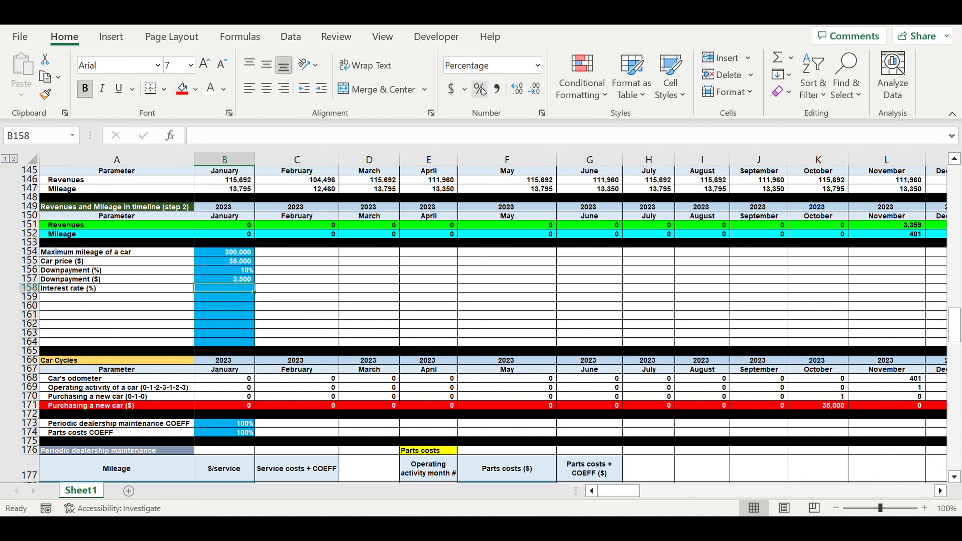
text(7)
click(430, 288)
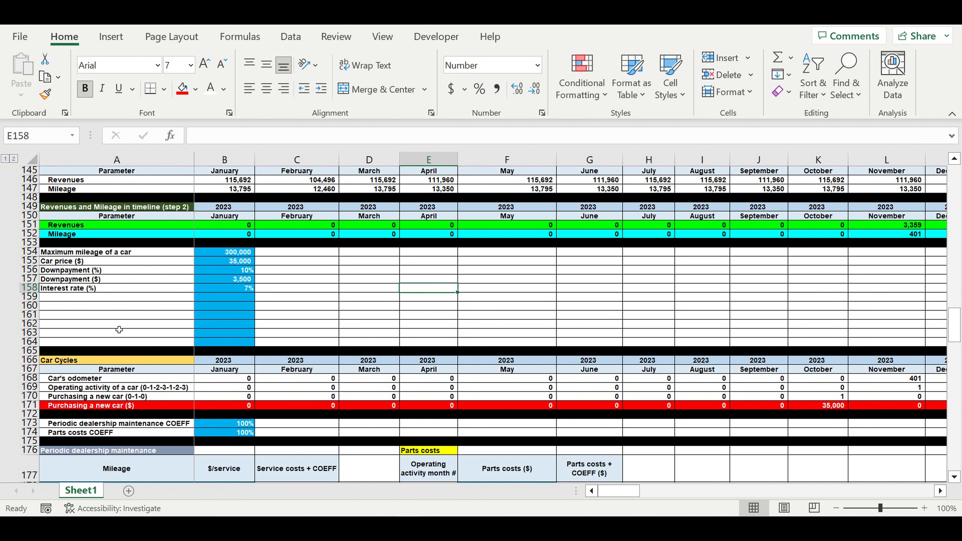
Label A159, below Interest rate (%), "Term of loan (months)".
click(58, 299)
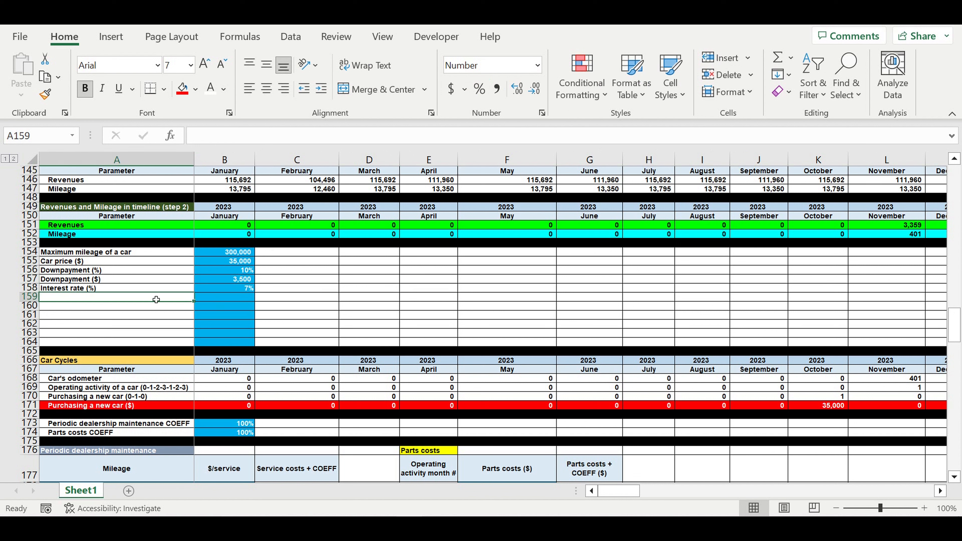
text(Term)
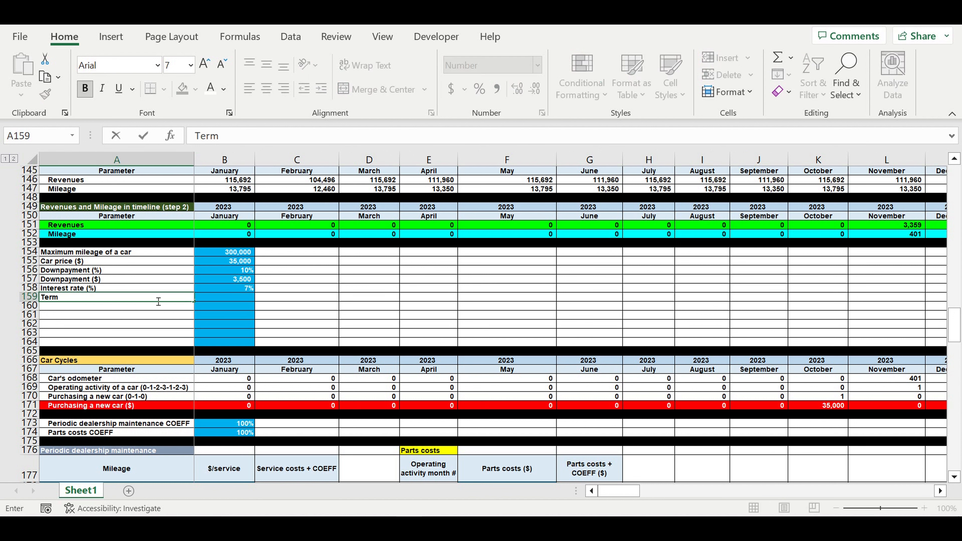
text( of loan (month)
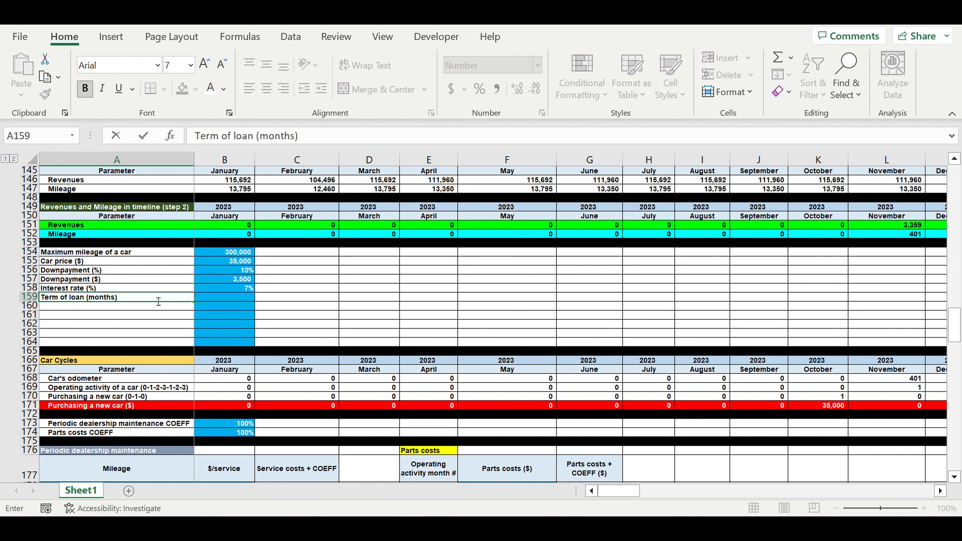
text(s))
key(Return)
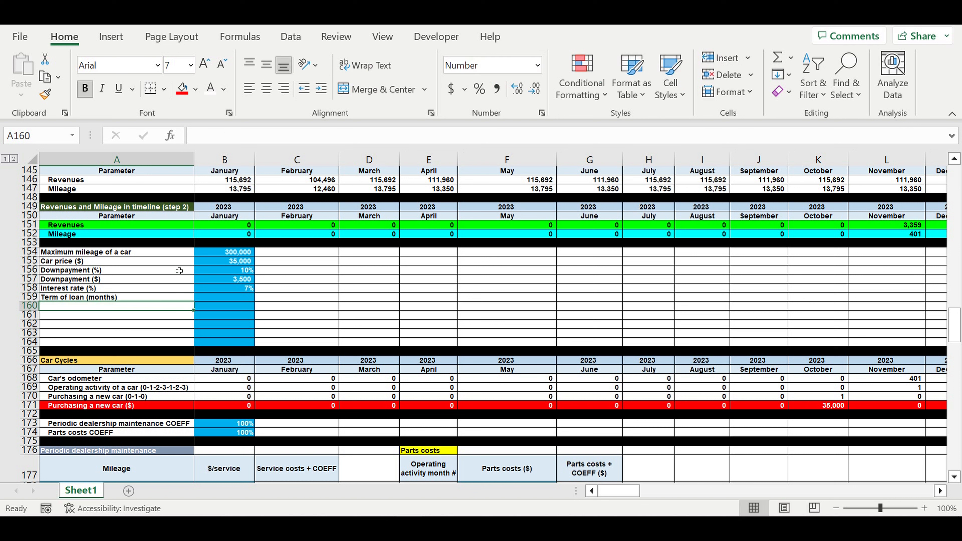
Set the term of loan in B159 to 36 months.
click(233, 300)
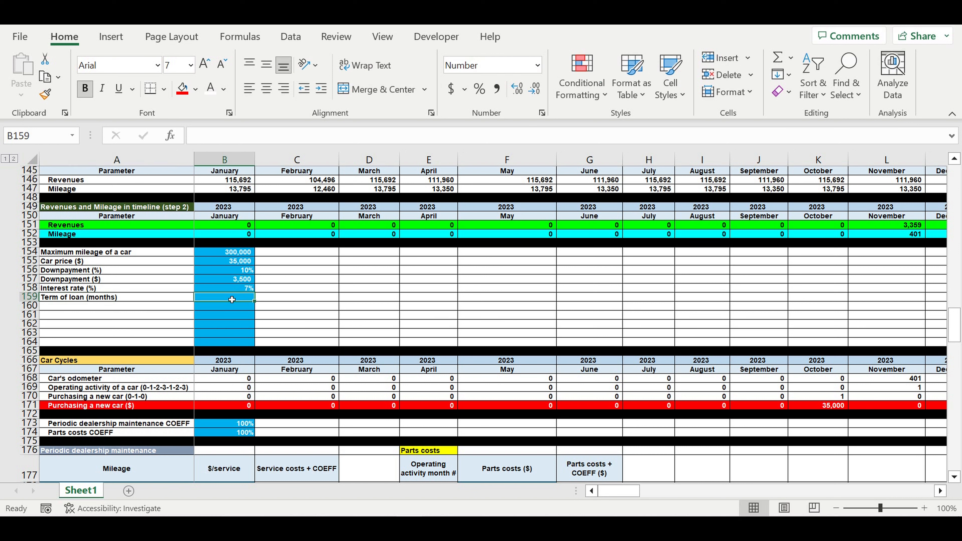
text(2)
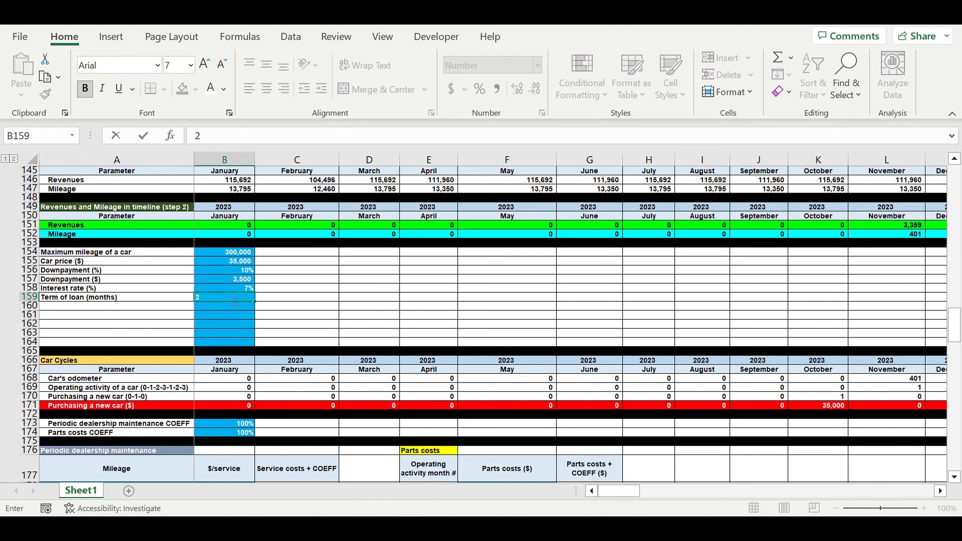
key(BackSpace)
key(Return)
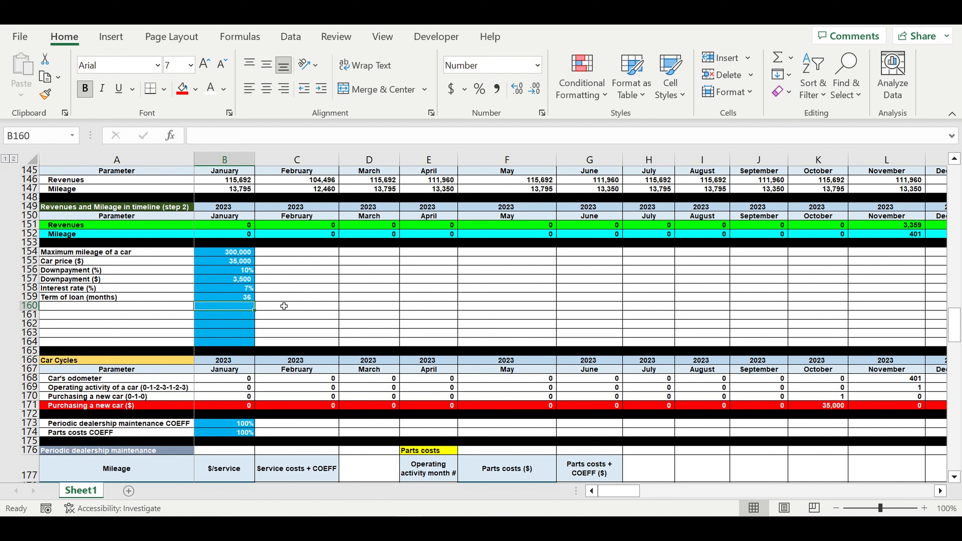
Remove the blue fill from B160:B164 by filling the range from the unshaded blank cells beside it in column C.
click(295, 310)
drag(320, 311, 228, 343)
Label A160 "Maximum operating activity period (months)" and widen column A to fit the text.
click(117, 309)
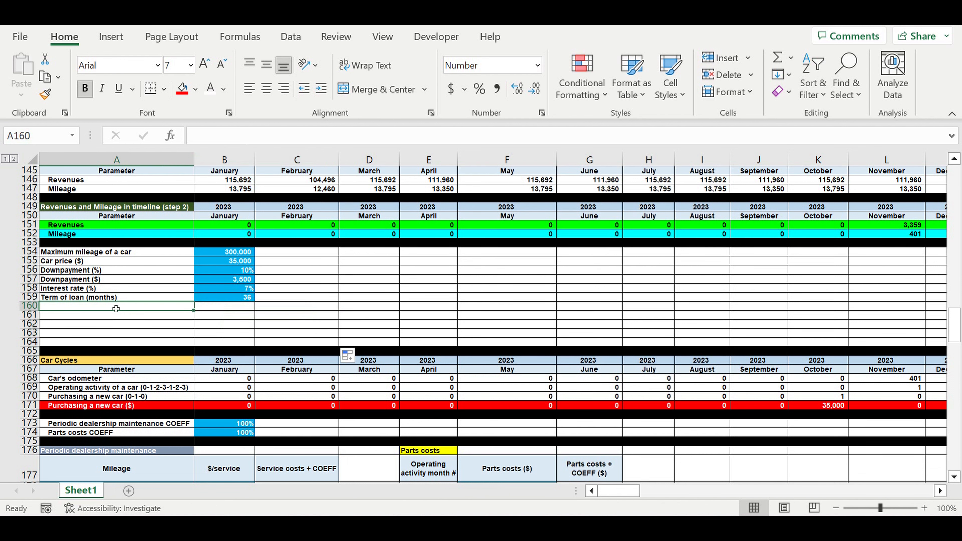
text(=)
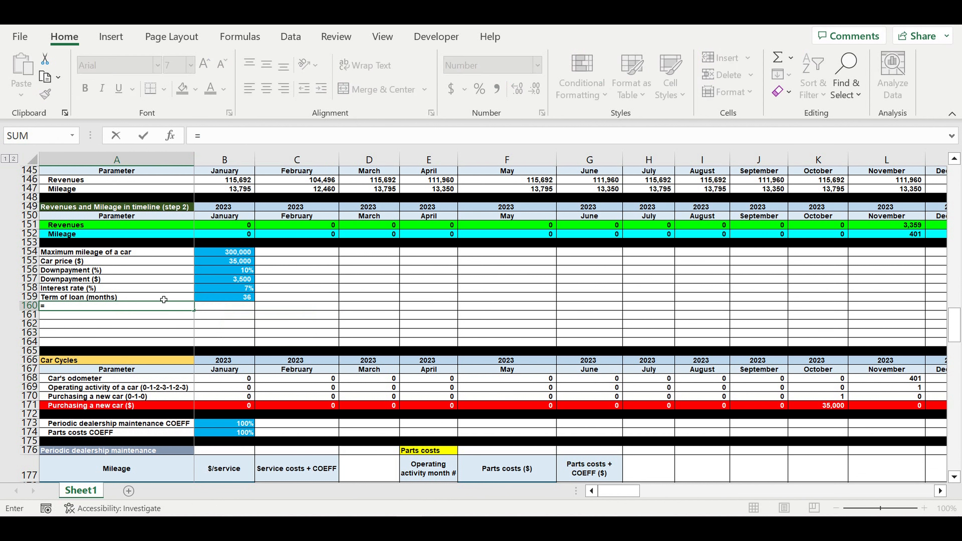
key(BackSpace)
text(Ma)
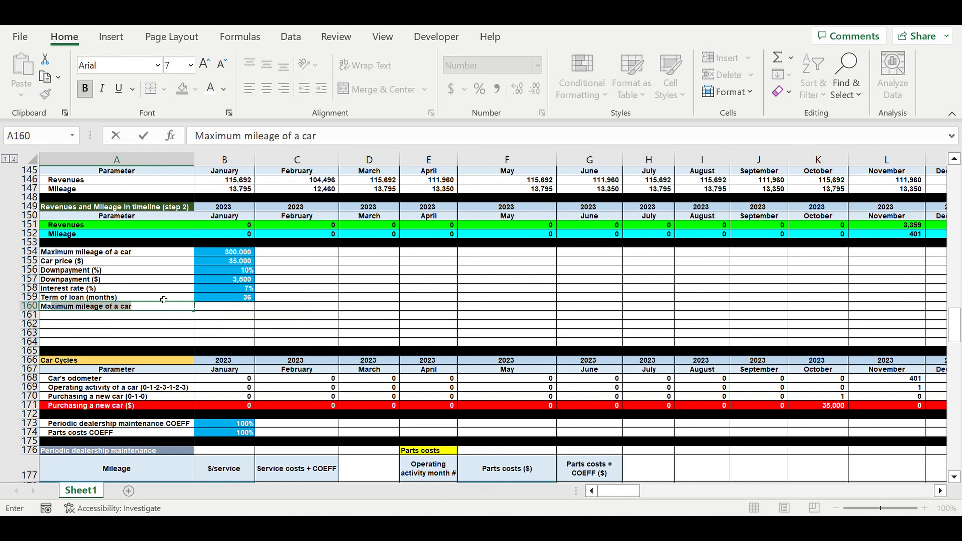
text(ximum operatin)
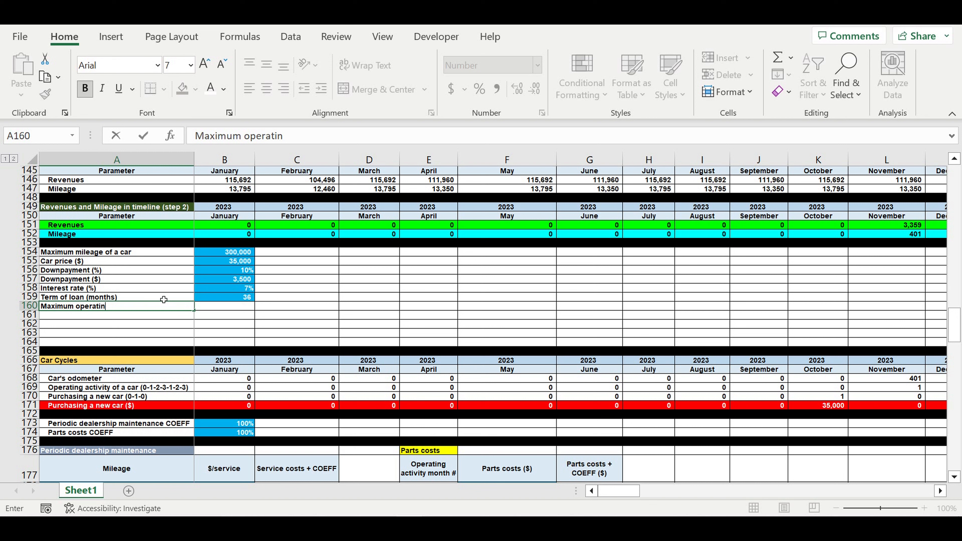
text(g activity period)
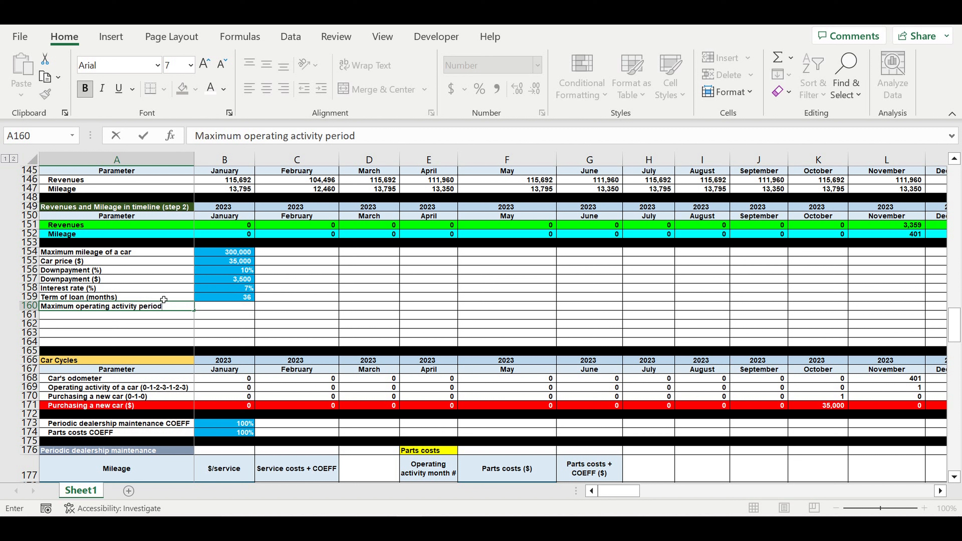
text( (months))
key(Return)
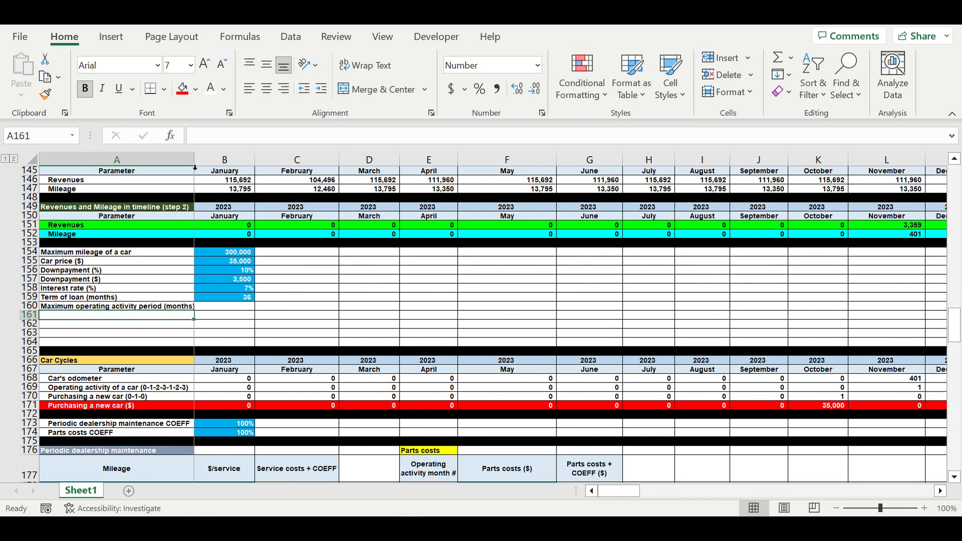
drag(192, 163, 198, 164)
Enter the formula =DR169 in B160 to link the maximum operating activity period to the end of the Operating activity of a car row.
click(241, 306)
text(=)
scroll(509, 396, up, 3)
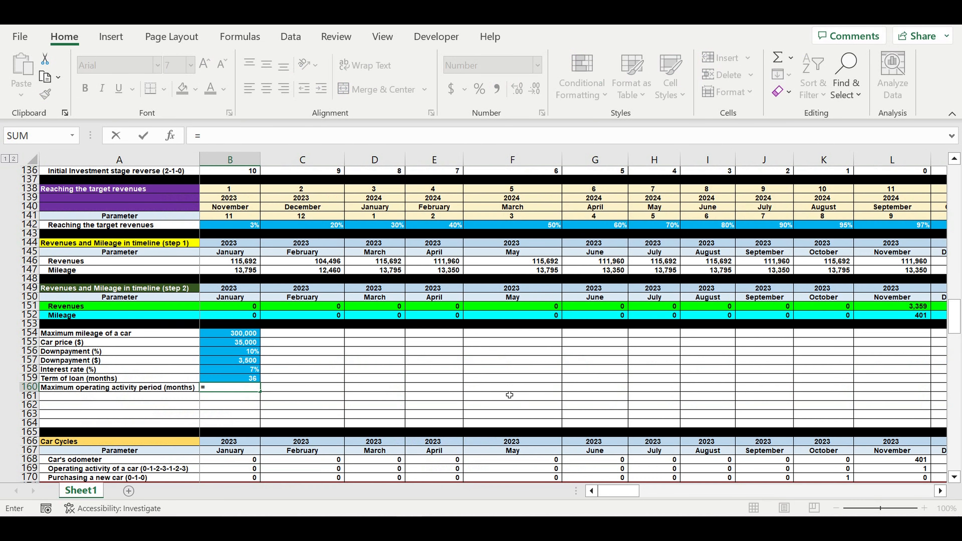
scroll(509, 394, down, 2)
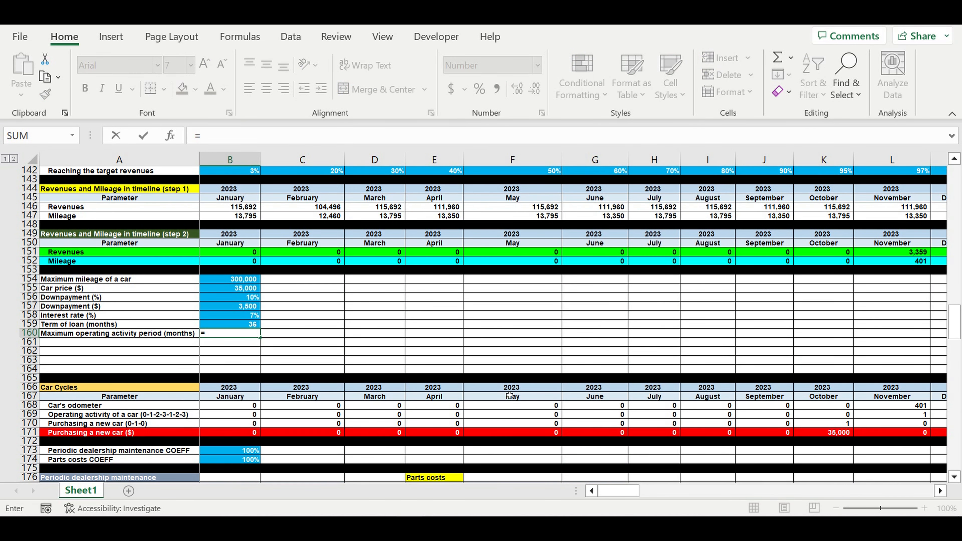
scroll(510, 395, up, 2)
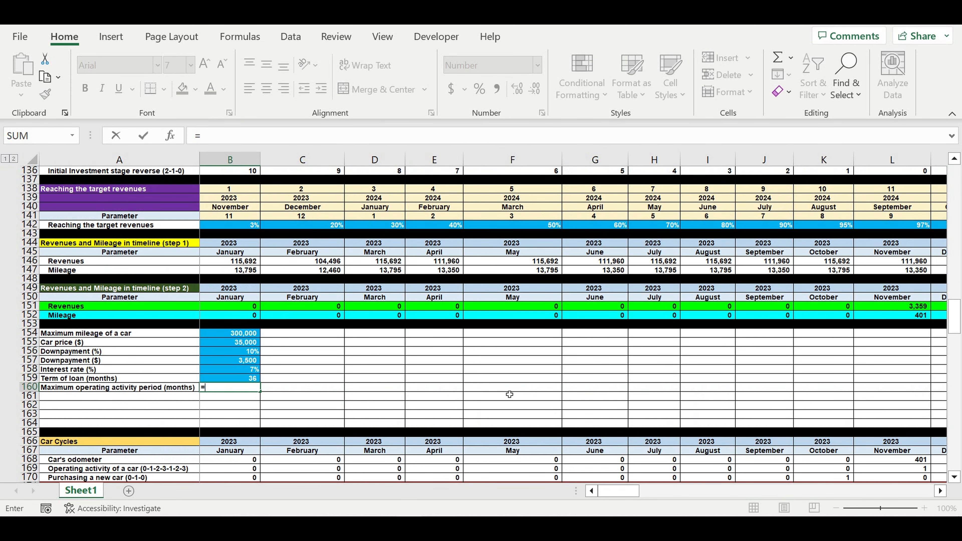
scroll(509, 394, down, 5)
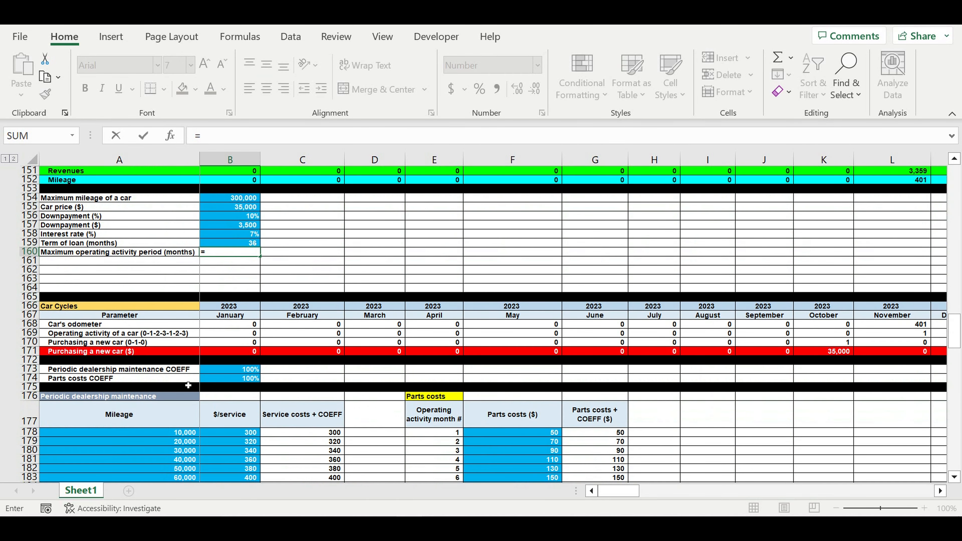
click(940, 490)
click(940, 490)
click(941, 491)
click(940, 490)
click(940, 490)
drag(673, 489, 933, 488)
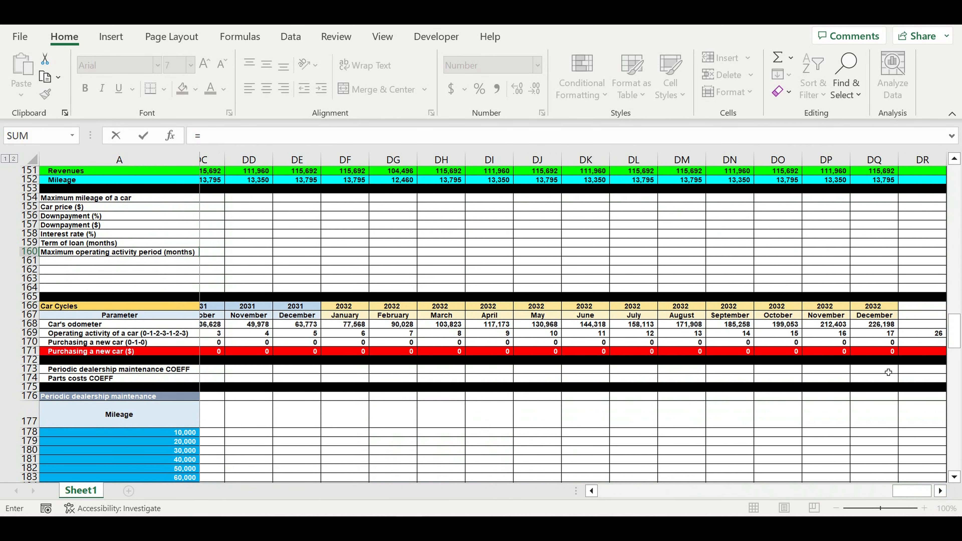
click(924, 334)
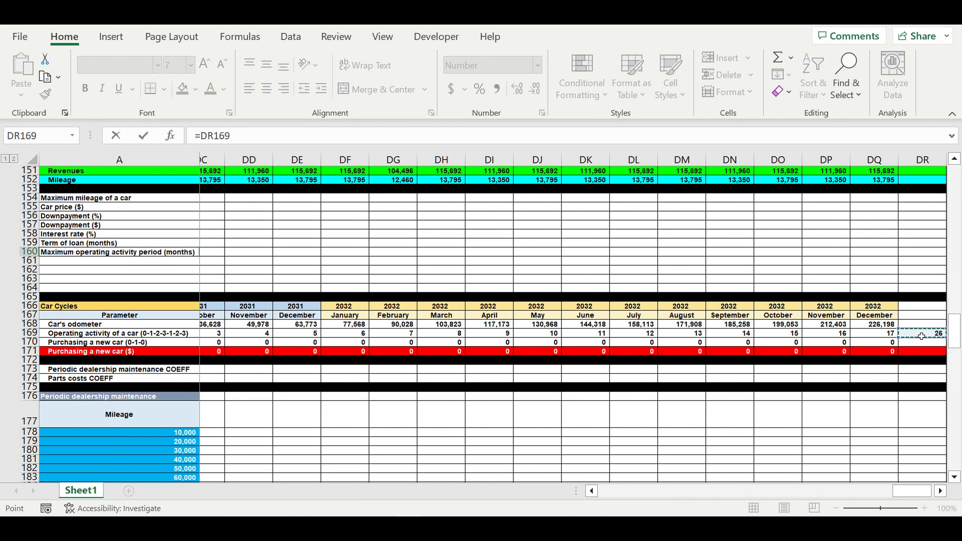
key(Escape)
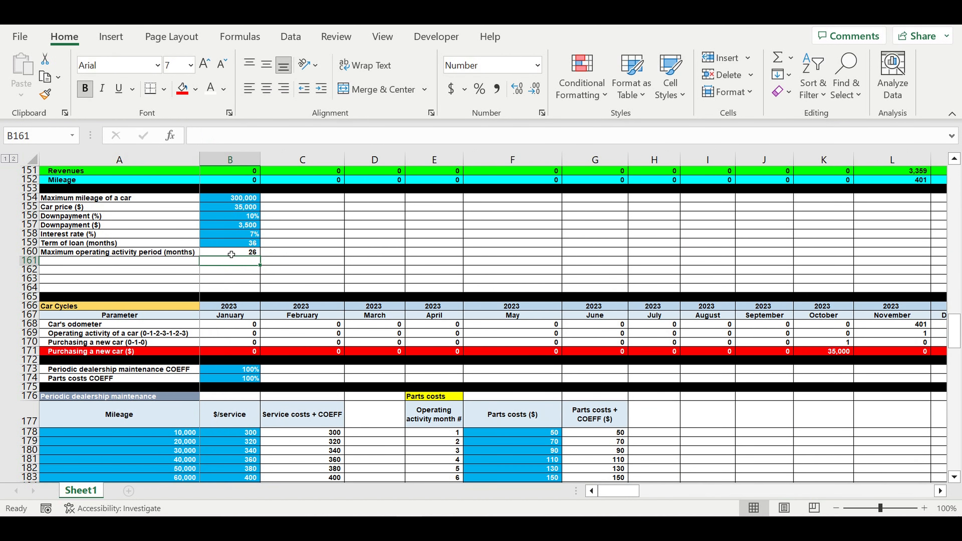
click(231, 252)
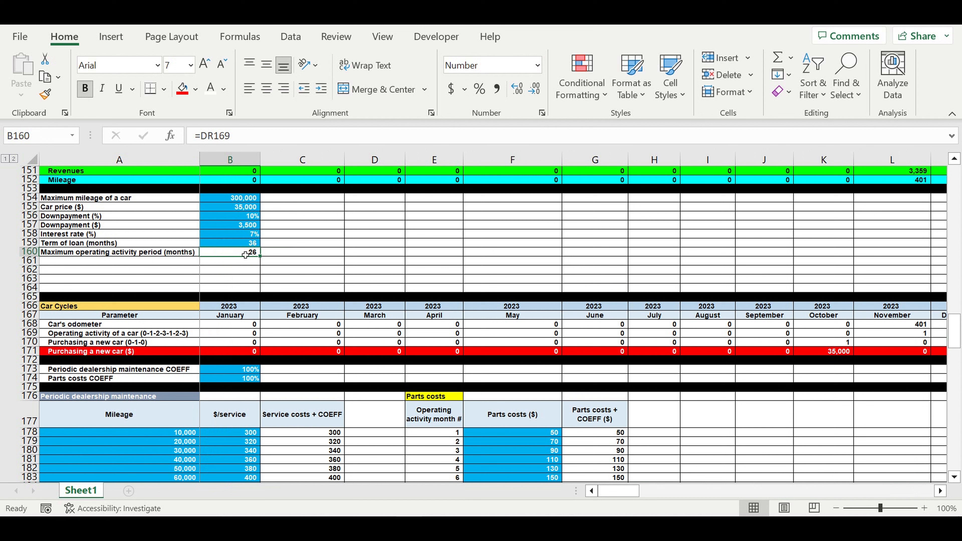
Set the term of loan in B159 to 22 months.
click(239, 243)
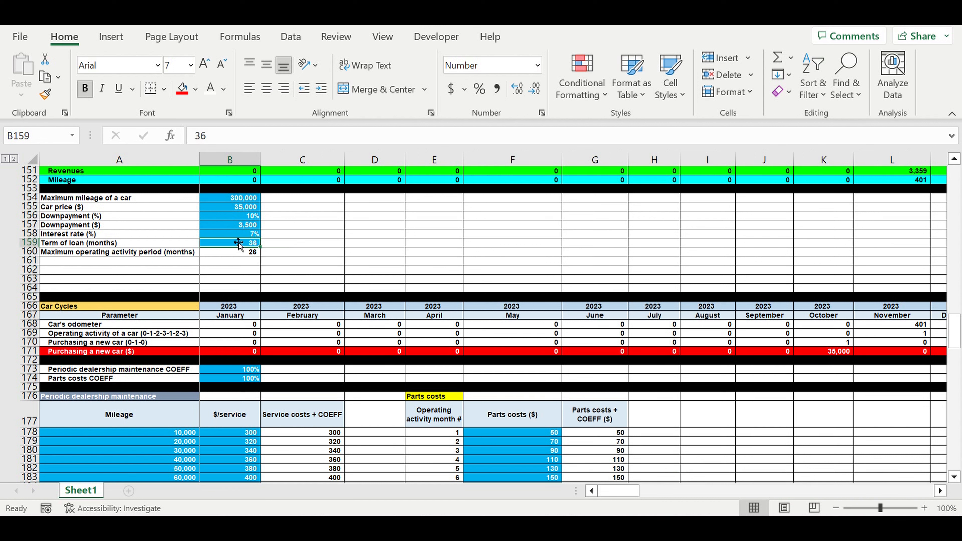
text(22)
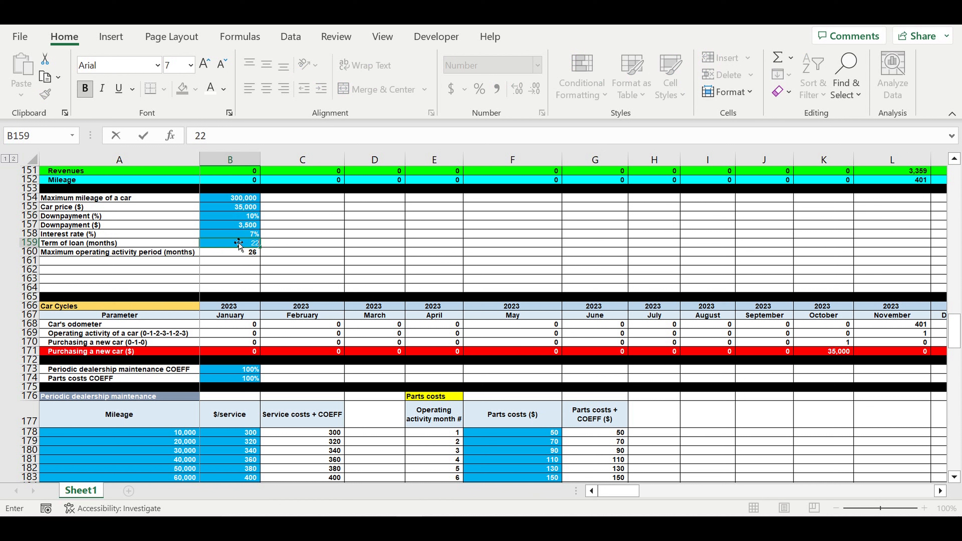
key(Return)
Compare the loan term in B159 with the maximum operating activity period in B160.
click(317, 253)
click(230, 246)
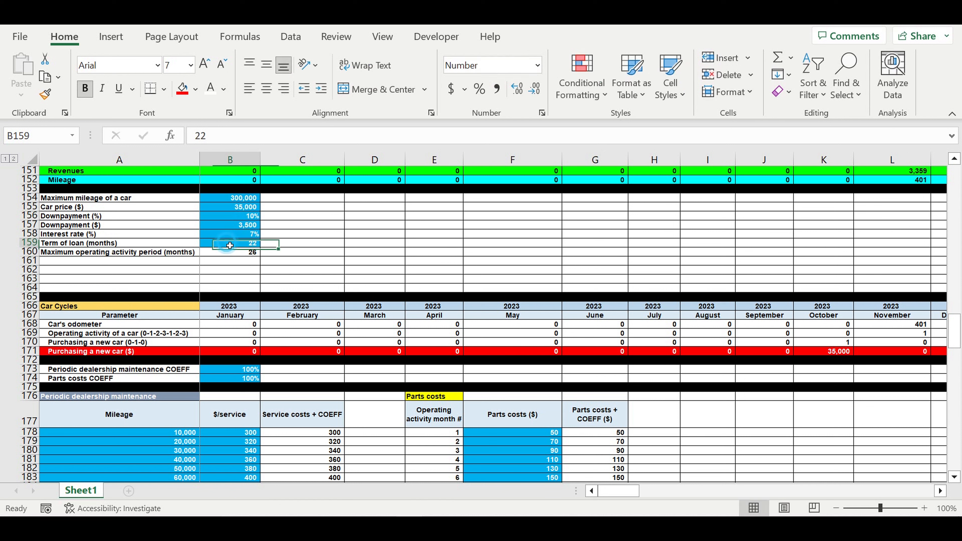
click(287, 253)
click(240, 245)
click(241, 252)
click(242, 245)
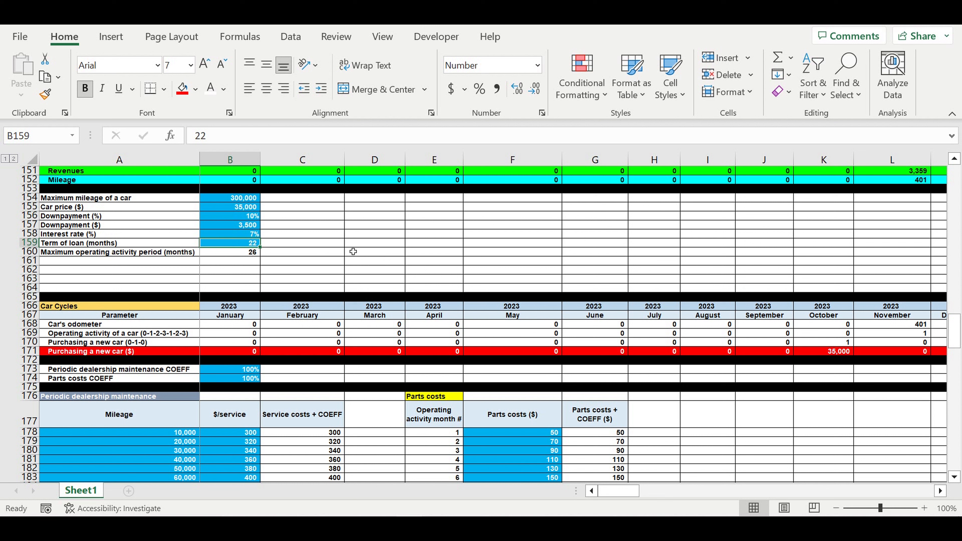
click(311, 261)
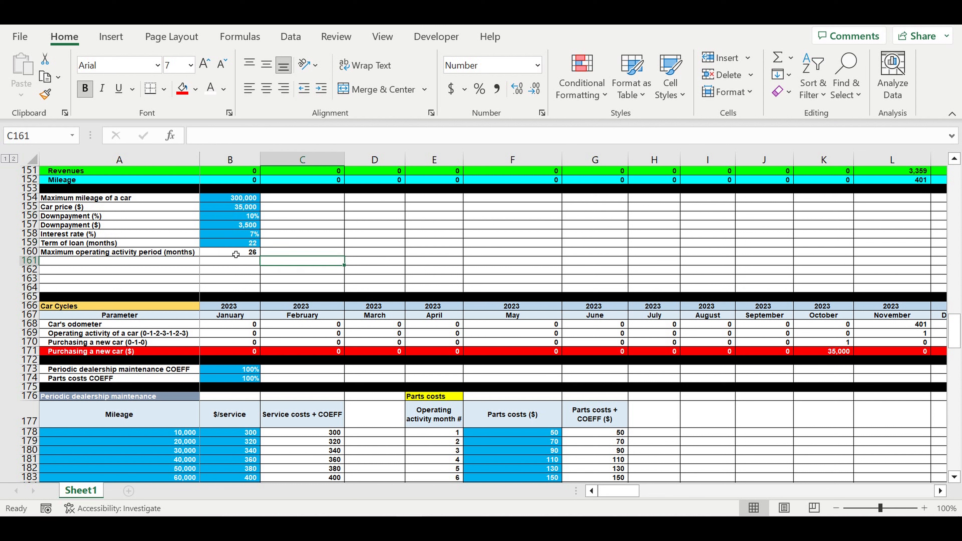
click(256, 253)
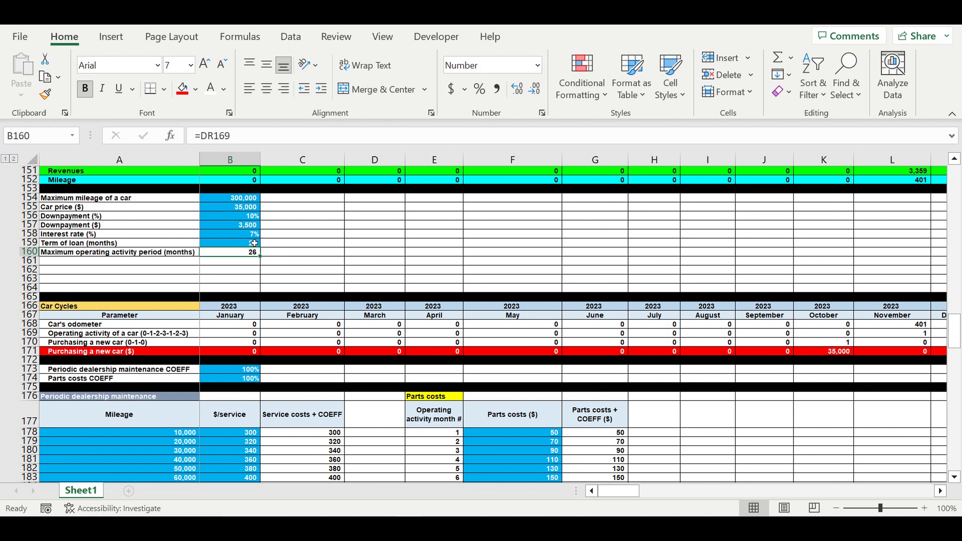
click(61, 253)
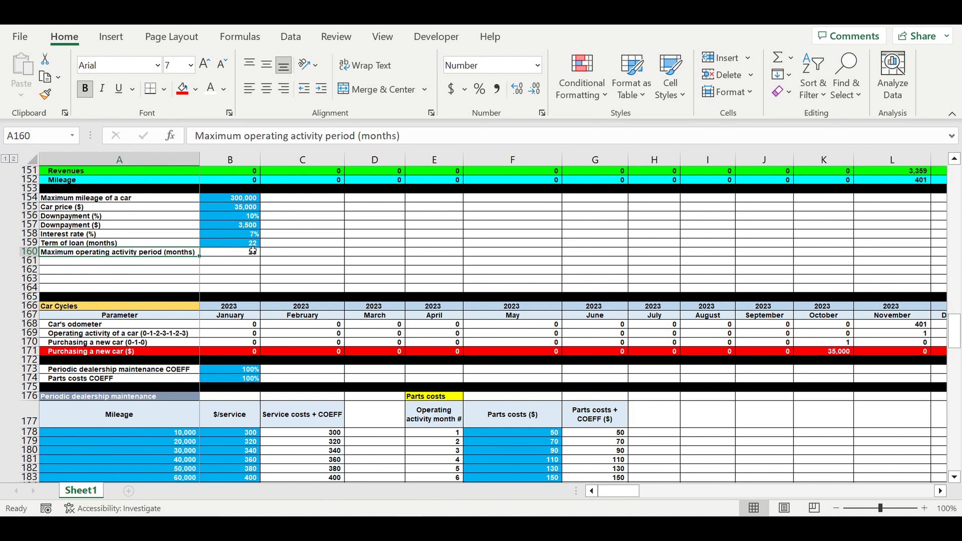
click(244, 257)
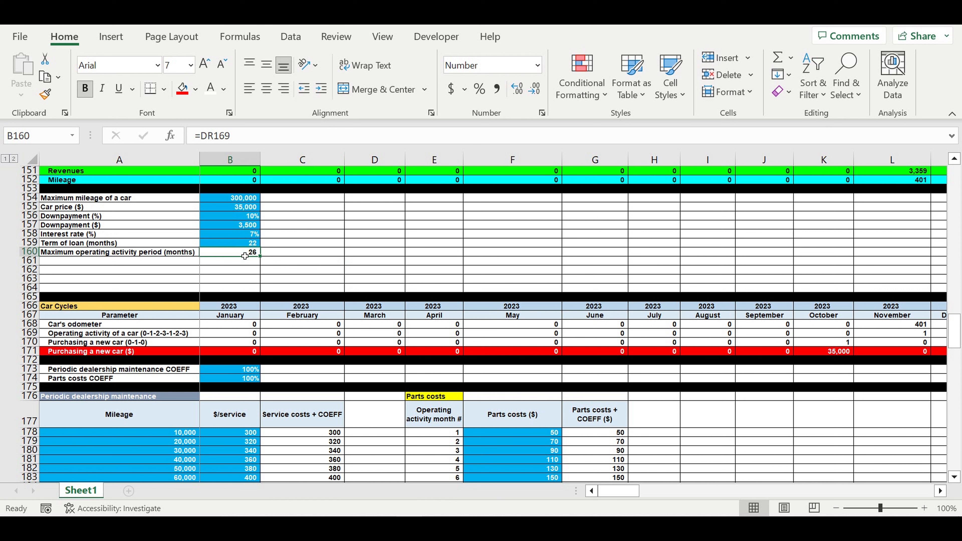
click(236, 246)
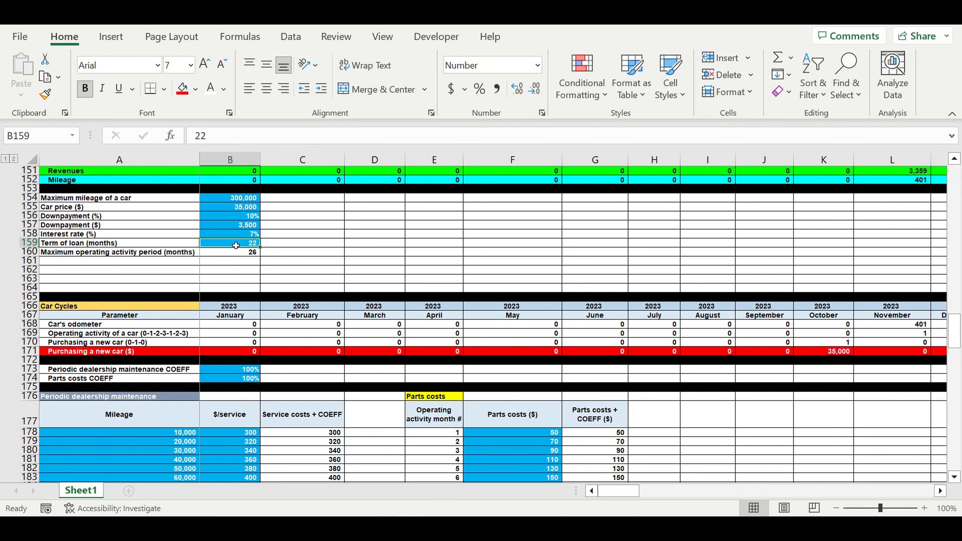
Label A161 "Pricipal payment ($/month)".
click(337, 255)
click(174, 265)
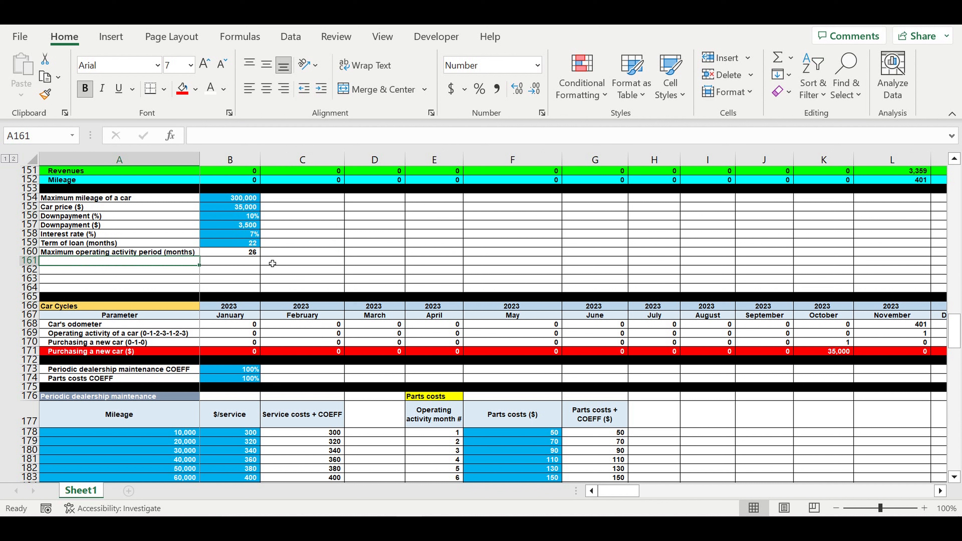
text(P)
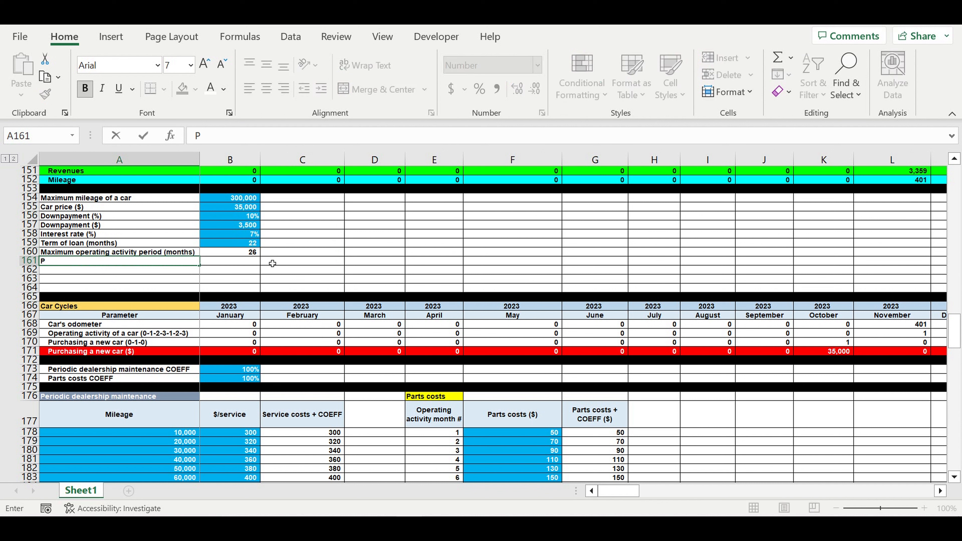
text(riciple payment)
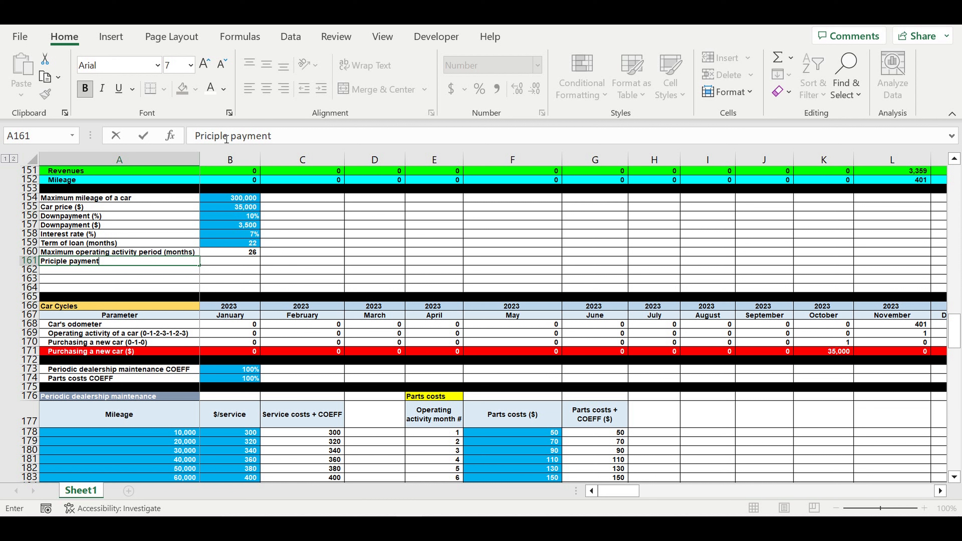
drag(214, 137, 228, 136)
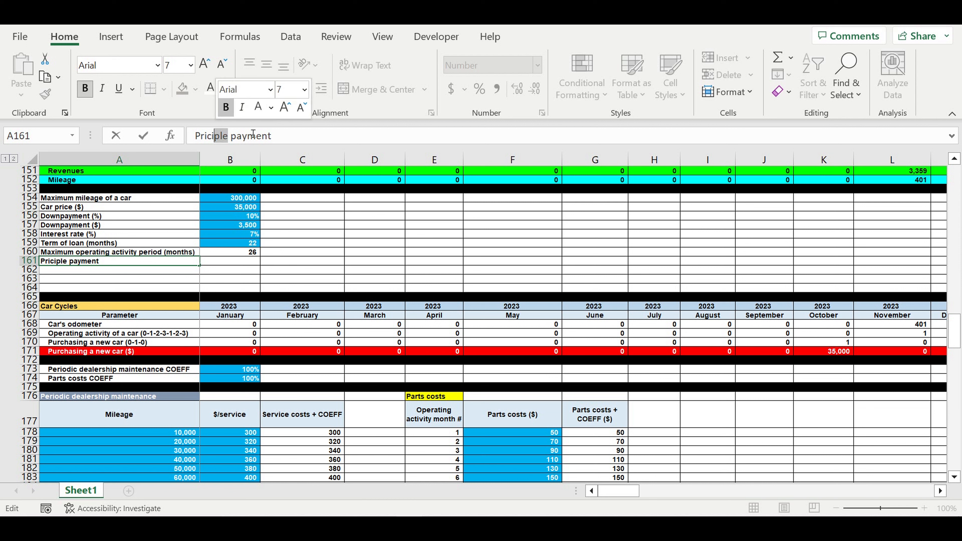
text(ipal payment )
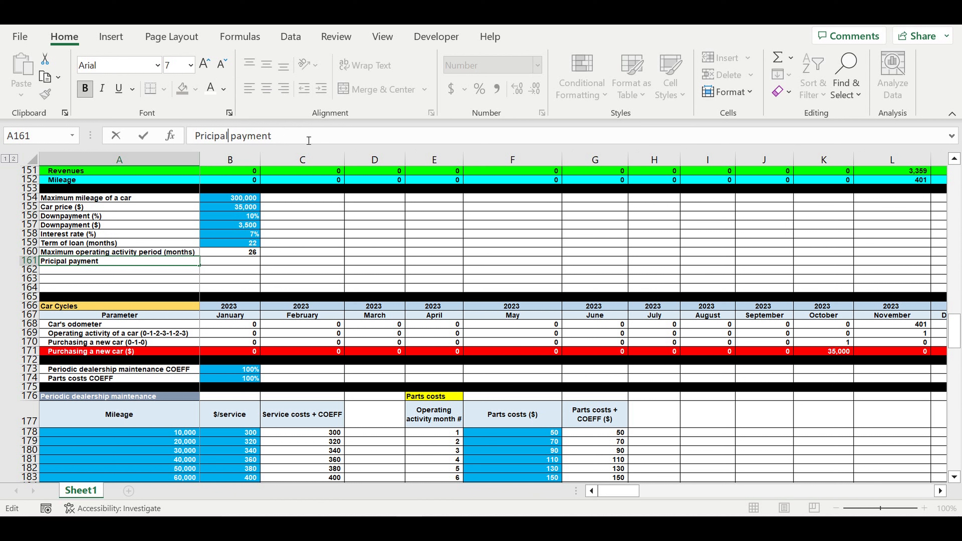
text(($/month))
key(Return)
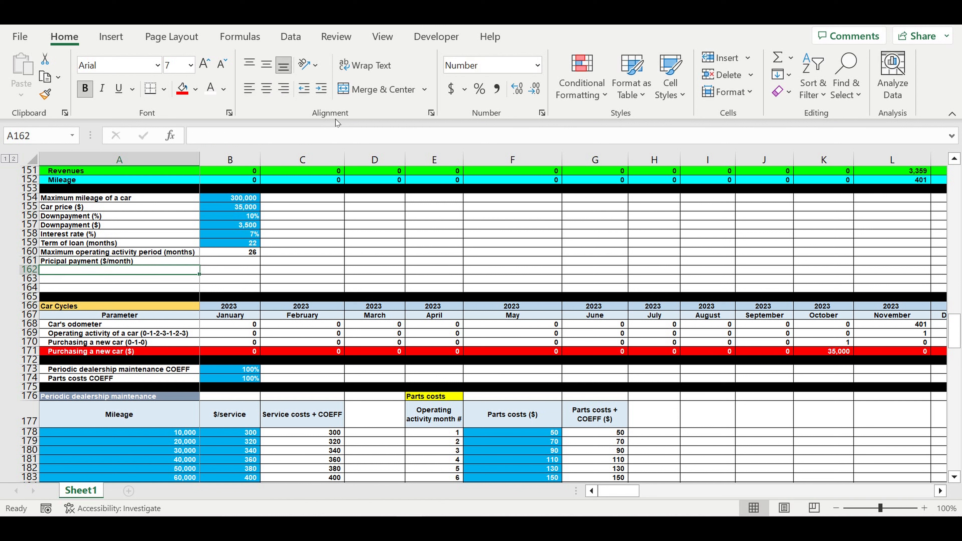
Enter the formula =(B155-B157)/B159 in B161 to calculate the monthly principal payment from car price, downpayment and loan term.
click(233, 263)
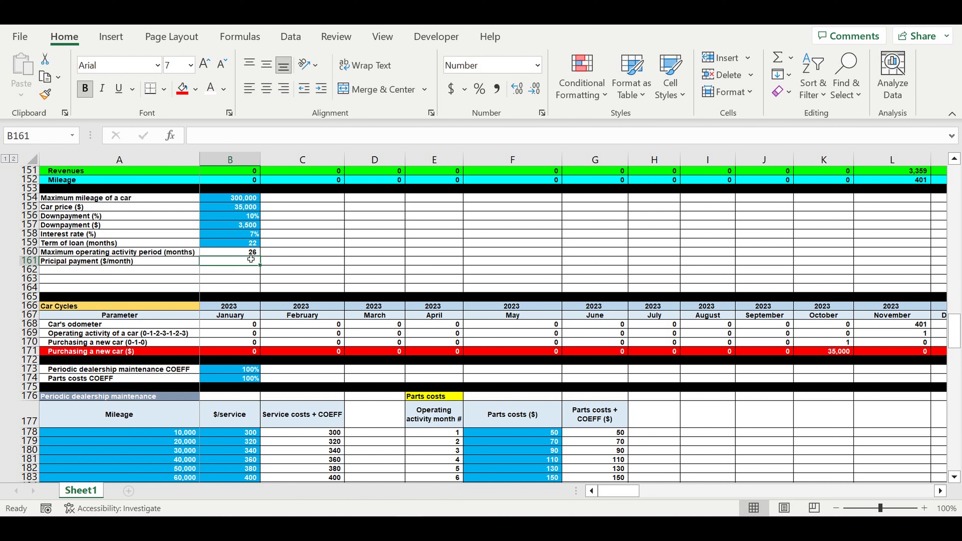
text(=)
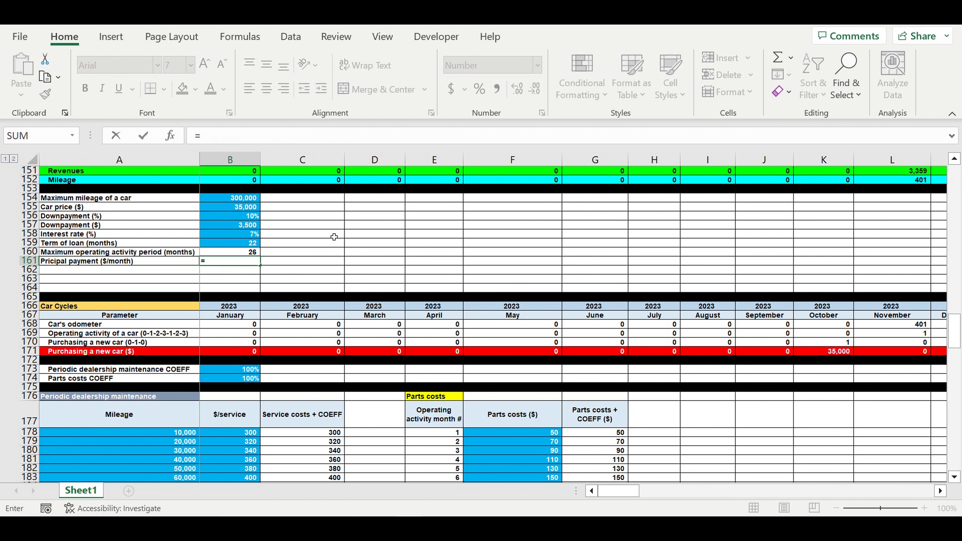
click(226, 211)
text(-)
click(236, 227)
click(224, 137)
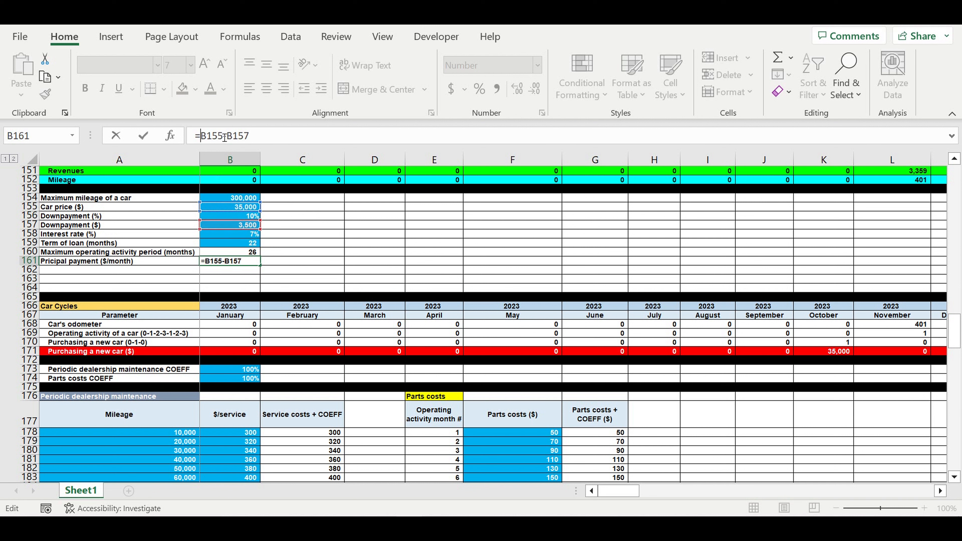
text(()
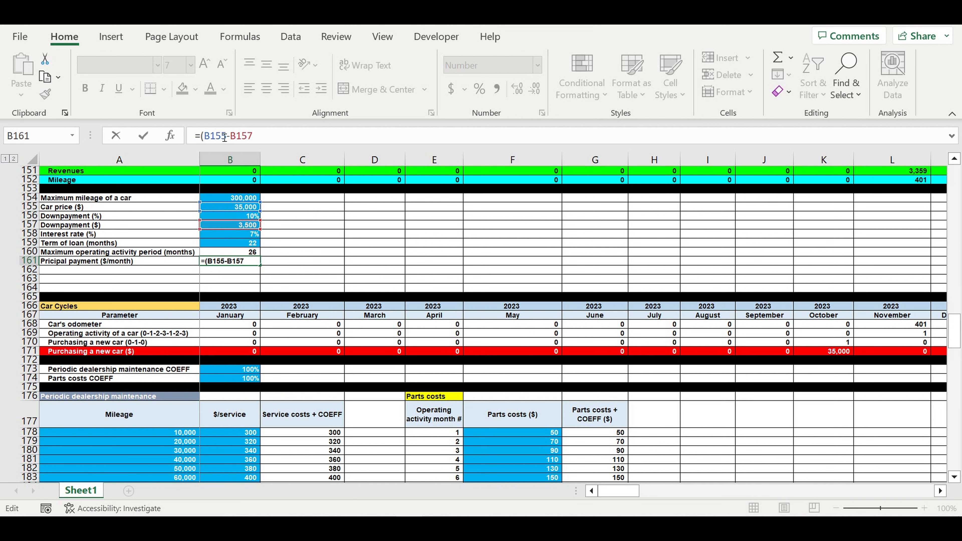
click(274, 139)
text()/)
click(238, 244)
key(Return)
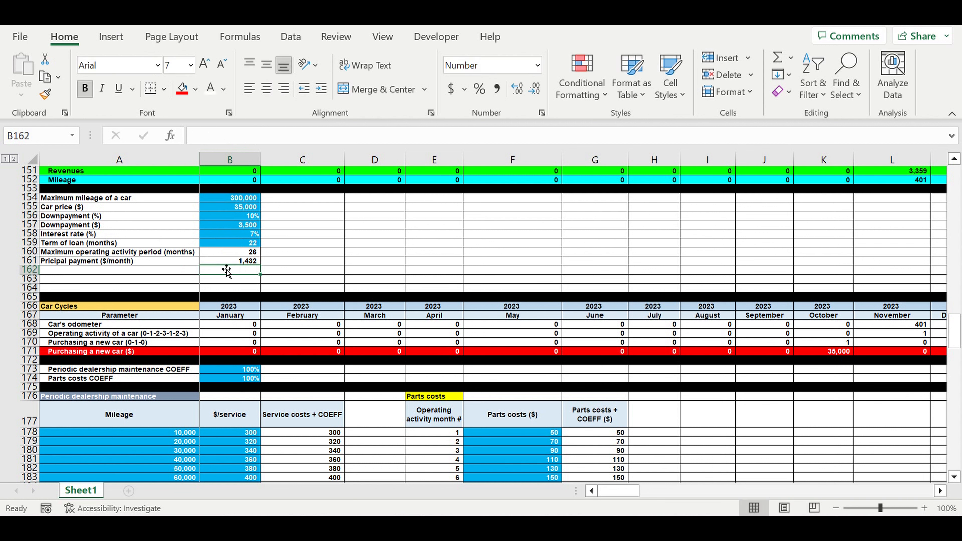
click(224, 264)
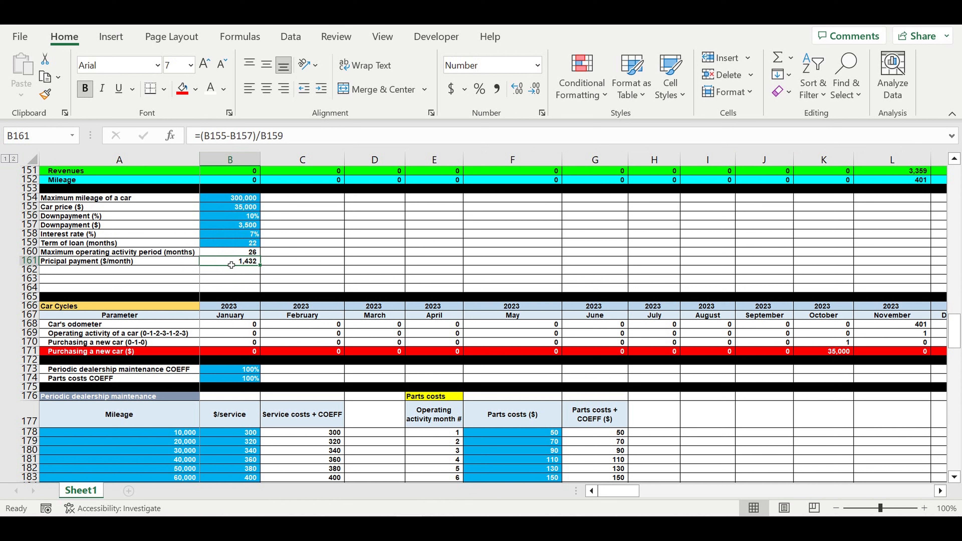
click(309, 244)
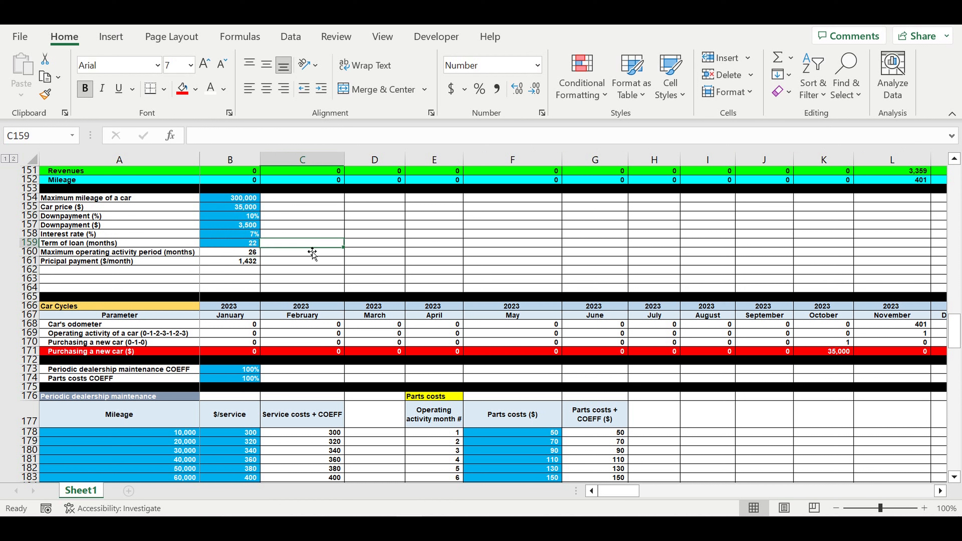
click(248, 262)
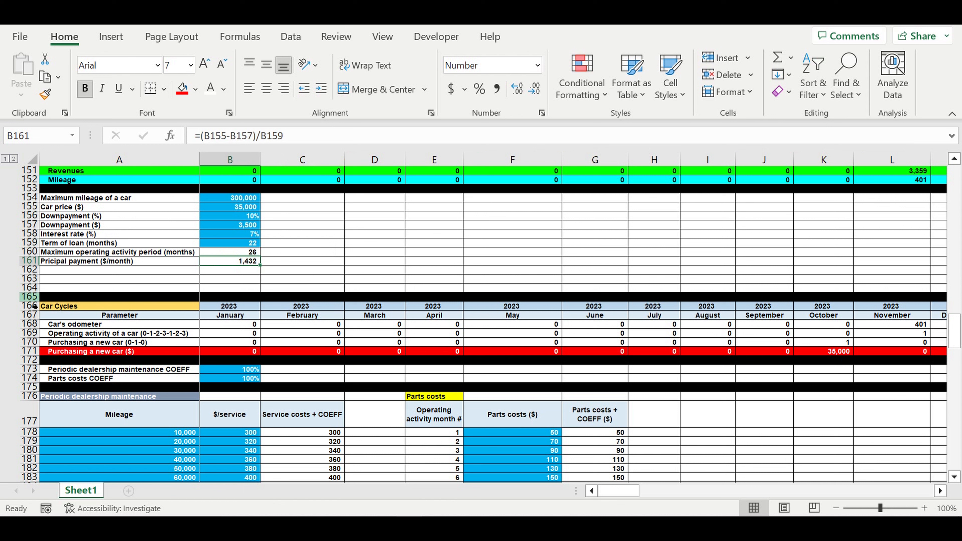
Fill the whole of row 162 with black as a separator below the loan inputs.
click(34, 272)
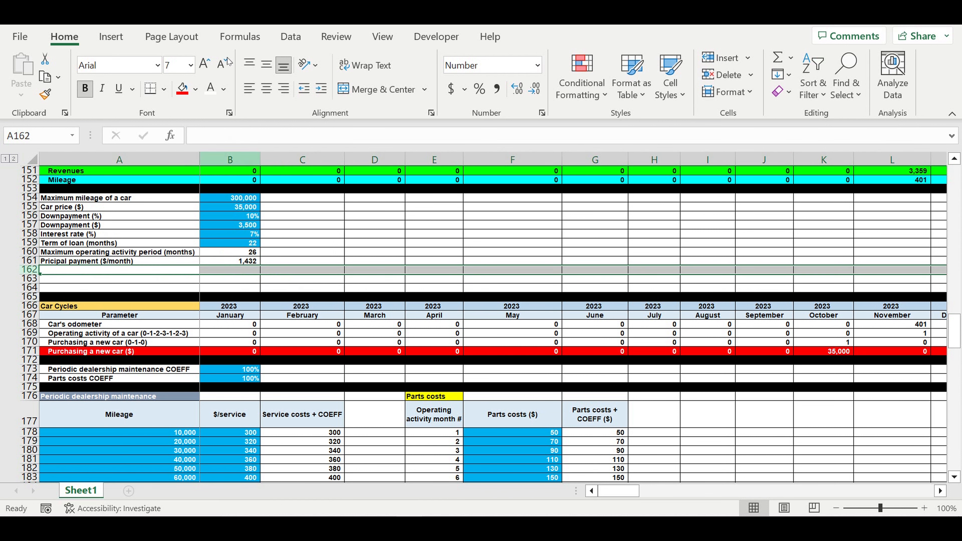
click(196, 89)
click(197, 130)
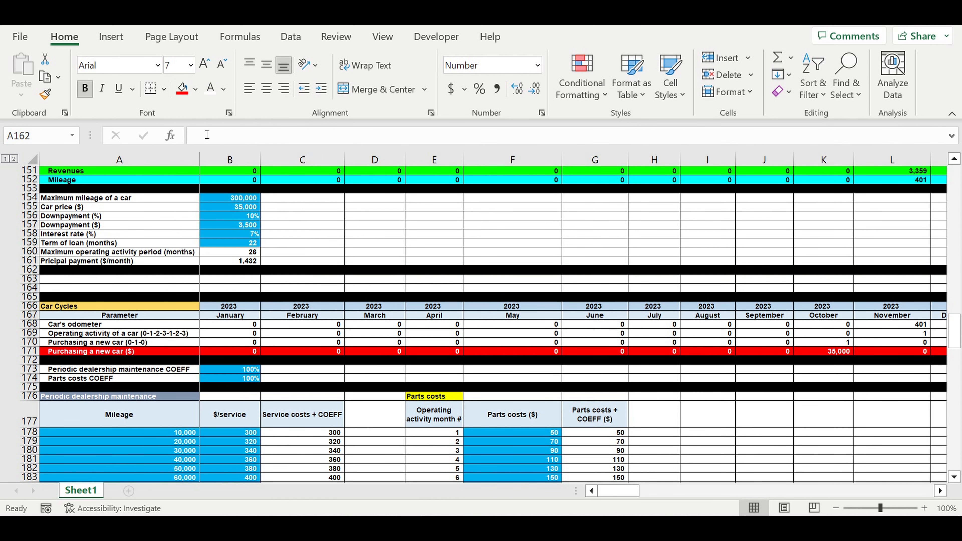
click(352, 180)
Insert seven blank rows above the black separator row 165 that precedes the Car Cycles section.
drag(30, 296, 30, 353)
right_click(32, 323)
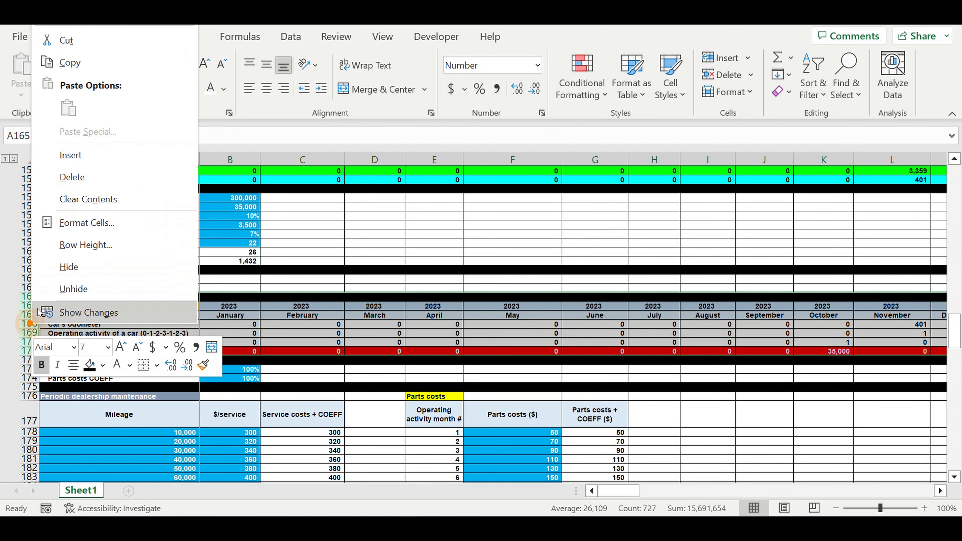
click(64, 153)
click(264, 338)
click(311, 306)
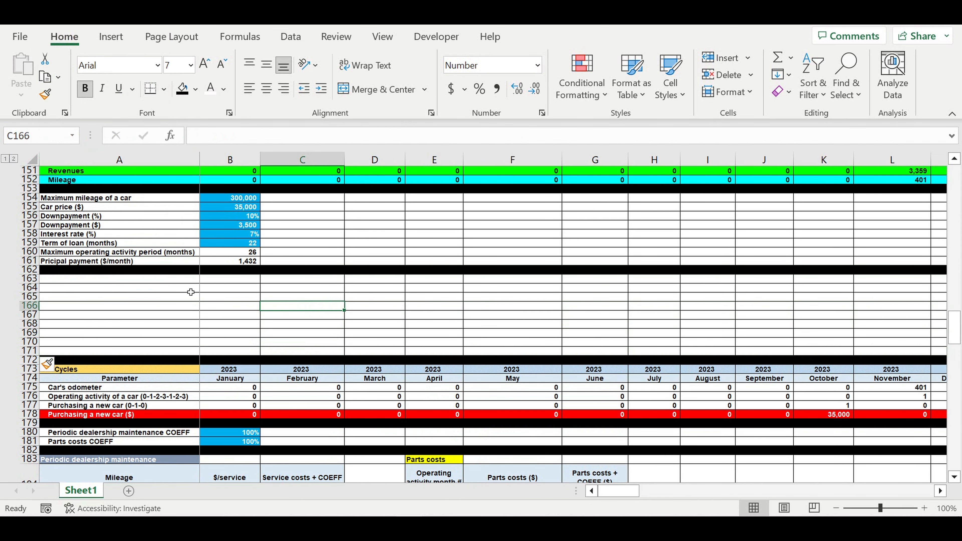
Start a month counter in row 163 with 1 in B163 and the formula =B163+1 in C163.
click(178, 280)
click(244, 279)
text(1)
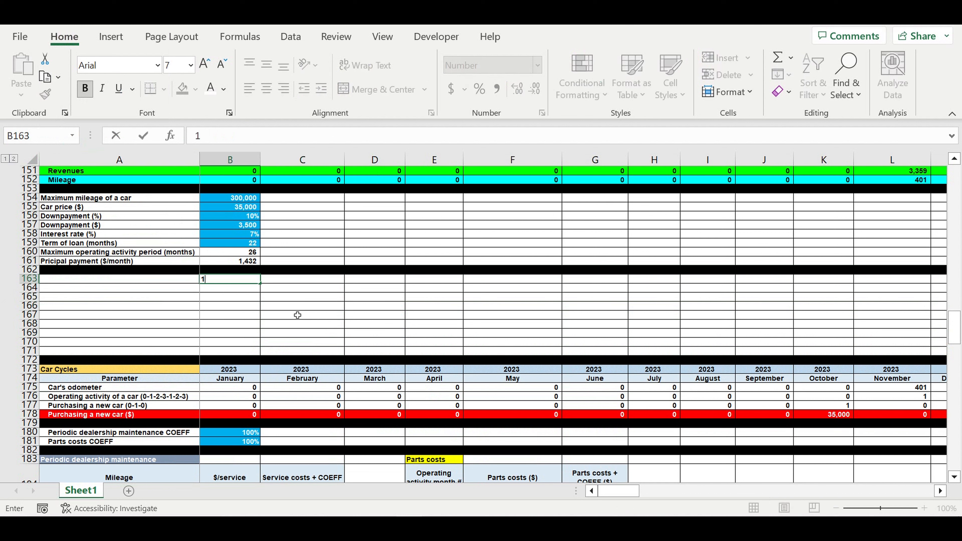
click(298, 315)
click(299, 279)
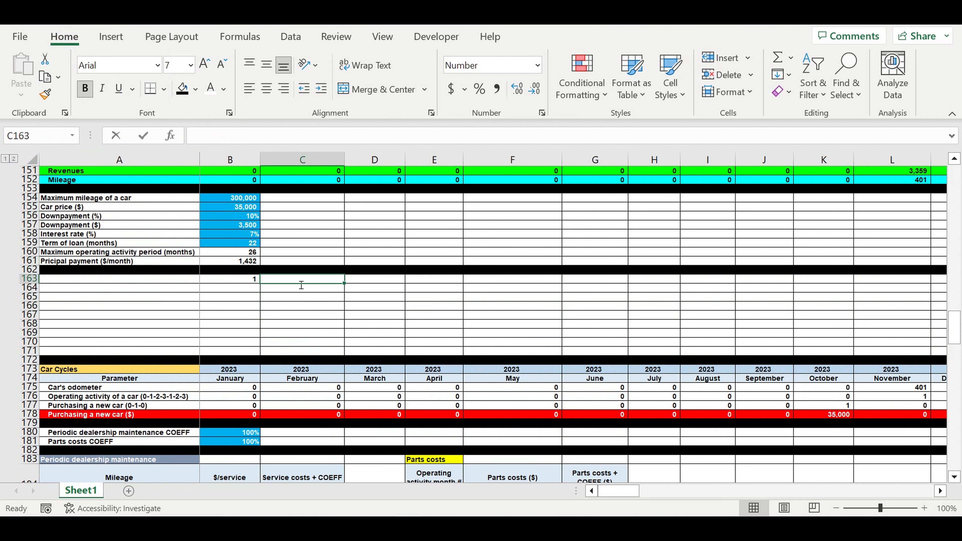
text(=)
click(232, 283)
text(+1)
key(Return)
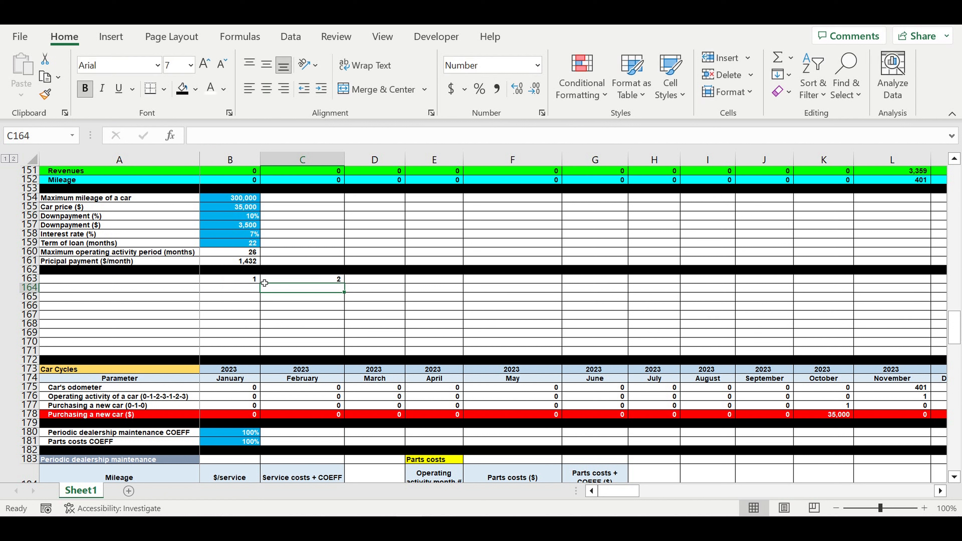
Center the counter cells B163:C163 and give them a light gold fill.
drag(234, 282, 329, 281)
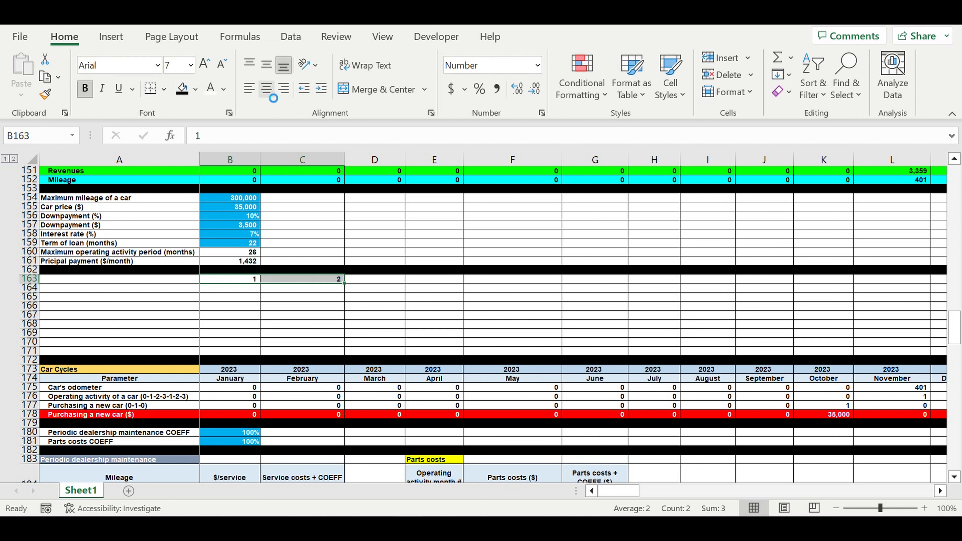
click(195, 89)
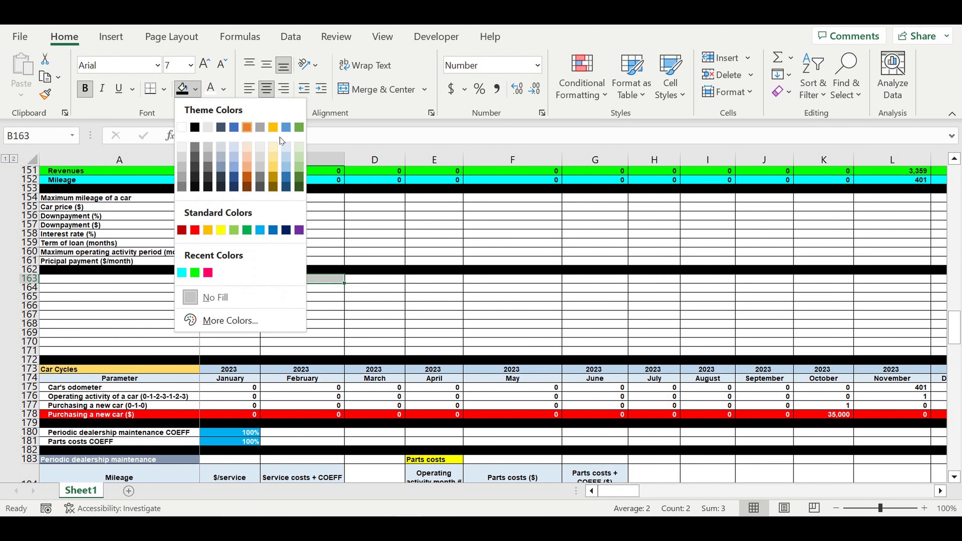
click(273, 146)
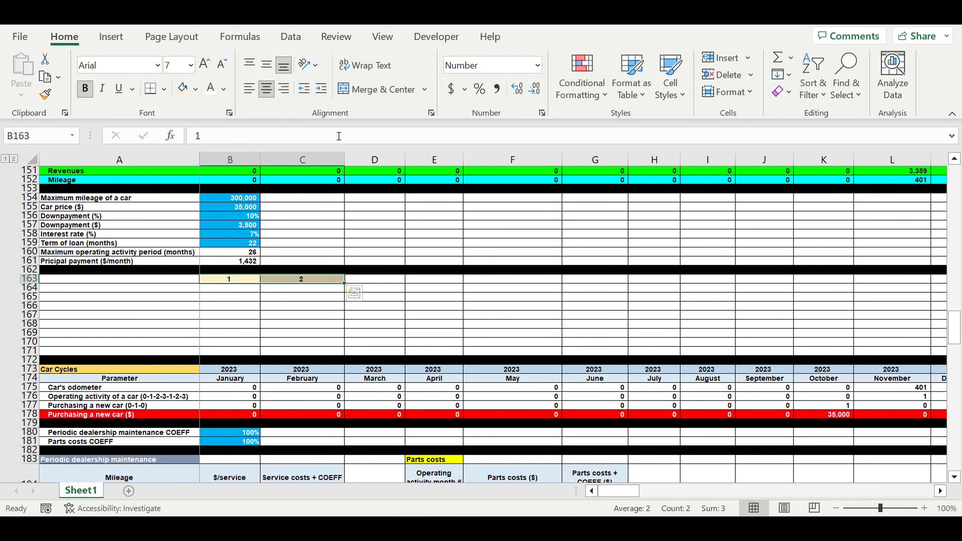
Copy the counter formula from C163 across the row through DQ163.
click(321, 280)
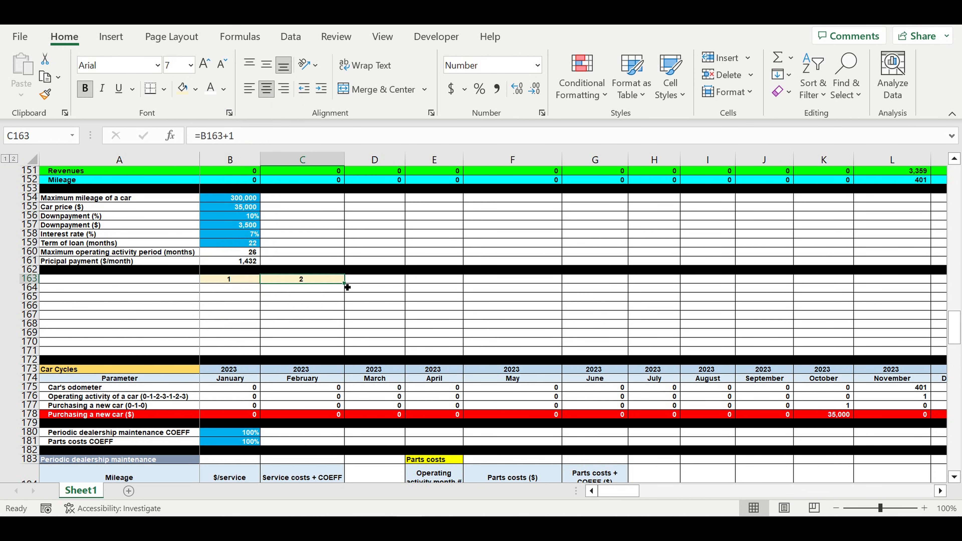
drag(347, 287, 741, 313)
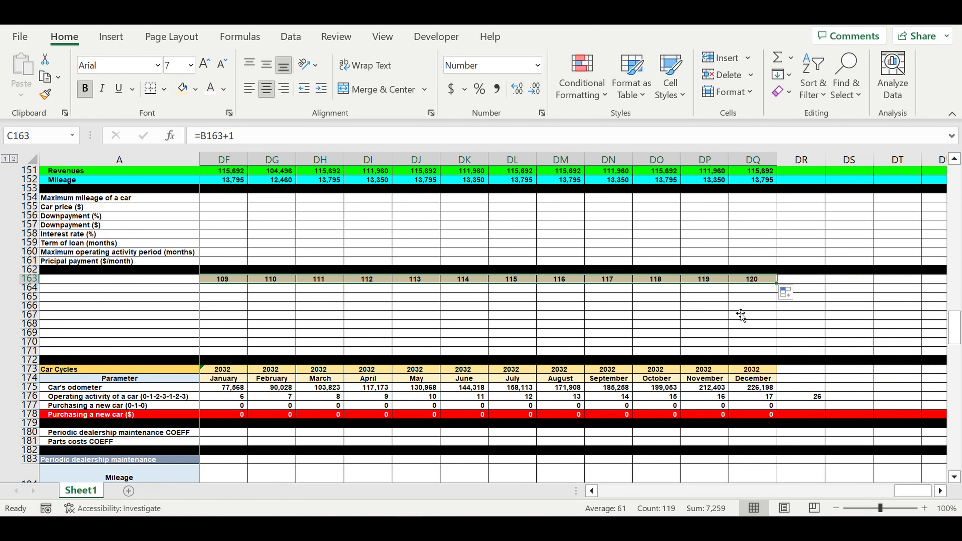
click(740, 308)
drag(917, 495, 495, 511)
click(278, 326)
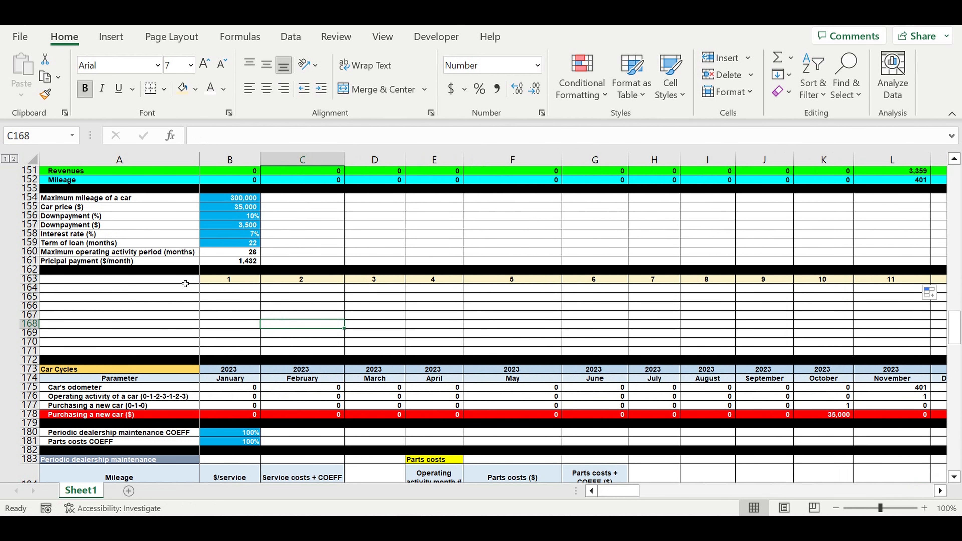
Label A163 "Loan timeline" and format it with a purple fill and white text.
click(185, 283)
text(Loan)
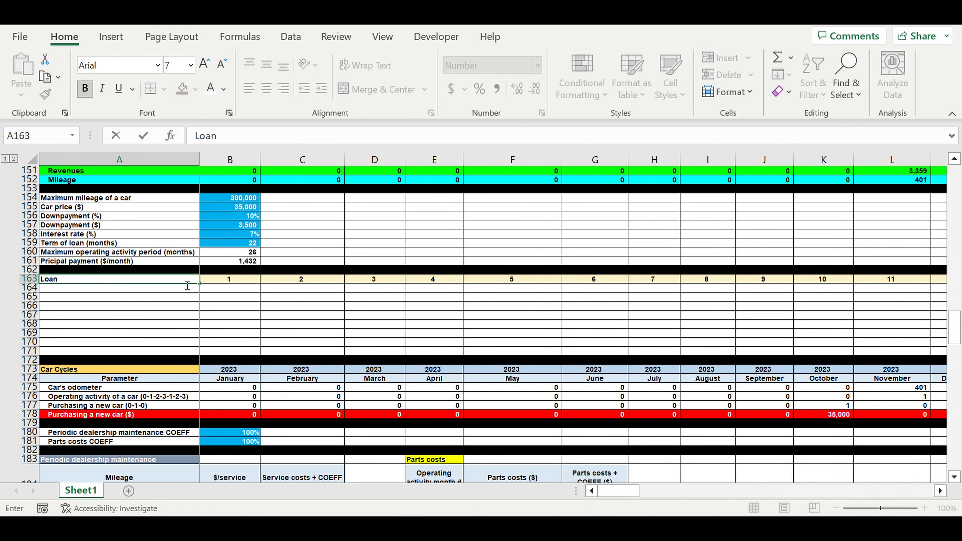
text( timeline)
key(Return)
click(165, 283)
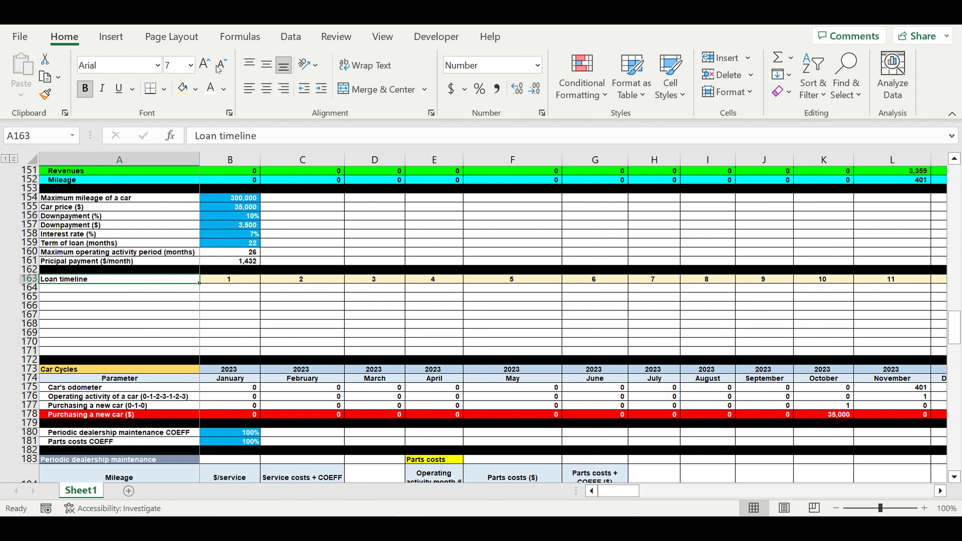
click(195, 89)
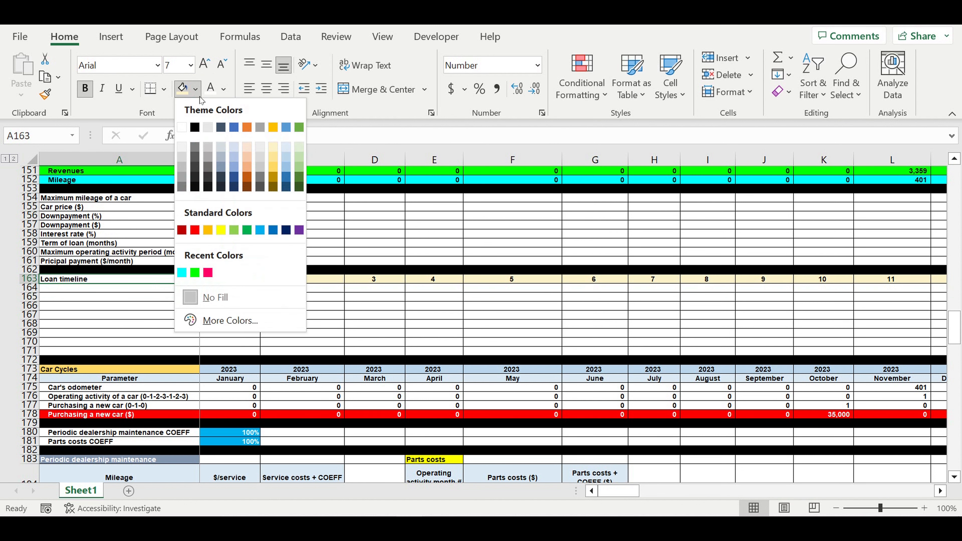
click(299, 230)
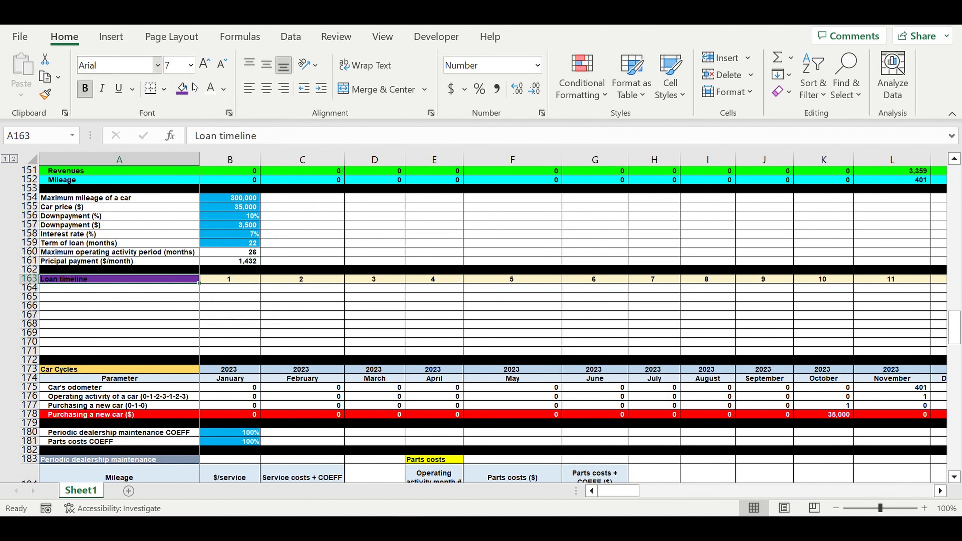
click(268, 328)
Enter the formula =A161 in A164 to reuse the monthly principal payment label under the loan timeline.
click(184, 290)
text(=)
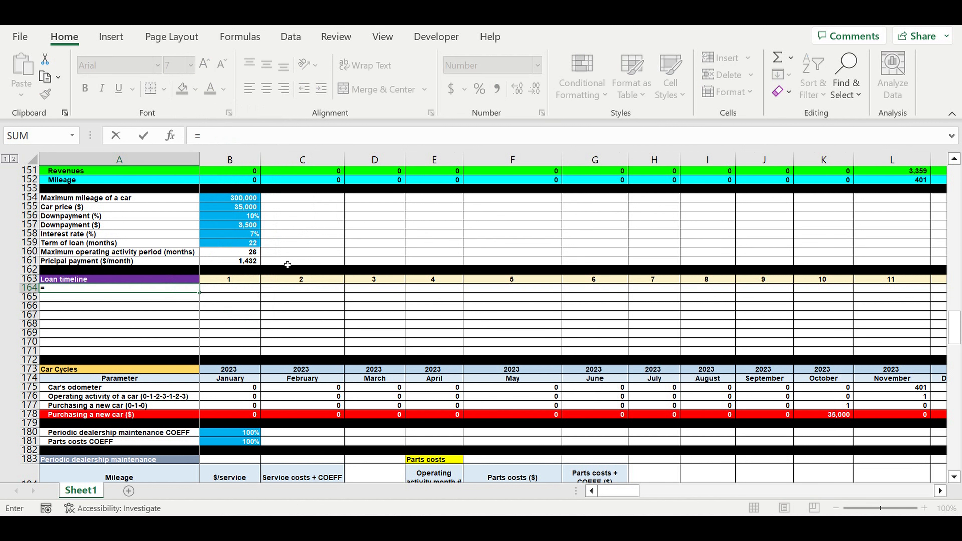
click(90, 263)
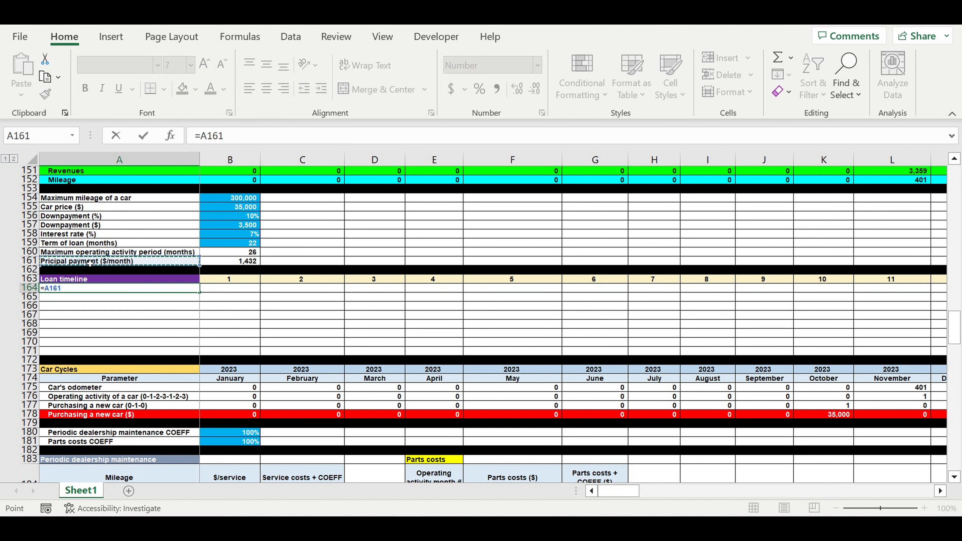
key(Return)
Begin an IF formula in B164 that tests whether B163<=$B$159, with an absolute reference to the loan term.
click(230, 290)
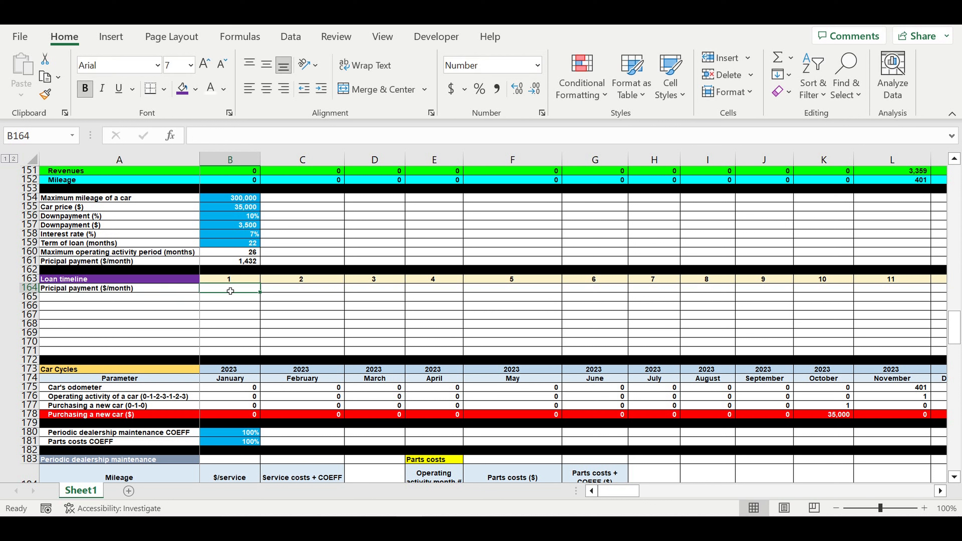
text(=if()
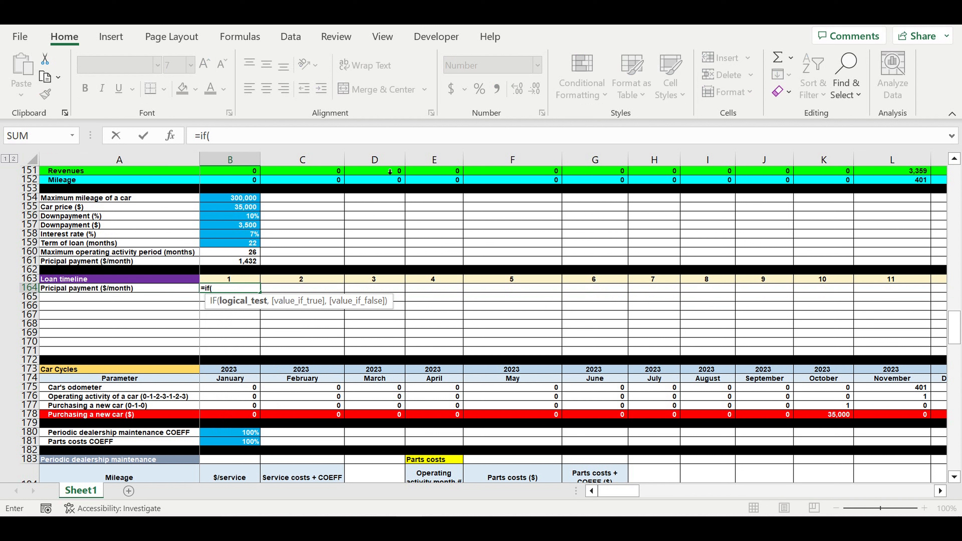
click(228, 281)
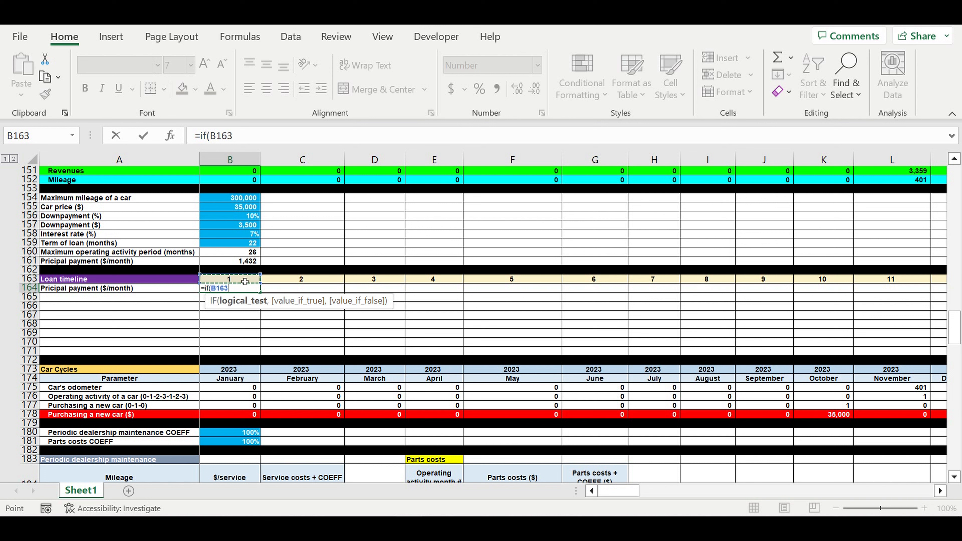
text(<=)
click(228, 246)
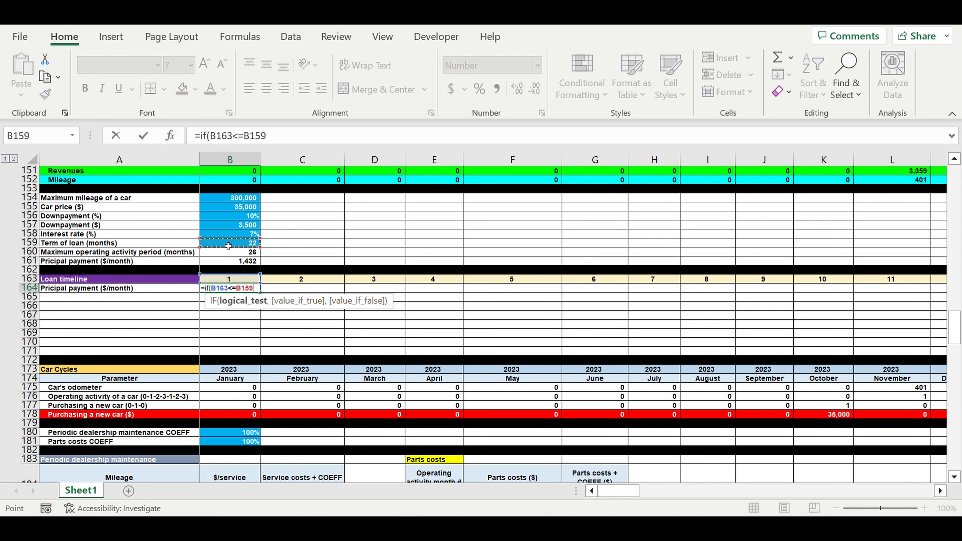
click(246, 136)
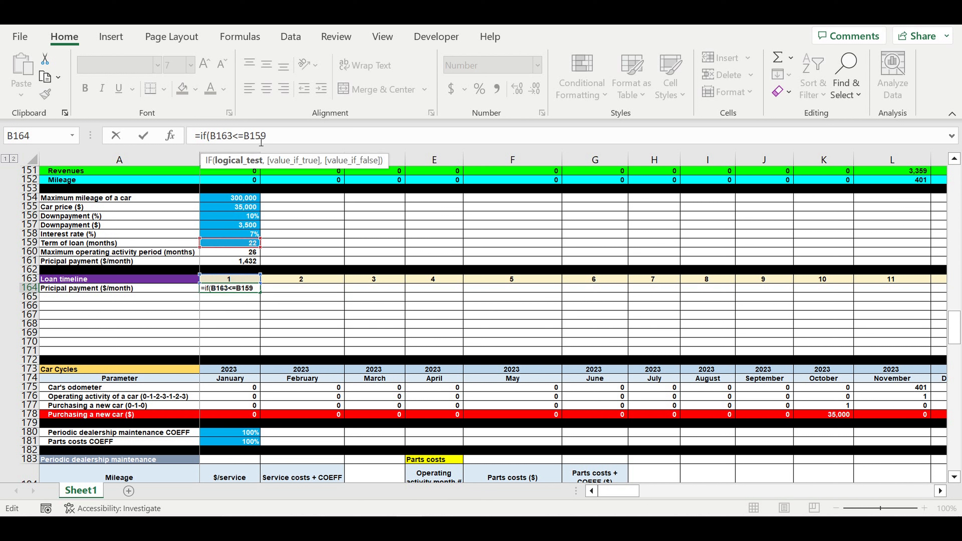
text($)
key(Return)
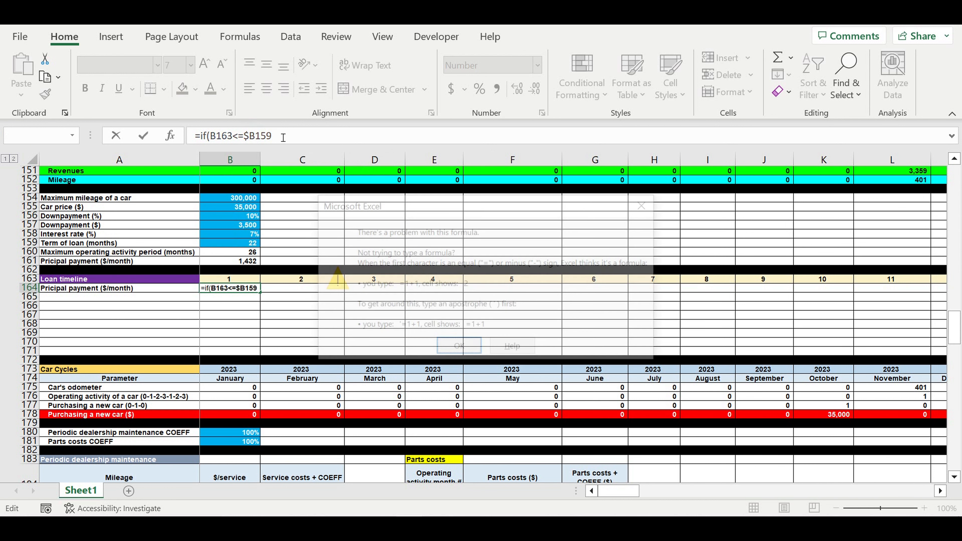
key(Return)
click(262, 137)
text($)
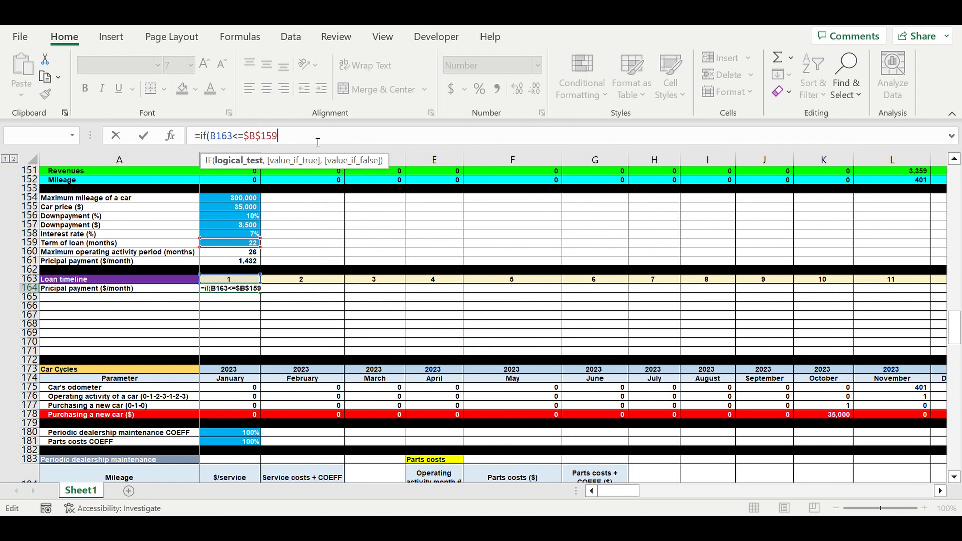
Complete the IF formula in B164 to return $B$161 when the test is true and 0 otherwise.
text(,)
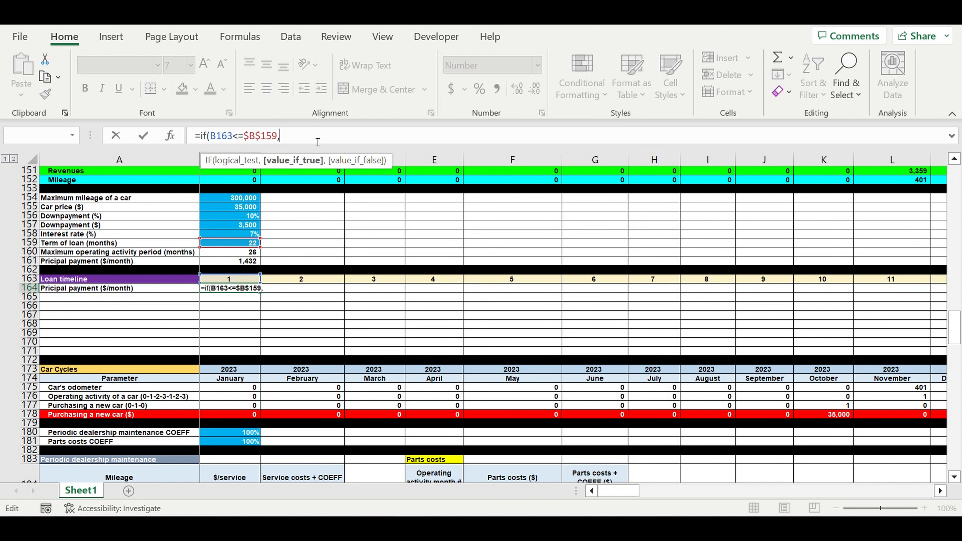
click(239, 262)
click(281, 131)
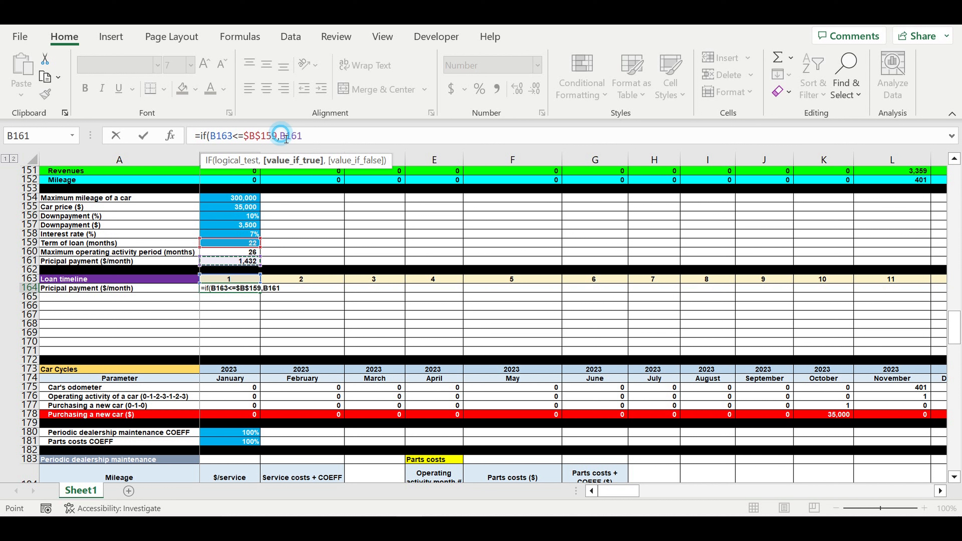
text($B)
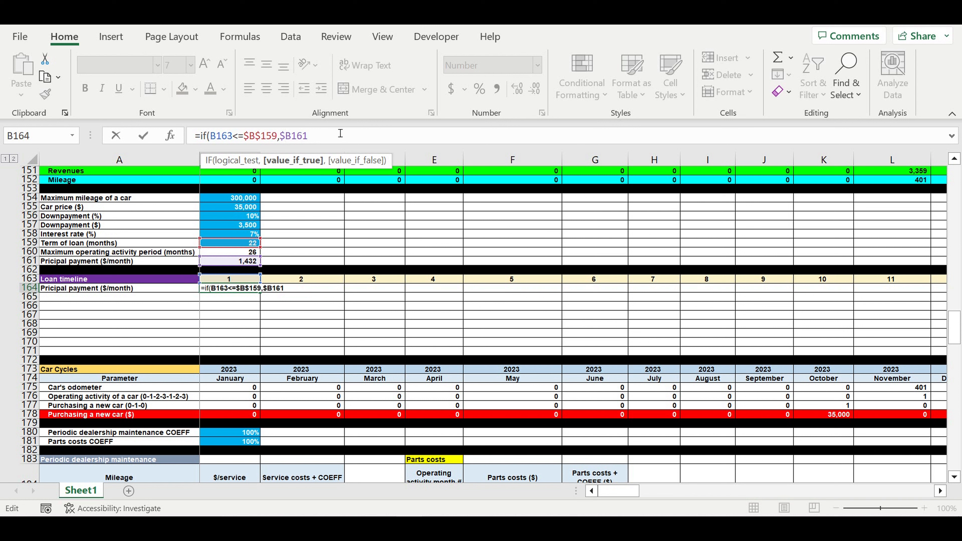
text($)
click(328, 143)
text(,)
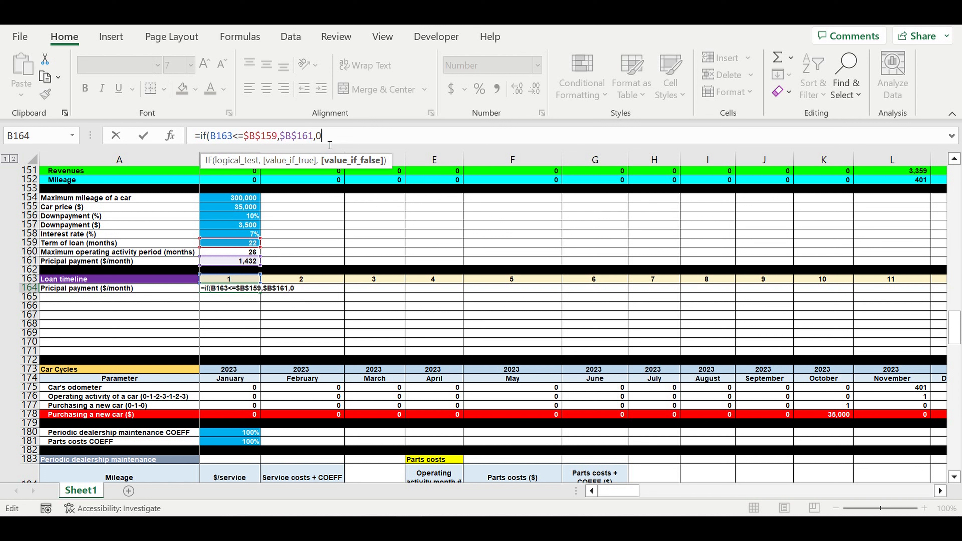
text(0)
key(Return)
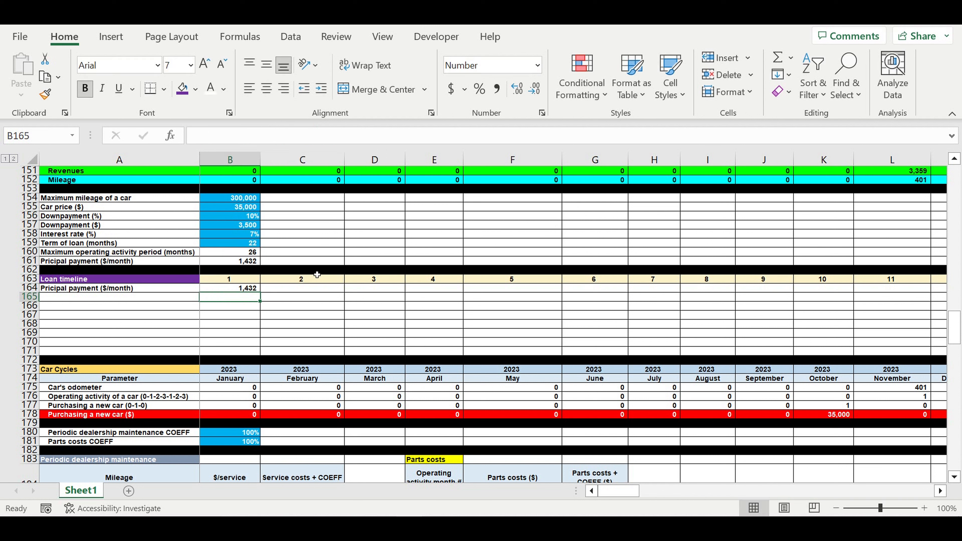
Copy the principal payment formula from B164 across the row through DQ164.
click(242, 291)
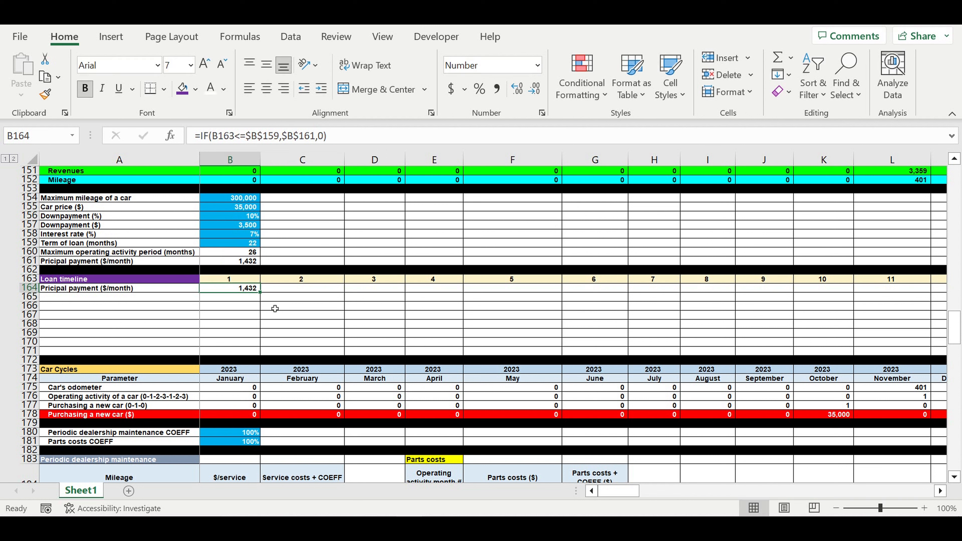
drag(265, 297, 871, 226)
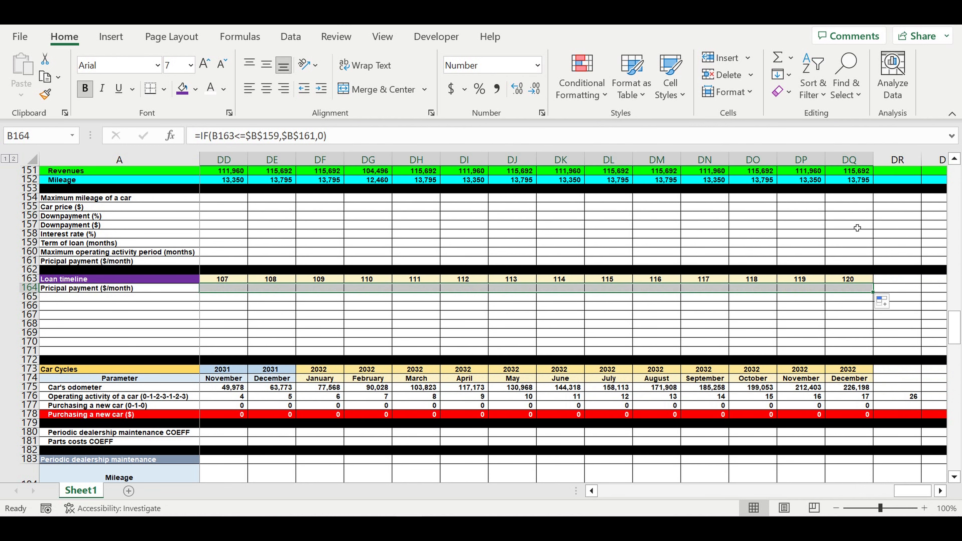
click(801, 333)
drag(913, 497, 269, 323)
click(269, 323)
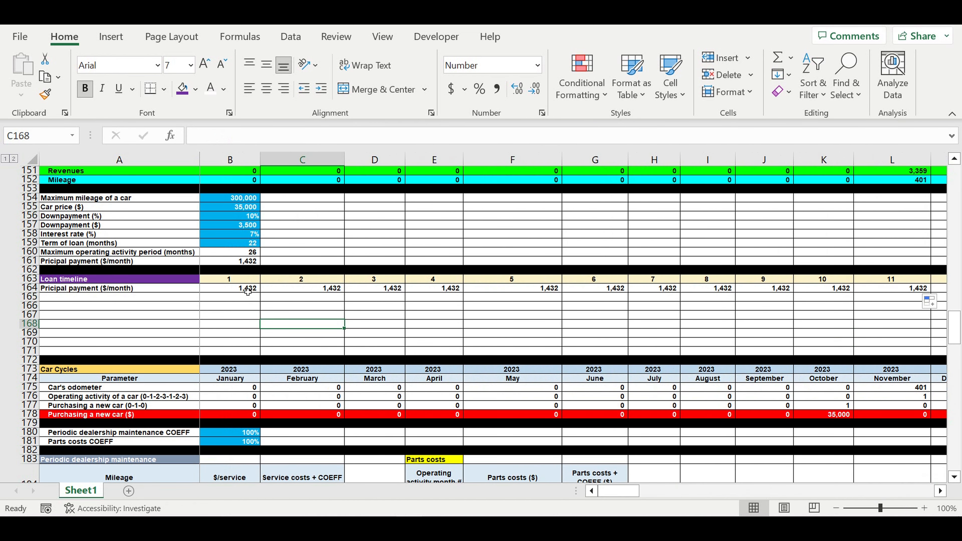
click(248, 291)
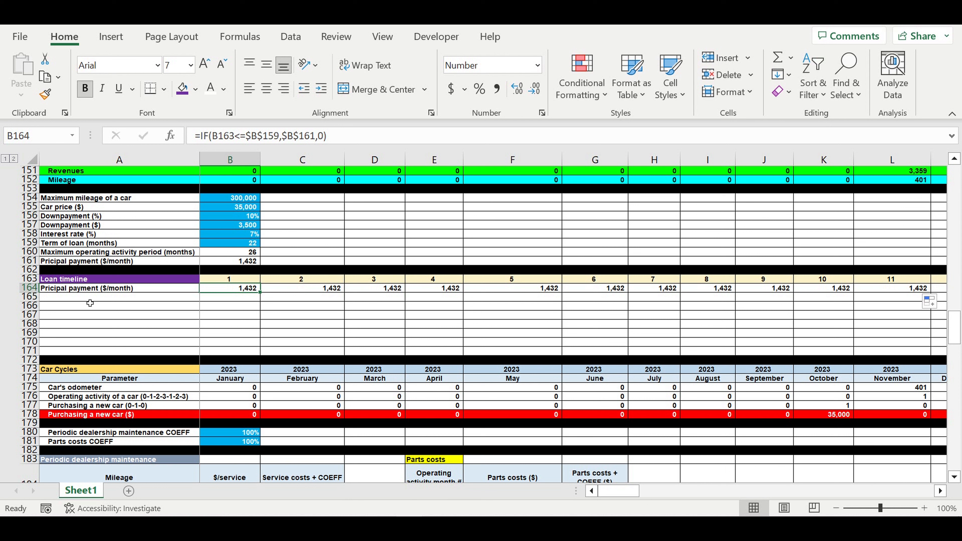
Label A165 "Principal at any given moment ($)" in the same format as the label above it.
click(96, 290)
drag(203, 294, 193, 303)
click(101, 298)
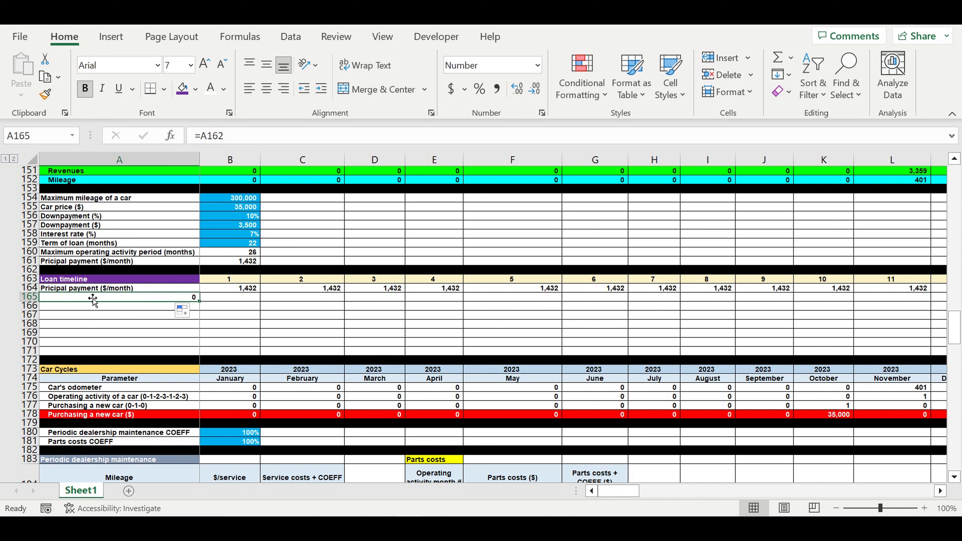
text(P)
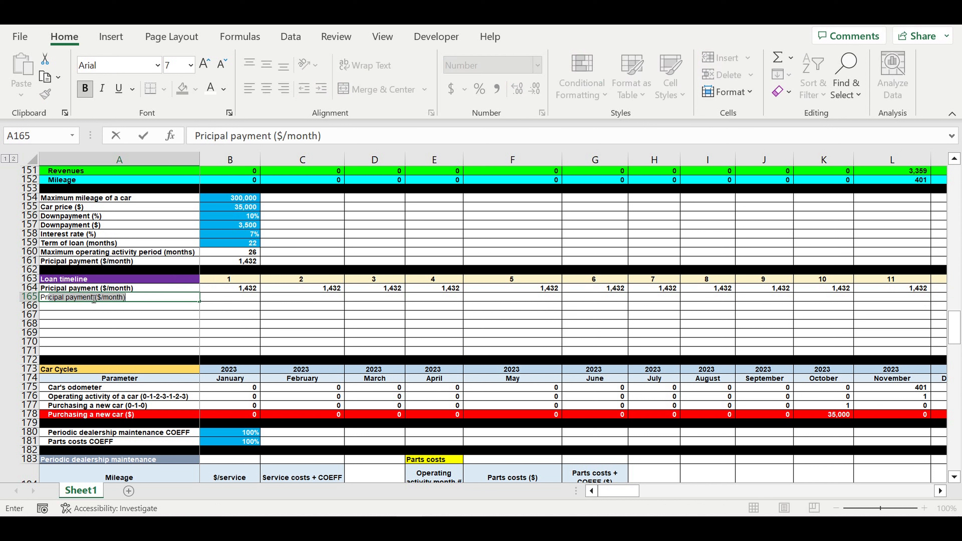
text(rincipal at any g)
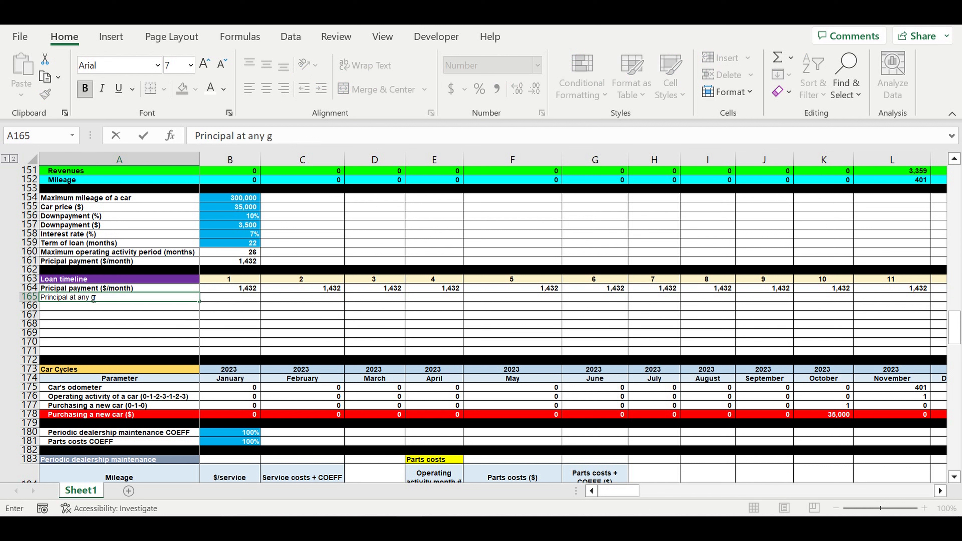
text(moment ()
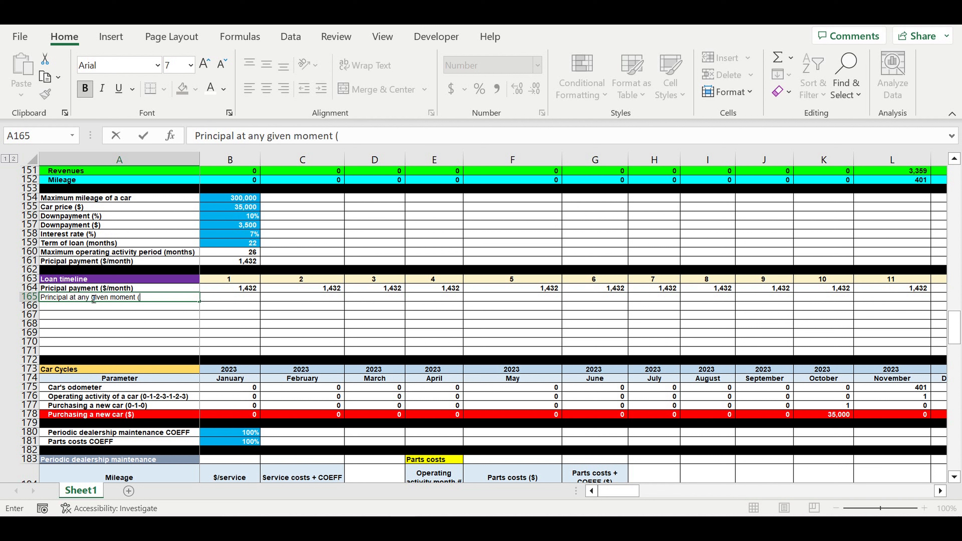
key(Return)
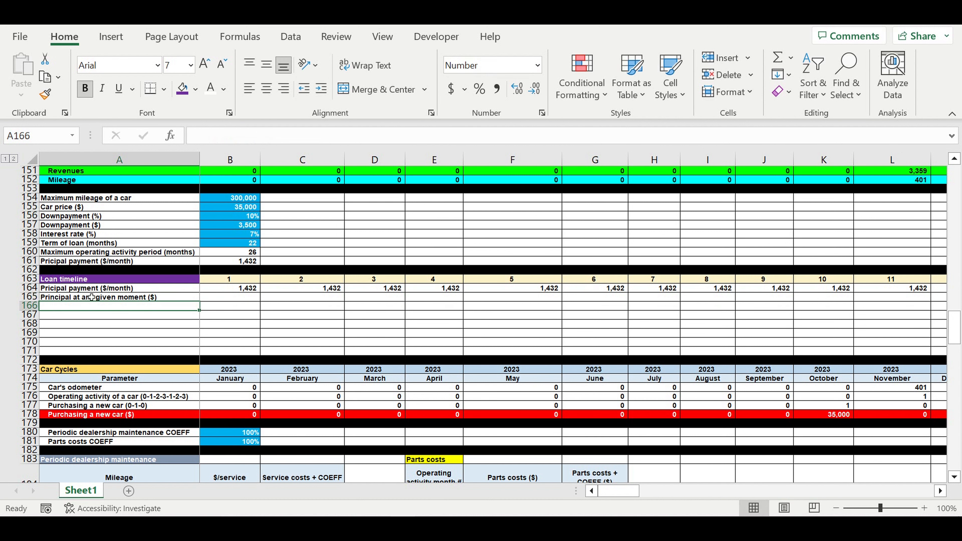
Enter the formula =B155-B157 in B165 for the opening principal, subtracting the downpayment from the car price.
click(229, 297)
text(=)
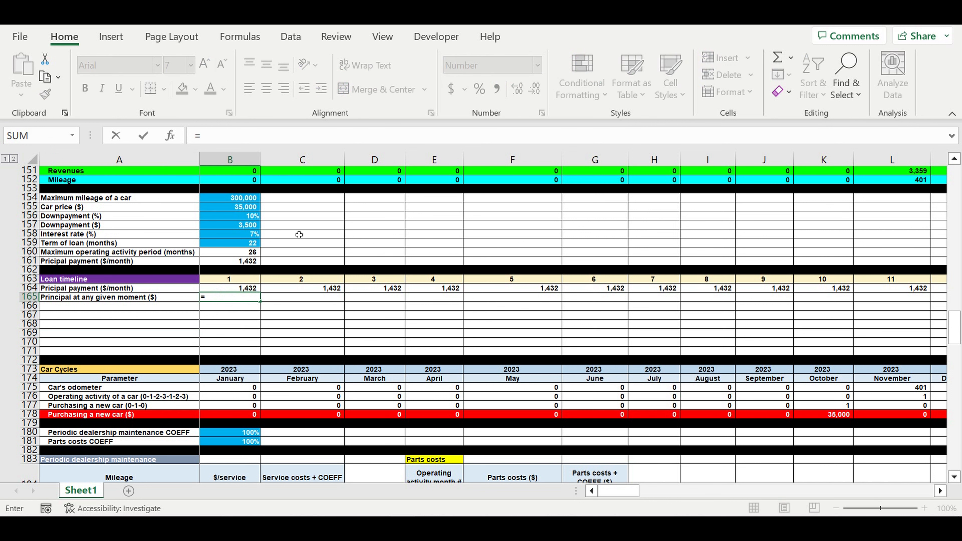
click(228, 200)
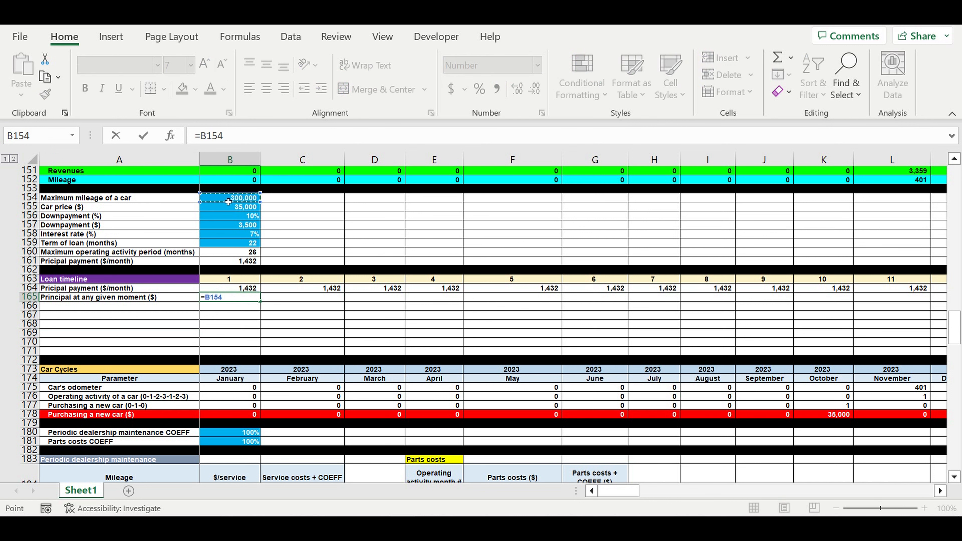
click(232, 209)
text(-)
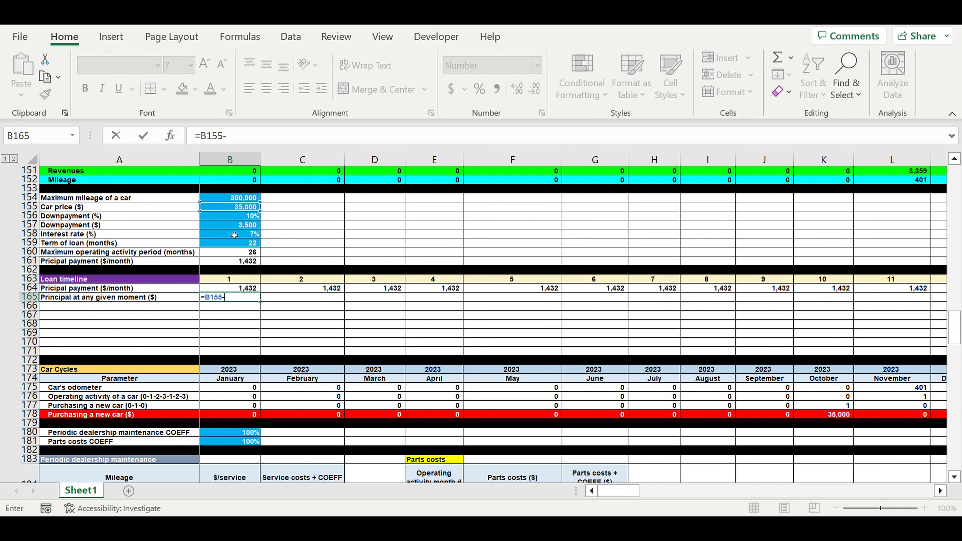
click(231, 225)
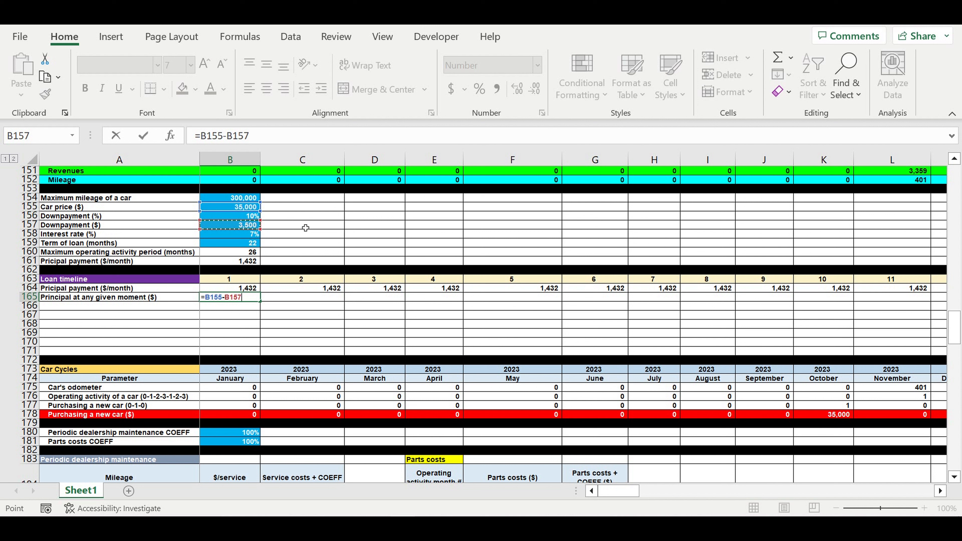
key(Return)
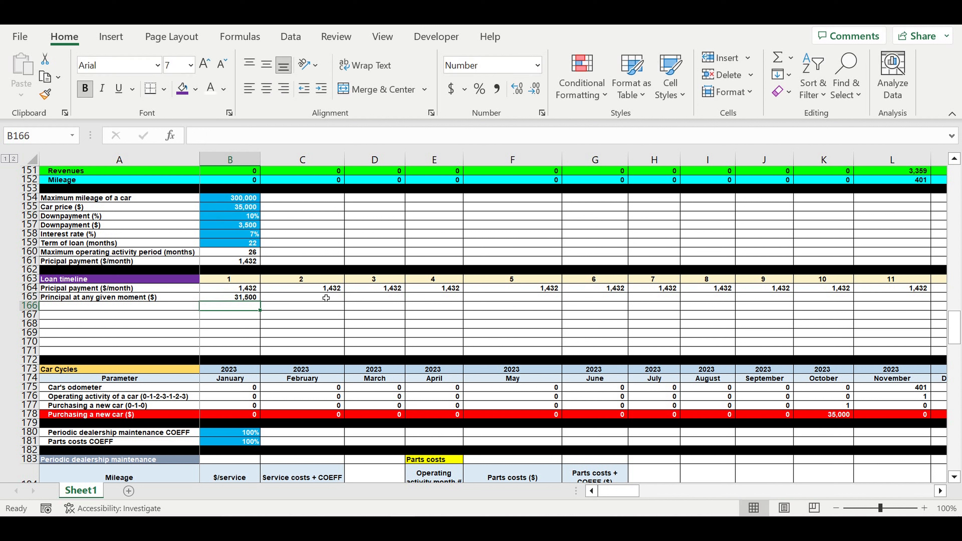
Enter the formula =B165-B164 in C165 to deduct the previous month's payment from the principal.
click(310, 298)
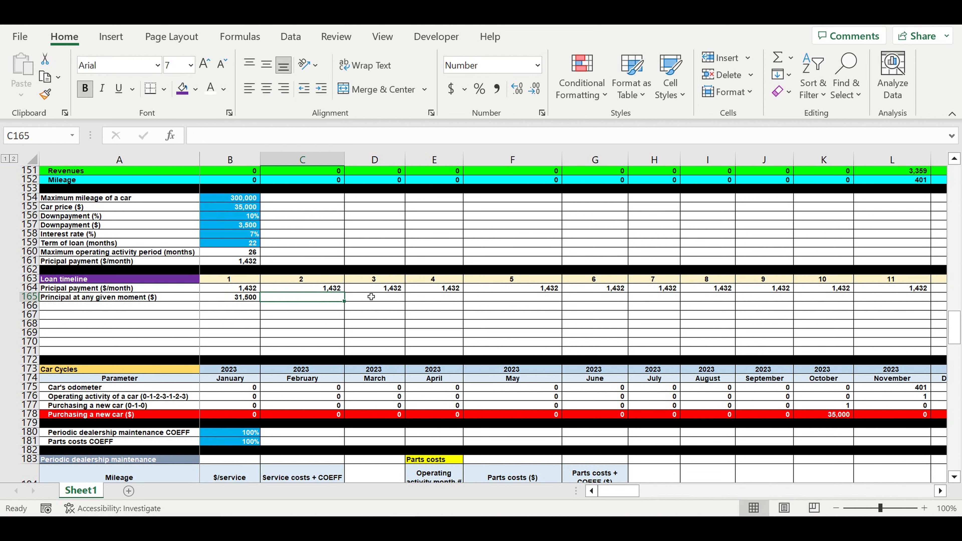
text(=)
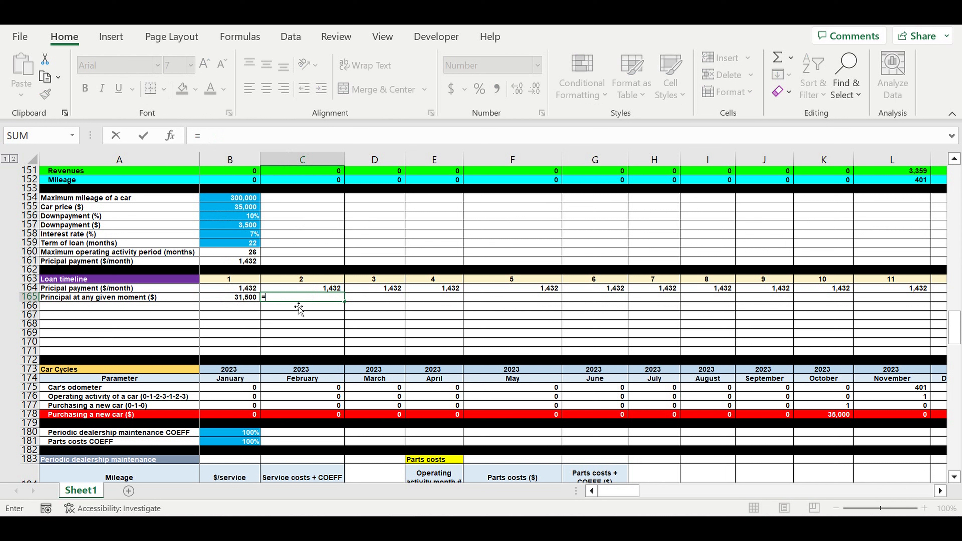
click(246, 298)
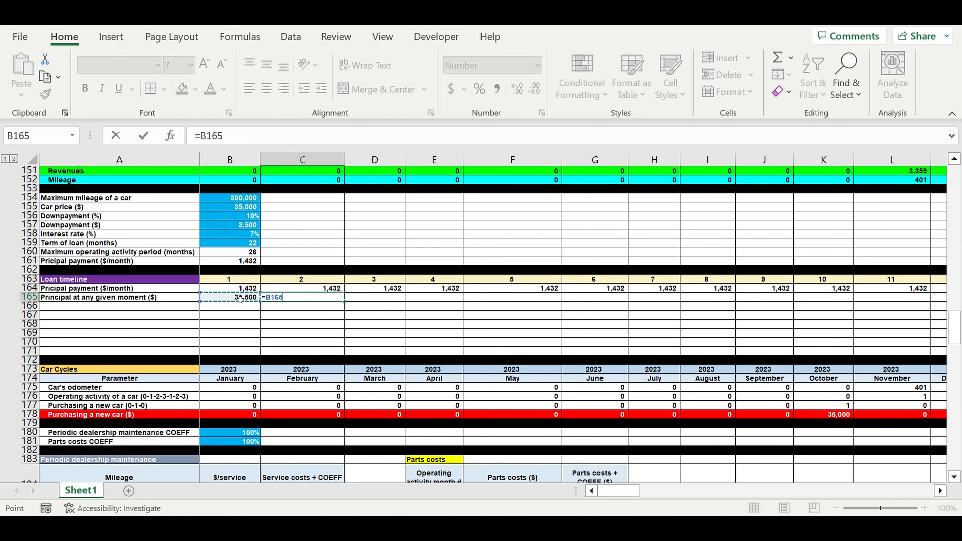
text(-)
click(240, 290)
key(ctrl+Return)
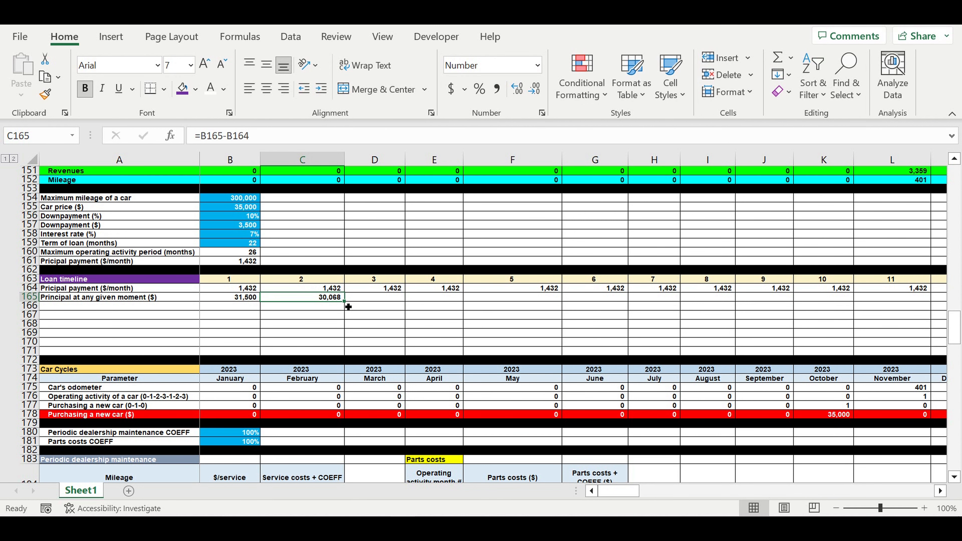
Copy the remaining principal formula from C165 across the row through DQ165.
drag(348, 307, 867, 305)
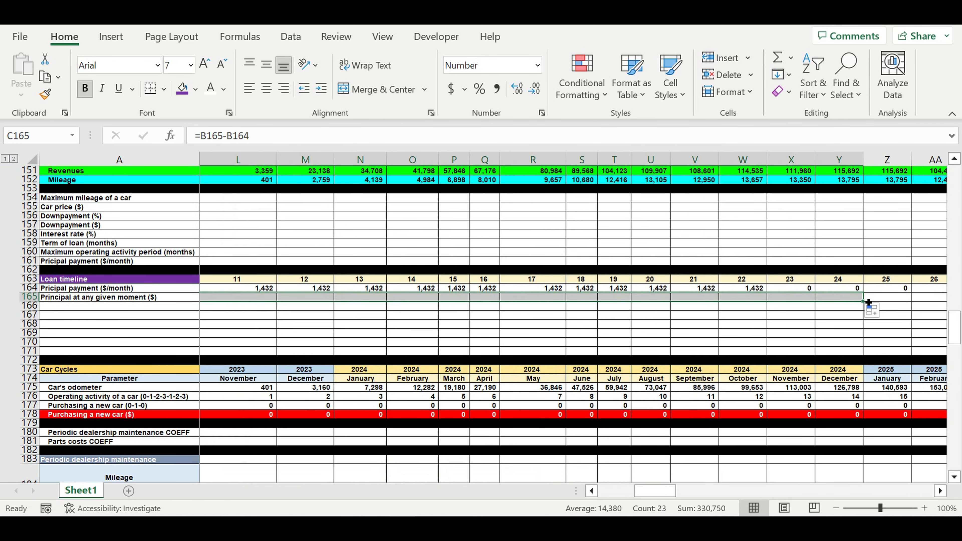
click(814, 325)
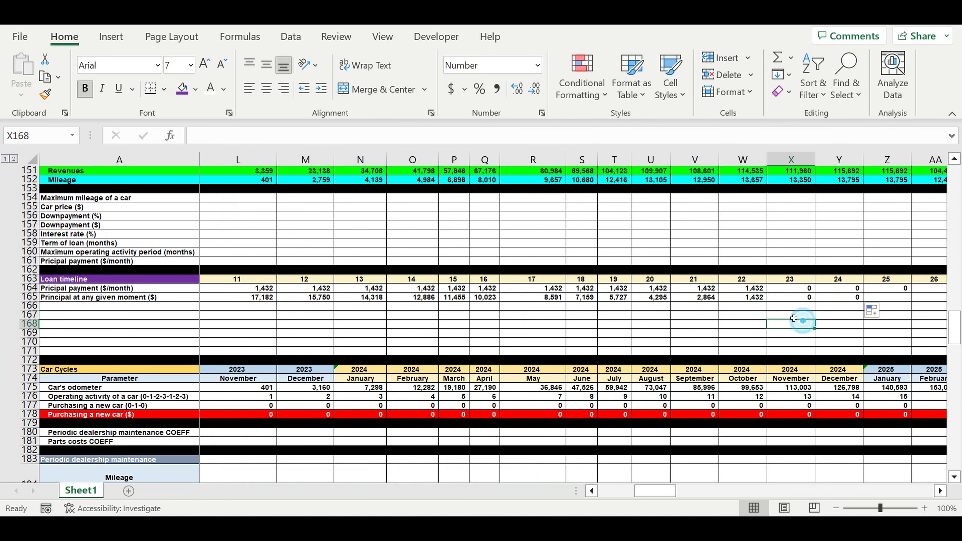
click(758, 302)
drag(766, 301, 873, 297)
drag(949, 298, 830, 322)
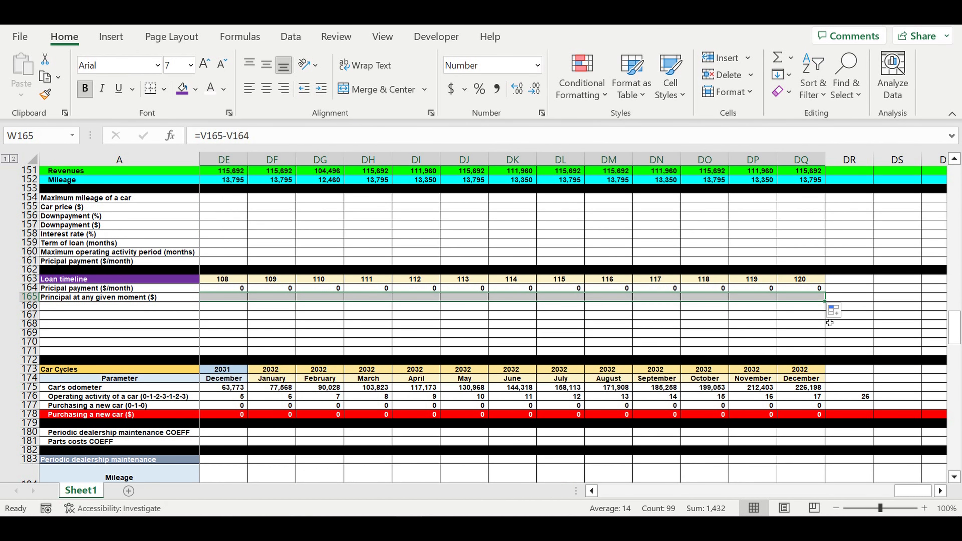
click(793, 325)
drag(912, 490, 615, 491)
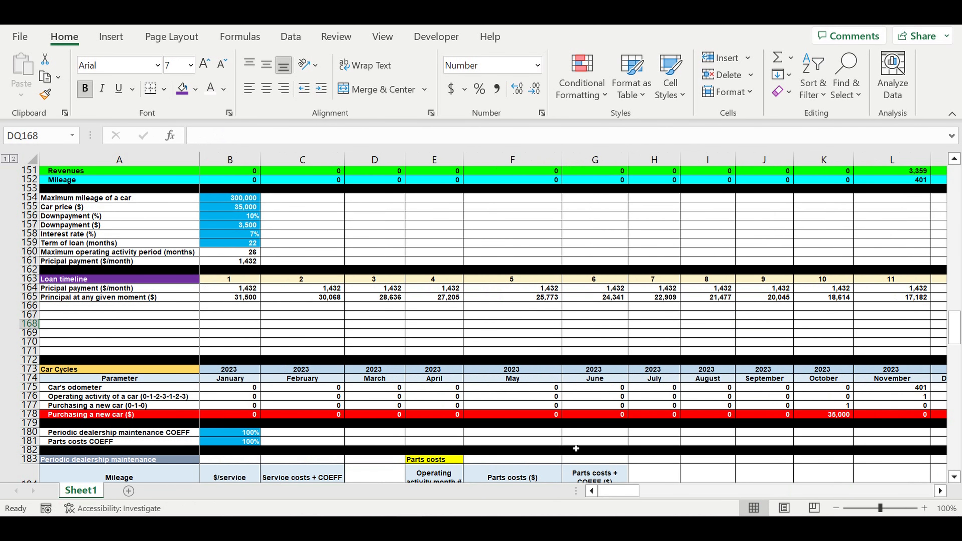
click(303, 315)
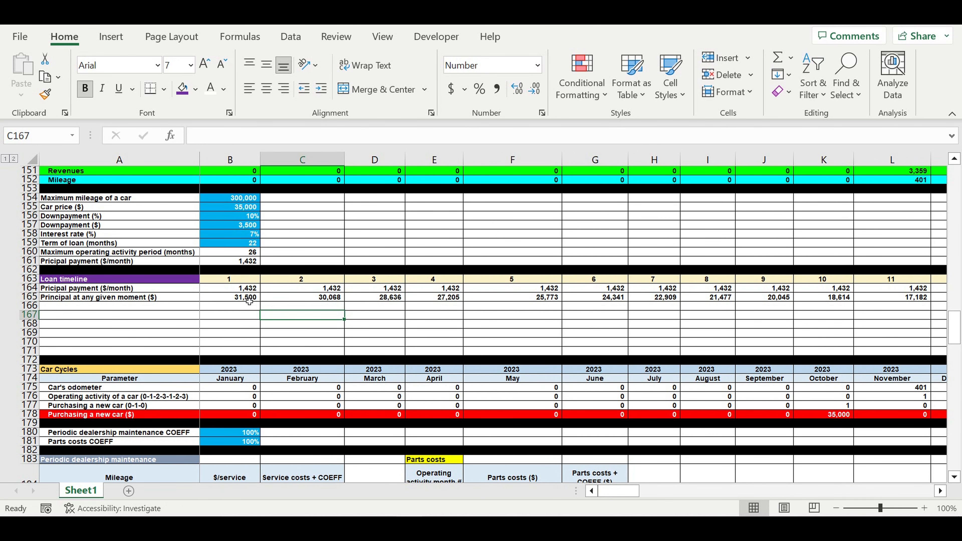
Label A166 "Interest paid step 1" below the remaining principal row.
drag(239, 299, 533, 309)
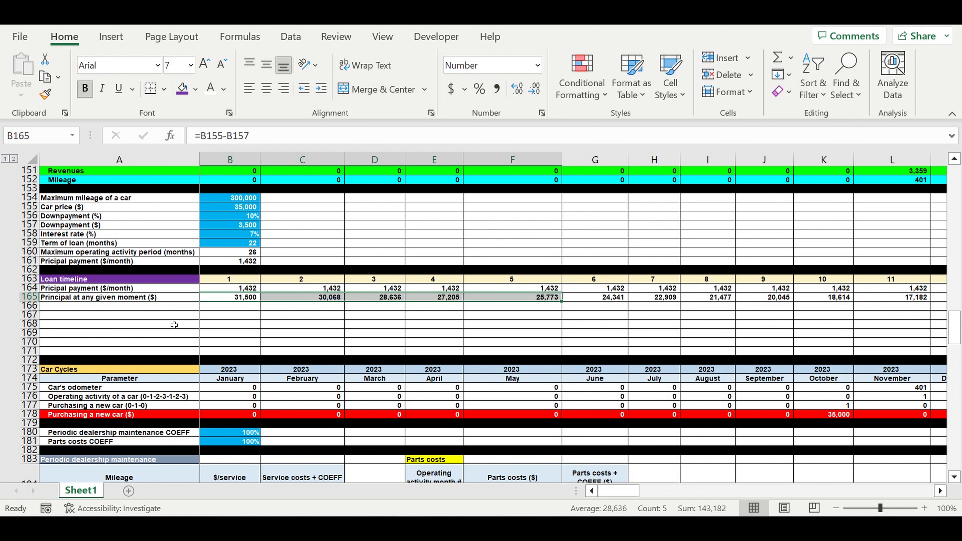
click(161, 309)
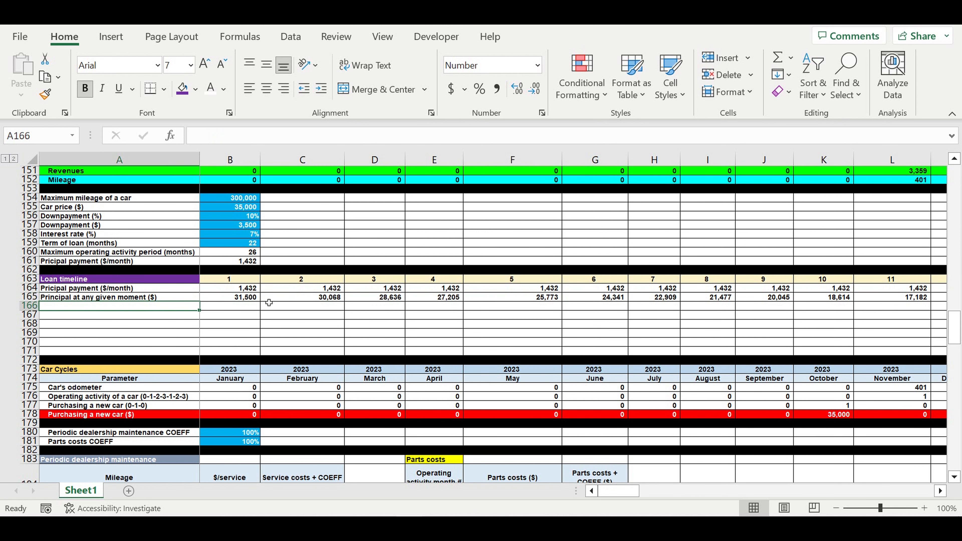
text(Intere)
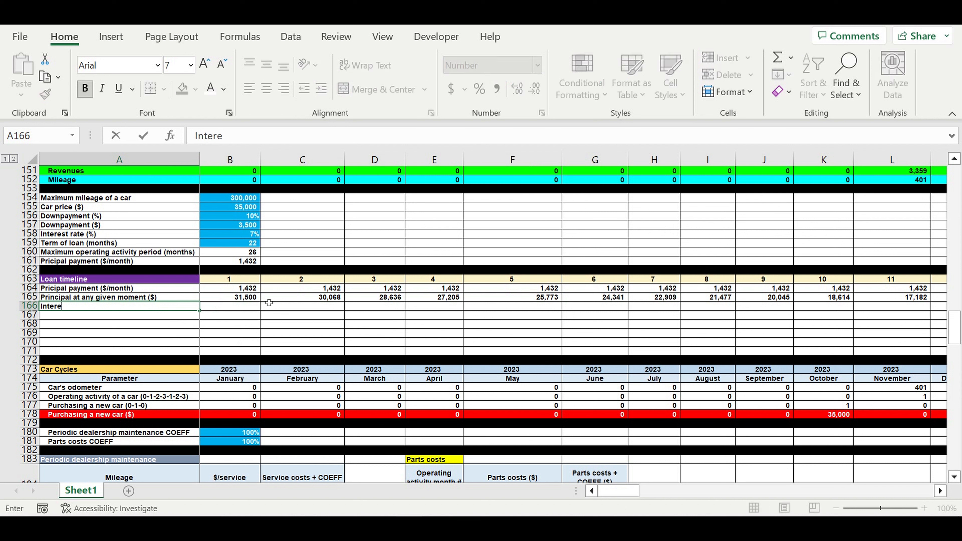
text(st paid step 1)
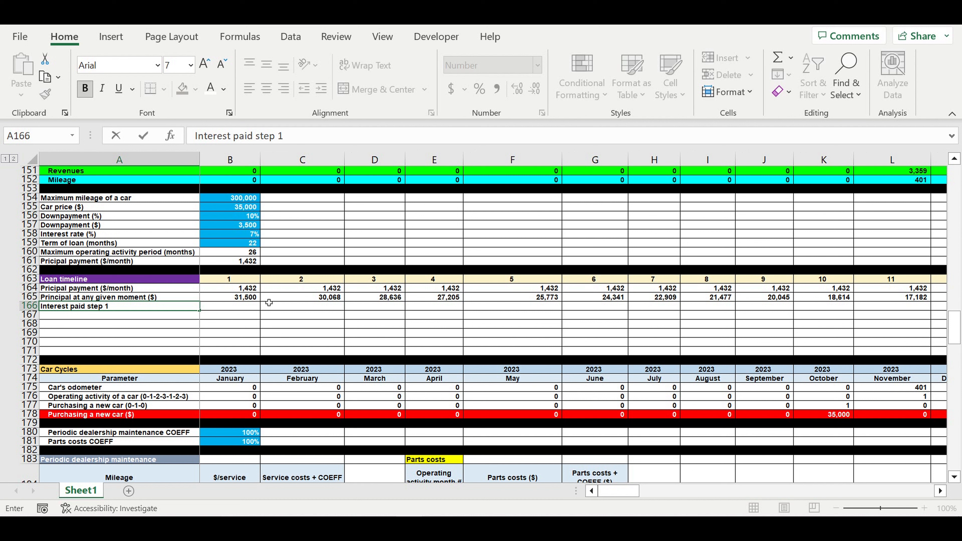
key(Return)
Enter the formula =B165*$B$158/12 in B166 for the monthly interest on the remaining principal.
click(245, 306)
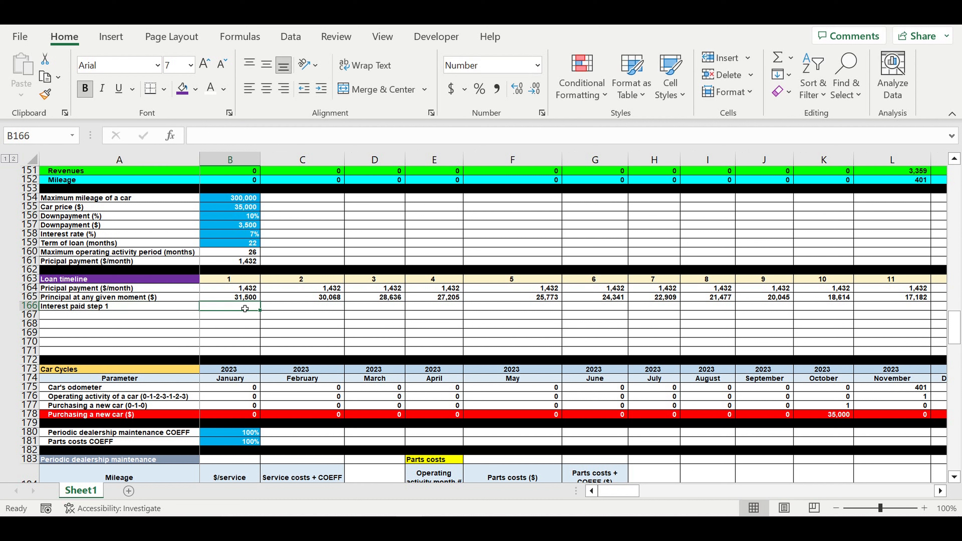
text(=)
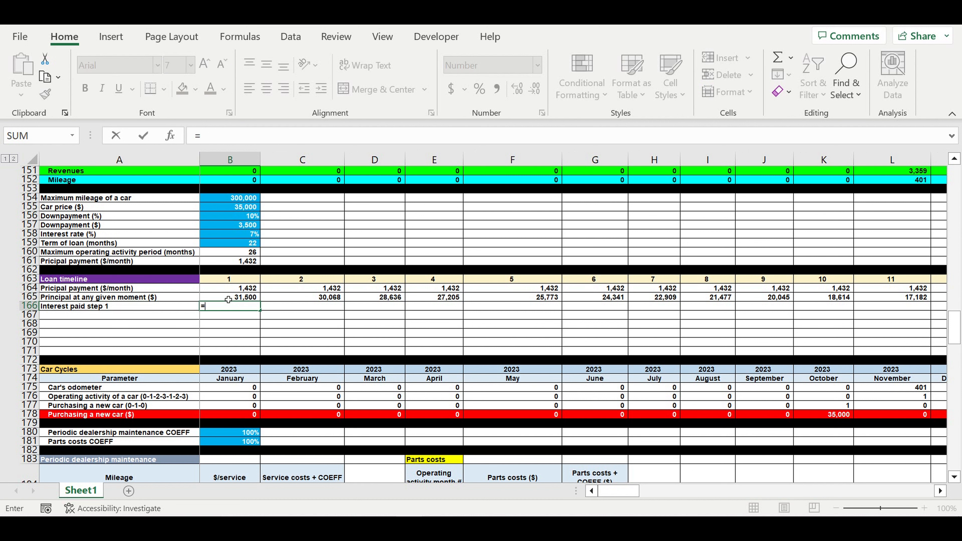
click(228, 300)
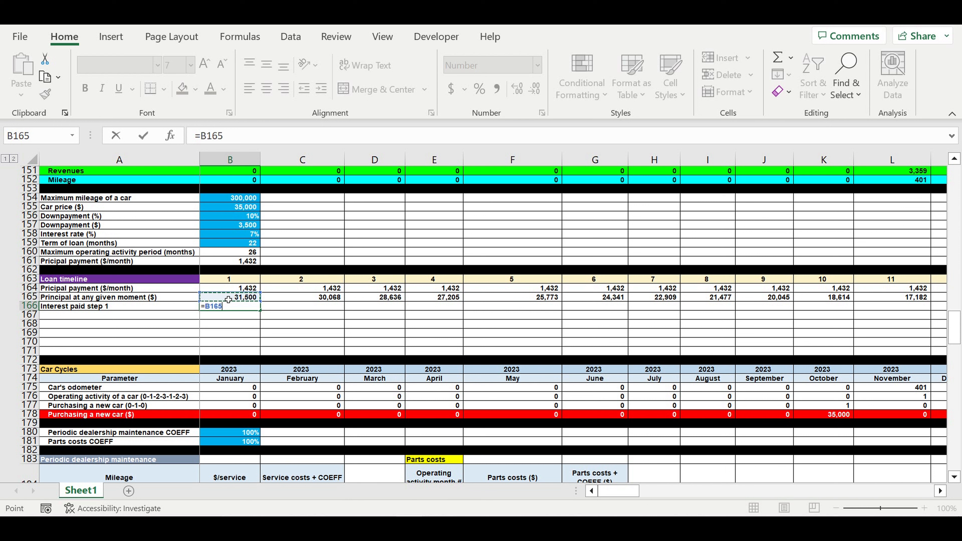
text(*)
click(234, 236)
click(228, 135)
text($B158)
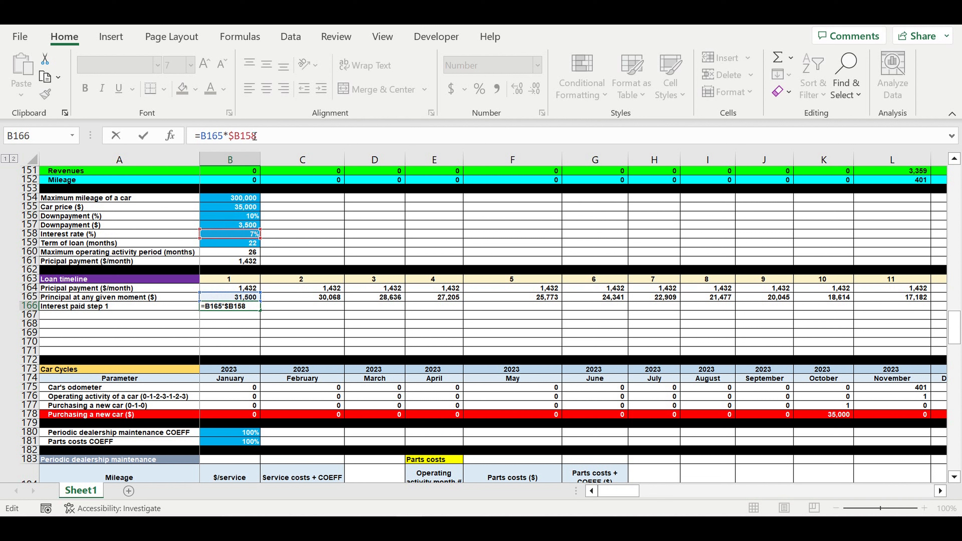
text($158/12)
key(Return)
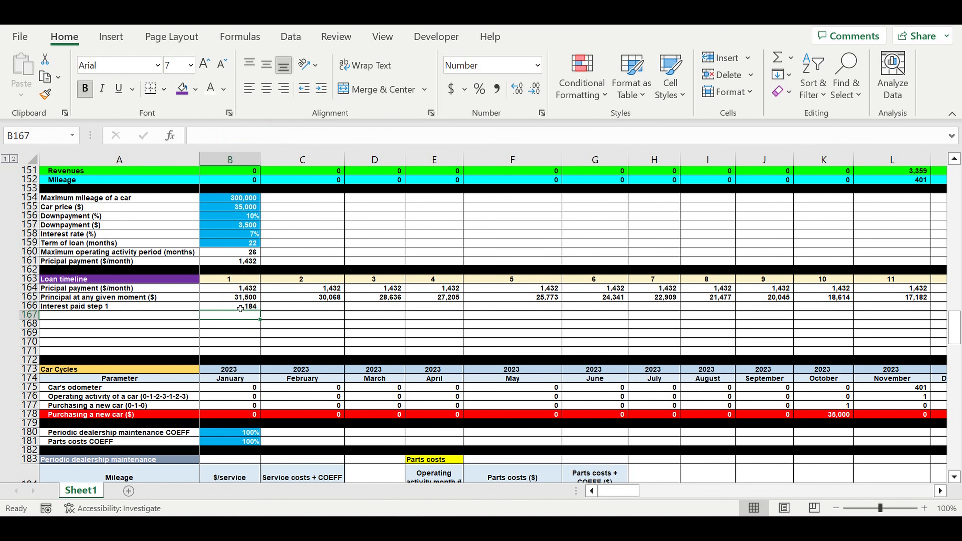
Copy the interest formula from B166 across the row through DQ166.
click(240, 308)
drag(260, 309, 856, 307)
mouse_move(913, 491)
mouse_down()
mouse_move(832, 490)
mouse_move(912, 490)
mouse_up()
Total the step 1 interest row in DR166 with =SUM(B166:DQ166).
click(825, 313)
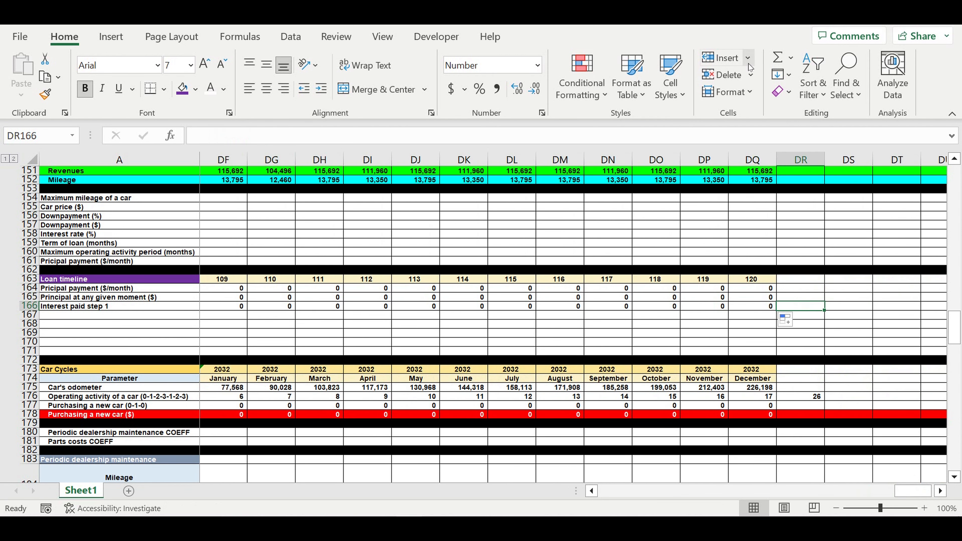
click(778, 58)
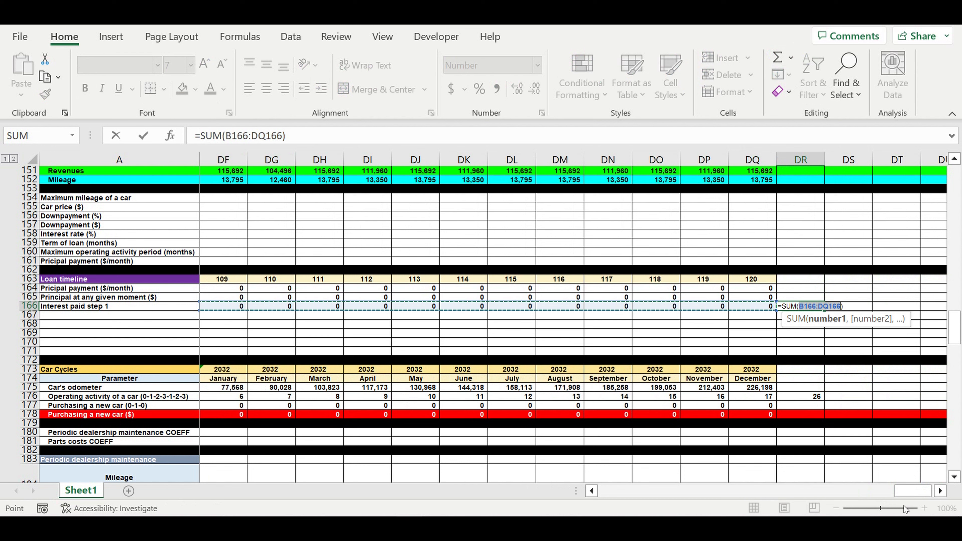
drag(904, 490, 617, 492)
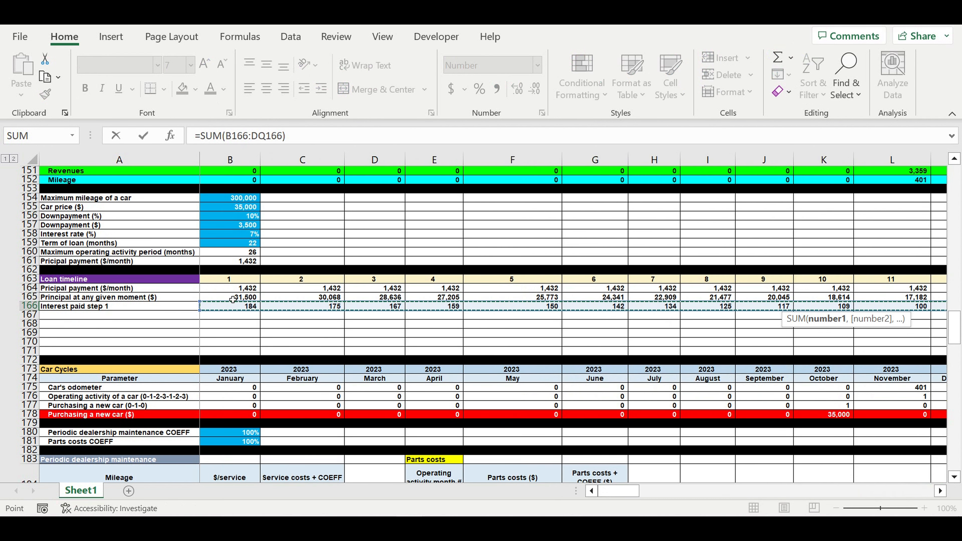
key(Return)
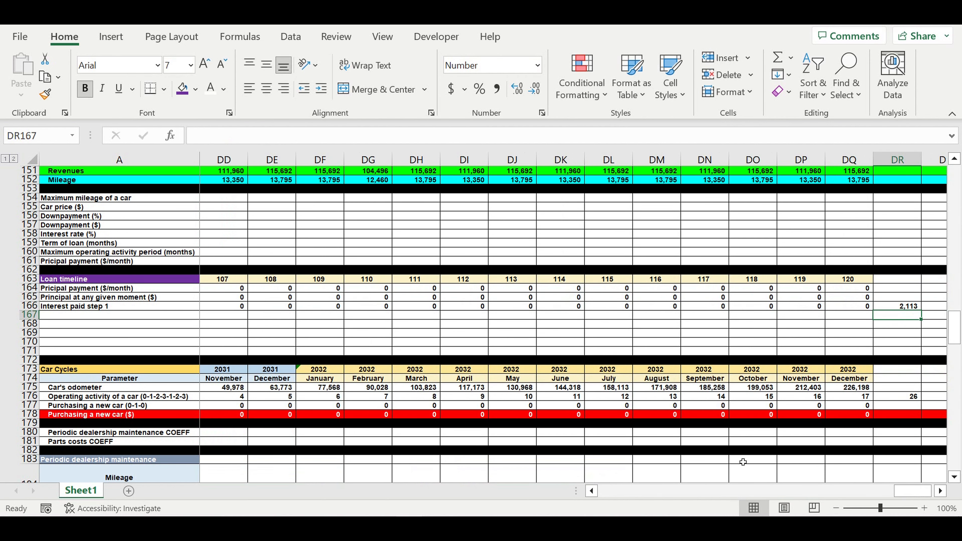
Label A167 "Interest paid ($/month)".
drag(910, 493, 614, 492)
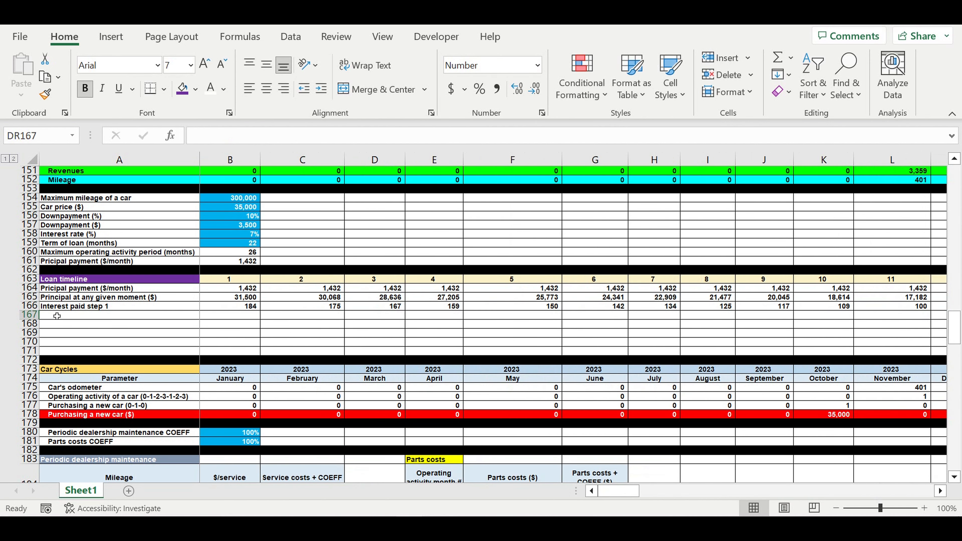
click(63, 317)
text(Inter)
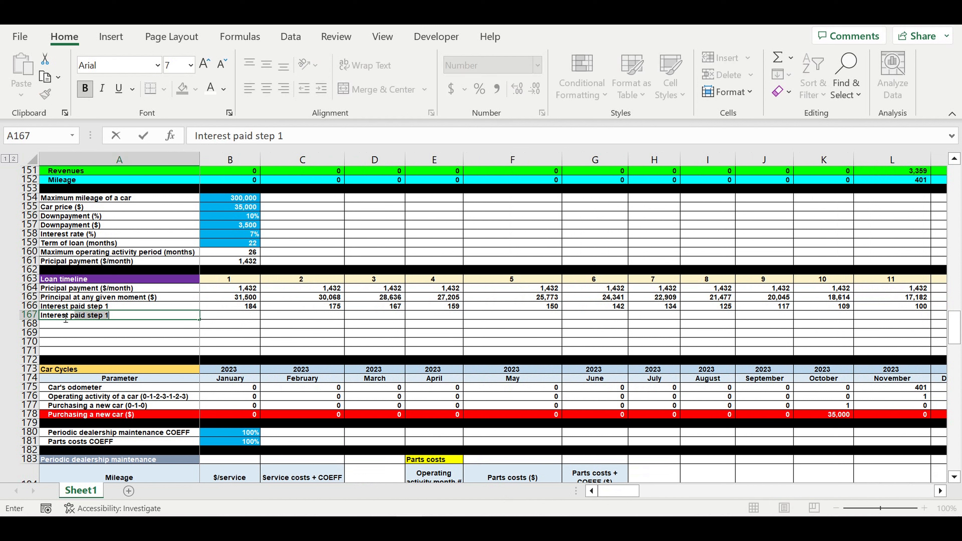
text(est paid ($/month)
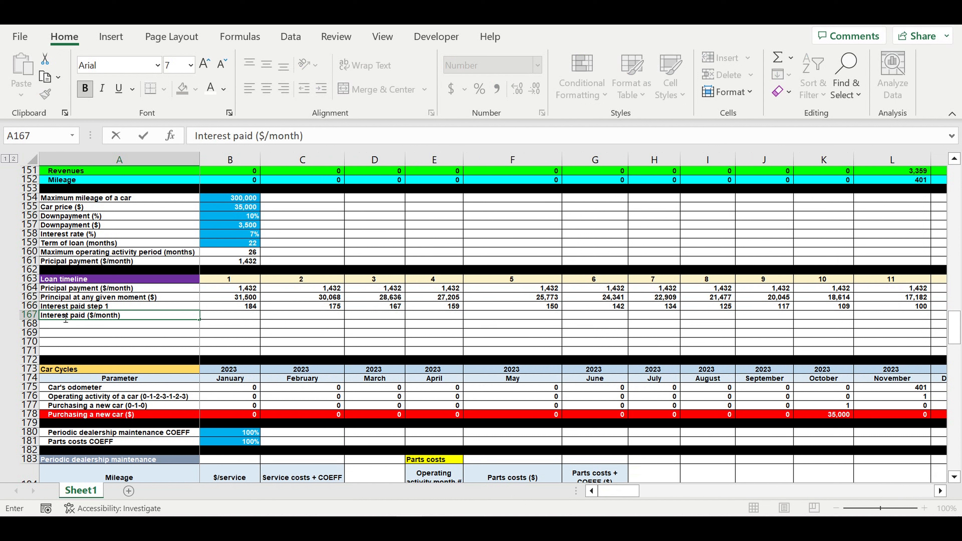
key(Return)
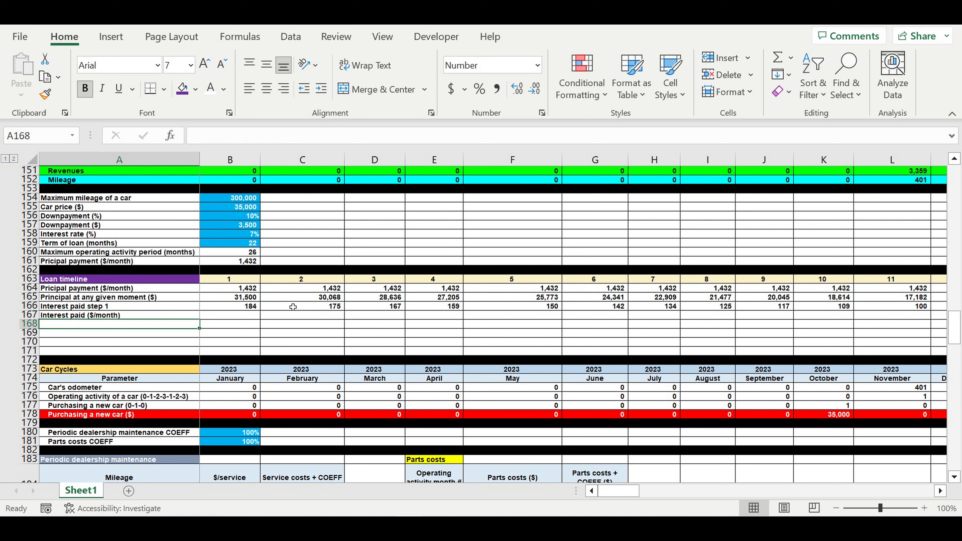
Enter =IF(B164>0,$DR$166/$B$159,0) in B167 to spread the total interest evenly over the loan term.
click(81, 290)
click(226, 313)
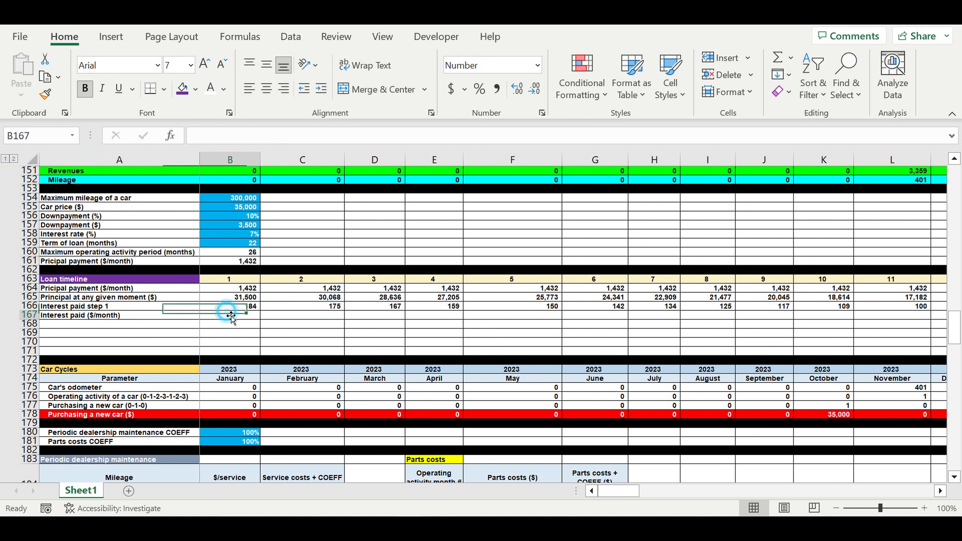
text(=if()
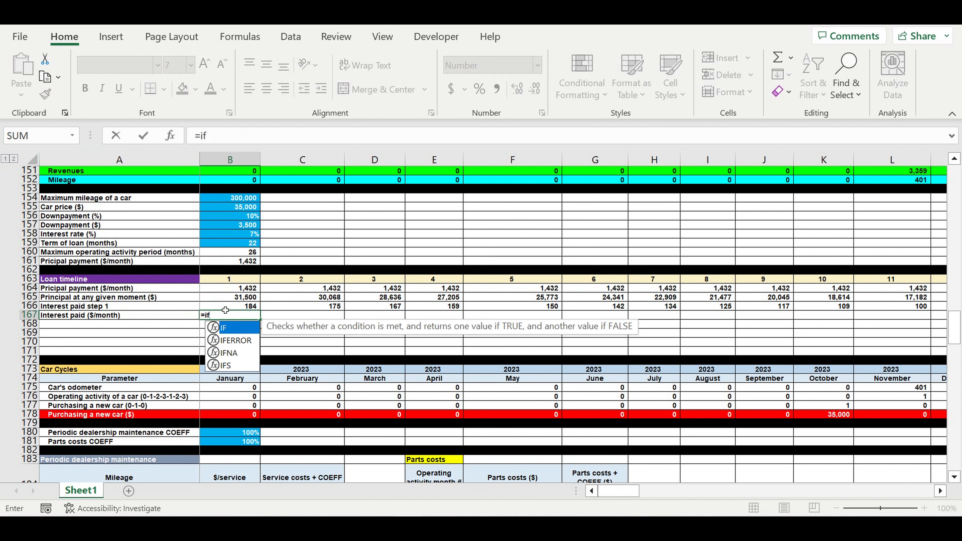
click(230, 289)
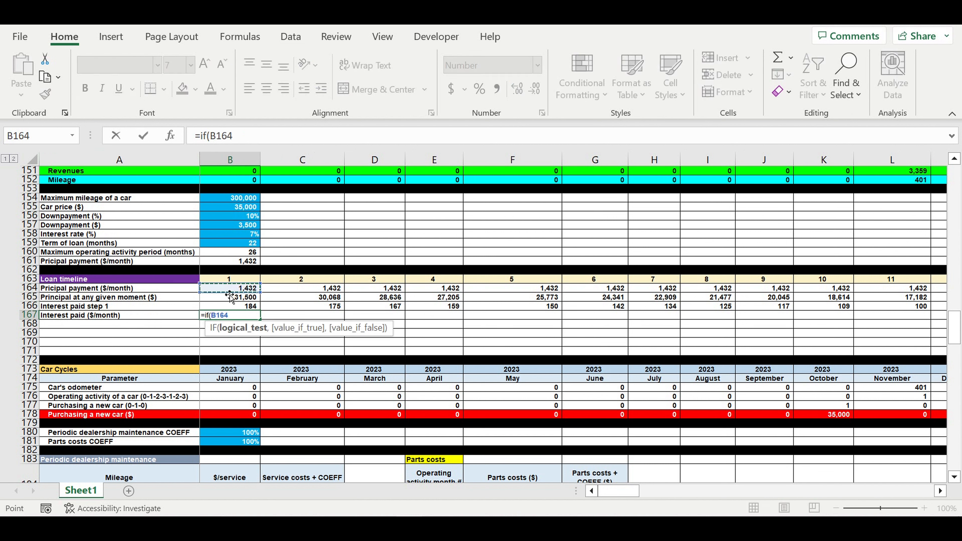
text(>)
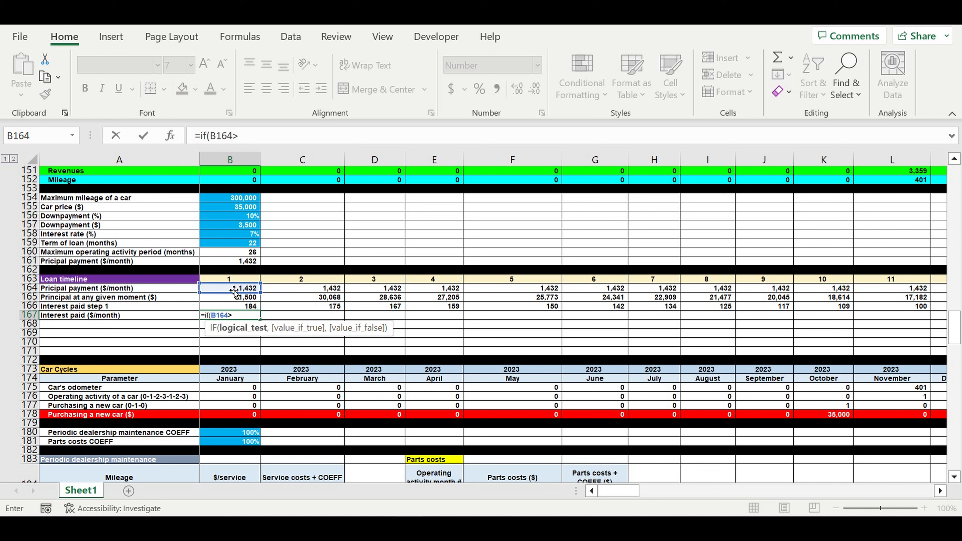
text(0,)
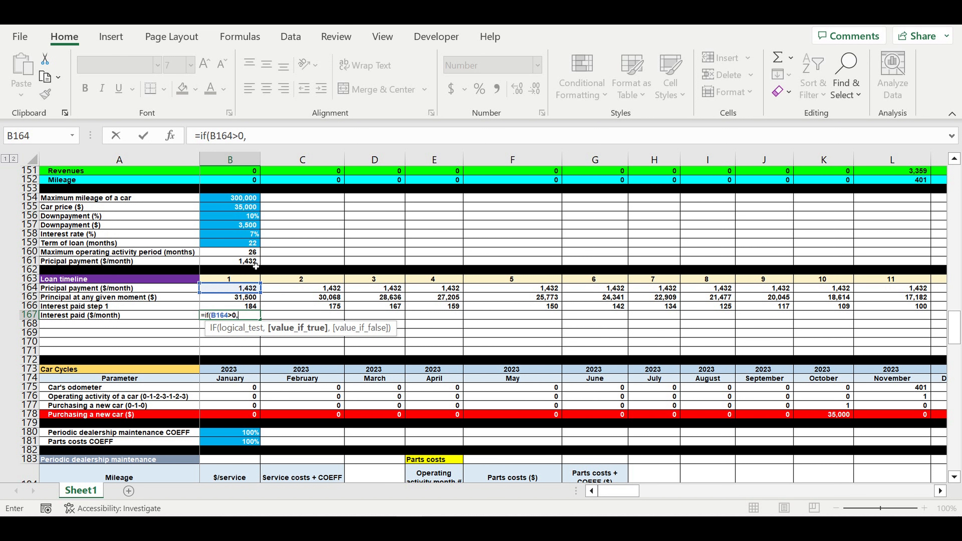
click(274, 142)
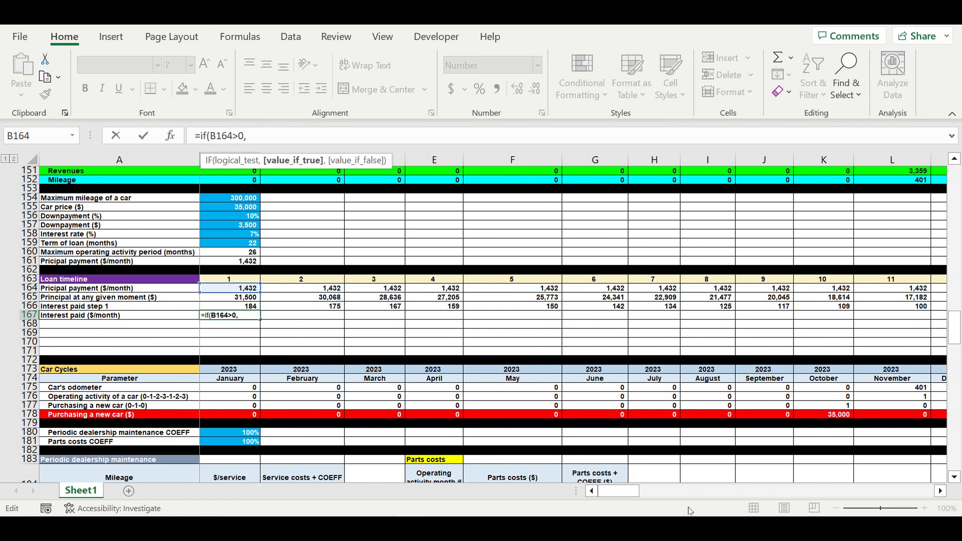
drag(614, 497, 925, 454)
click(926, 310)
click(253, 138)
text($DR$166/)
click(270, 139)
text($166/)
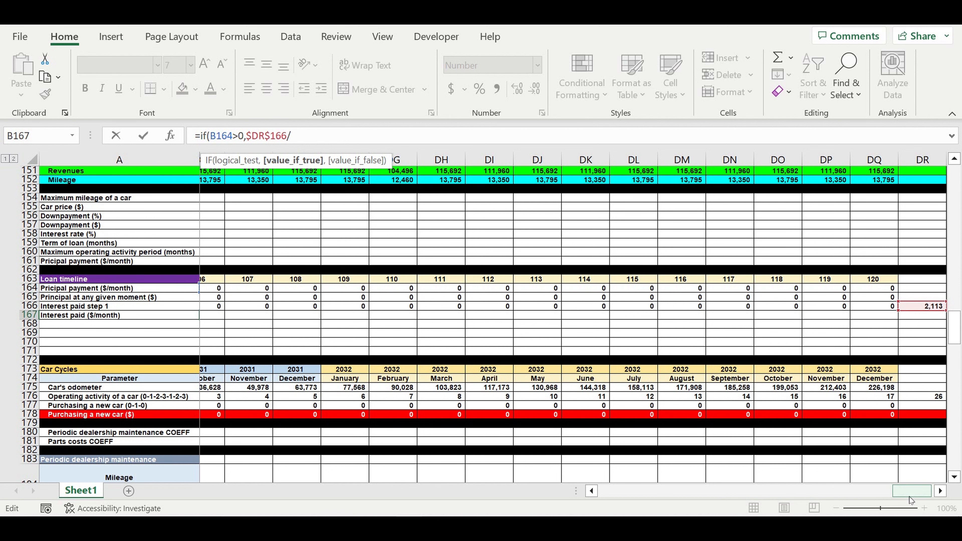
drag(909, 495, 617, 492)
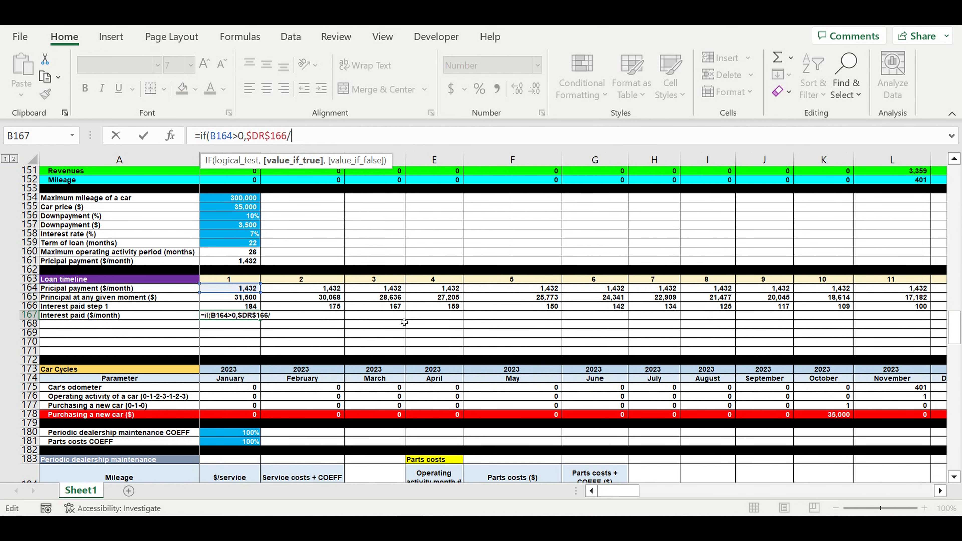
click(241, 243)
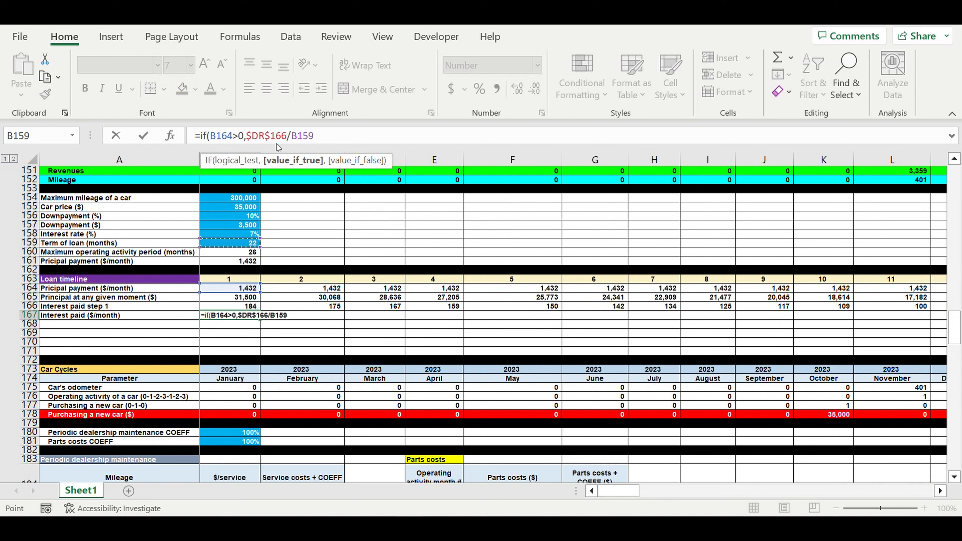
click(297, 141)
text($B)
text($B$)
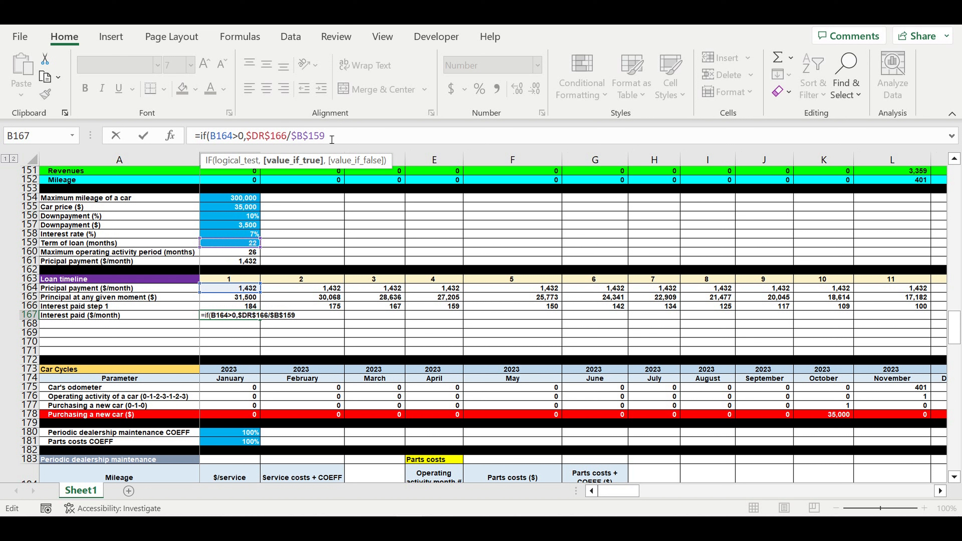
text(,0)
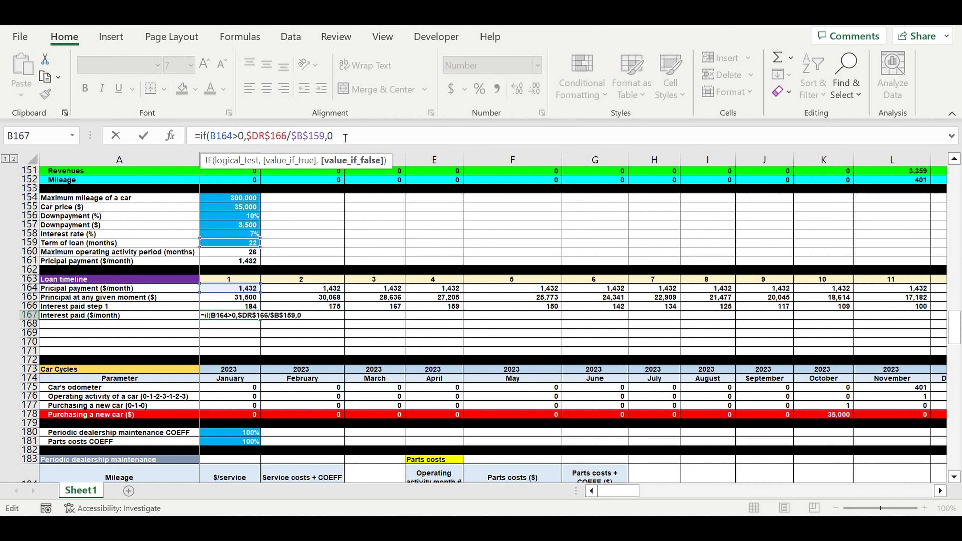
text())
key(Return)
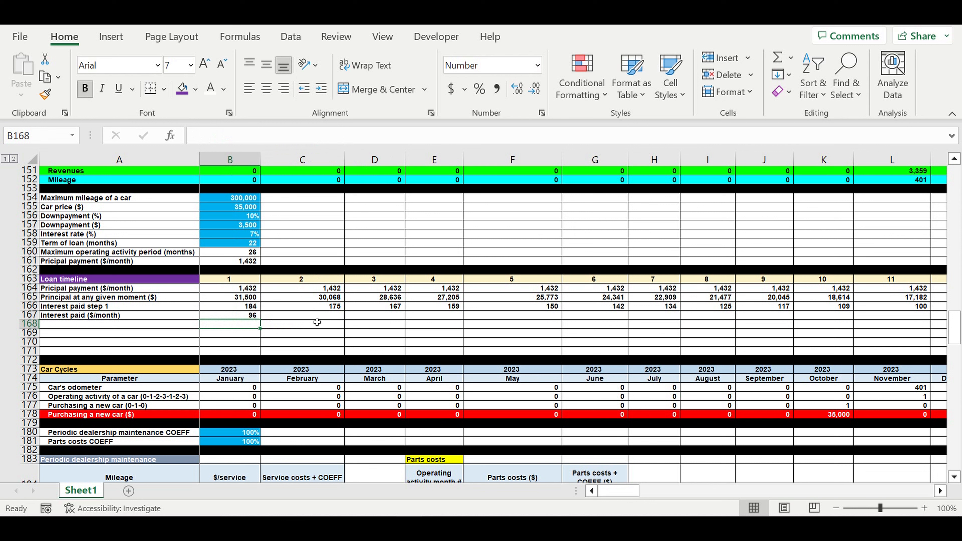
Copy the even monthly interest formula from B167 across the row through DQ167.
click(241, 316)
drag(262, 324, 849, 283)
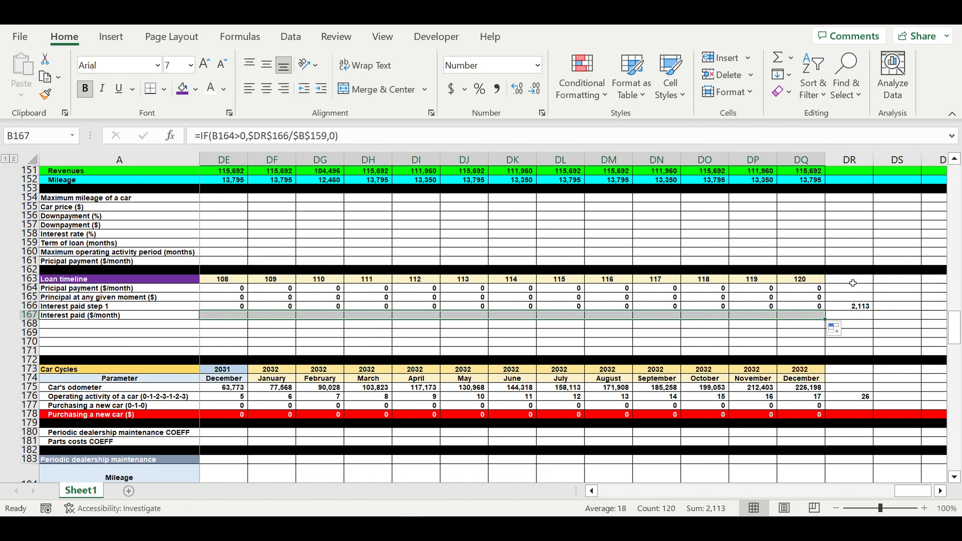
click(885, 325)
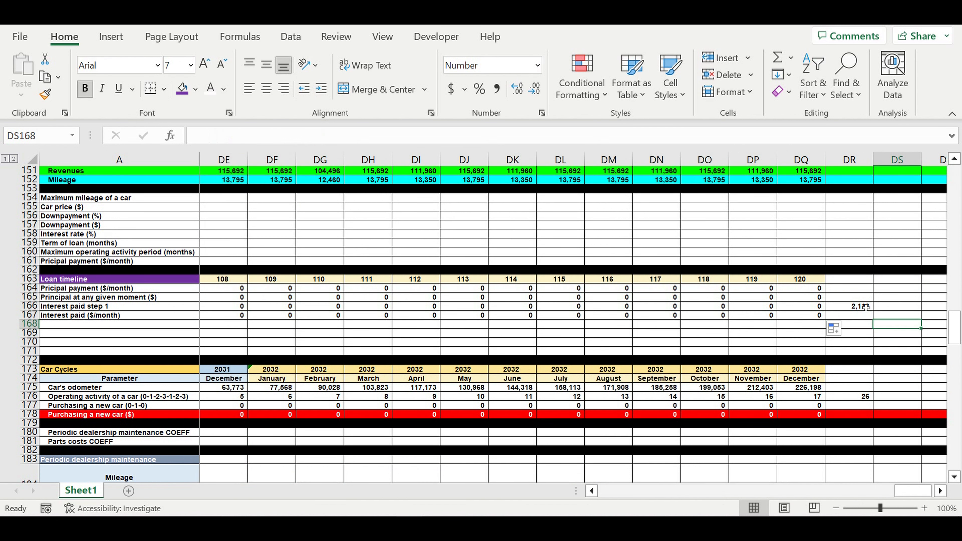
Check the row 167 total by copying the sum formula from DR166 into DR167, and clear DR167 again.
click(860, 306)
drag(872, 310, 878, 337)
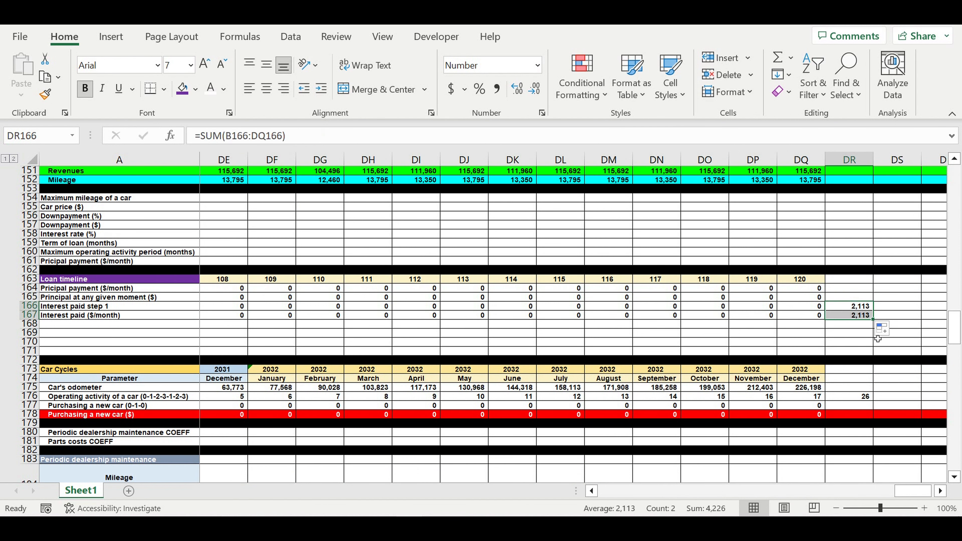
click(858, 315)
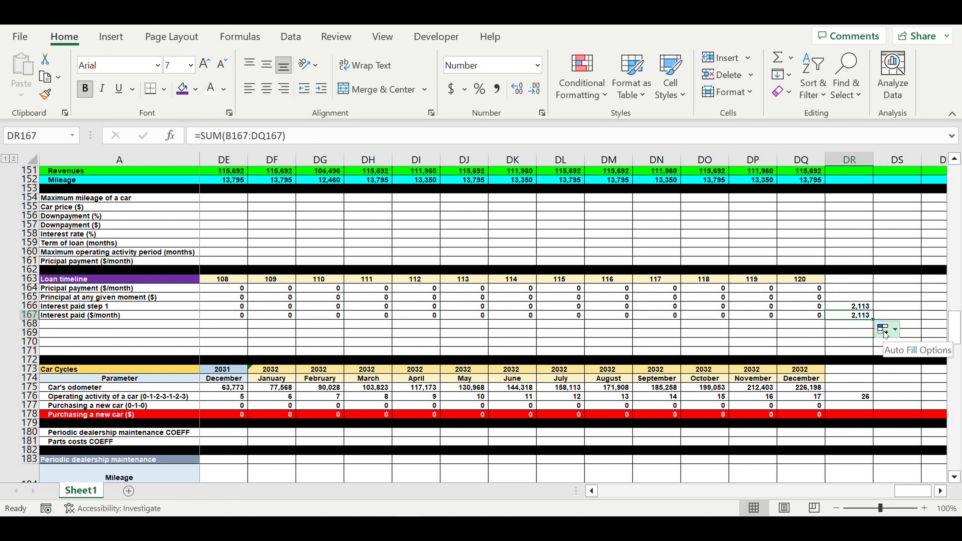
key(Delete)
click(842, 335)
drag(911, 490, 625, 502)
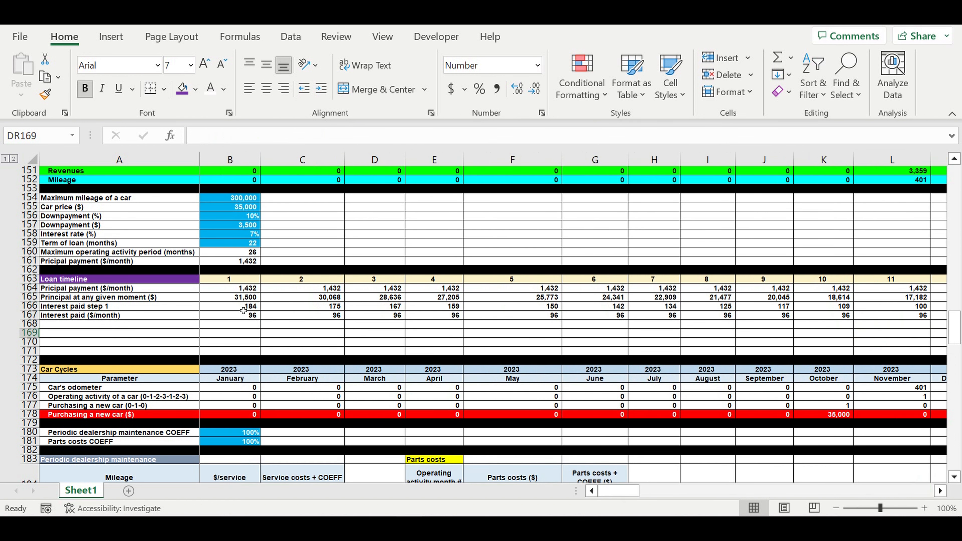
click(239, 306)
drag(318, 310, 667, 307)
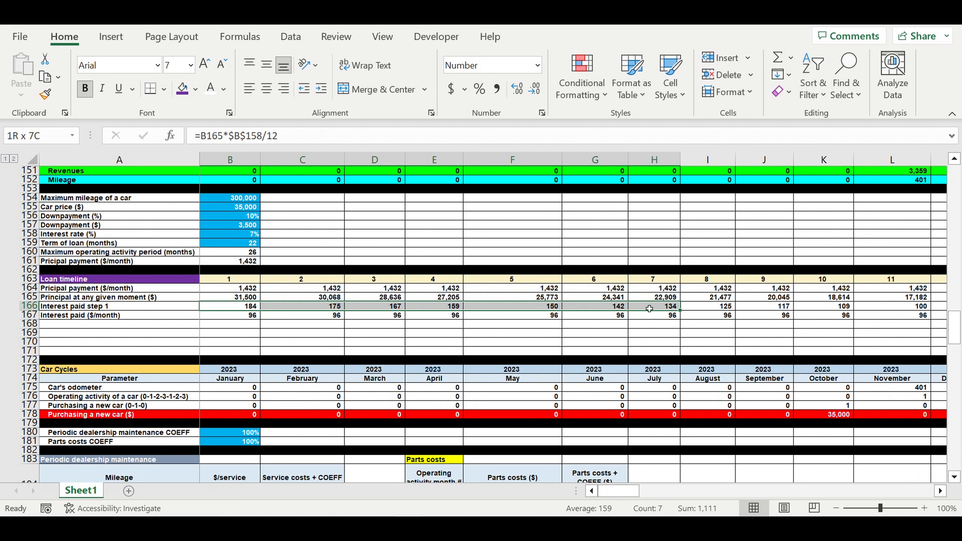
drag(239, 318, 769, 318)
click(553, 342)
Label A168 "Loan payment ($/month)".
click(74, 326)
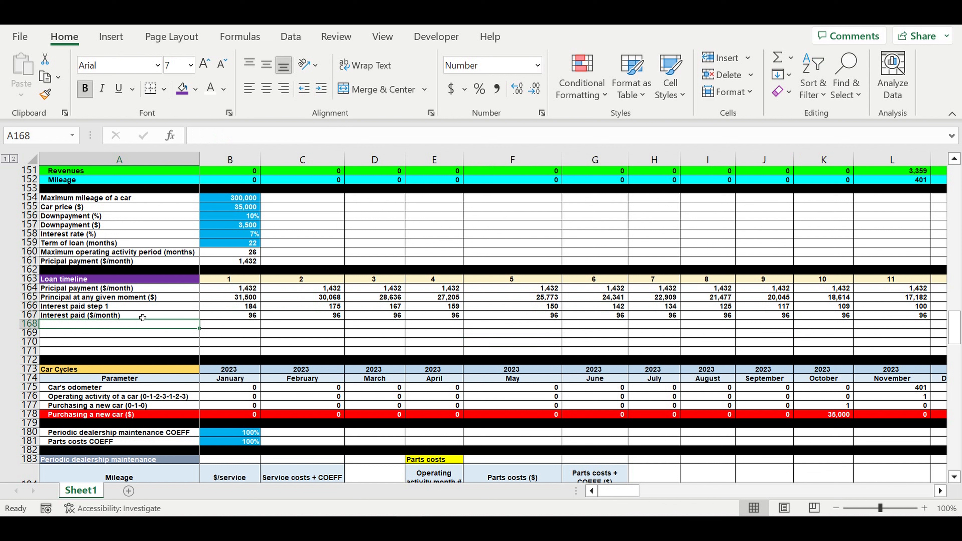
text(Loan)
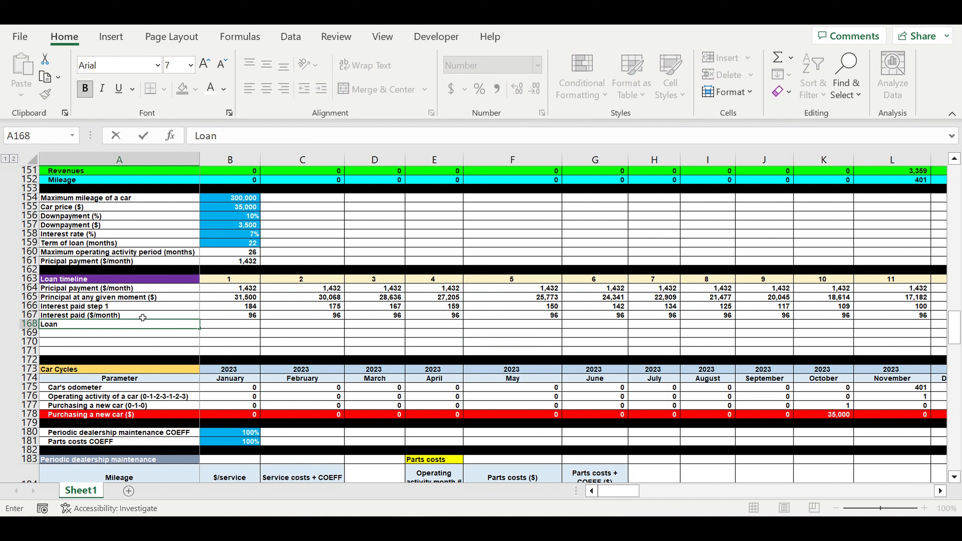
text( payment  ($/month)
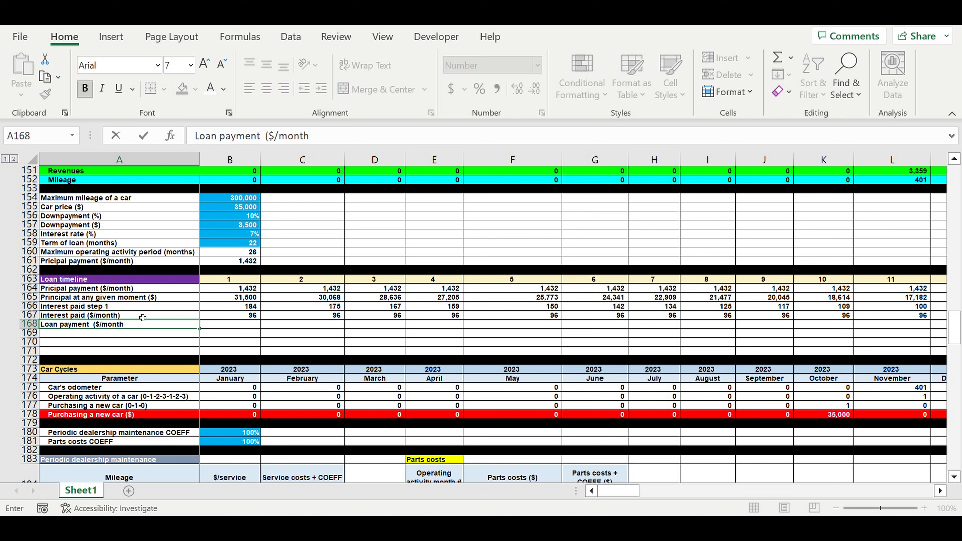
key(Return)
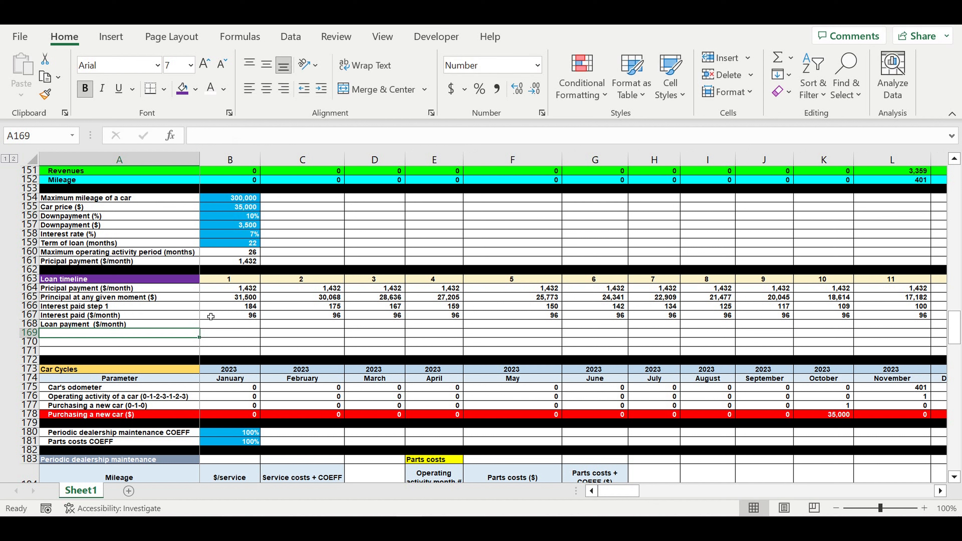
Begin the monthly loan payment formula in B168.
click(232, 327)
text(=)
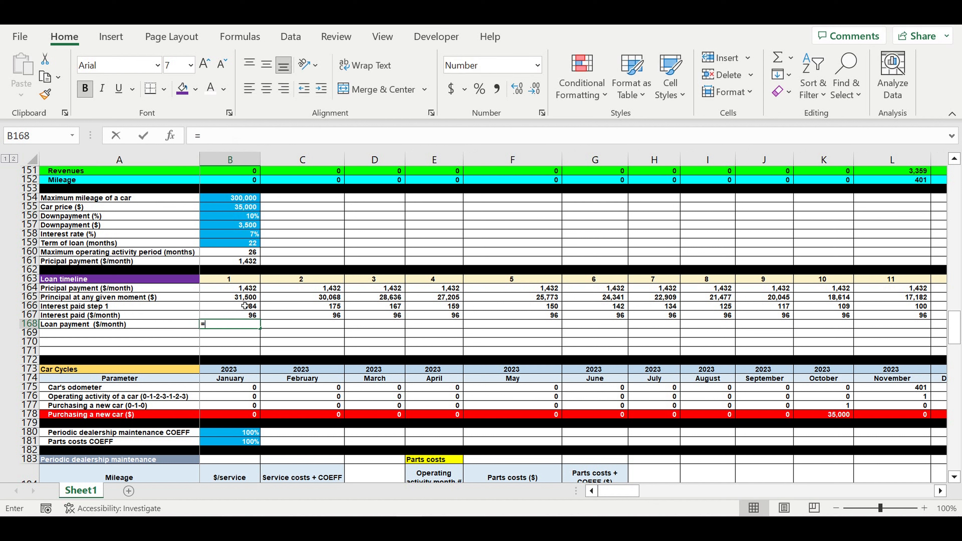
Complete the loan payment formula in B168 as =B164+B167 and fill it across the row through month 120.
click(225, 289)
text(+)
click(235, 317)
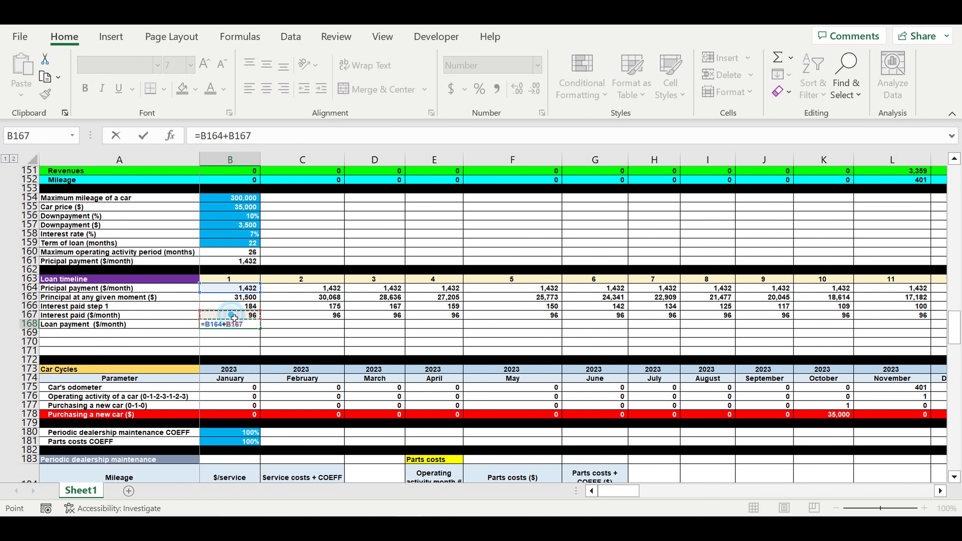
key(Return)
click(243, 325)
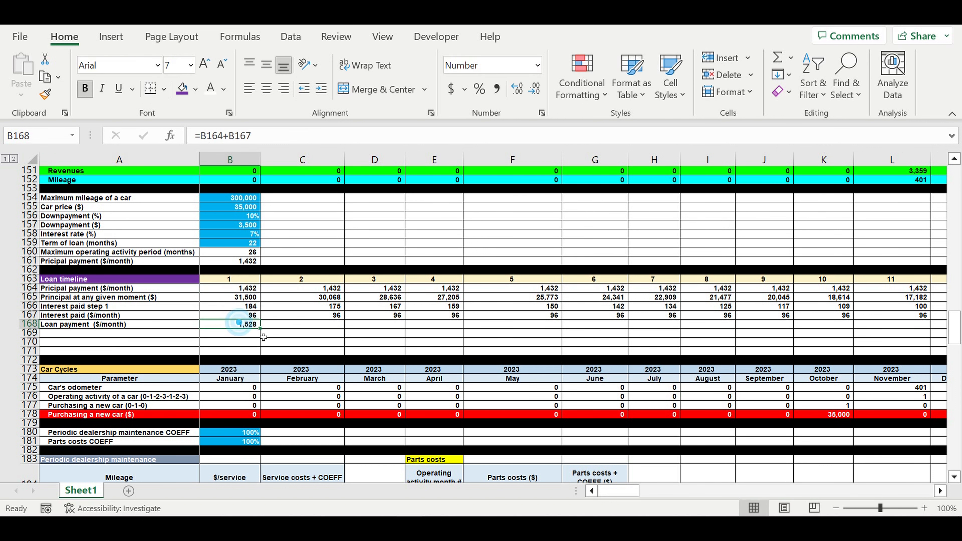
drag(260, 329, 859, 295)
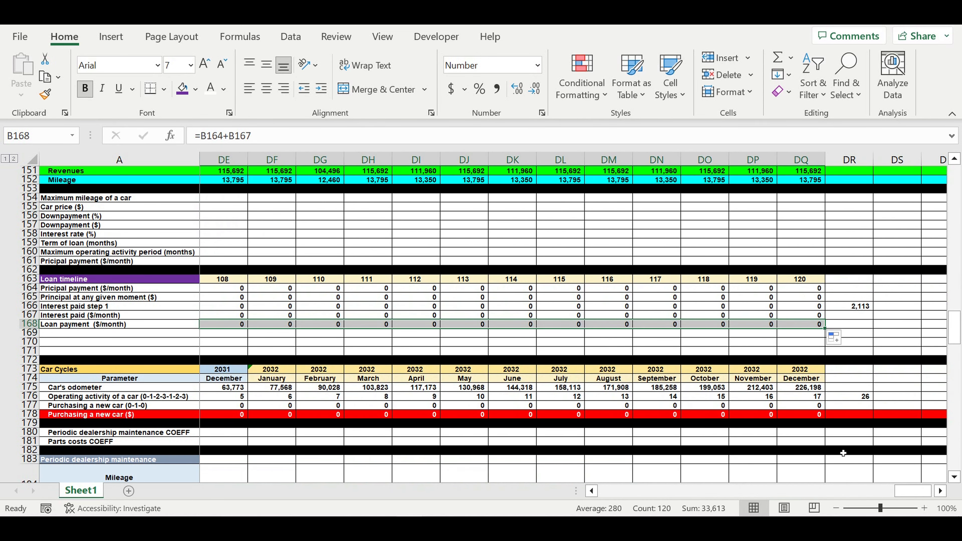
Delete the three empty rows 169 to 171 below the Loan payment row.
drag(913, 490, 227, 491)
drag(31, 333, 30, 352)
right_click(29, 351)
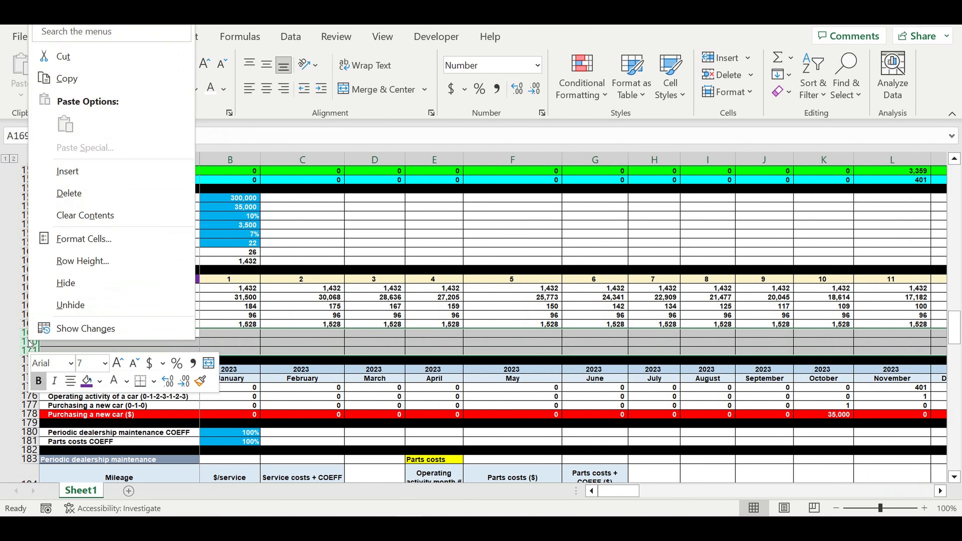
click(65, 208)
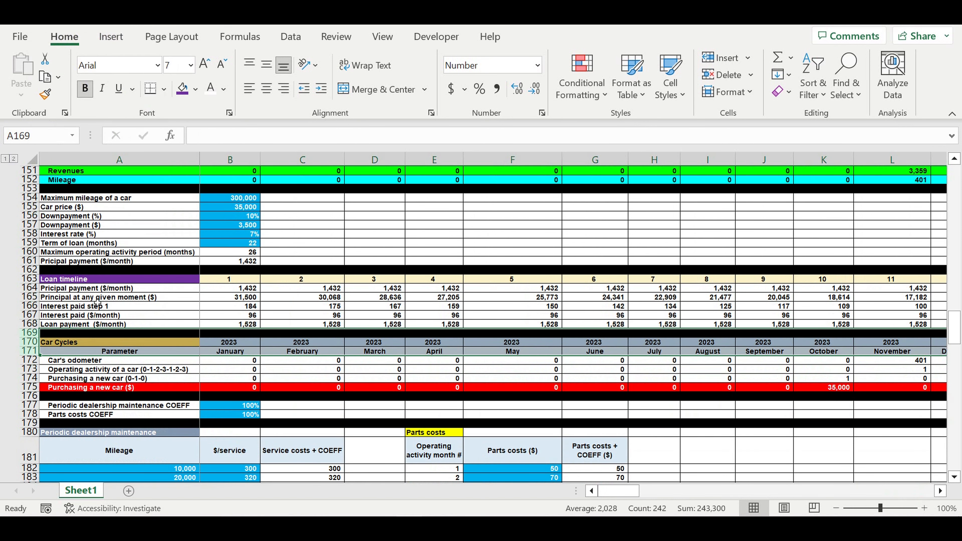
Indent the loan timeline labels in A164:A168 and the car and loan parameter labels in A154:A161 by one level.
drag(105, 291, 101, 325)
click(320, 88)
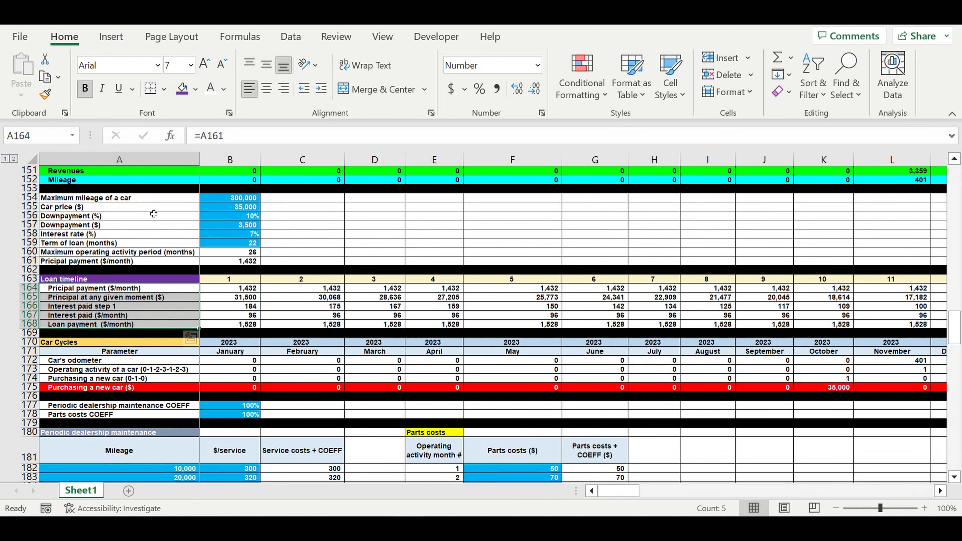
drag(118, 200, 117, 262)
click(320, 88)
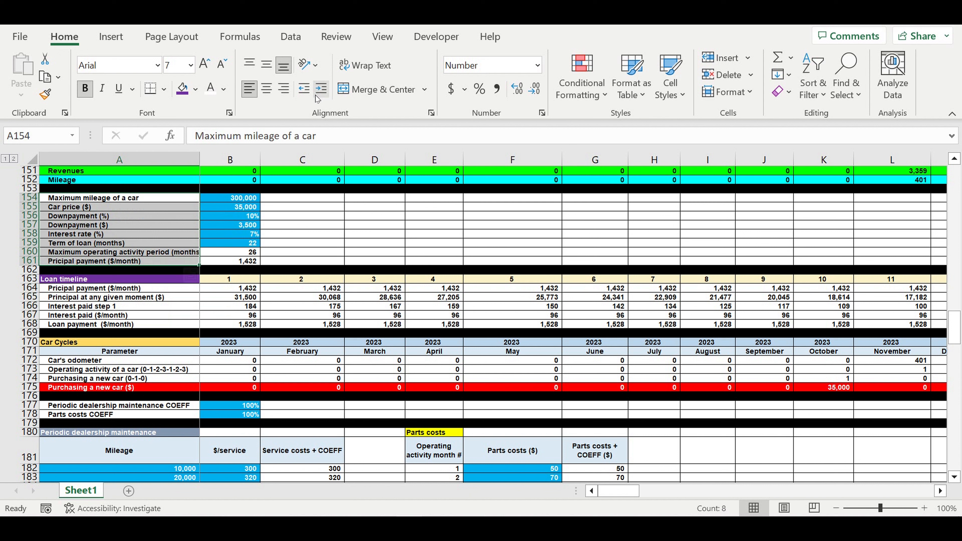
click(336, 235)
Remove the fill from the Downpayment ($) value in B157 and set its font colour to Automatic.
click(244, 225)
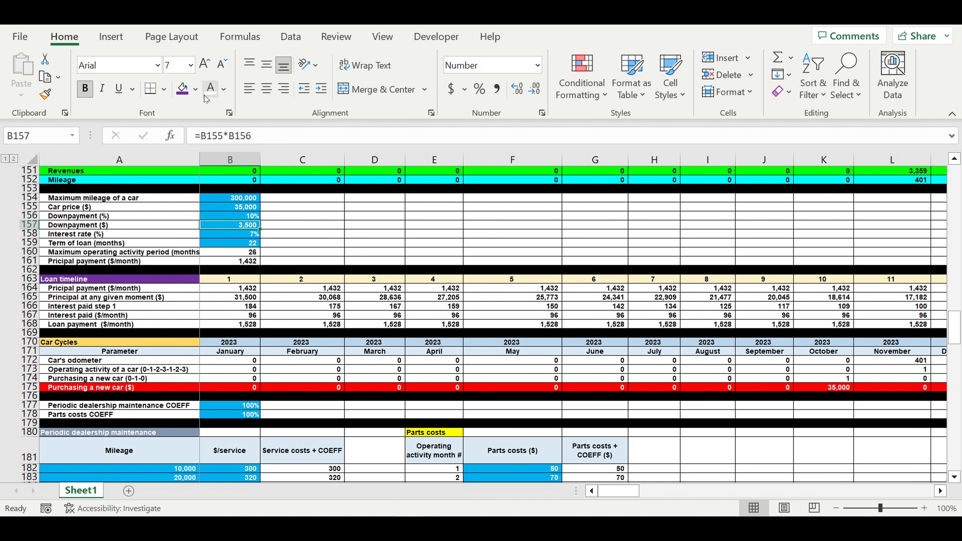
click(196, 89)
click(183, 129)
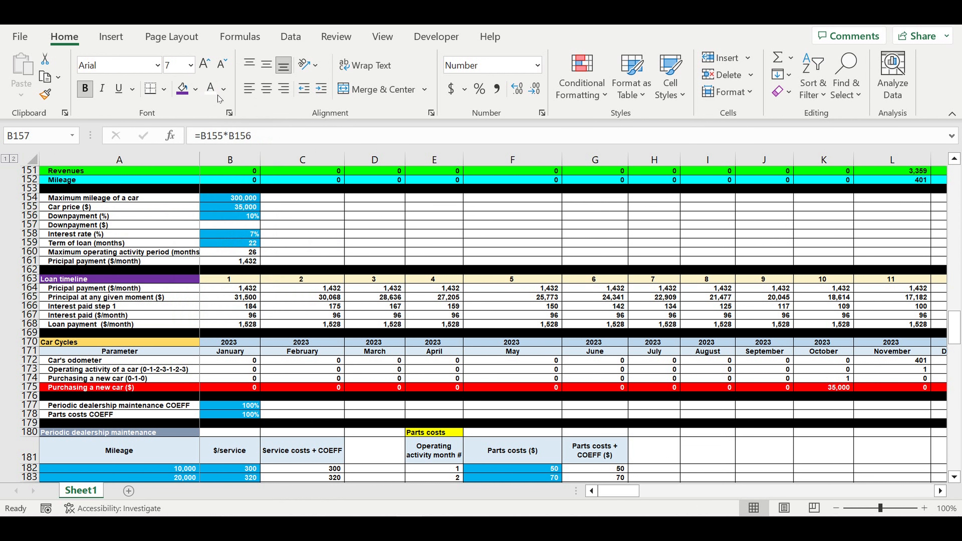
click(223, 89)
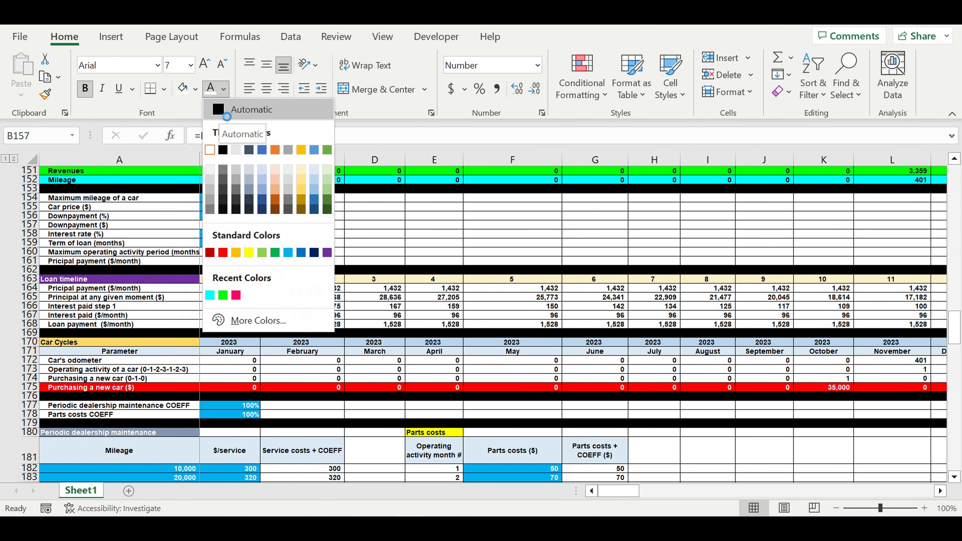
click(220, 111)
click(308, 208)
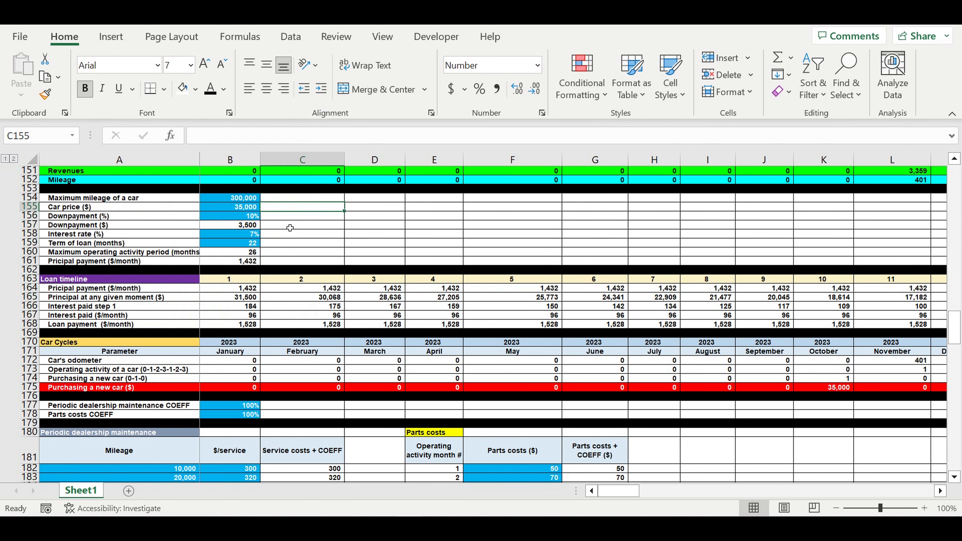
click(240, 226)
Insert a row below Purchasing a new car ($) and label it "Downpayment ($/month)" in A176.
scroll(473, 265, down, 2)
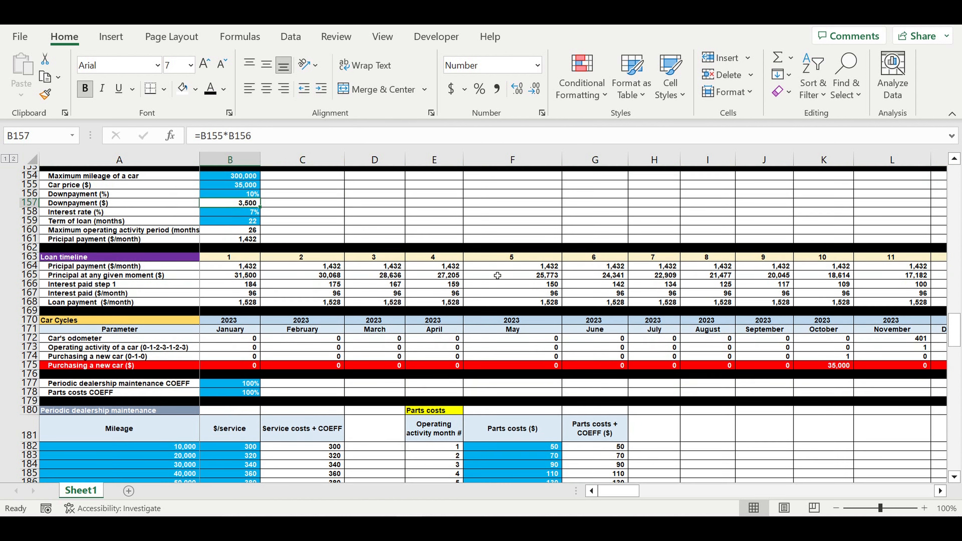
click(31, 343)
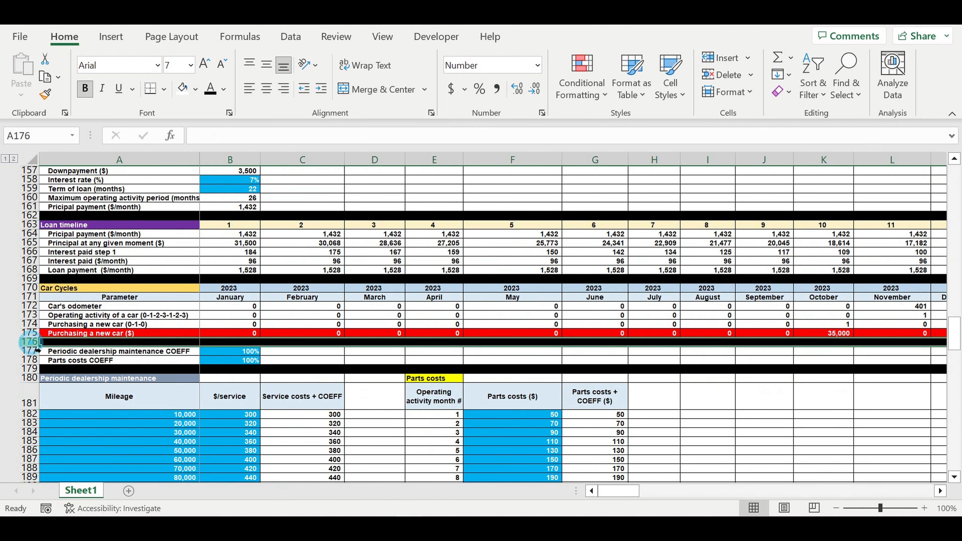
right_click(32, 343)
click(72, 178)
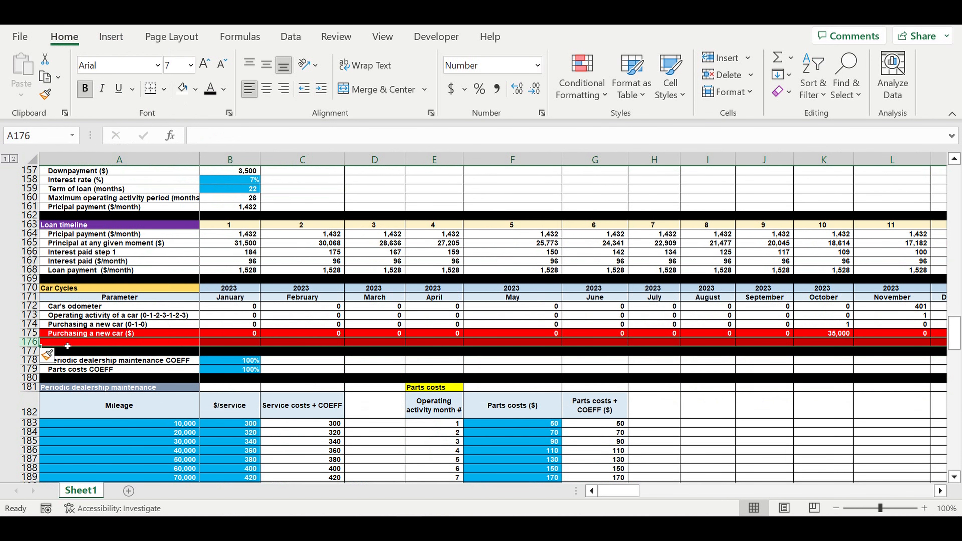
click(68, 345)
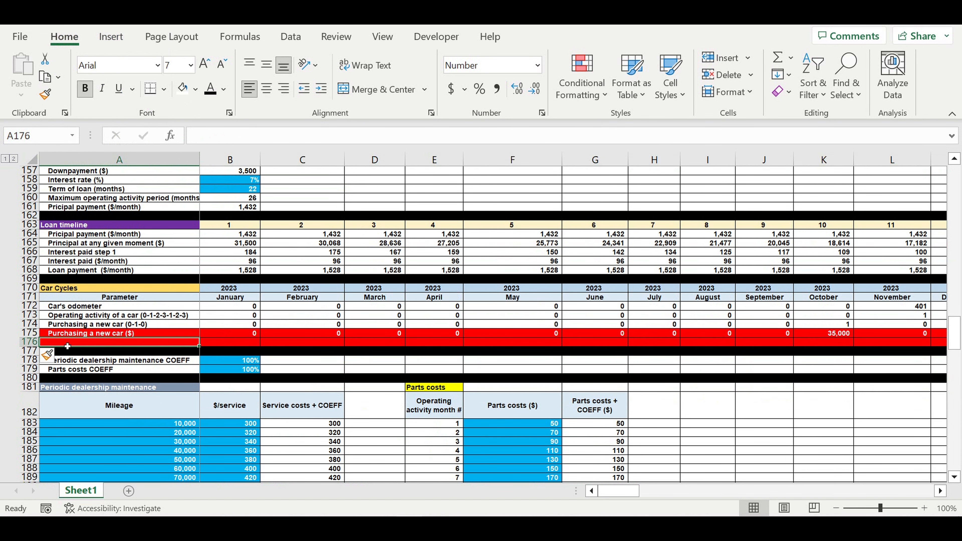
text(Downpa)
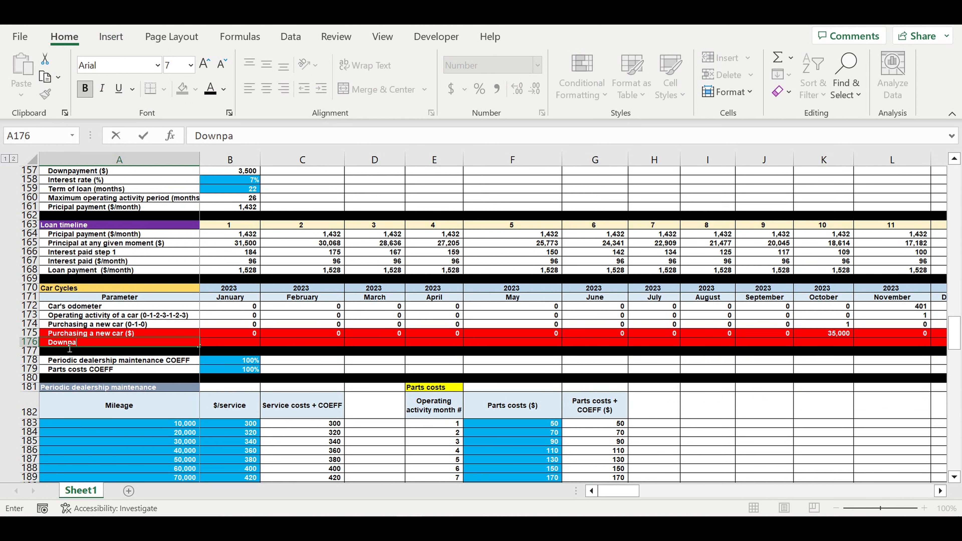
text(yment ($/month)
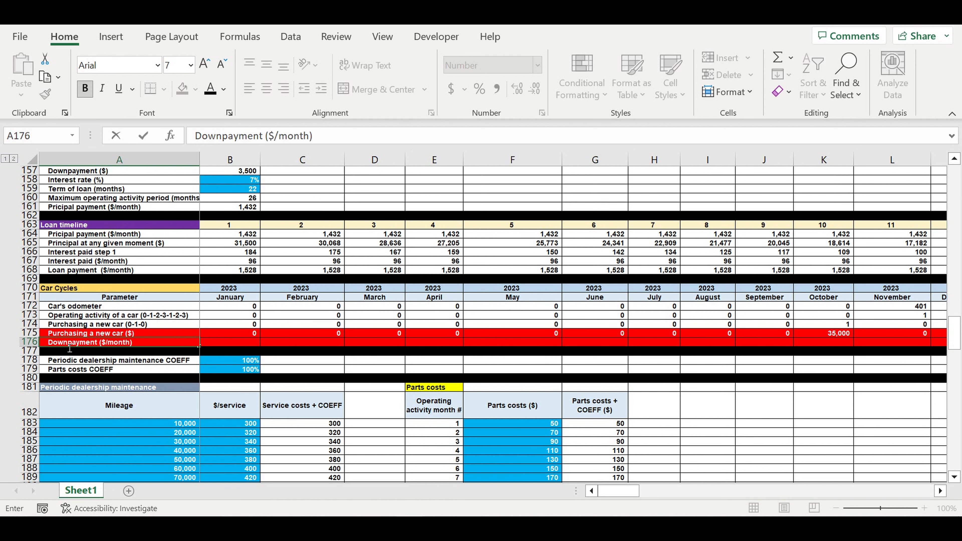
key(Return)
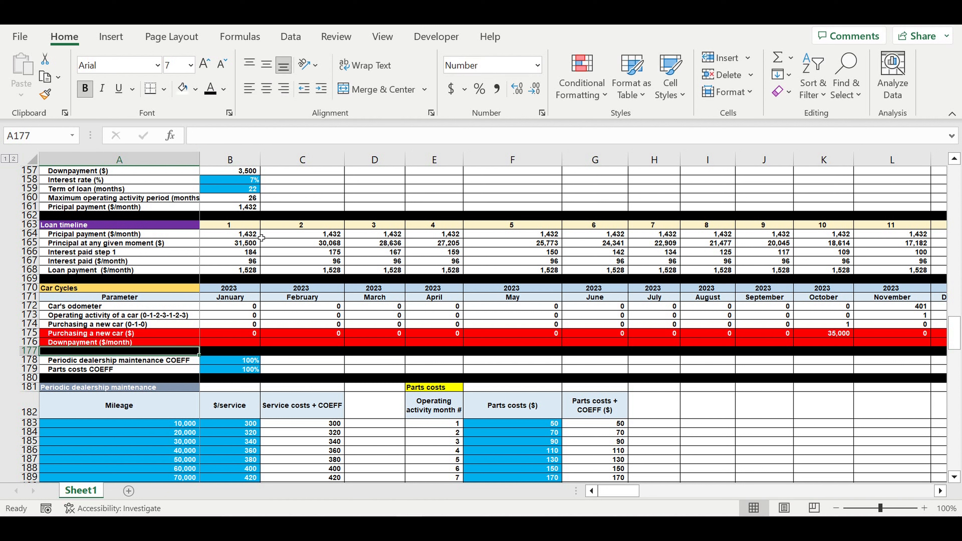
Enter the January 2023 downpayment formula =B174*$B$157 in B176, with an absolute reference to the Downpayment ($) cell.
click(257, 362)
click(241, 345)
text(=)
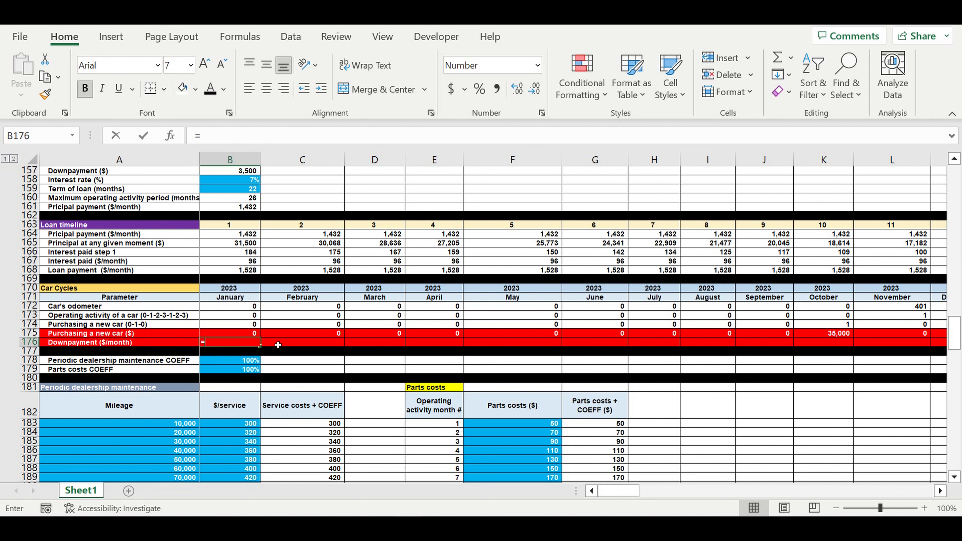
click(217, 326)
text(*)
scroll(307, 313, up, 2)
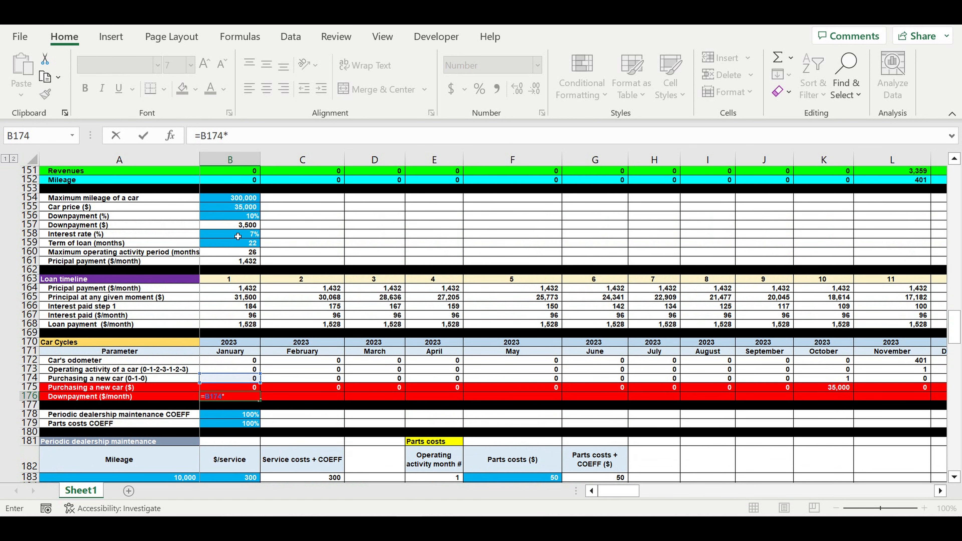
click(227, 226)
click(229, 137)
text($B$157)
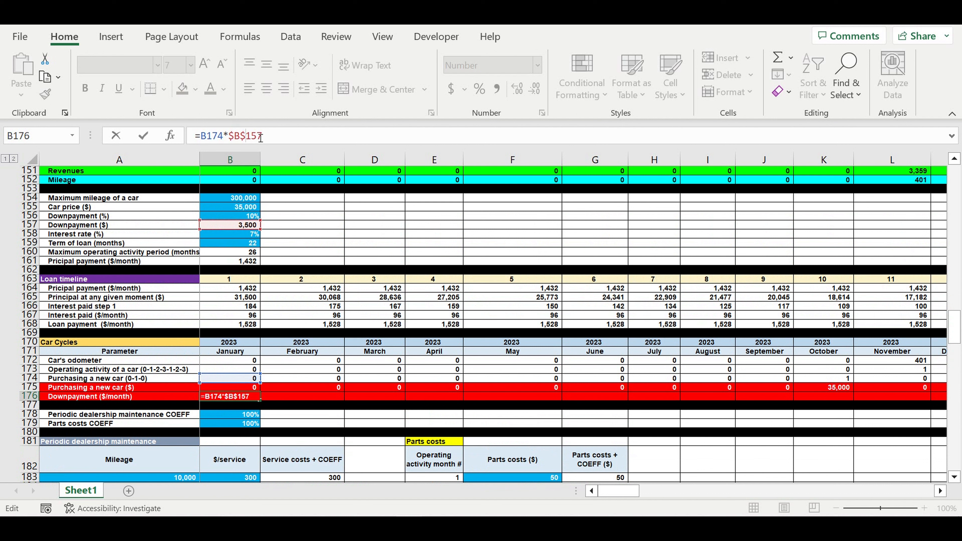
key(Return)
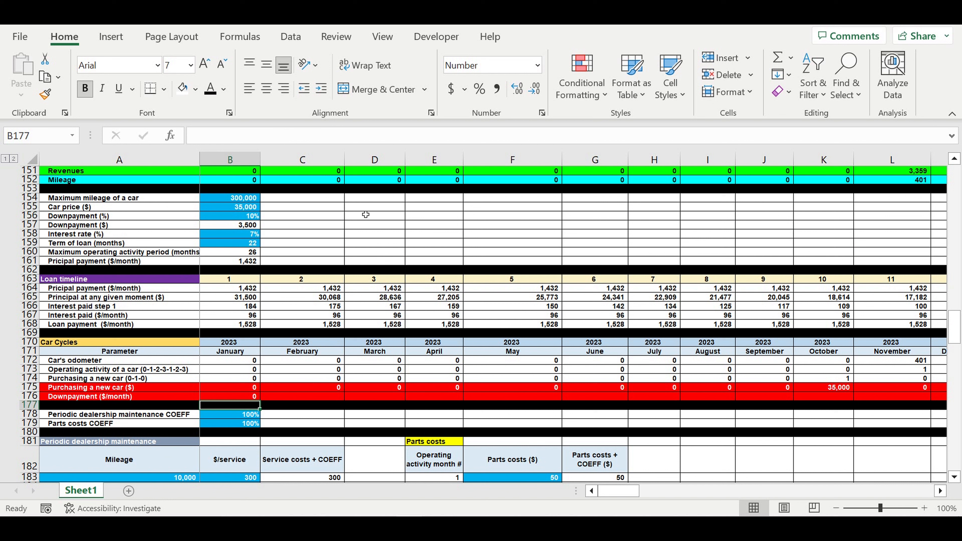
Fill the downpayment formula from B176 across the row through December 2032.
click(247, 397)
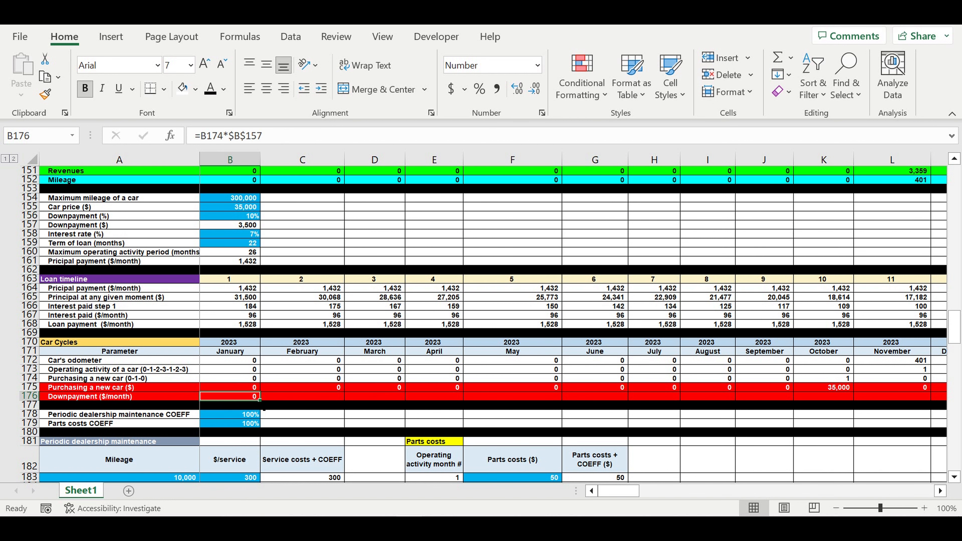
drag(261, 400, 874, 301)
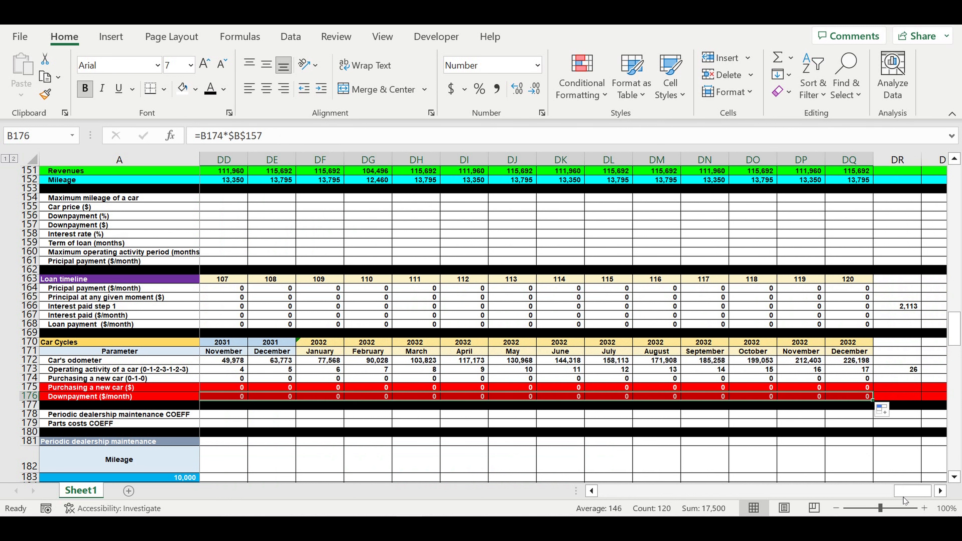
drag(910, 494, 617, 492)
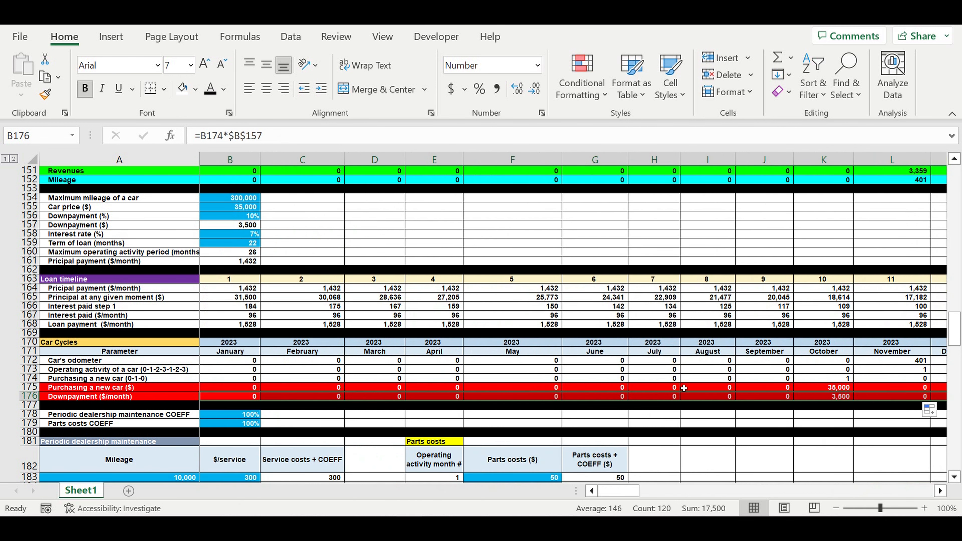
Check the formulas and values in the Purchasing a new car and Downpayment rows, especially for October and November 2023.
click(684, 388)
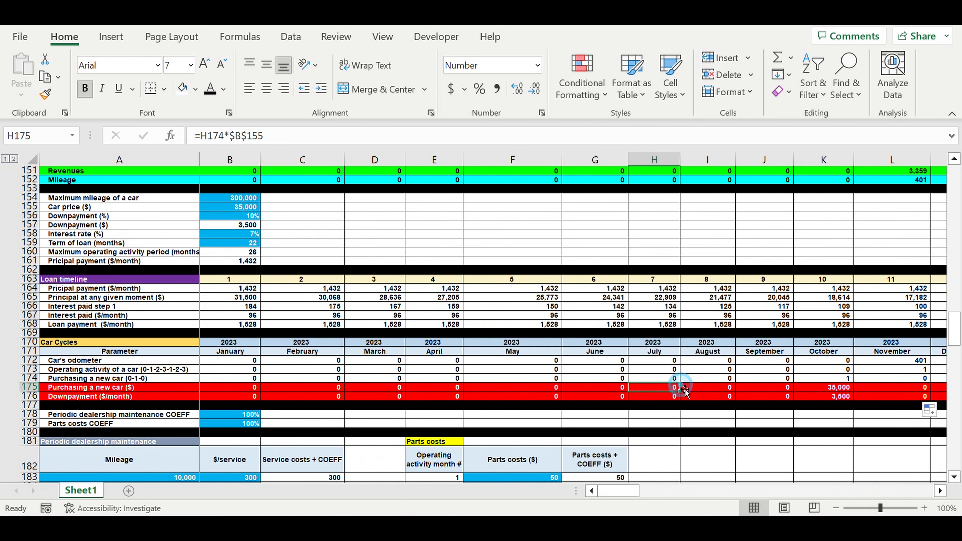
click(834, 390)
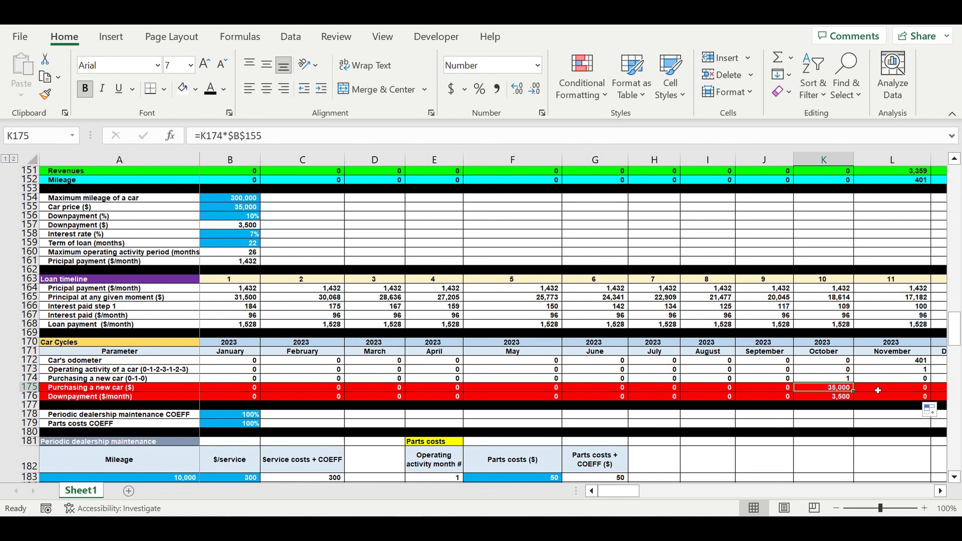
click(841, 398)
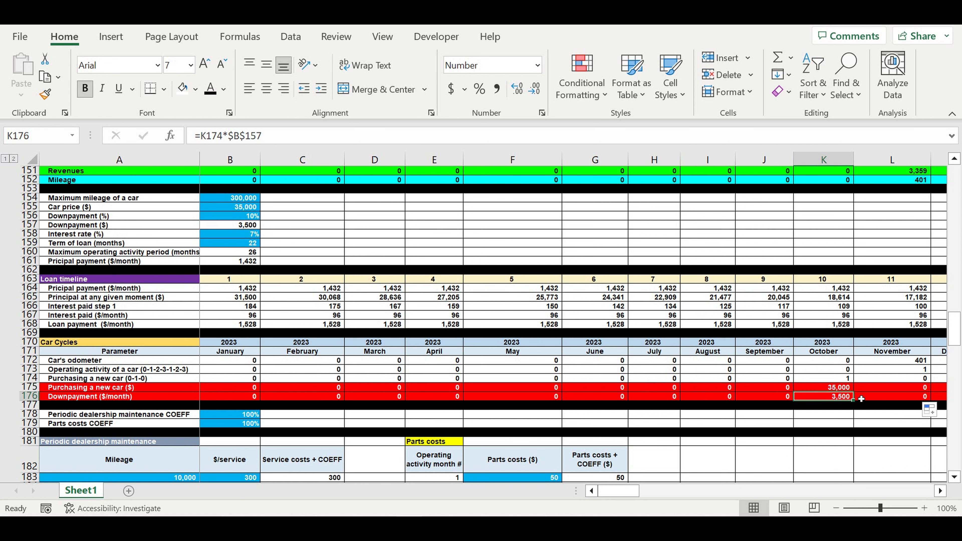
click(130, 396)
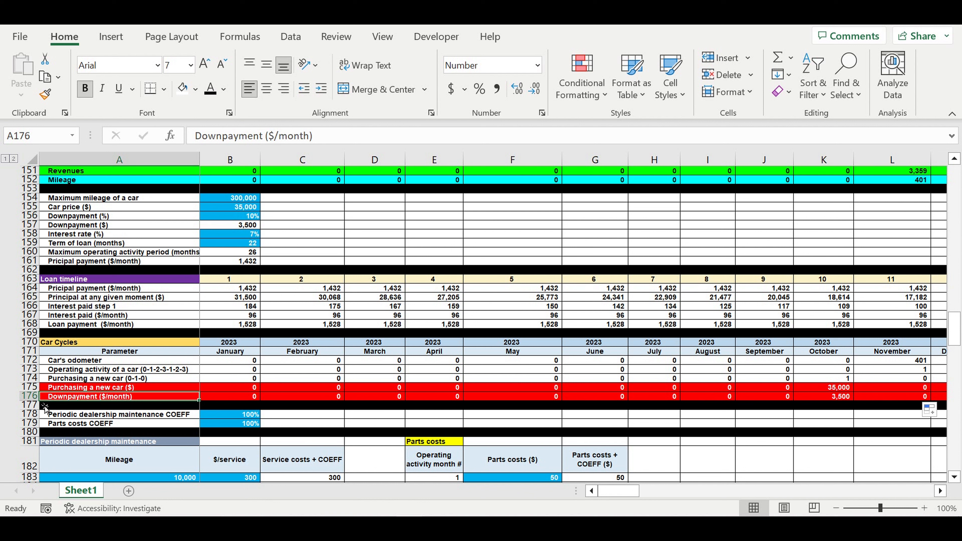
click(29, 397)
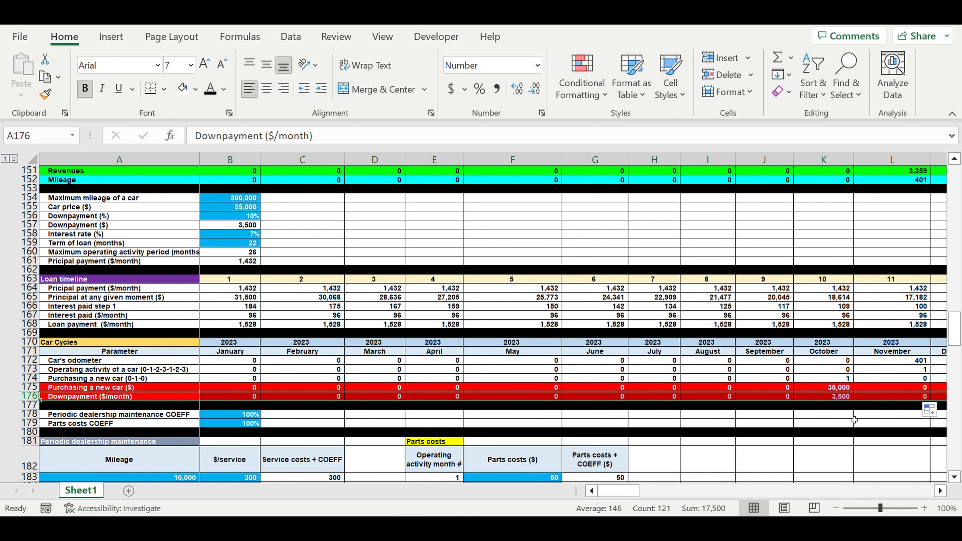
click(852, 412)
click(839, 396)
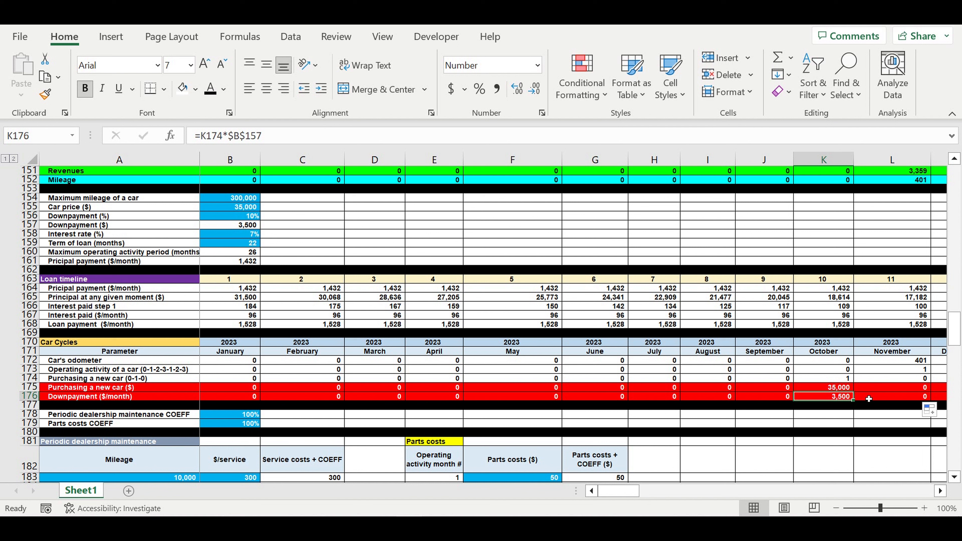
click(897, 399)
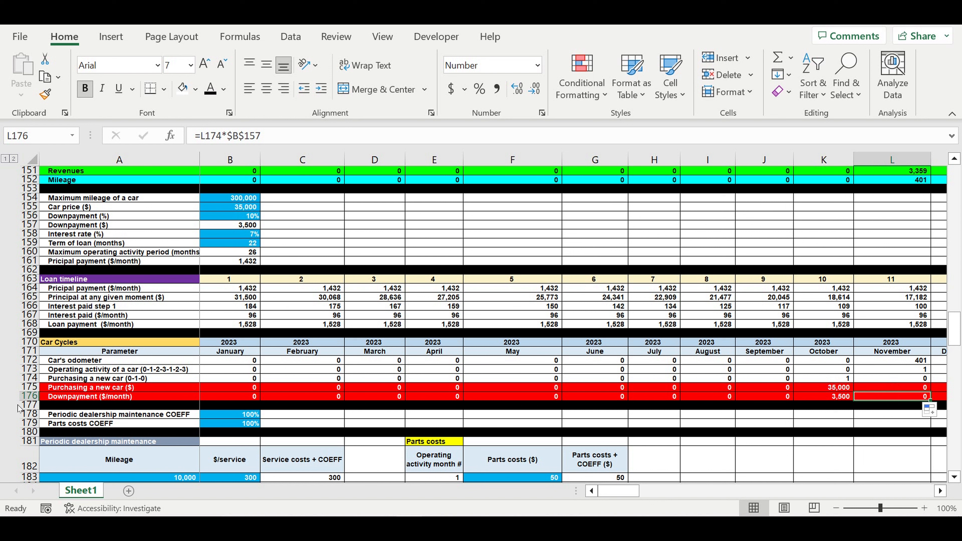
right_click(28, 406)
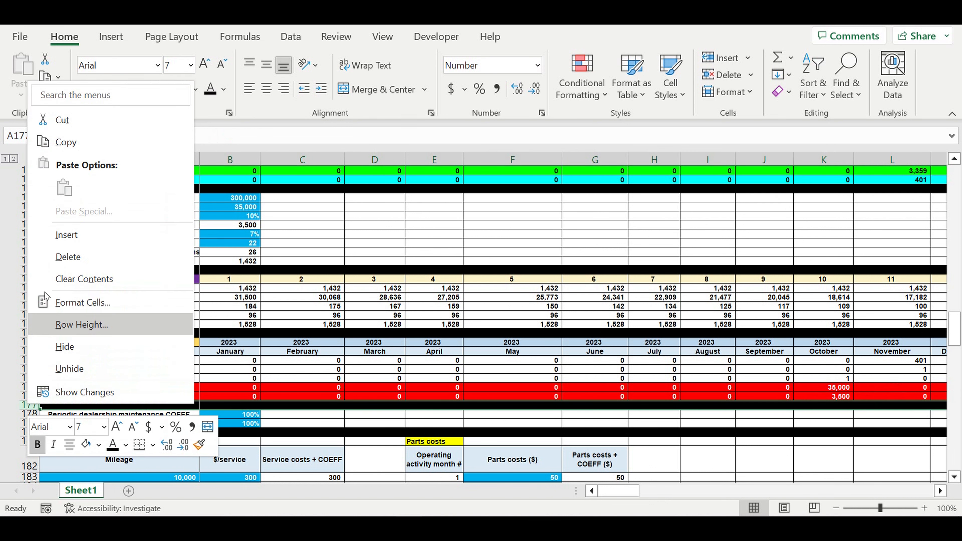
click(54, 235)
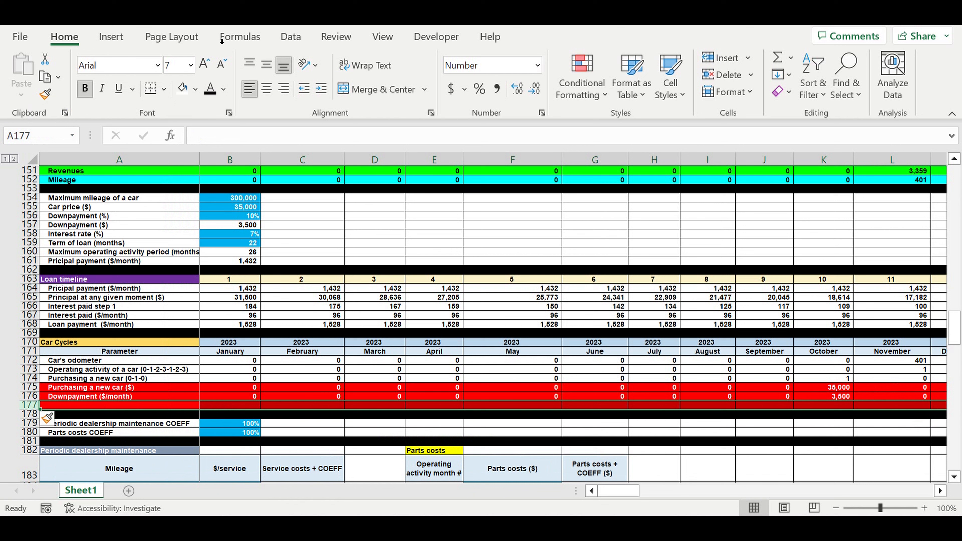
key(ctrl+z)
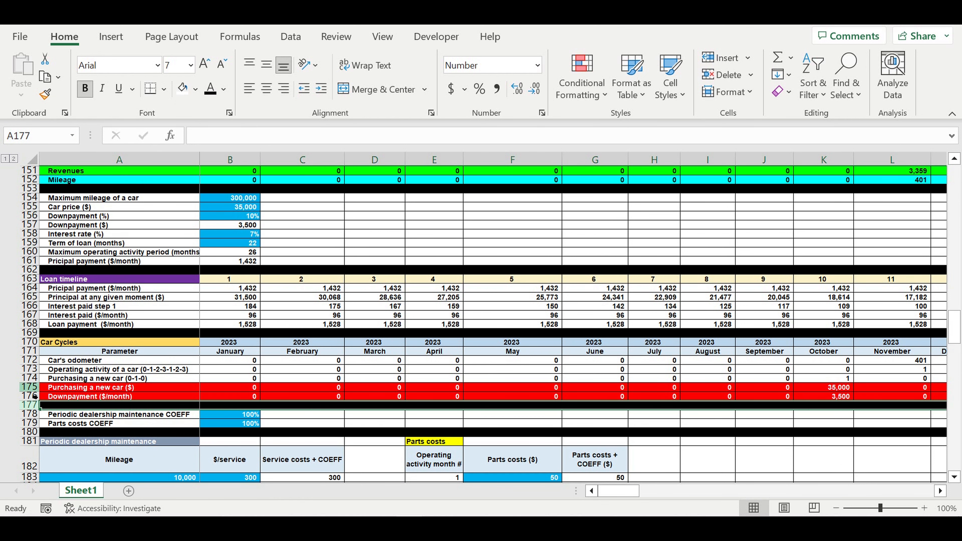
Insert a row above Purchasing a new car ($) and label it "Loan payments start (0-1-0)" in A175.
click(29, 387)
right_click(28, 387)
click(60, 221)
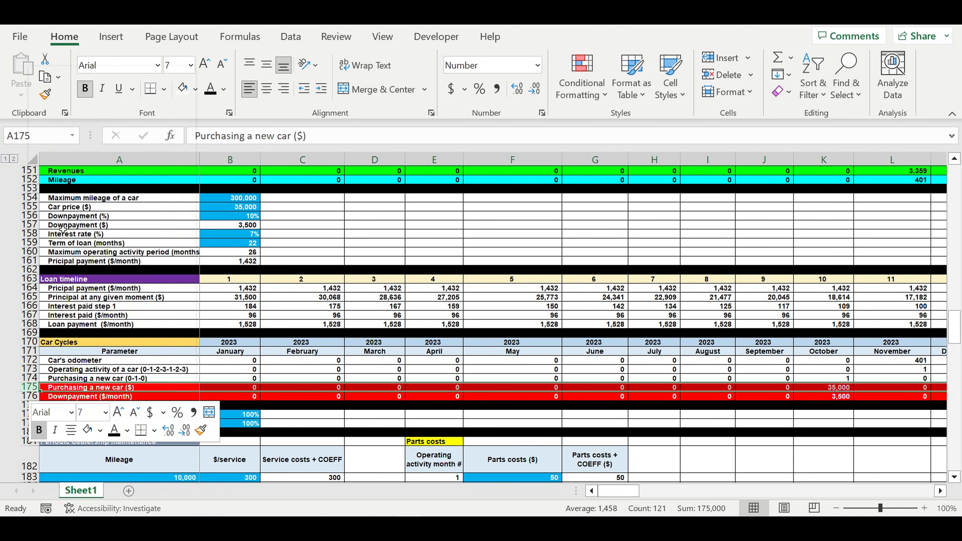
click(86, 393)
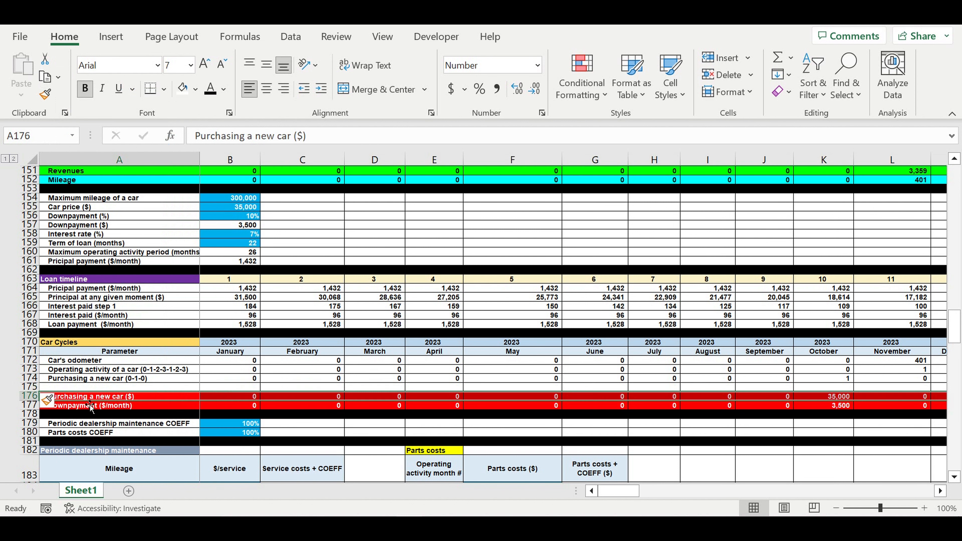
click(86, 390)
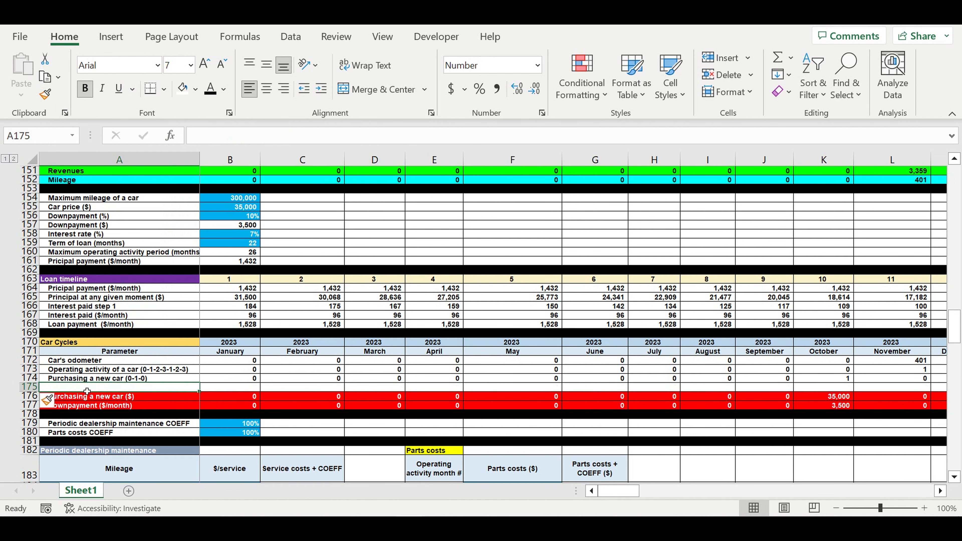
text(Loan)
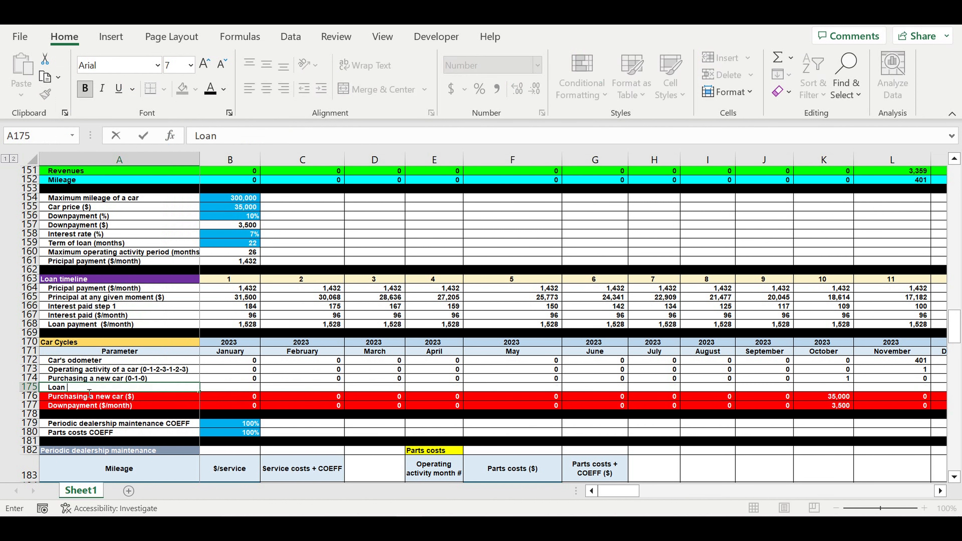
text( payments sta)
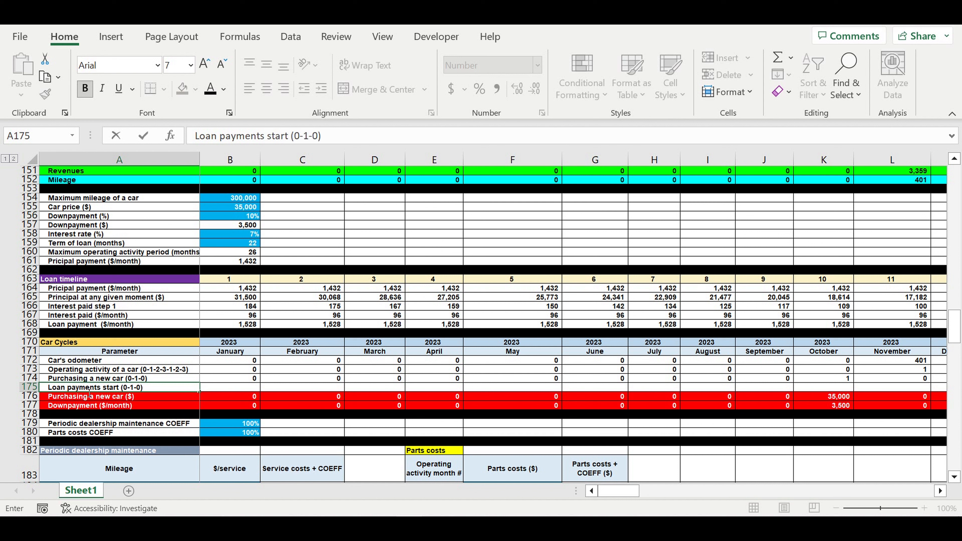
text(rt (0-1-0))
key(Return)
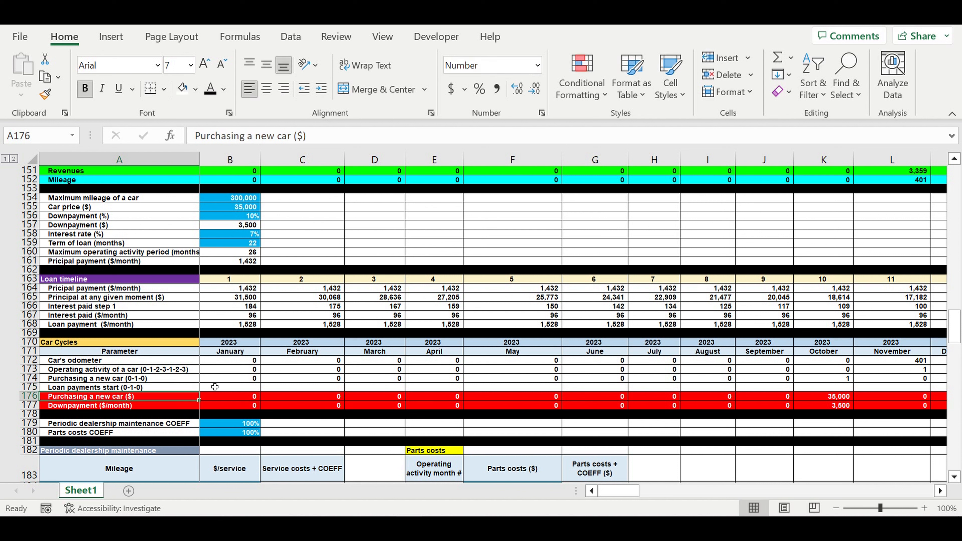
Enter the January 2023 loan payments start formula =IF(B173=1,1,0) in B175, testing the operating activity of the car.
click(221, 388)
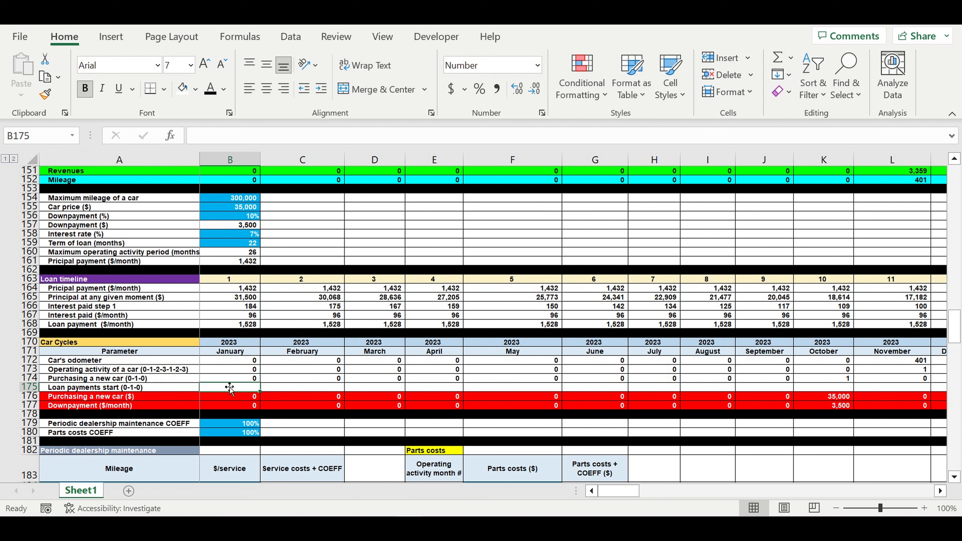
text(=if()
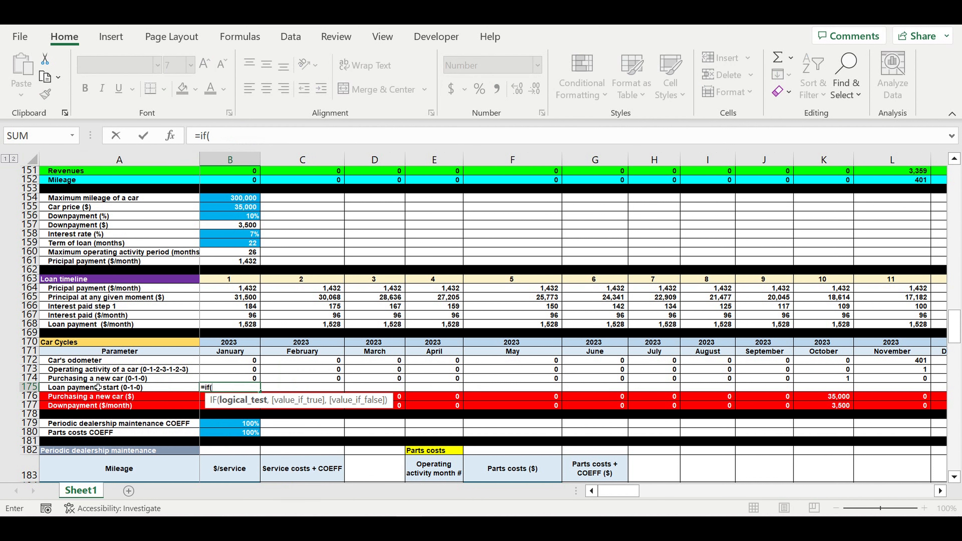
click(212, 370)
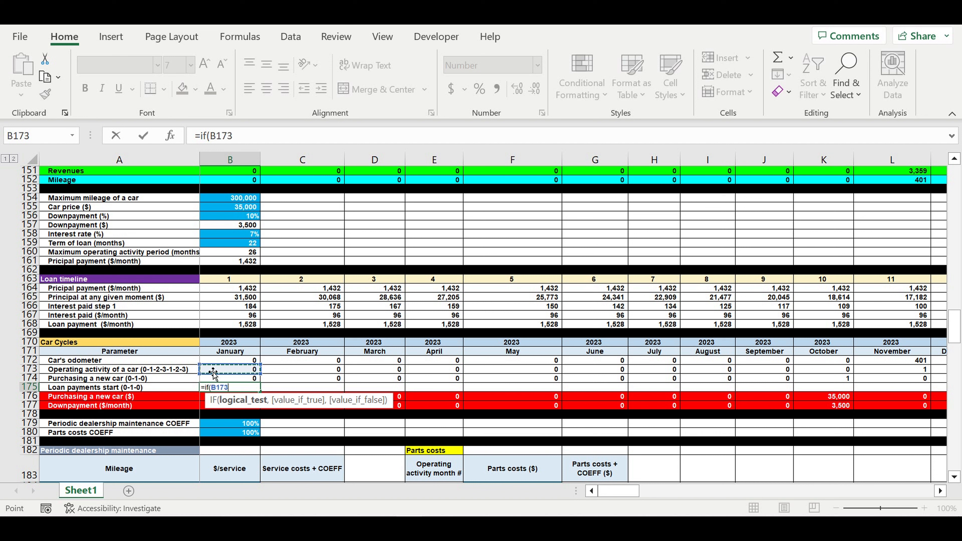
text(=1,1,0)
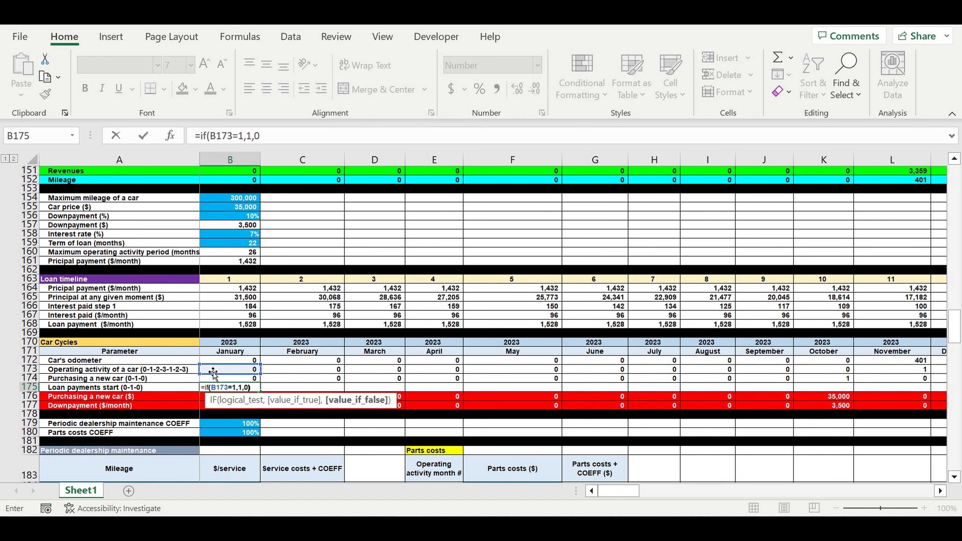
key(Return)
Fill the loan payments start formula from B175 across the row through December 2032.
click(241, 389)
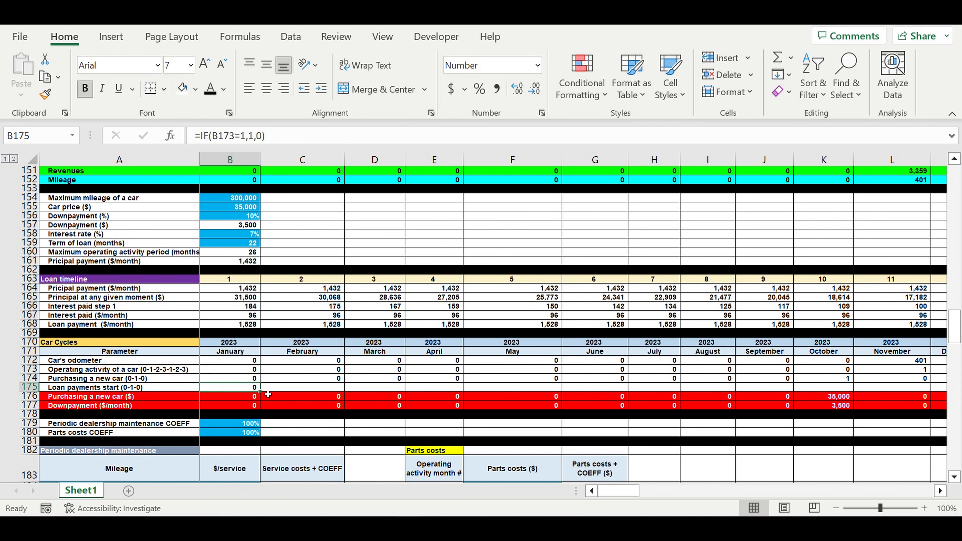
drag(265, 396, 860, 390)
click(612, 387)
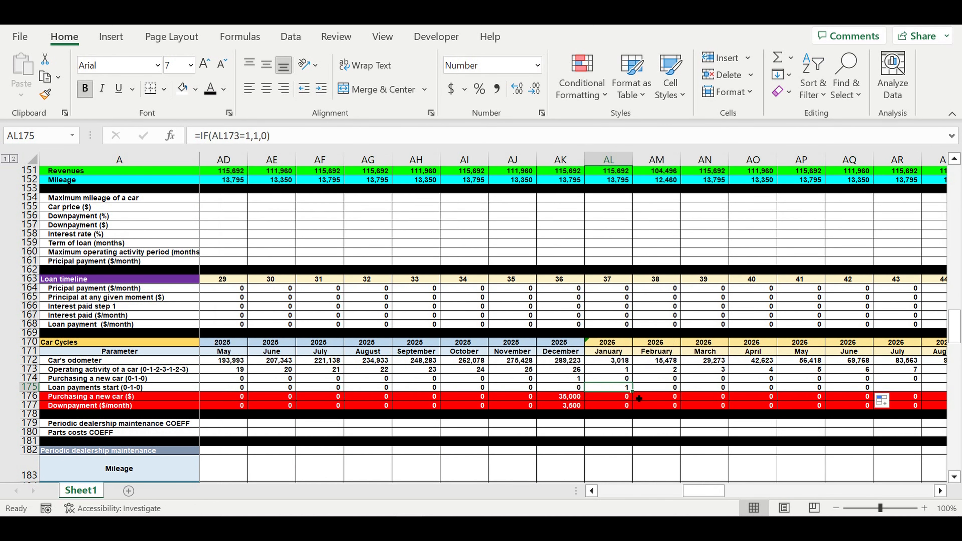
drag(633, 392, 822, 387)
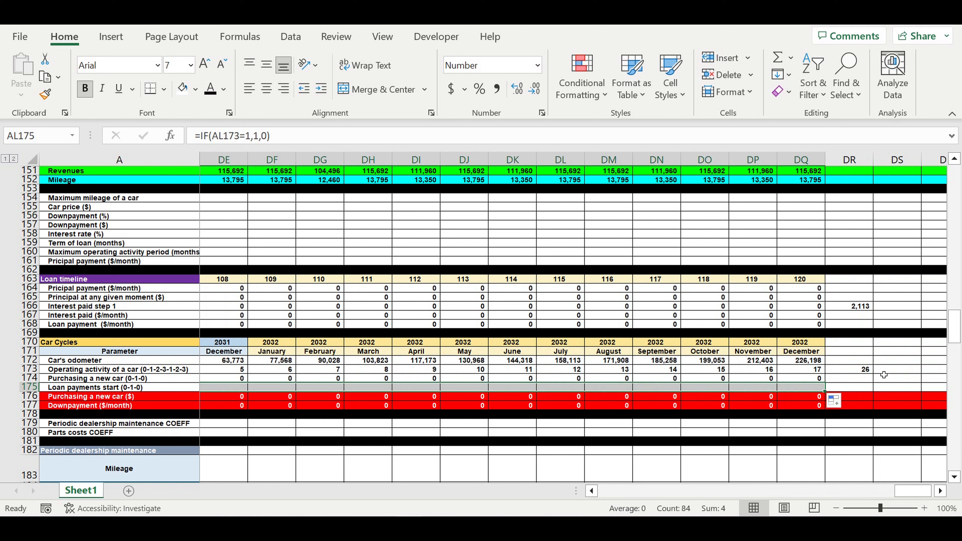
click(764, 353)
Give the entire Loan payments start row 175 a cyan fill.
click(29, 387)
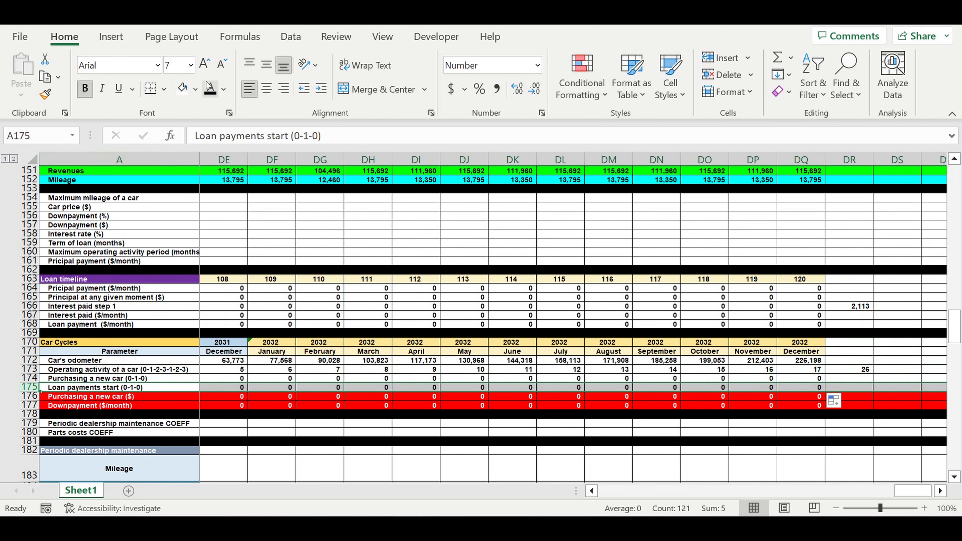
click(196, 88)
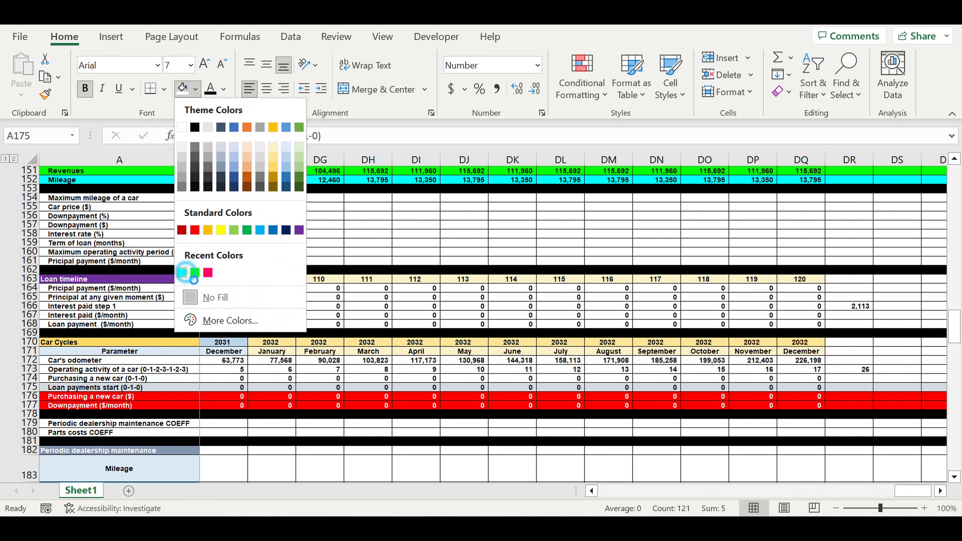
click(183, 272)
click(435, 270)
Copy the Parts costs header rows 409 and 410 and paste them at A413, below the Parts costs section.
drag(886, 493, 592, 492)
scroll(293, 364, down, 5)
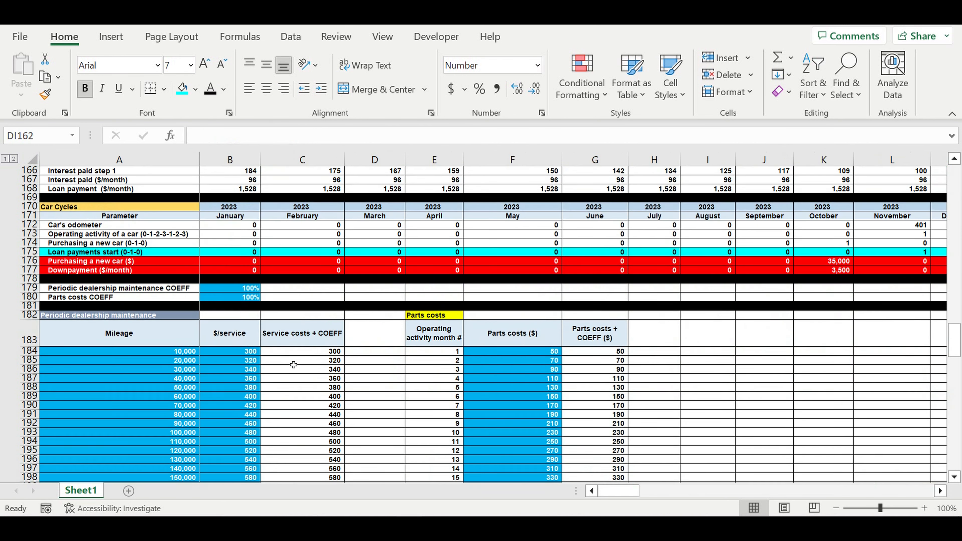
scroll(294, 364, down, 20)
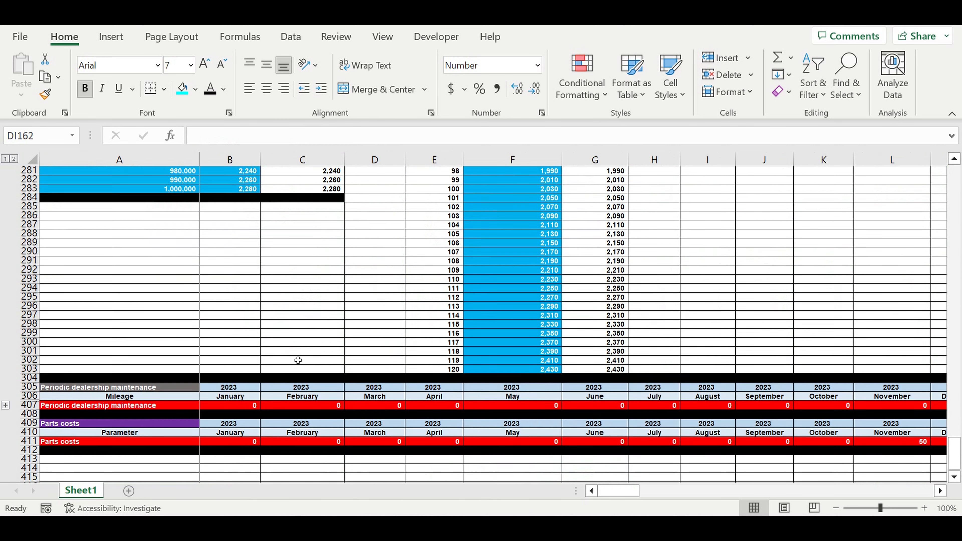
scroll(298, 360, down, 5)
drag(29, 288, 29, 299)
key(ctrl+c)
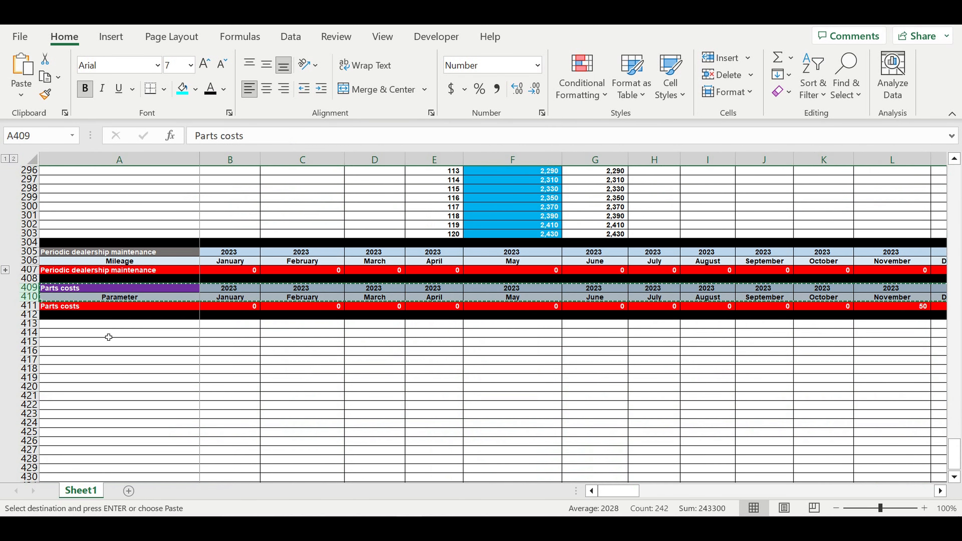
click(100, 328)
key(ctrl+v)
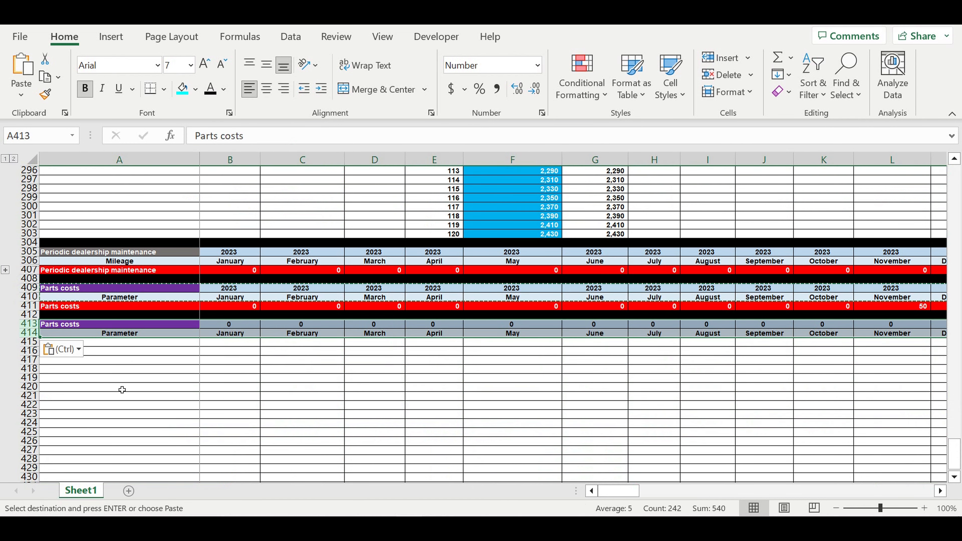
click(119, 386)
Relink the year in B413 of the pasted header with the formula =B305.
click(226, 324)
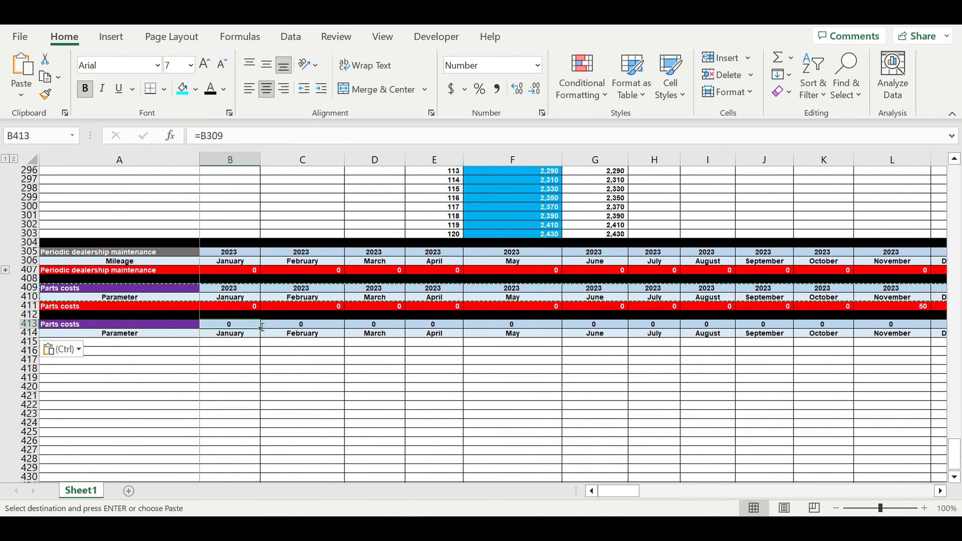
text(=)
click(237, 254)
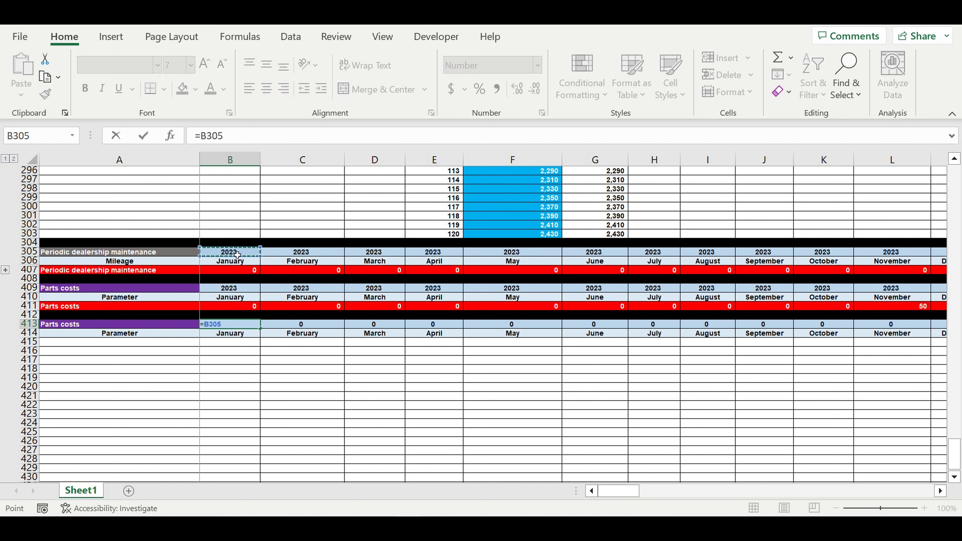
key(Return)
click(114, 404)
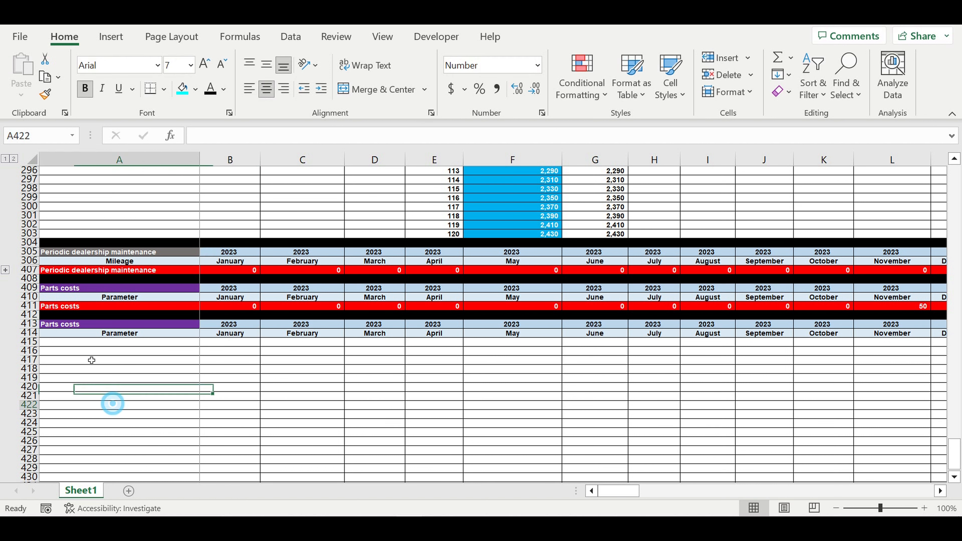
Rename the pasted section header in A413 "Loan (0-1-0)" and give the cell a green fill.
click(157, 325)
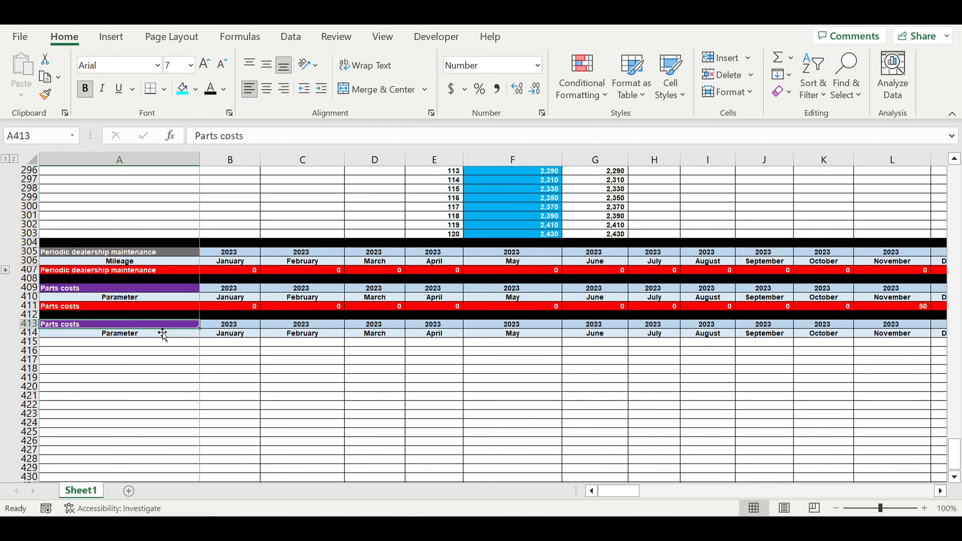
text(Loan (0-1-0)
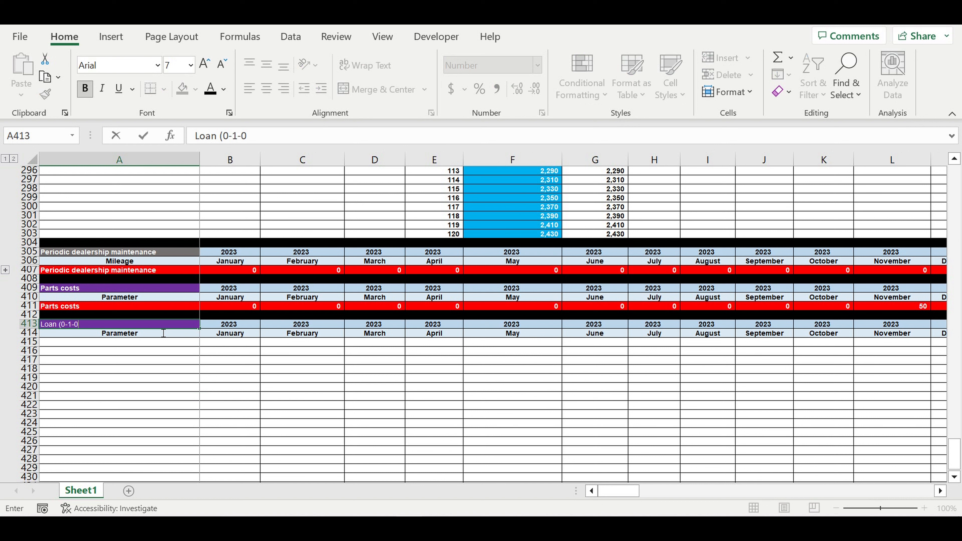
key(Return)
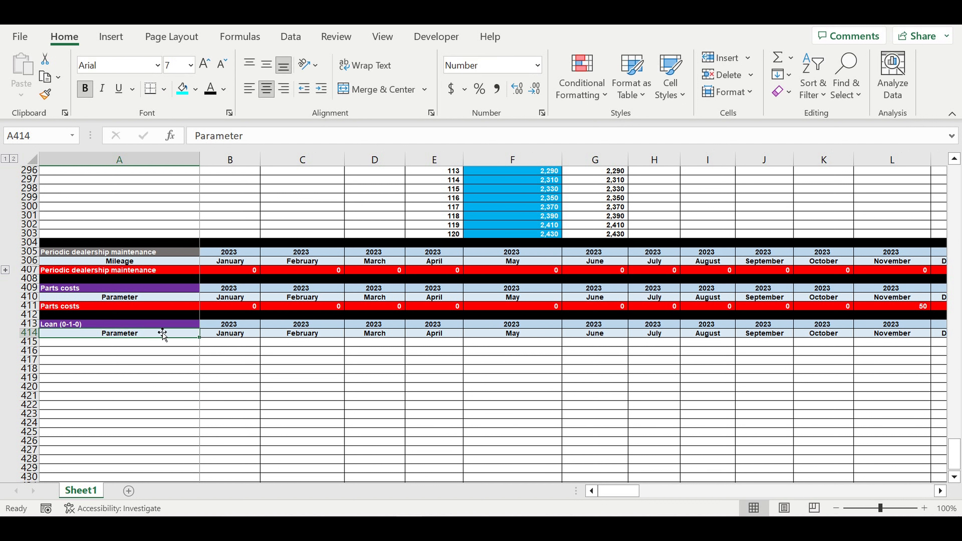
click(161, 324)
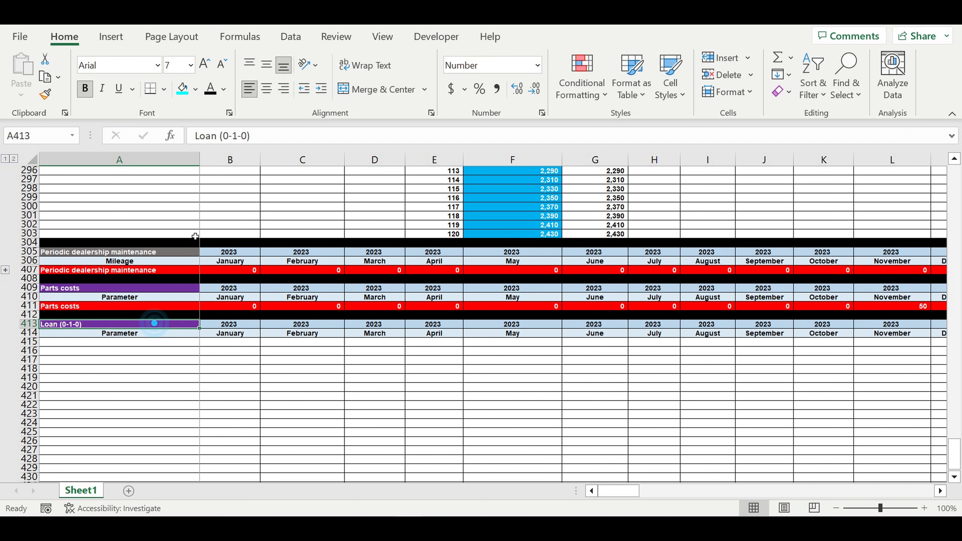
click(196, 90)
click(247, 230)
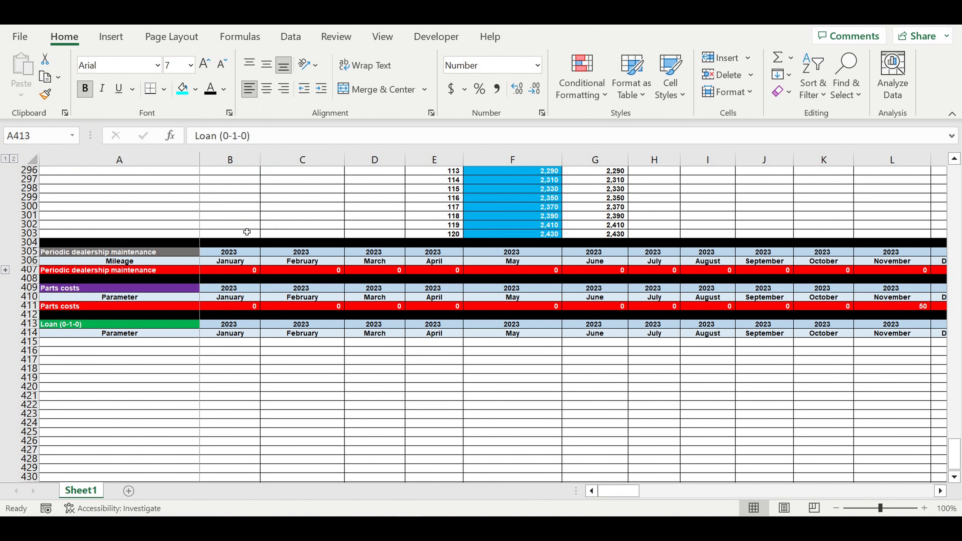
Start the month numbering under the Loan (0-1-0) header with 1 in B415 and =B415+1 in C415.
click(222, 343)
text(1)
click(307, 345)
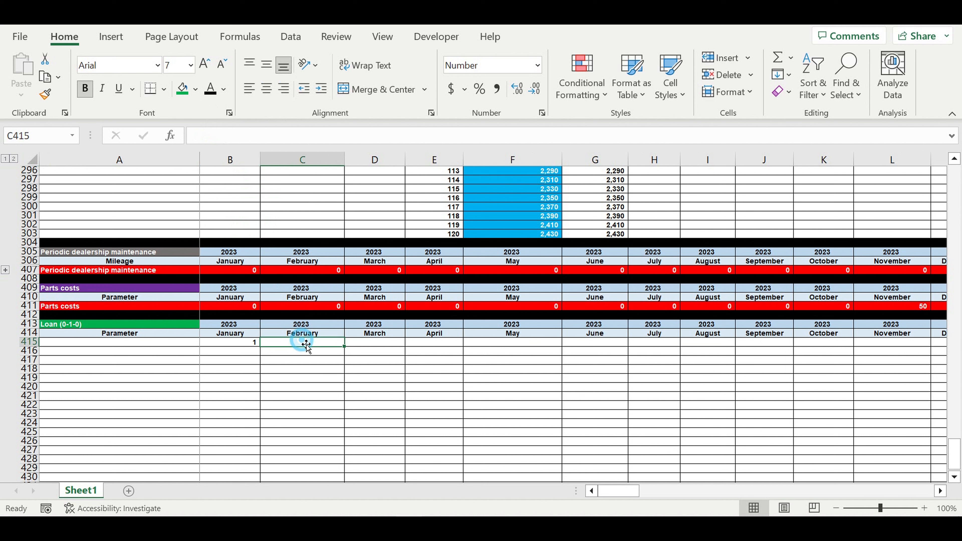
text(=)
click(243, 344)
text(+1)
key(Return)
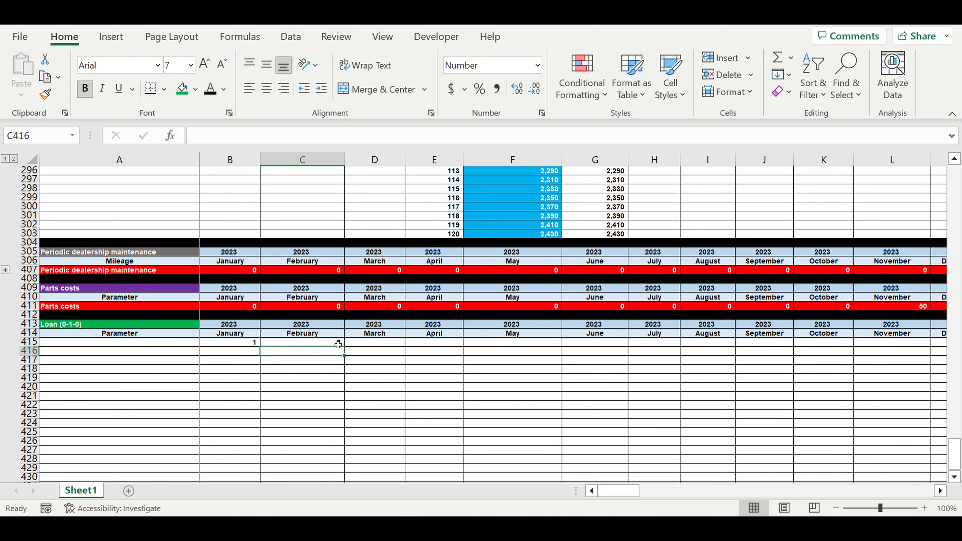
Center A415:C415 and give these cells a light yellow fill.
click(243, 342)
drag(193, 343, 295, 339)
click(266, 88)
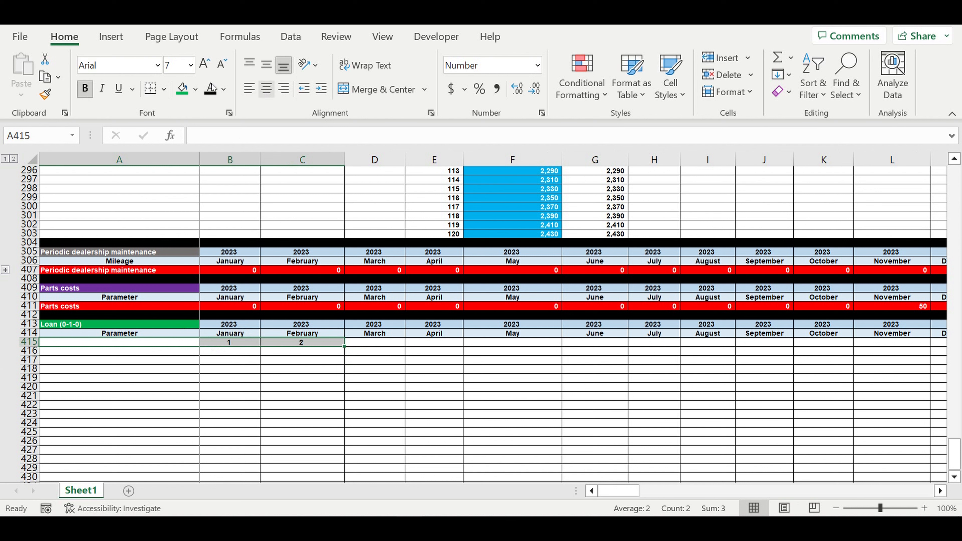
click(195, 88)
click(273, 145)
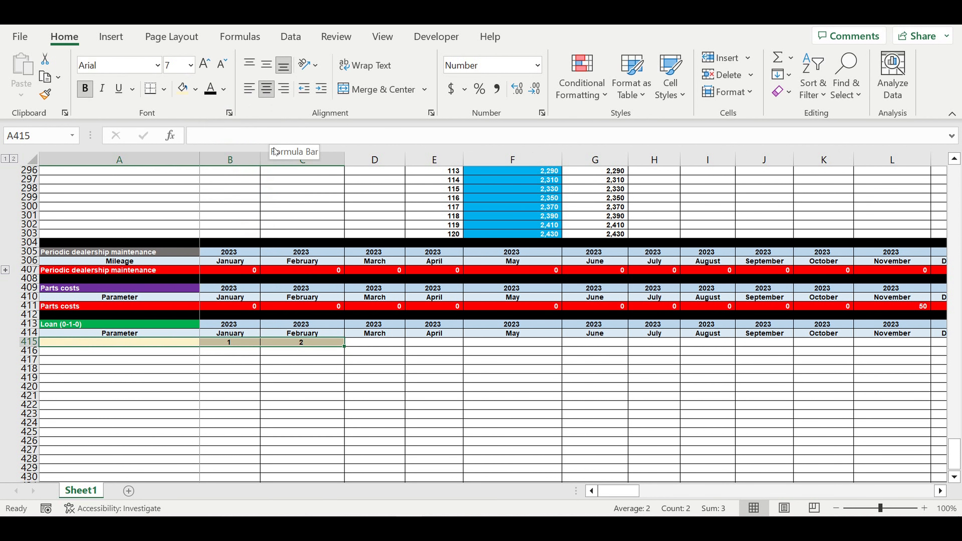
click(316, 334)
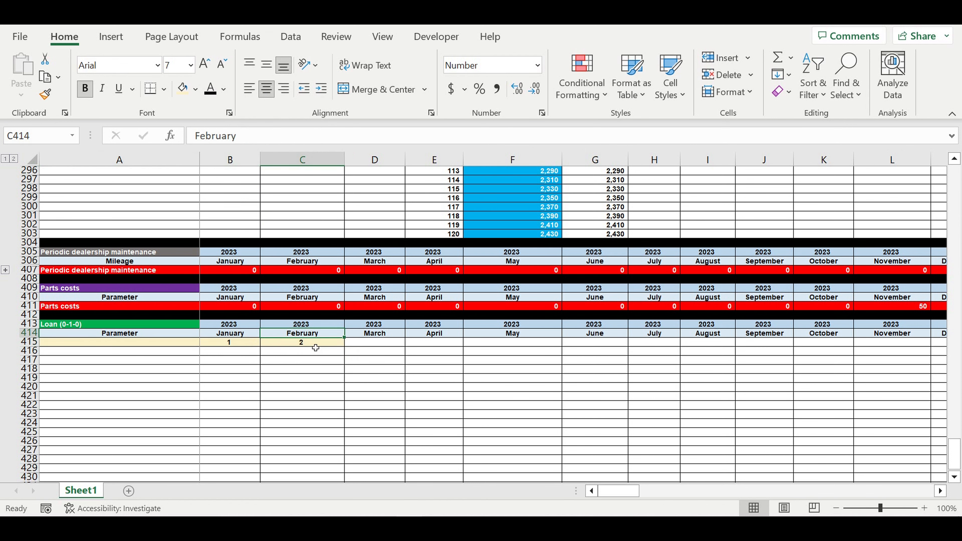
Fill the month numbering from C415 across the row through December 2032, up to month 120.
click(317, 342)
drag(344, 346, 882, 358)
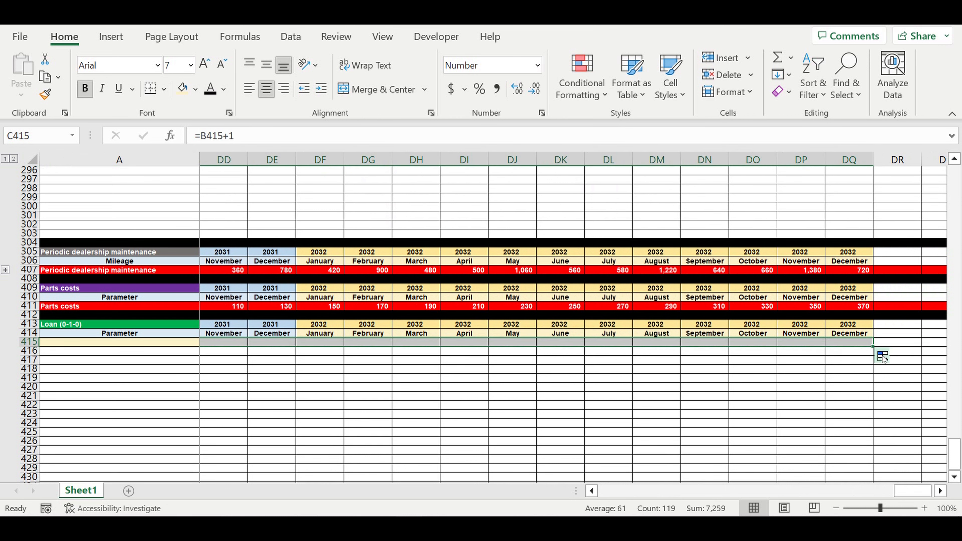
click(834, 380)
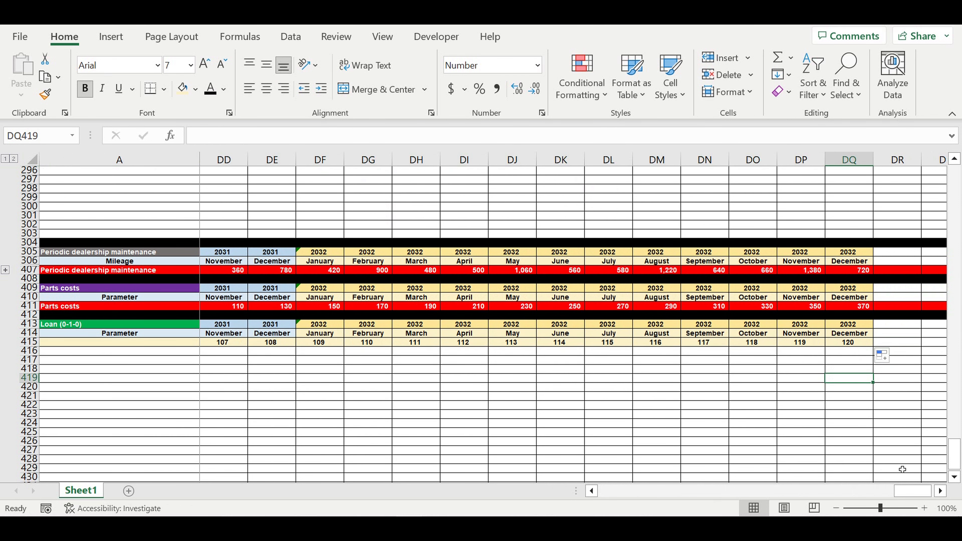
Extend the light yellow formatting of A415 down to A417 and enter 1 in A416.
drag(842, 492, 113, 508)
click(181, 355)
click(191, 343)
drag(200, 347, 201, 364)
click(192, 354)
text(1)
key(Return)
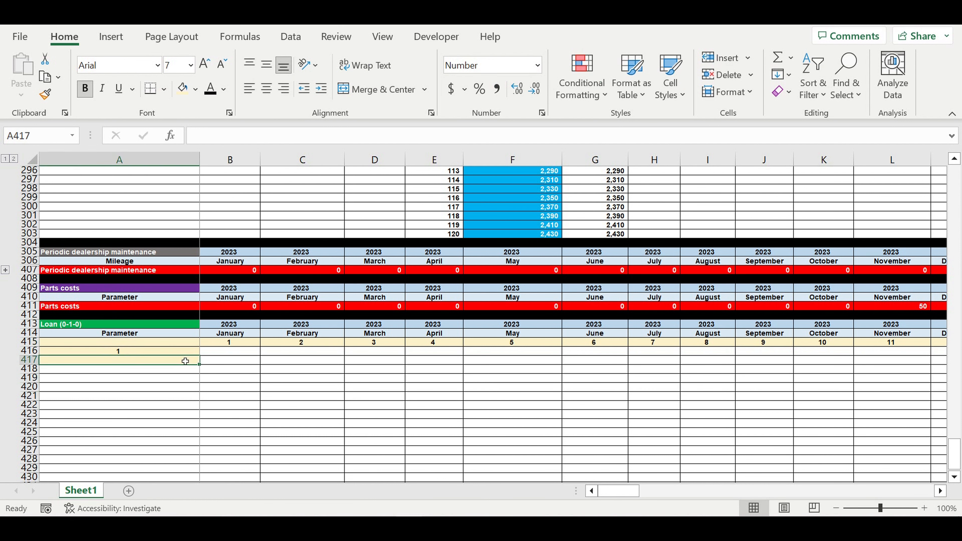
Enter =A416+1 in A417 to continue the row numbering under the first loan month.
text(=)
click(176, 355)
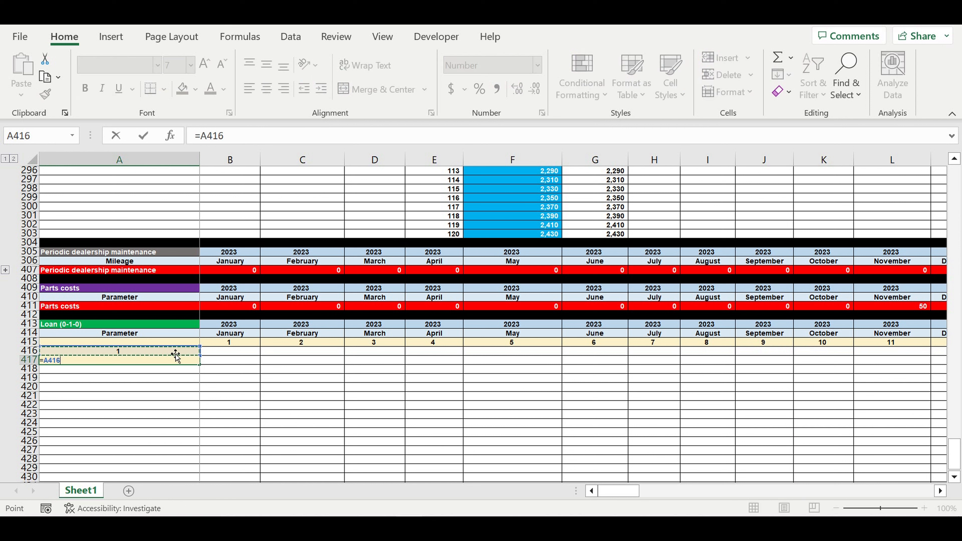
text(+1)
key(Return)
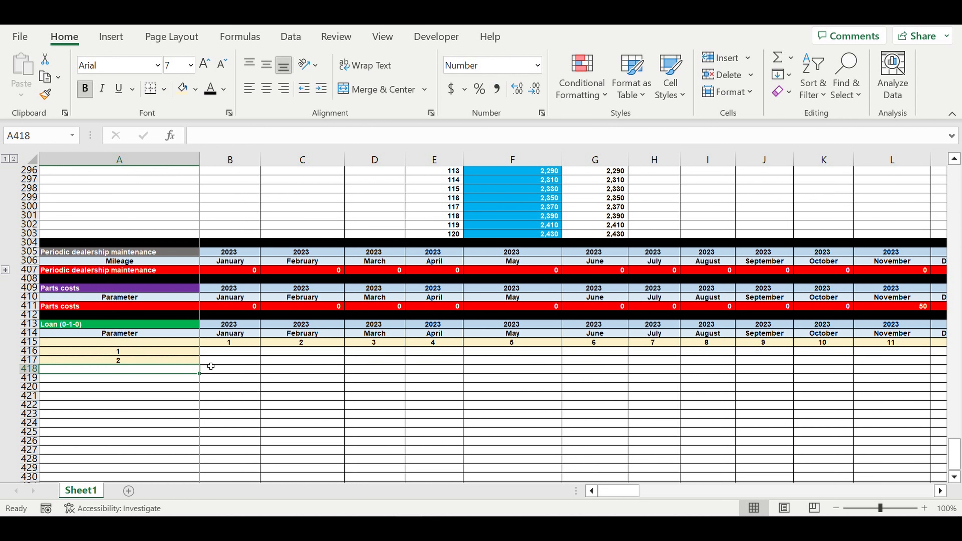
Fill the A417 numbering formula down column A through A535, up to month 120.
click(188, 362)
drag(204, 368, 211, 404)
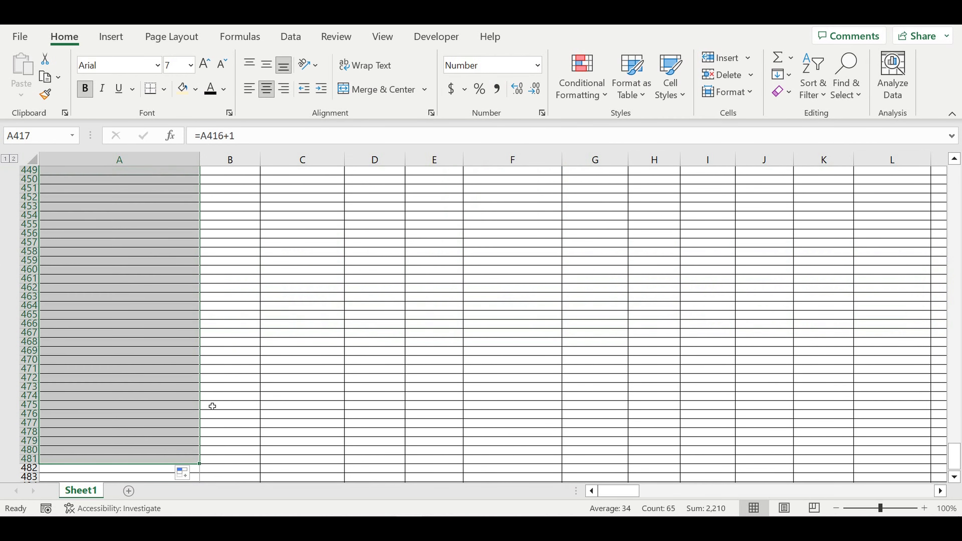
scroll(199, 330, down, 7)
drag(198, 276, 226, 483)
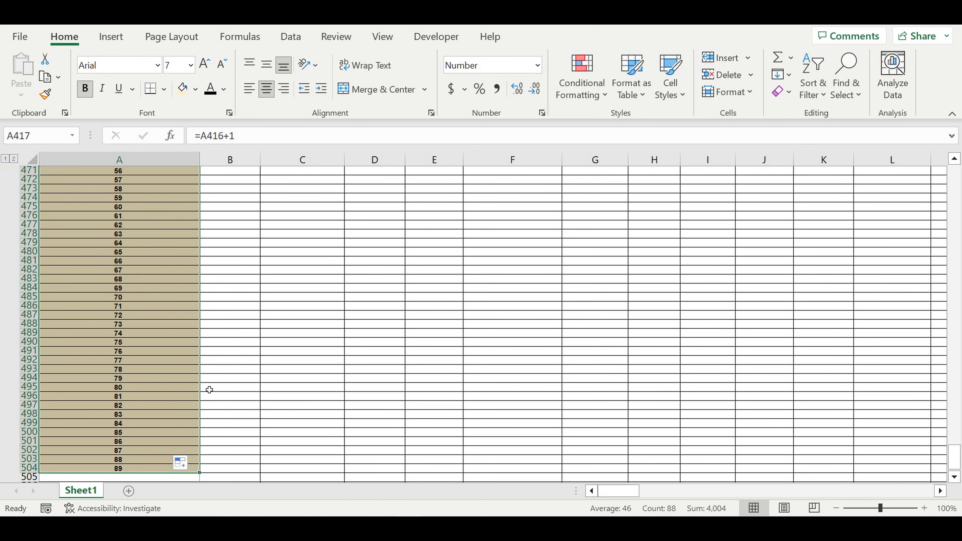
scroll(208, 389, down, 8)
drag(203, 261, 223, 450)
scroll(223, 404, down, 7)
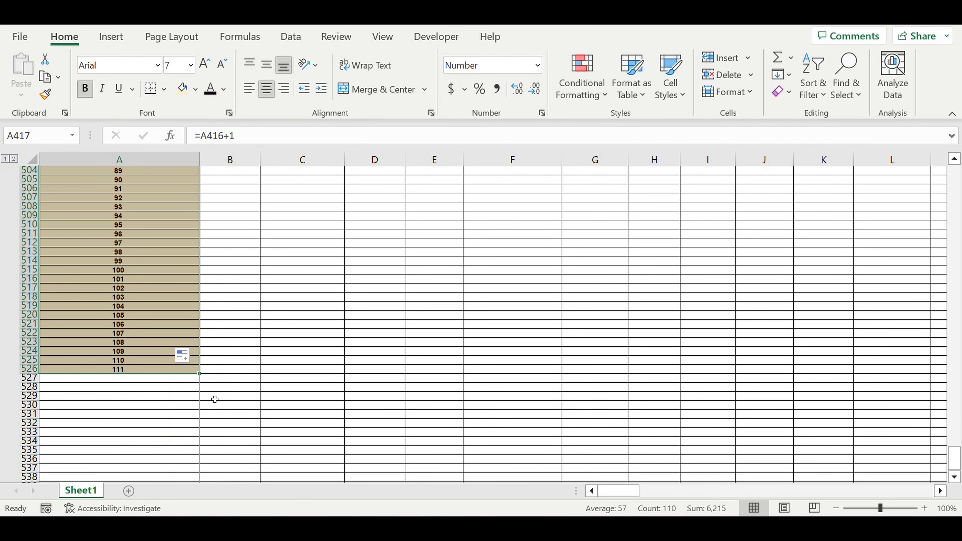
drag(203, 270, 211, 335)
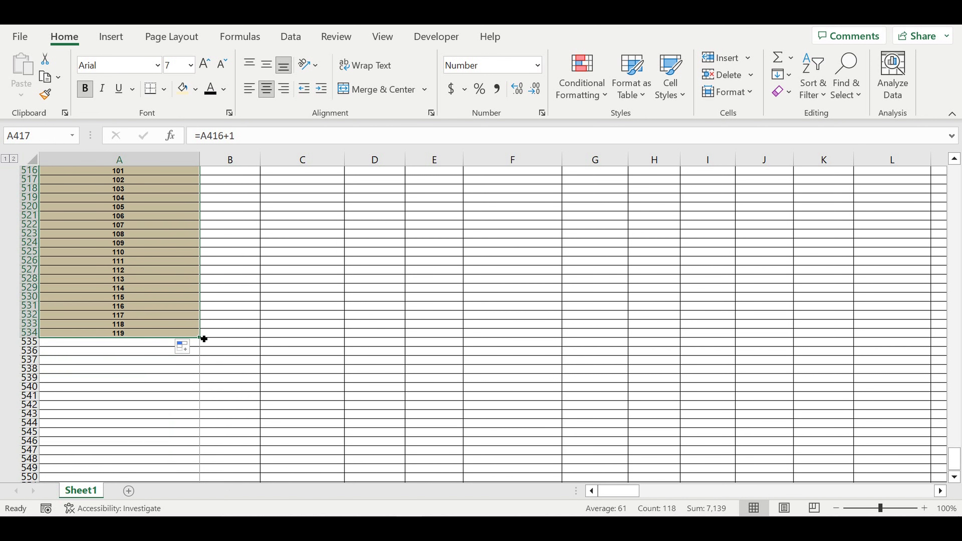
drag(202, 341, 197, 344)
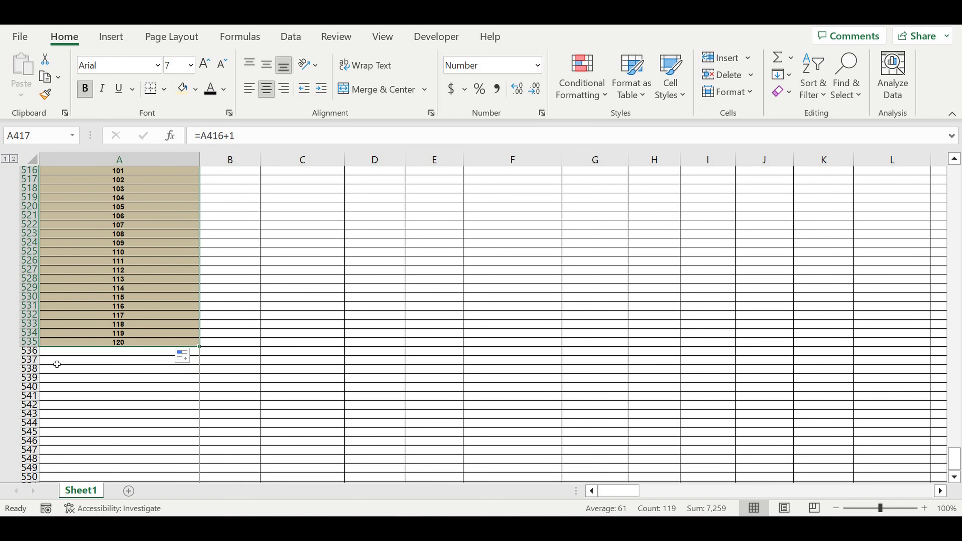
Fill the whole of row 536 with black as a separator below the loan matrix.
click(30, 350)
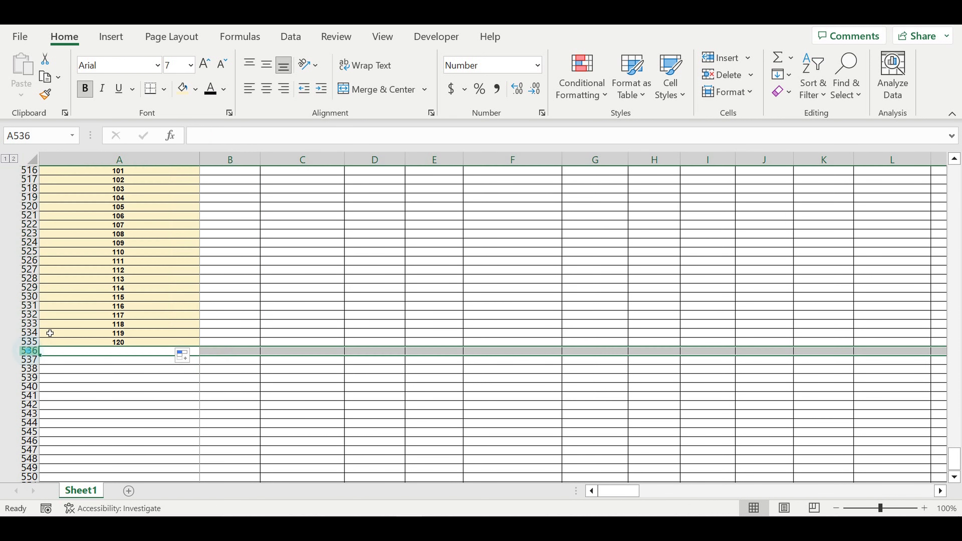
click(196, 89)
click(195, 121)
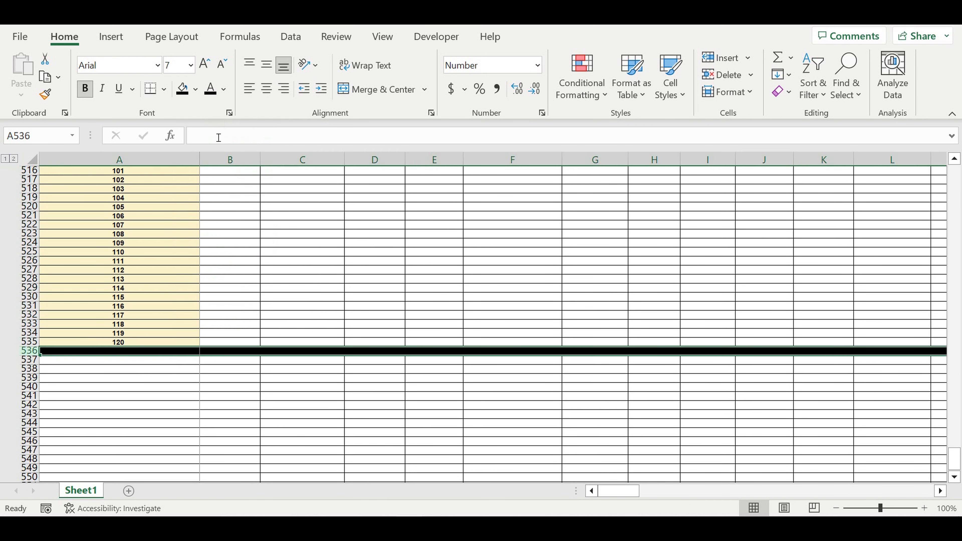
click(304, 261)
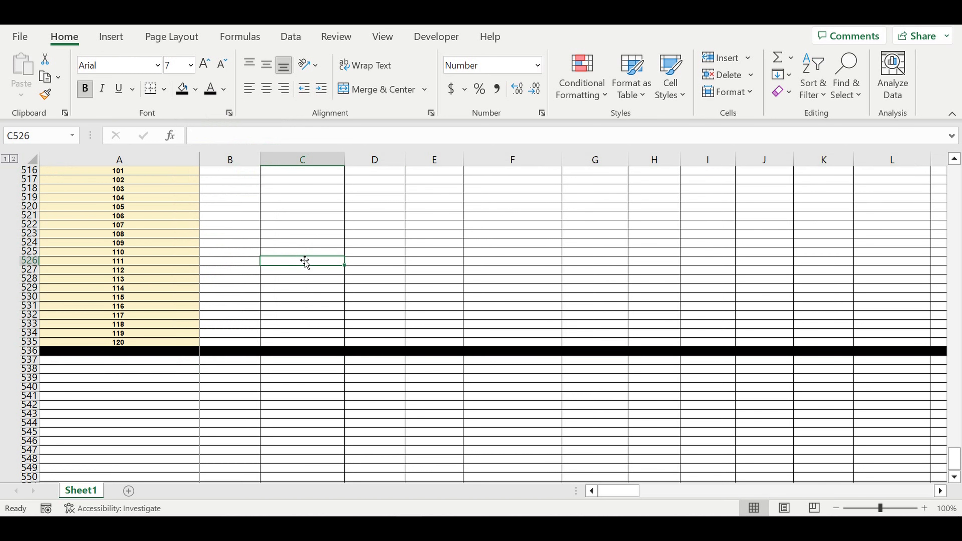
Start an IF formula in B416 that tests B$415=$A416, locking the month row and the numbering column.
scroll(333, 303, up, 20)
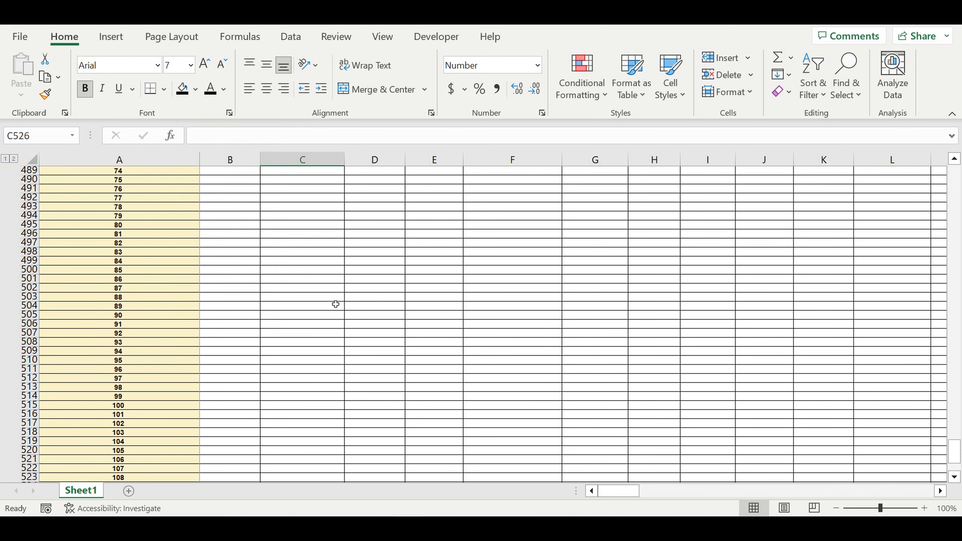
scroll(335, 305, up, 9)
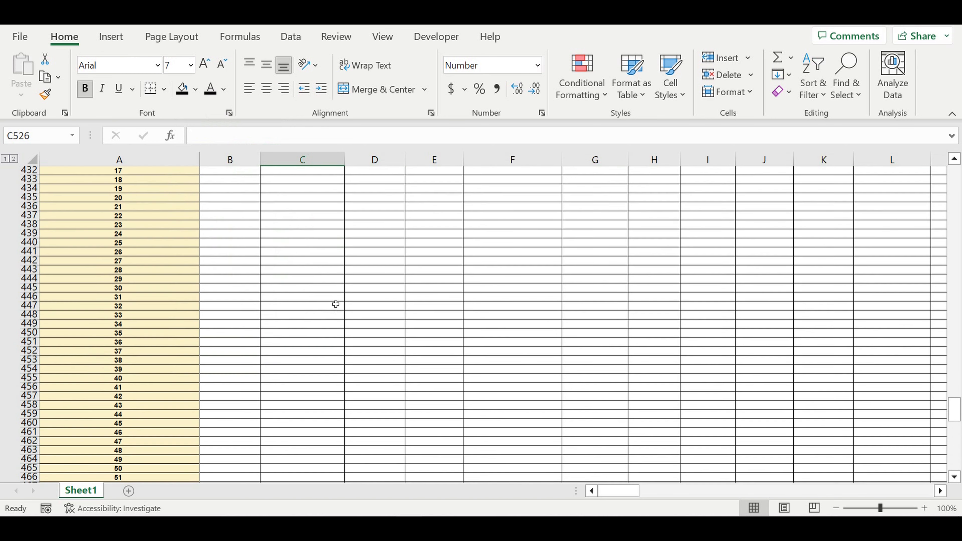
click(229, 270)
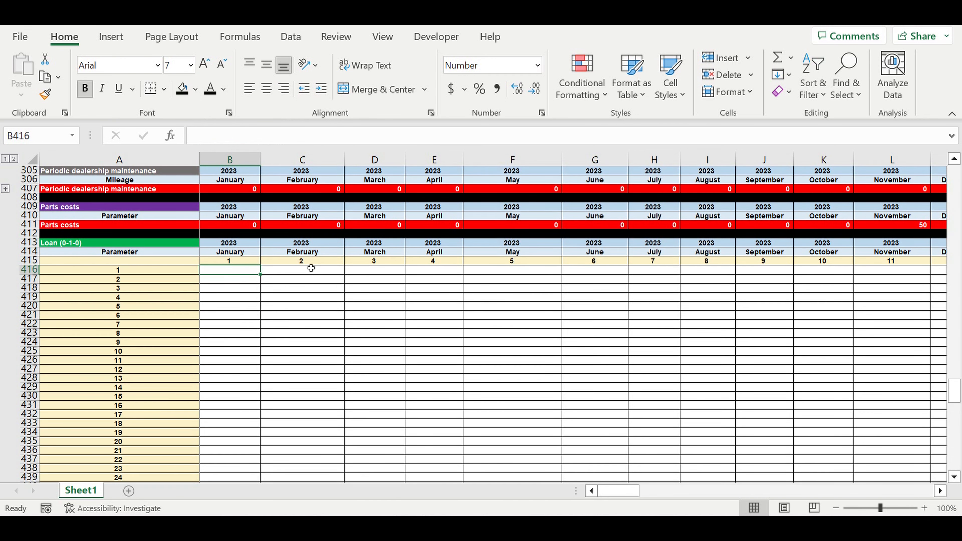
text(=if)
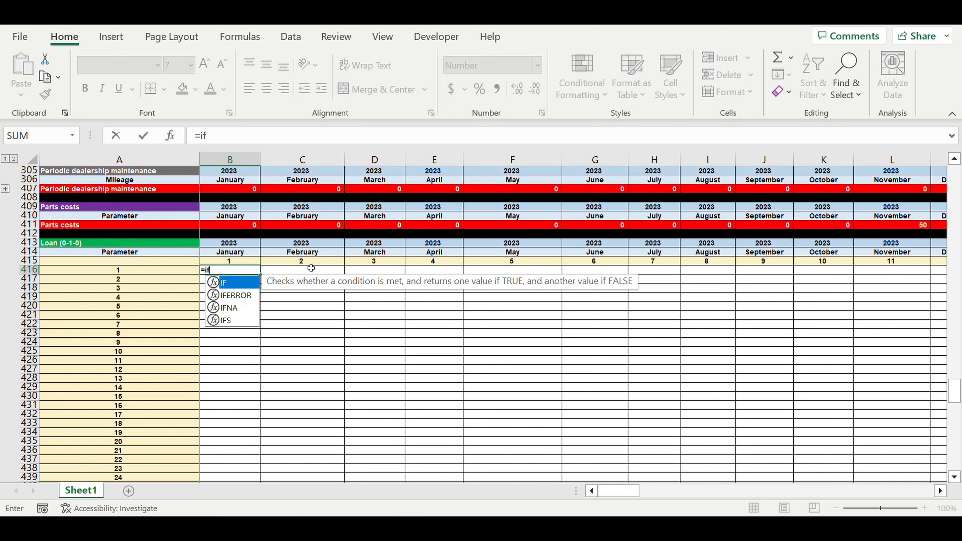
text(()
click(229, 265)
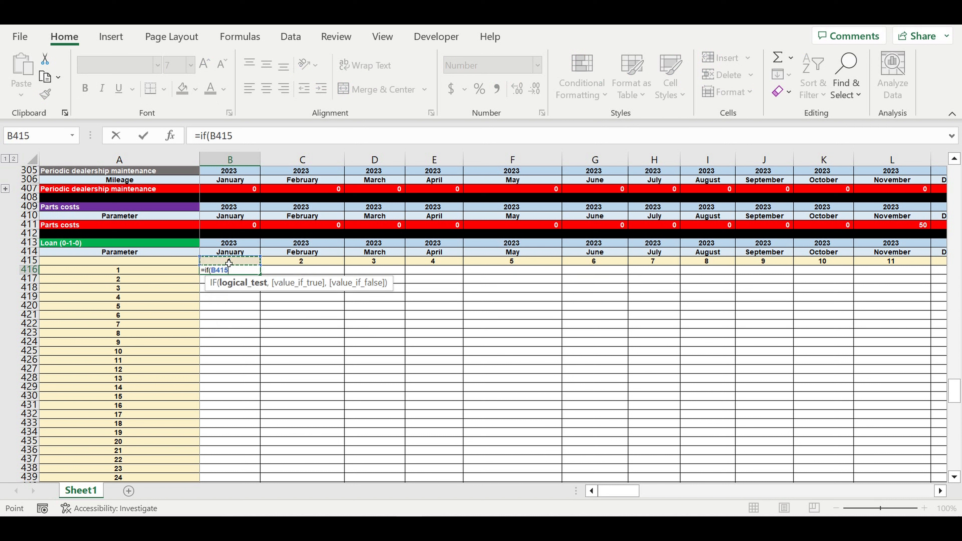
click(216, 137)
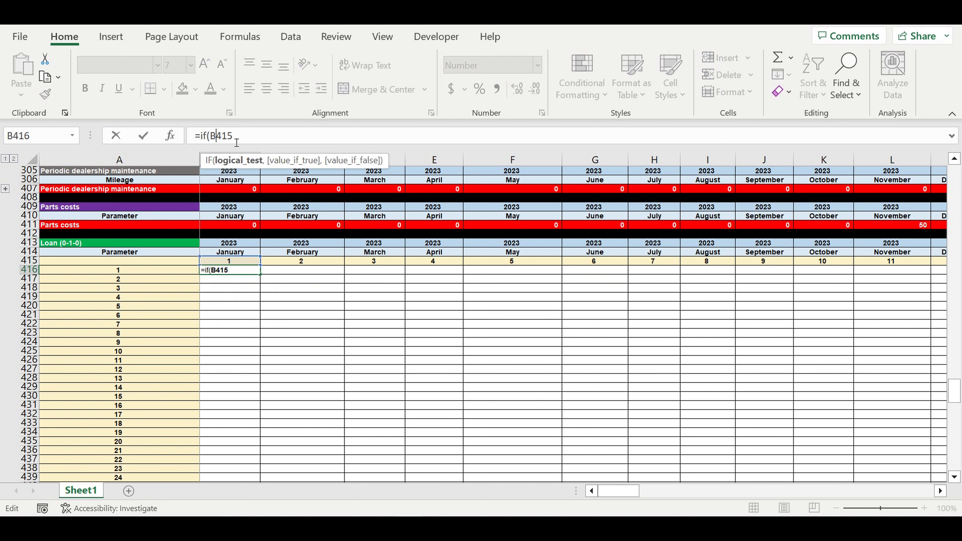
text($)
click(257, 136)
click(123, 271)
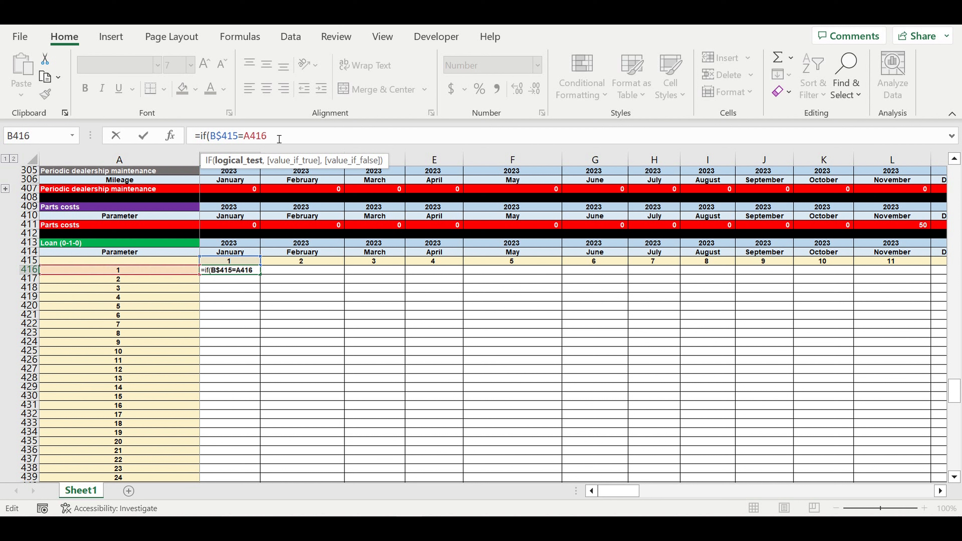
text($A416,)
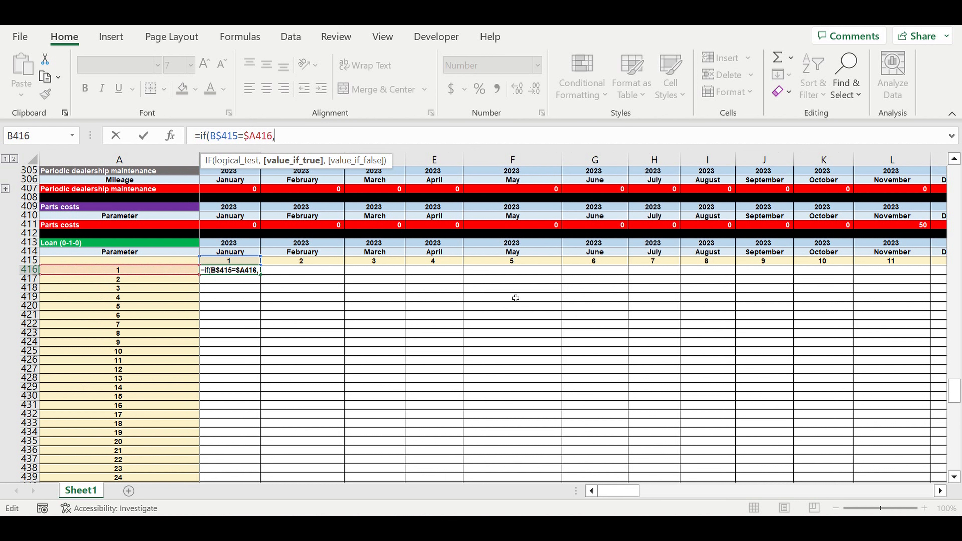
Complete the B416 formula with the Loan payments start value B$175 if true and 0 if false.
scroll(516, 298, up, 20)
scroll(459, 291, up, 17)
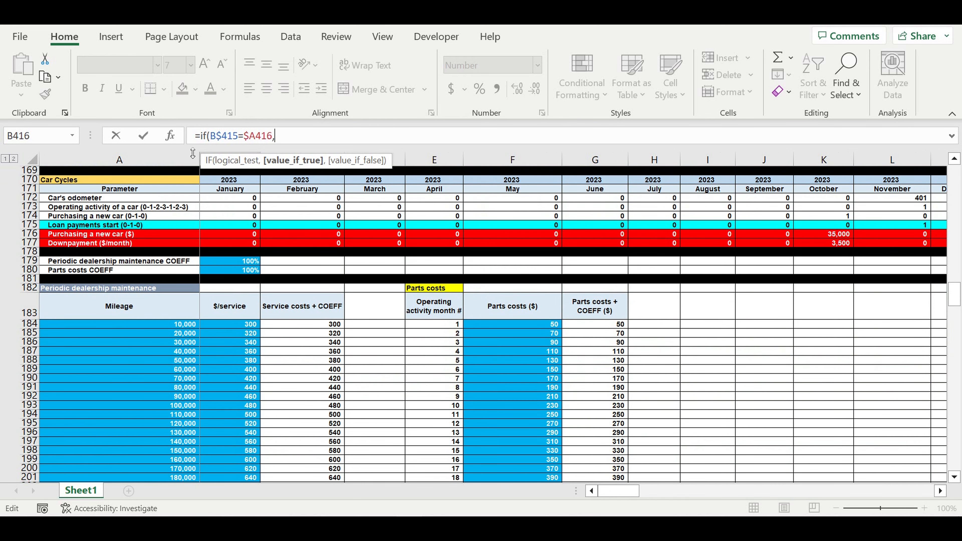
click(236, 228)
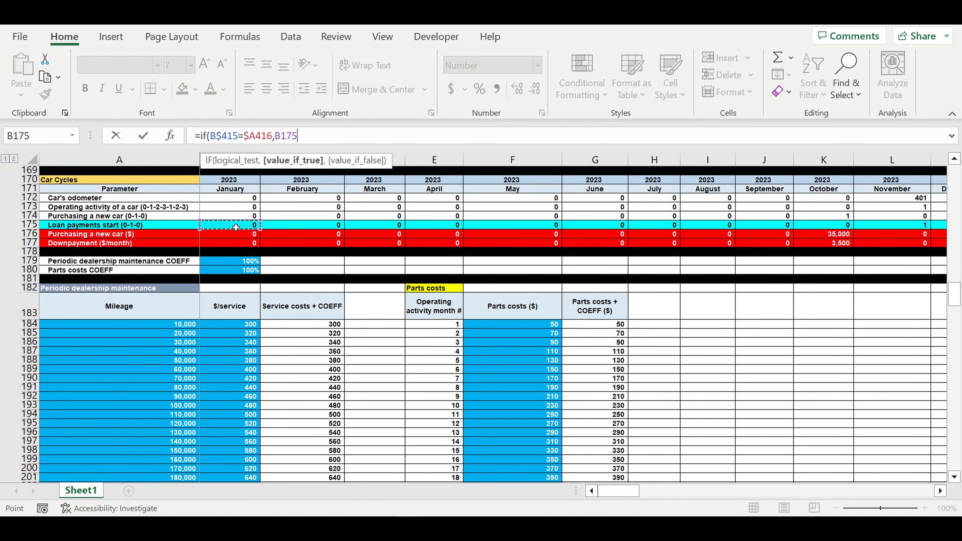
click(299, 137)
text($175,0)
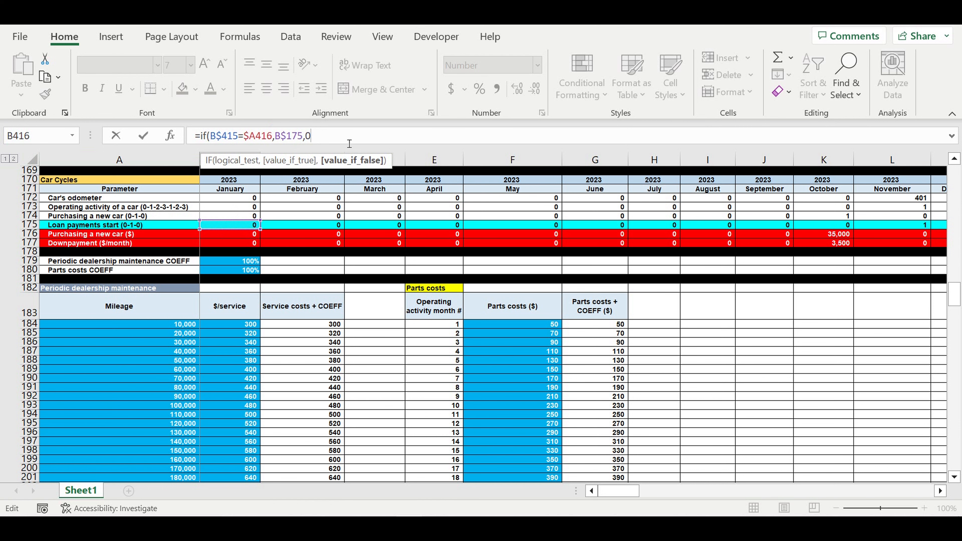
key(Return)
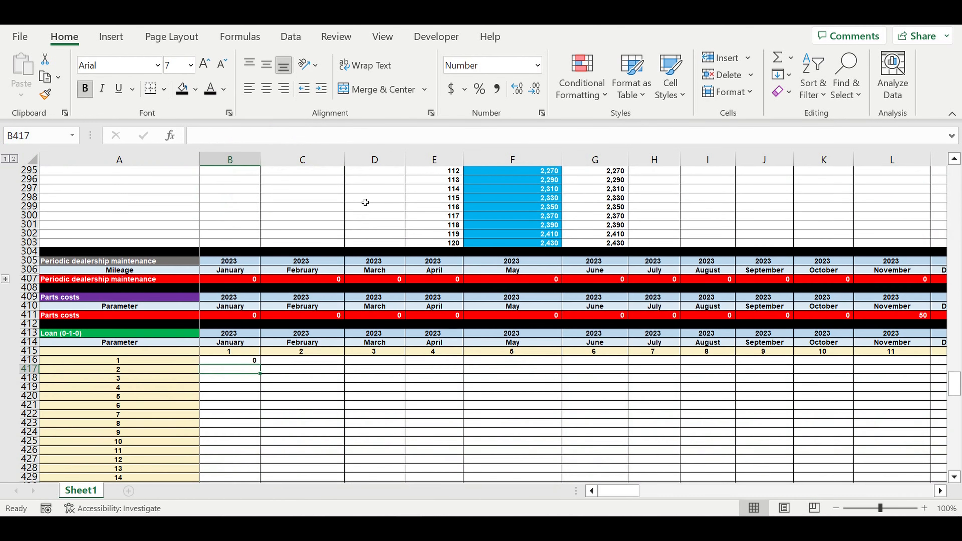
Fill the B416 formula across to column DQ and down to row 535 to cover the whole loan matrix.
scroll(365, 203, down, 1)
click(252, 334)
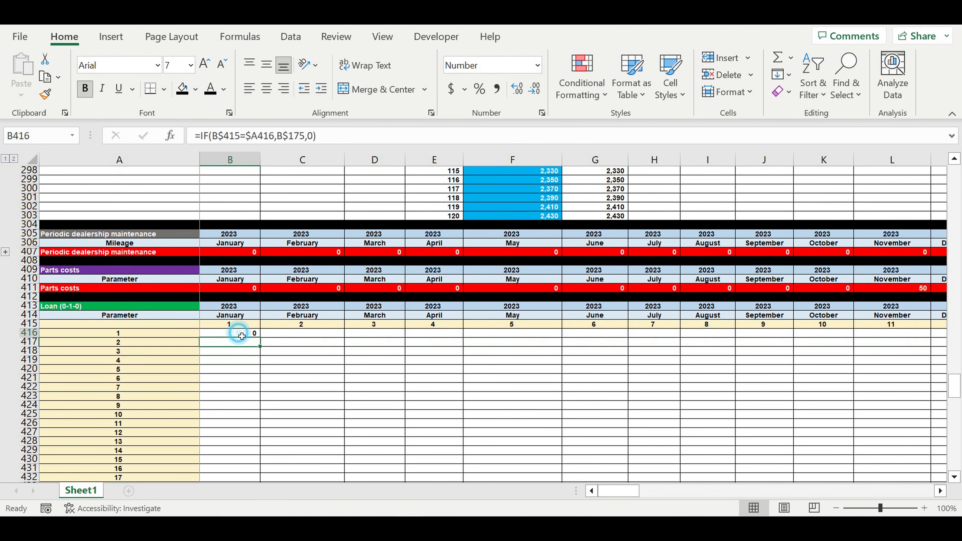
mouse_move(265, 343)
mouse_down()
mouse_move(261, 476)
mouse_move(281, 468)
mouse_move(275, 452)
mouse_move(266, 470)
mouse_move(895, 462)
mouse_move(867, 462)
mouse_move(822, 229)
mouse_move(876, 230)
mouse_up()
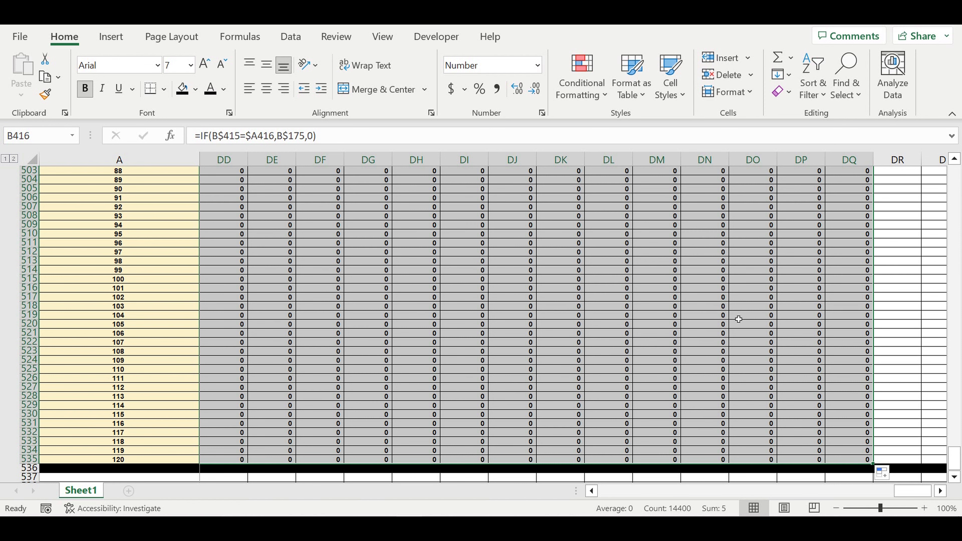
Check the filled loan matrix from its December 2032 end back to the first months of 2023.
scroll(738, 319, up, 20)
scroll(743, 306, up, 5)
scroll(769, 330, down, 4)
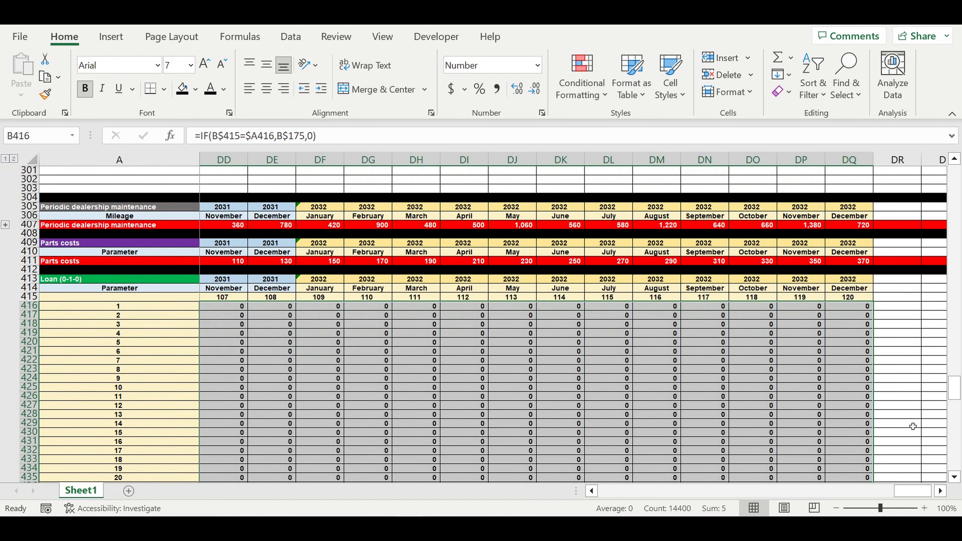
drag(923, 489, 616, 498)
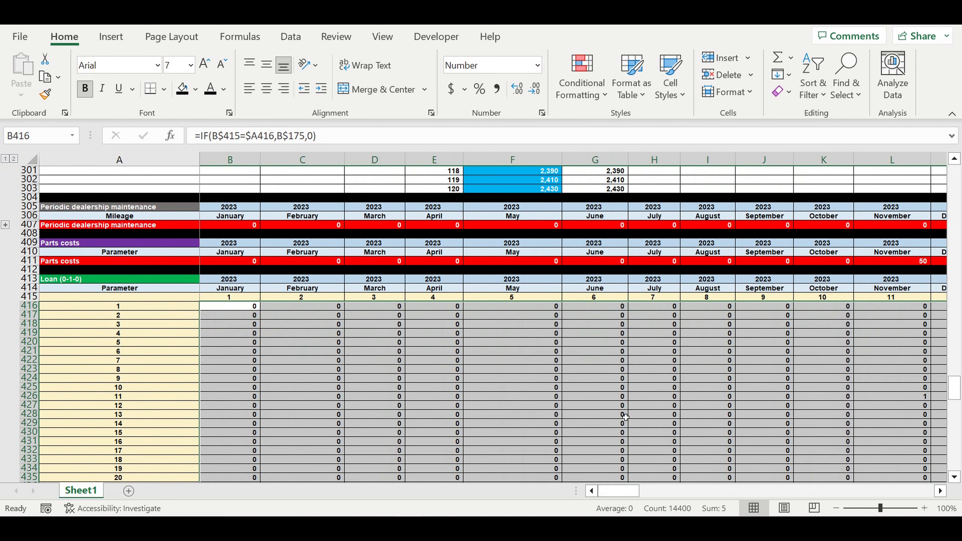
scroll(717, 400, down, 2)
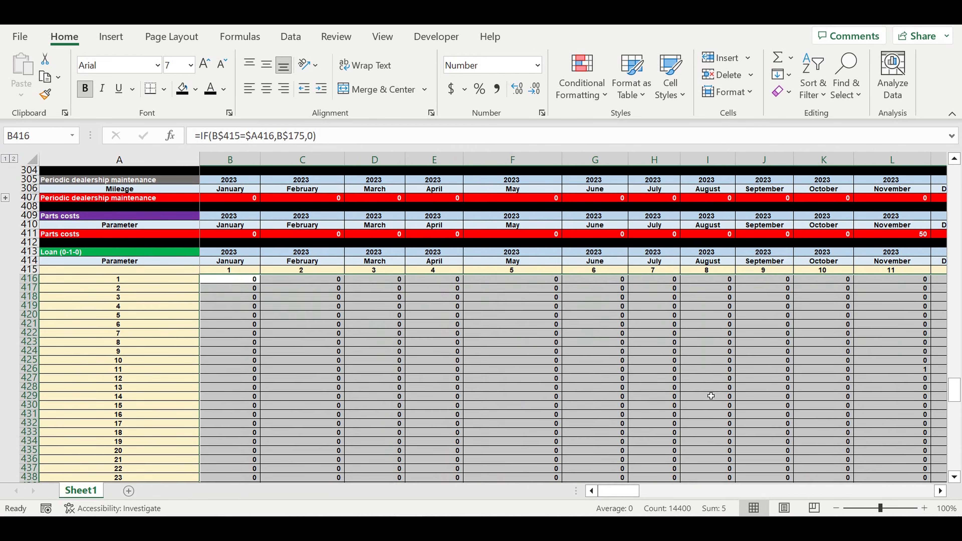
click(621, 335)
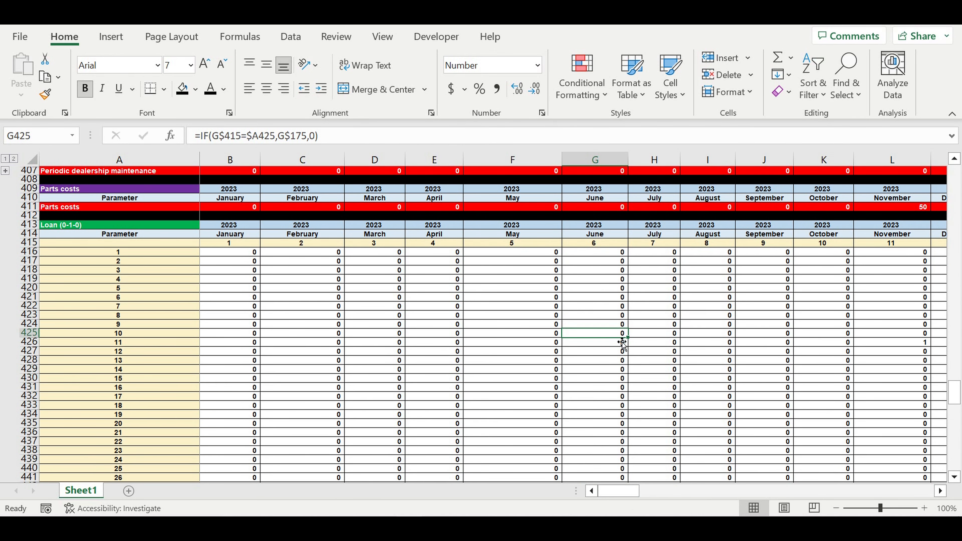
click(509, 324)
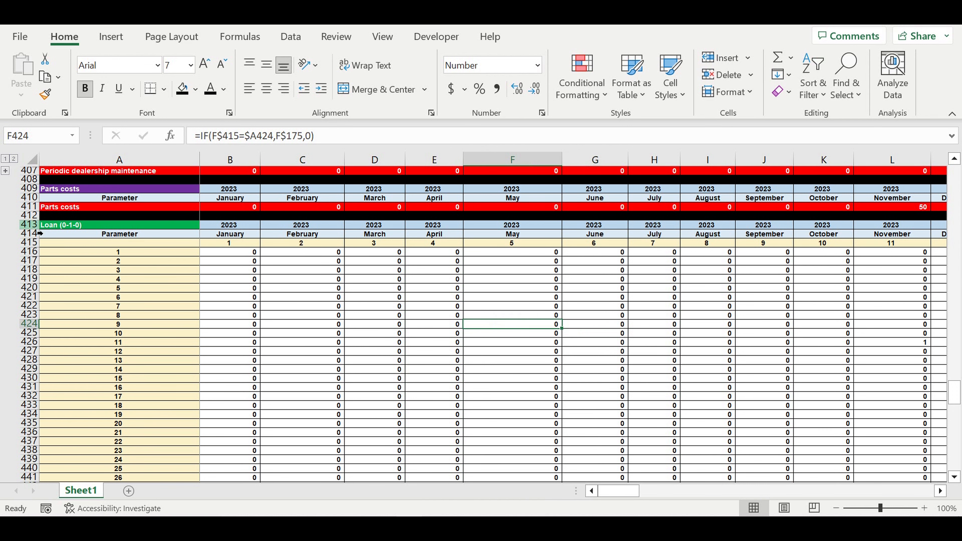
Copy the complete Loan (0-1-0) block, rows 413 to 536, and paste it starting at A537.
drag(30, 225, 15, 465)
key(ctrl+c)
scroll(155, 341, down, 3)
click(132, 389)
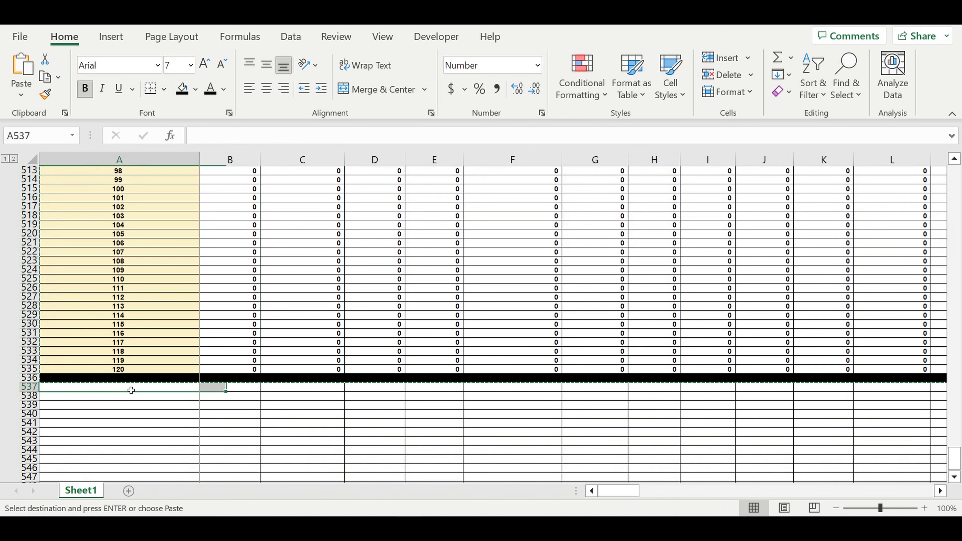
key(ctrl+v)
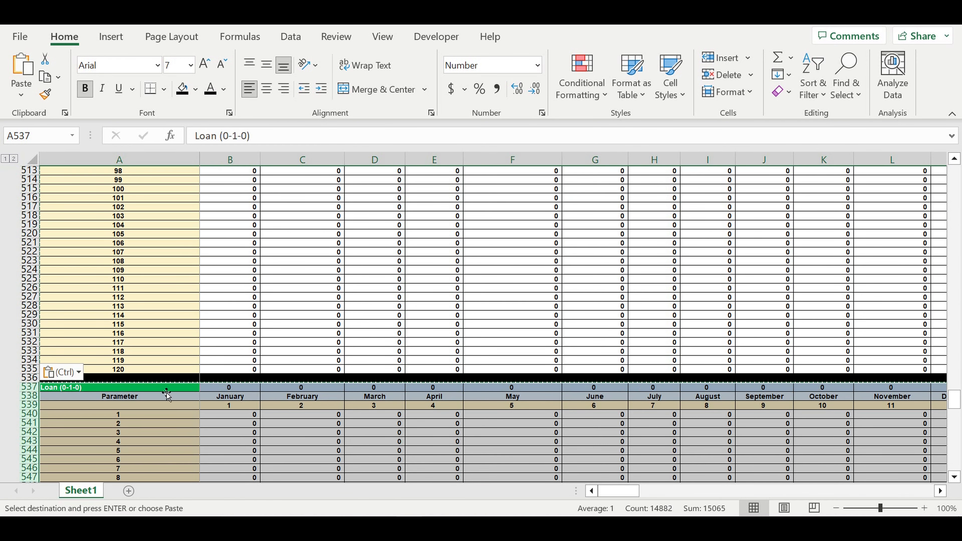
Rename the copied block's title in A537 to Loan (0-1-2-3-0).
click(103, 390)
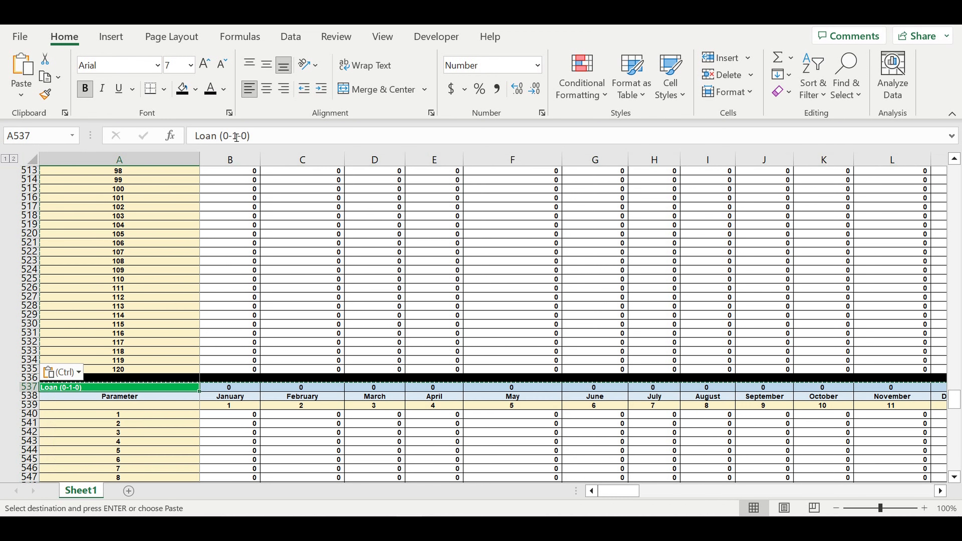
click(244, 137)
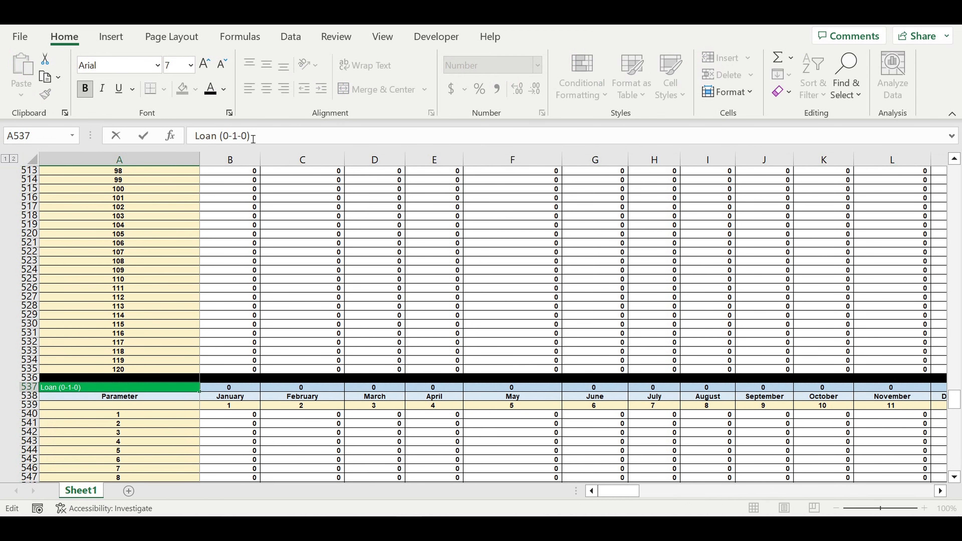
drag(243, 136, 248, 137)
text(2-3-0)
key(Return)
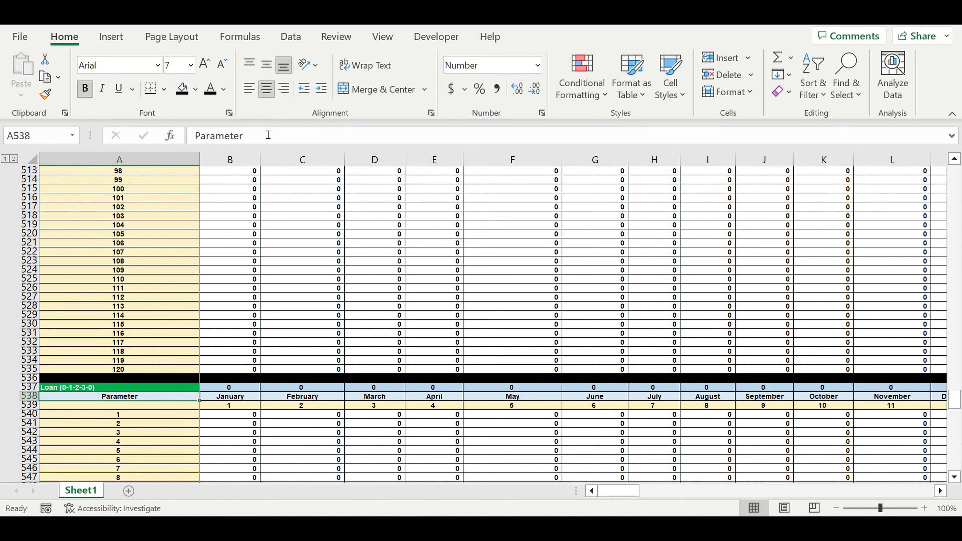
Link the January year cell B537 of the copied block to the January year in a section header above.
click(246, 388)
text(=)
scroll(315, 316, up, 14)
scroll(315, 316, up, 18)
scroll(309, 299, up, 5)
click(236, 246)
key(Return)
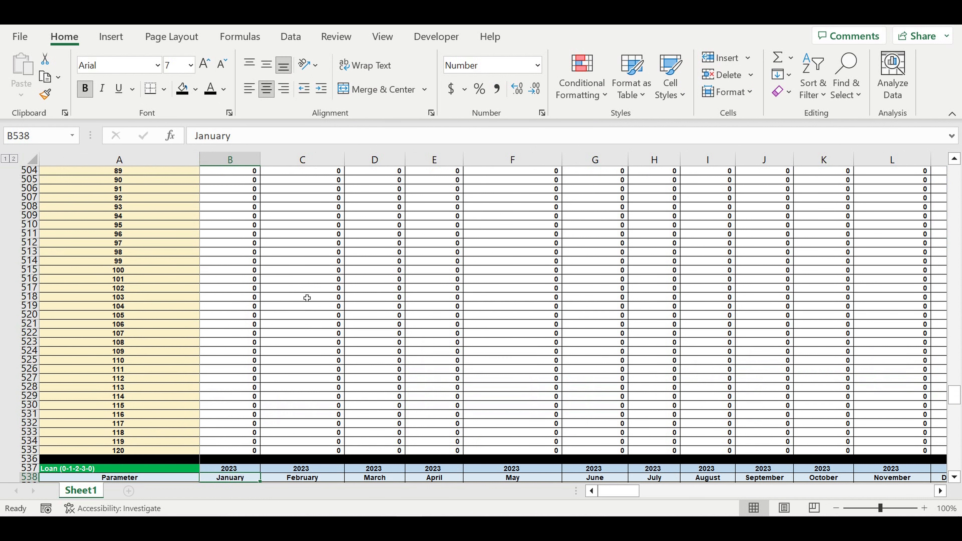
Change the fill of the Loan (0-1-2-3-0) title cell A537 to the recently used pink.
scroll(307, 298, down, 4)
click(177, 362)
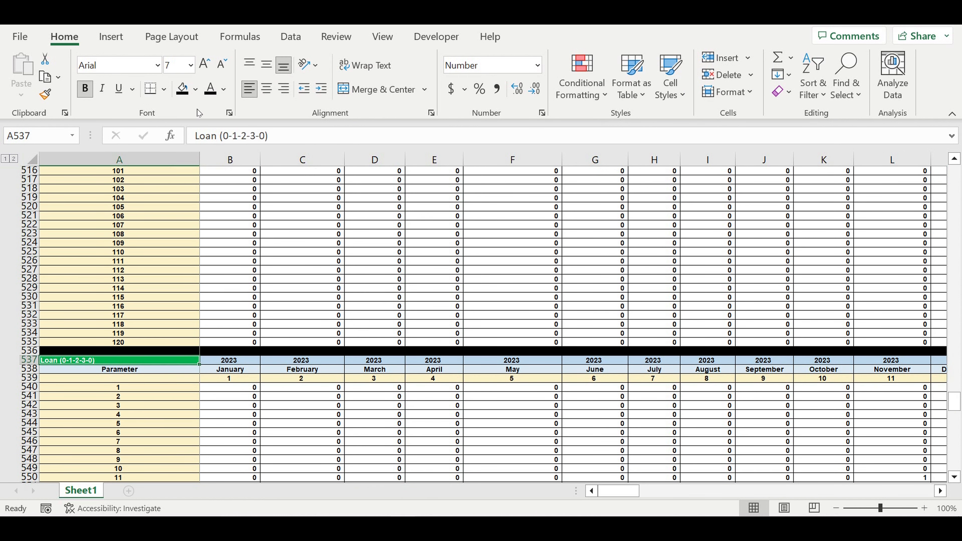
click(195, 88)
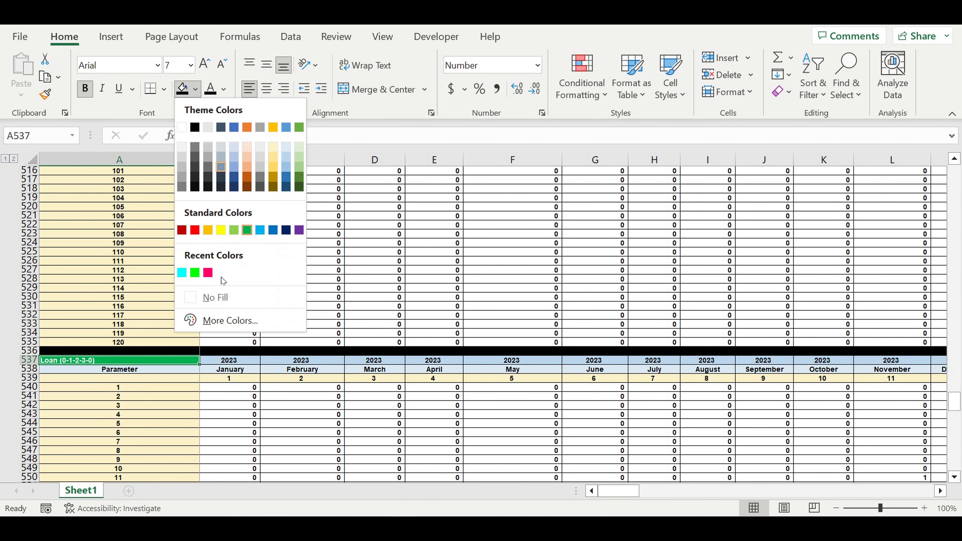
click(208, 273)
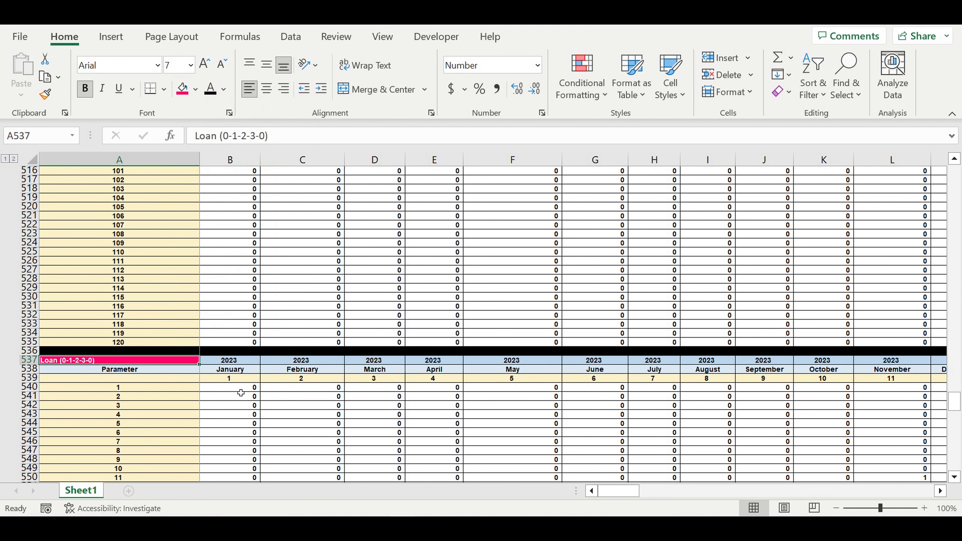
Enter =IF(B416>0,1,0) in B540, referring to the first January cell of the Loan (0-1-0) matrix.
click(250, 388)
text(=if()
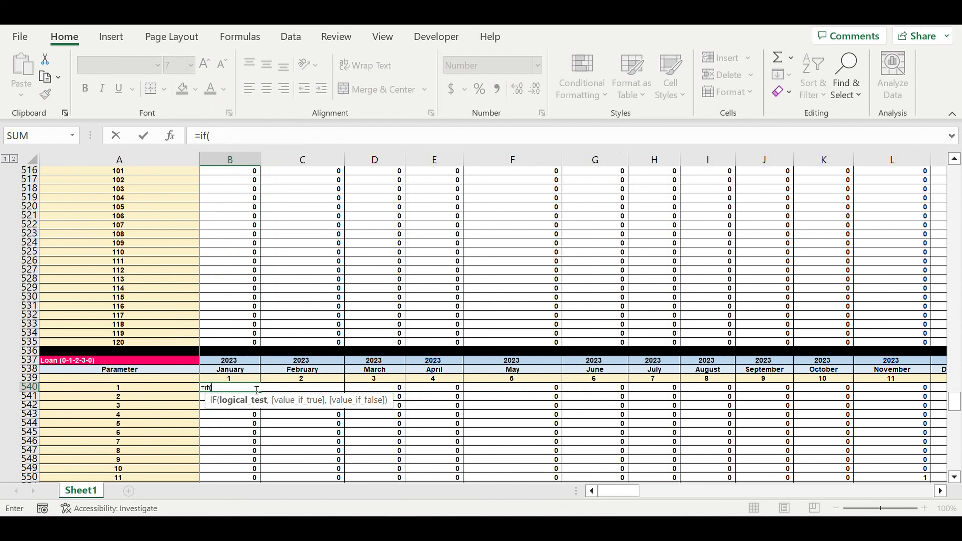
scroll(250, 303, up, 20)
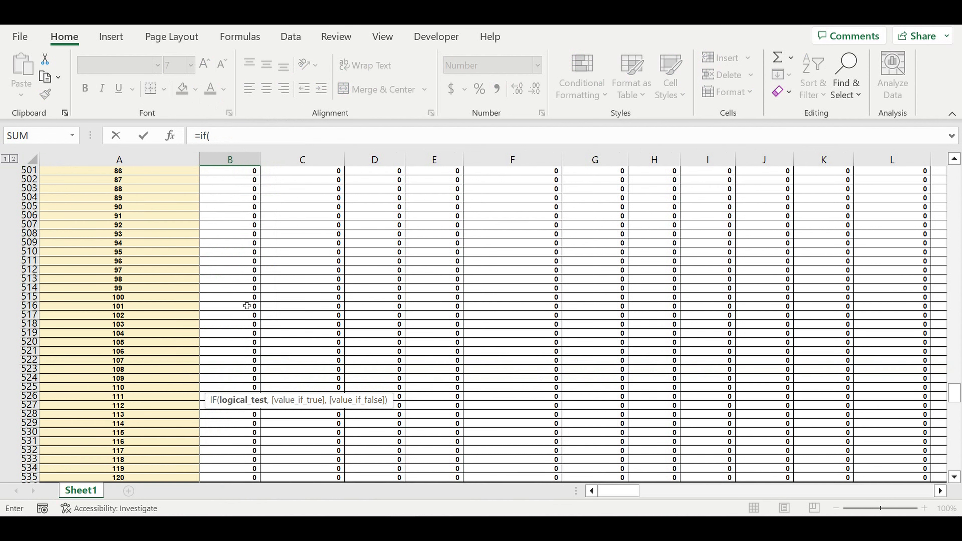
scroll(253, 263, up, 12)
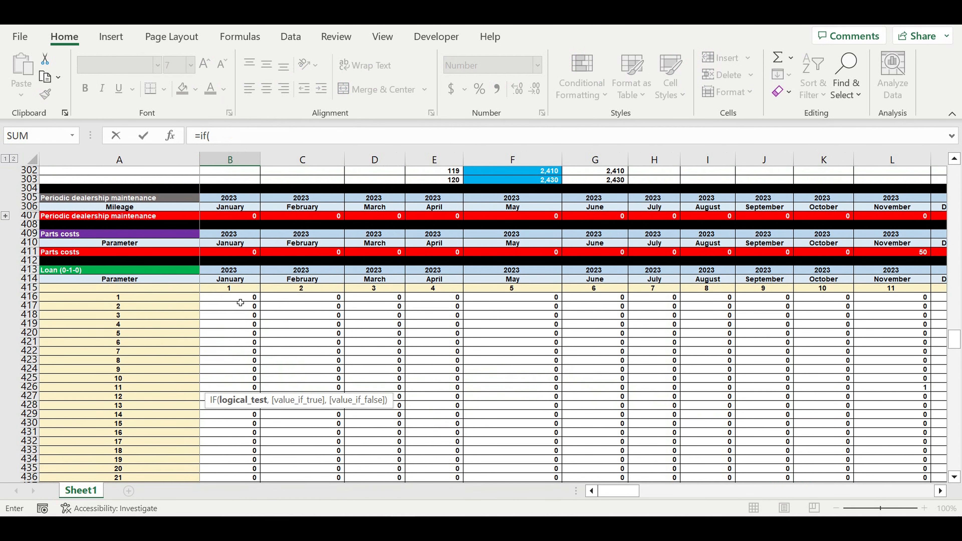
click(240, 300)
text(>)
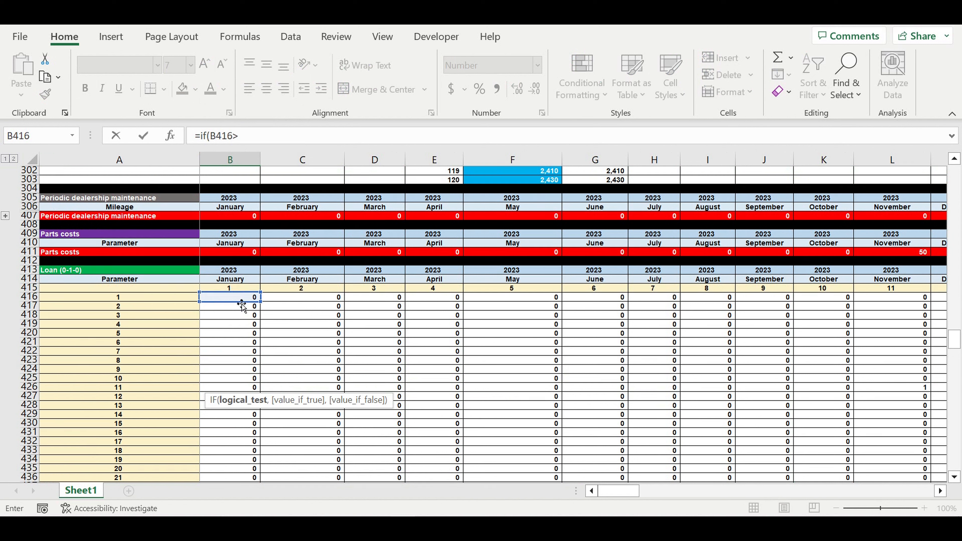
text(0,)
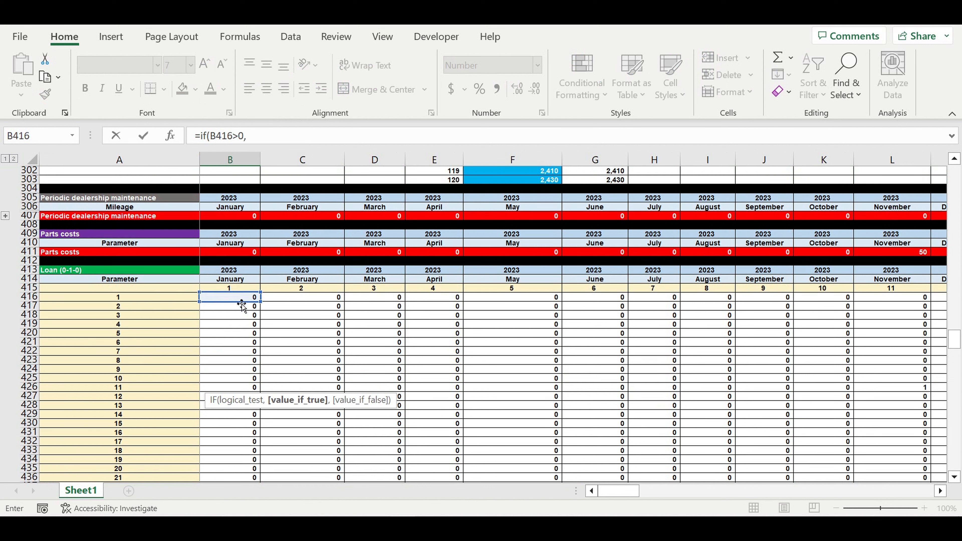
text(1,)
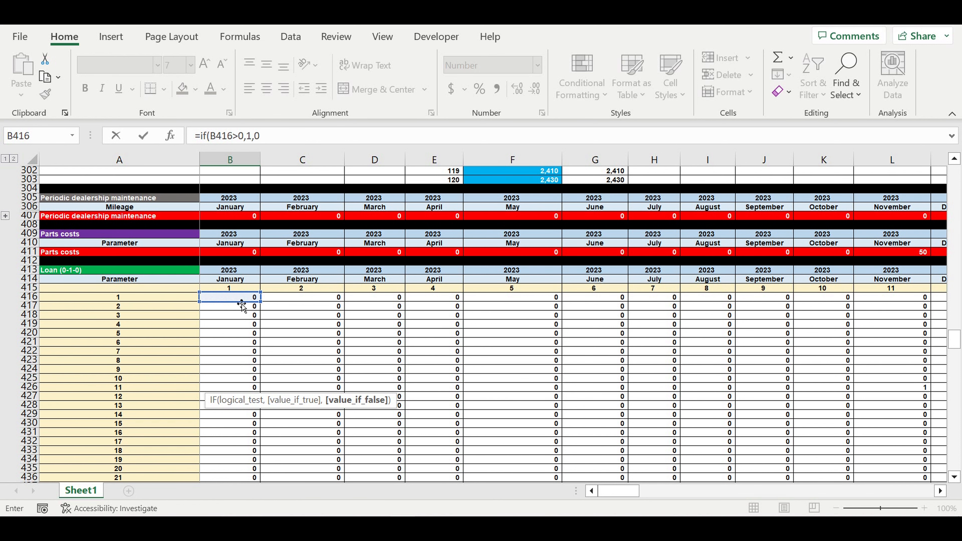
text(0))
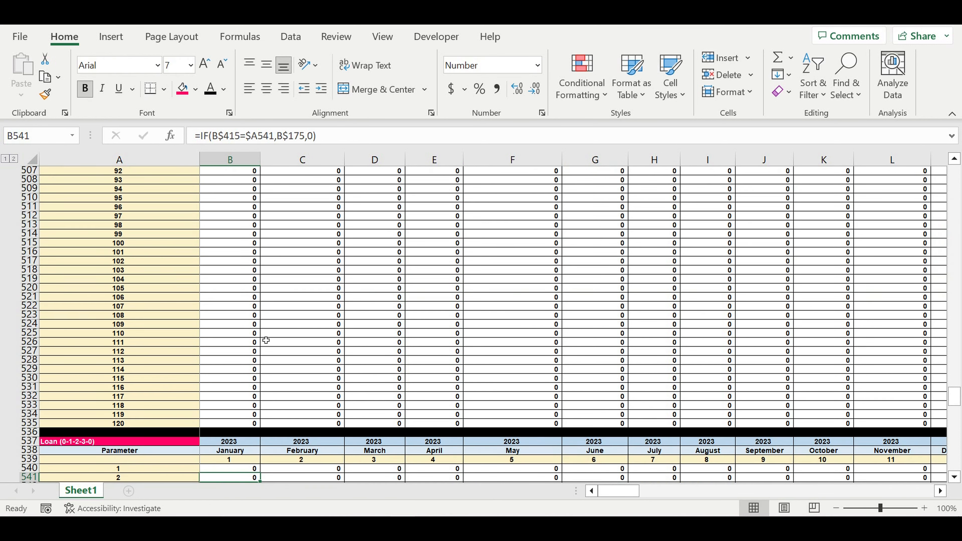
Fill the B540 formula down the January column through parameter 120 in row 659.
scroll(267, 363, down, 4)
click(243, 361)
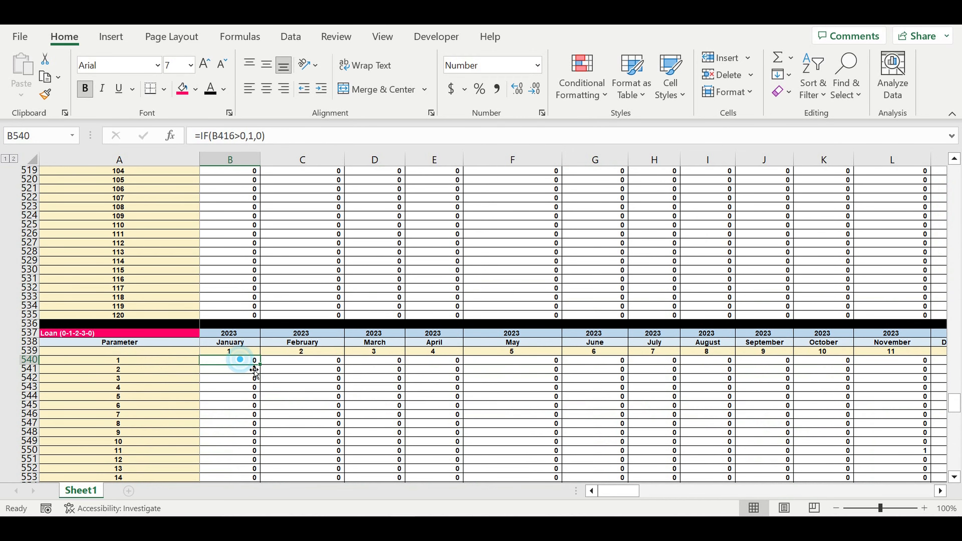
drag(259, 364, 251, 462)
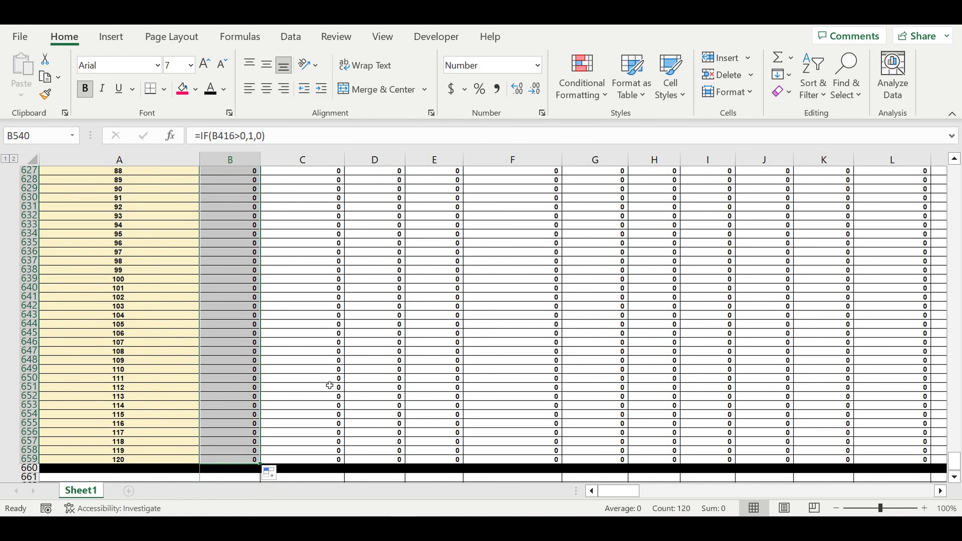
Clear the old formulas from C540:F546 in the Loan (0-1-2-3-0) matrix.
scroll(348, 375, up, 20)
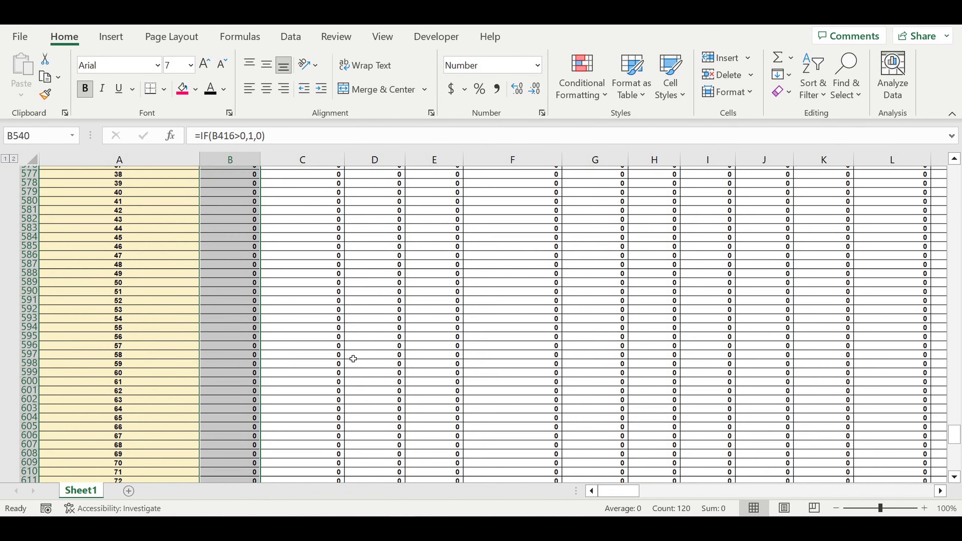
scroll(357, 357, up, 9)
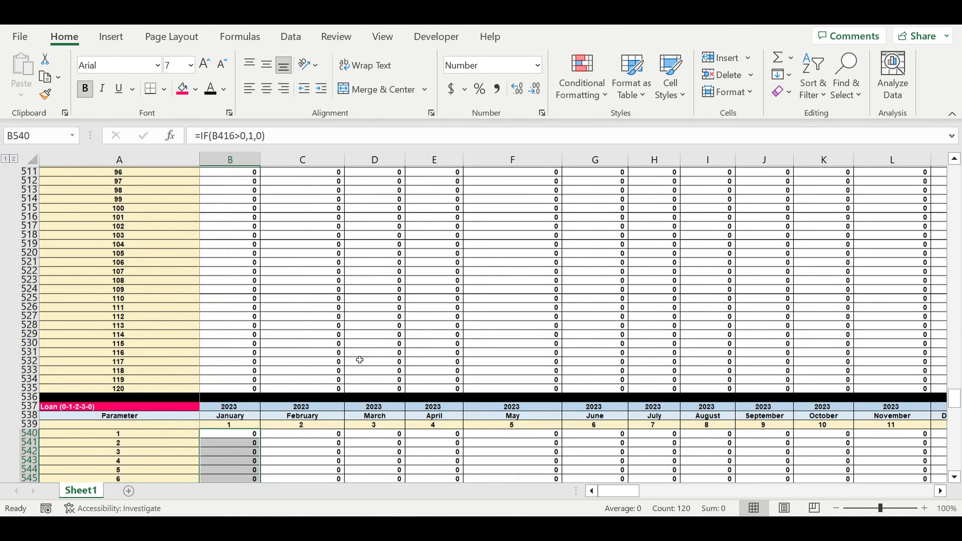
drag(303, 415, 477, 469)
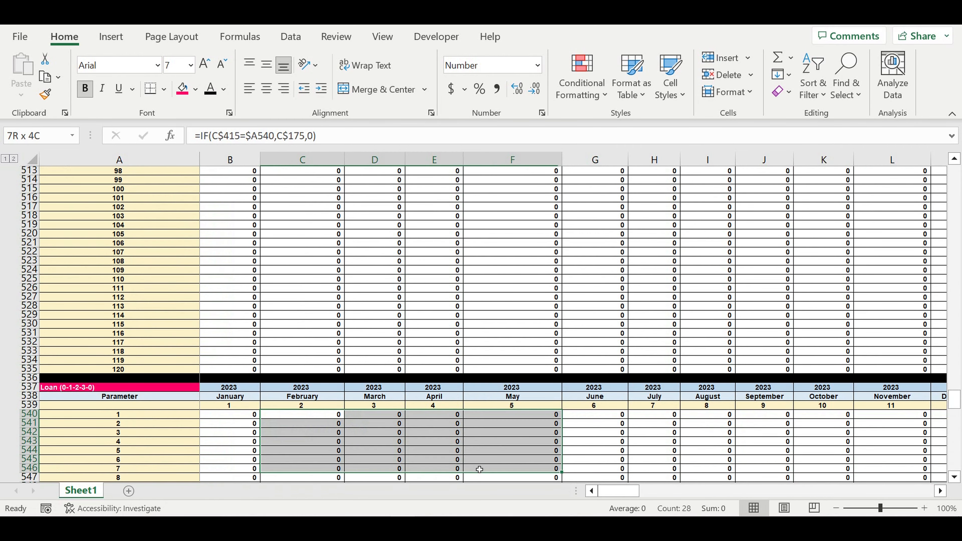
key(Delete)
click(377, 442)
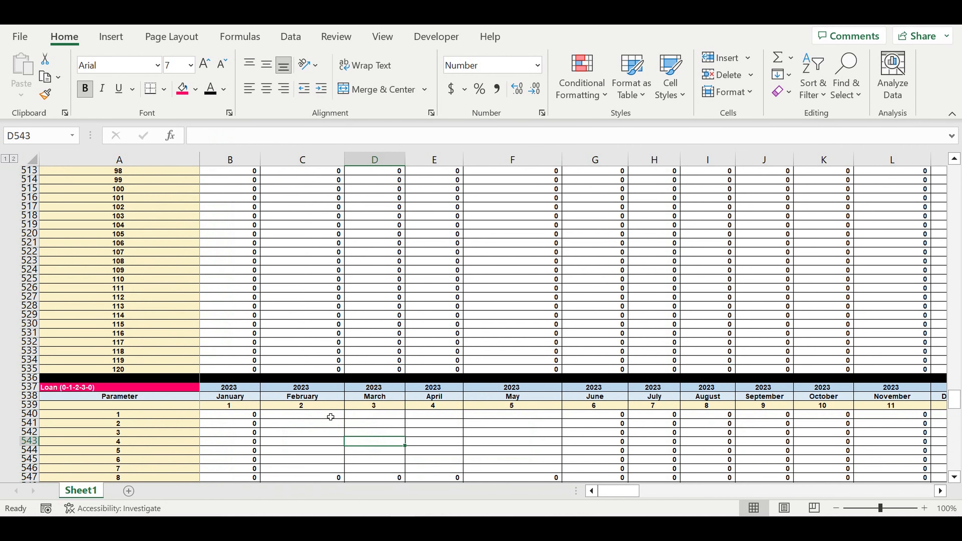
Start the C540 formula with =IF(AND(B540=0,C416=0),0, using C416 from the Loan (0-1-0) matrix.
click(329, 415)
text(=if(and()
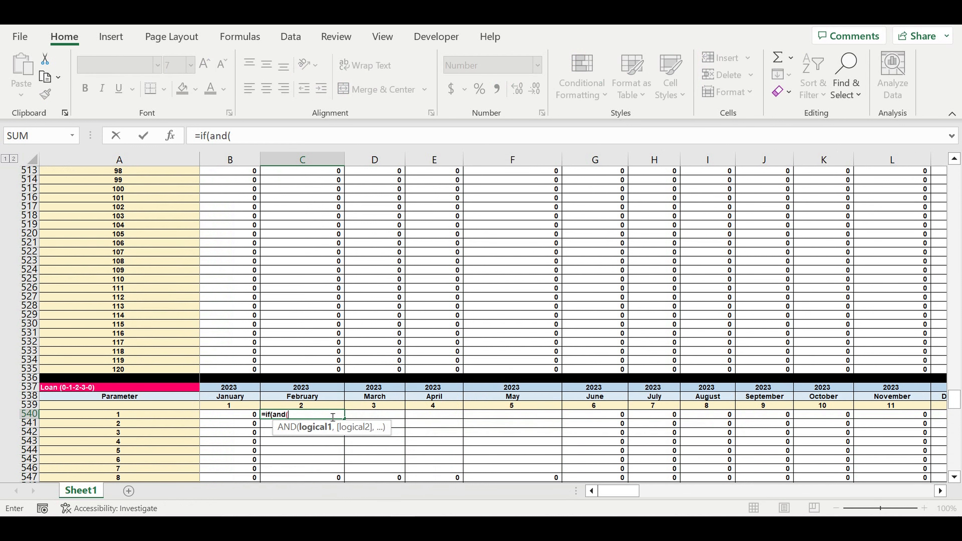
click(238, 419)
text(=0,)
scroll(285, 414, up, 20)
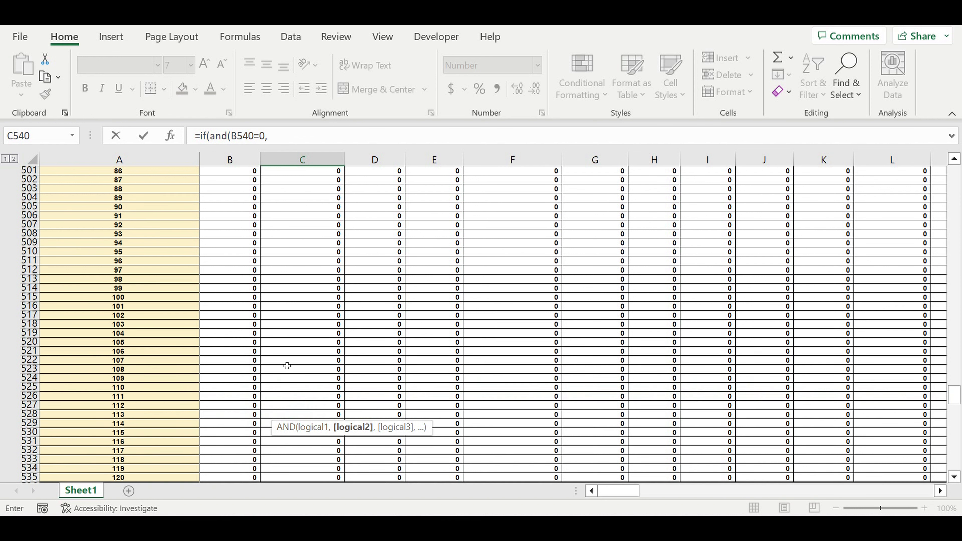
scroll(305, 315, up, 17)
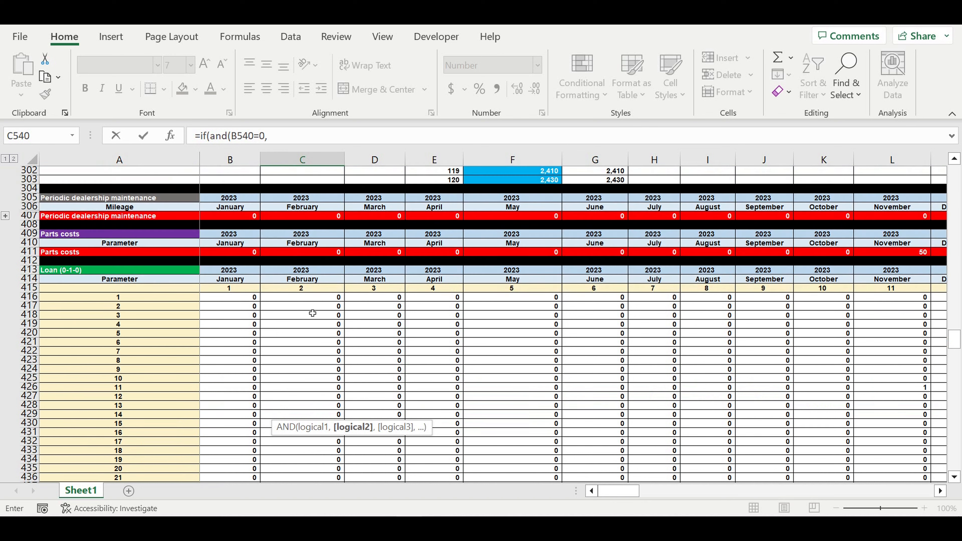
click(302, 301)
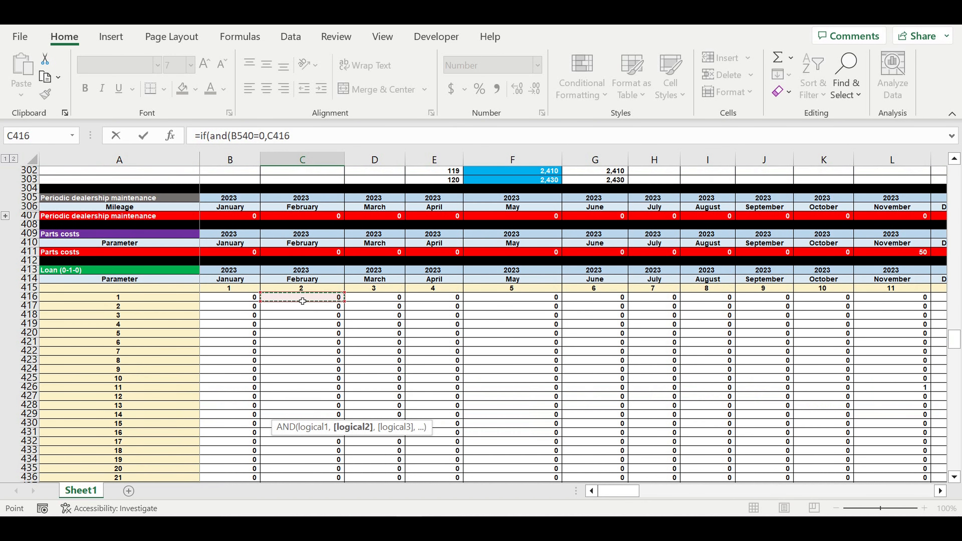
text(=0),0,)
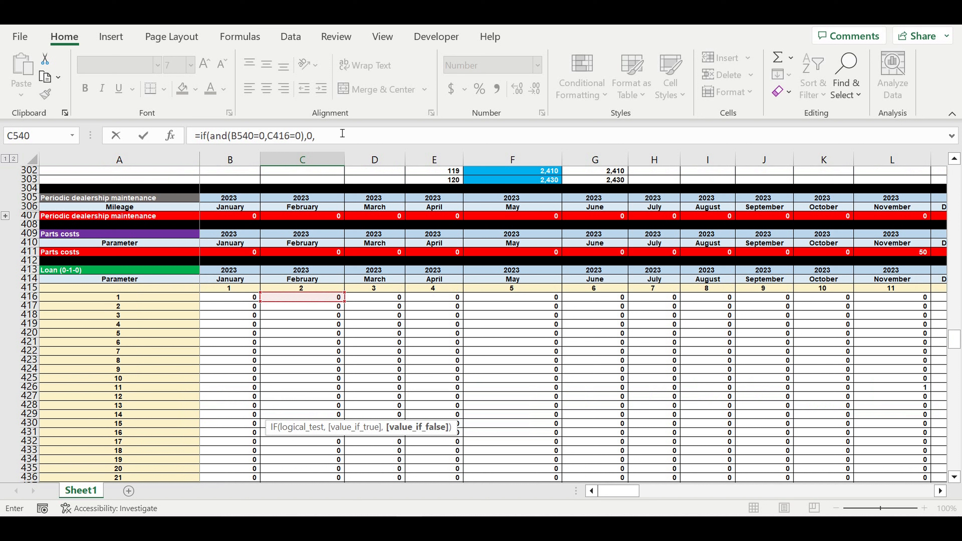
Duplicate the first condition within the C540 formula and change the copy to IF(AND(B540=0,C416>0),1,.
drag(322, 136, 208, 137)
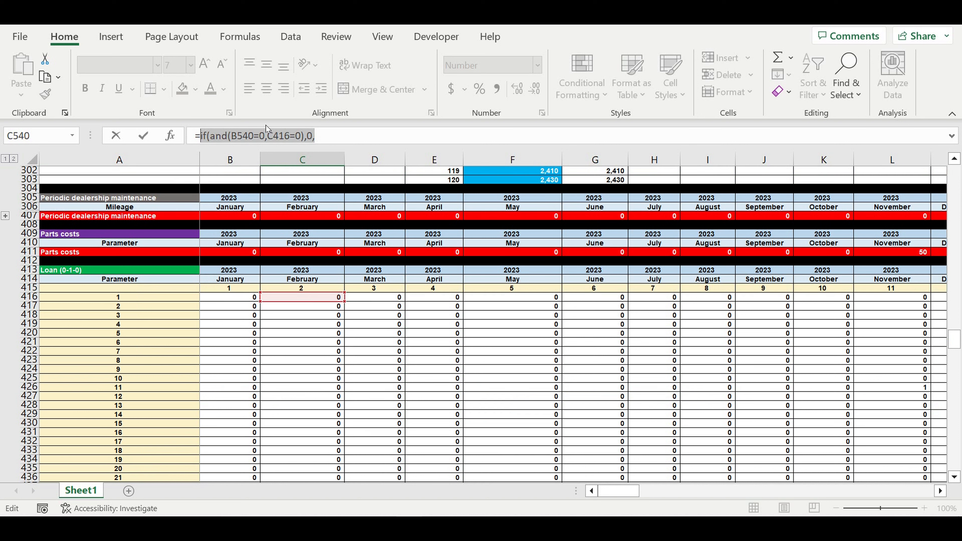
key(ctrl+c)
click(333, 137)
key(ctrl+v)
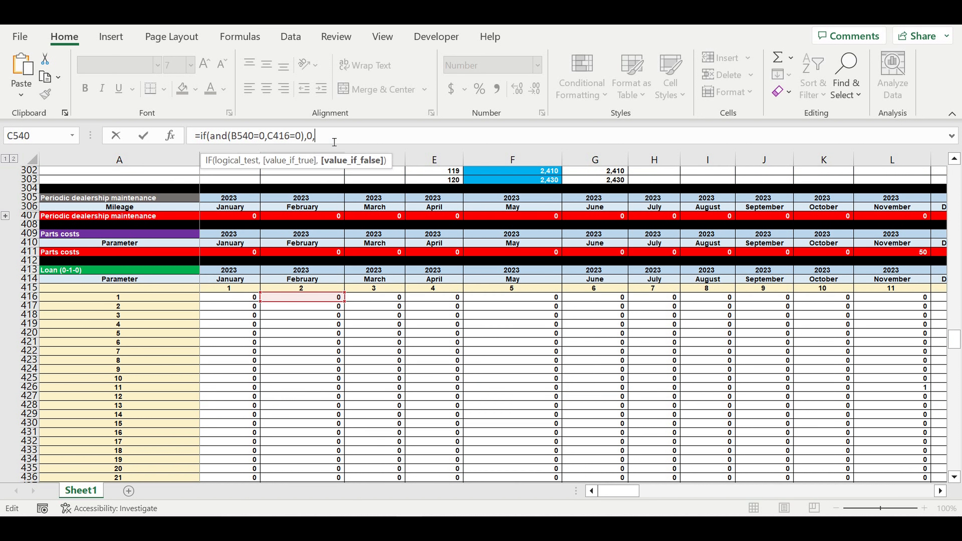
drag(410, 135, 404, 135)
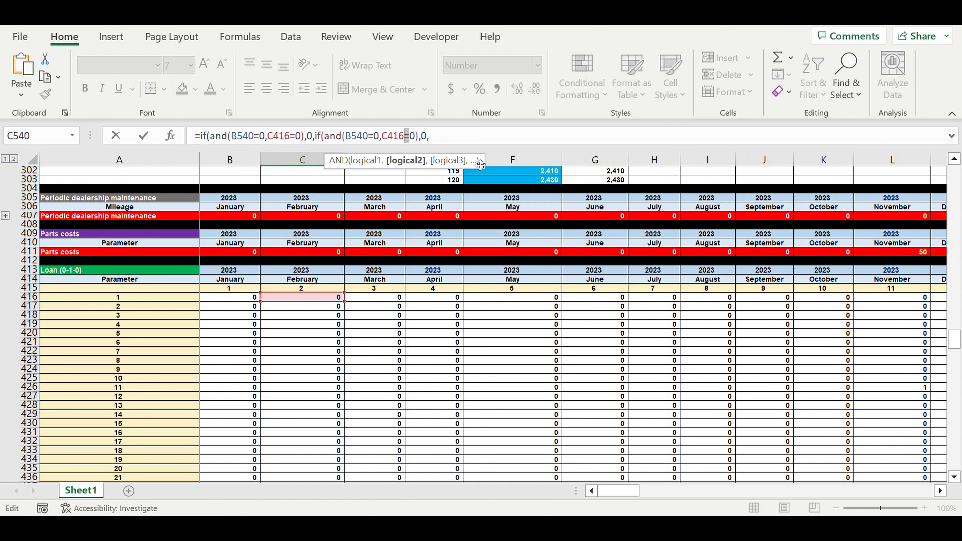
text(>)
drag(426, 137, 421, 138)
text(1)
key(Right)
Add a third nested condition to the C540 formula, beginning IF(AND(B540>0,B540<.
text(if()
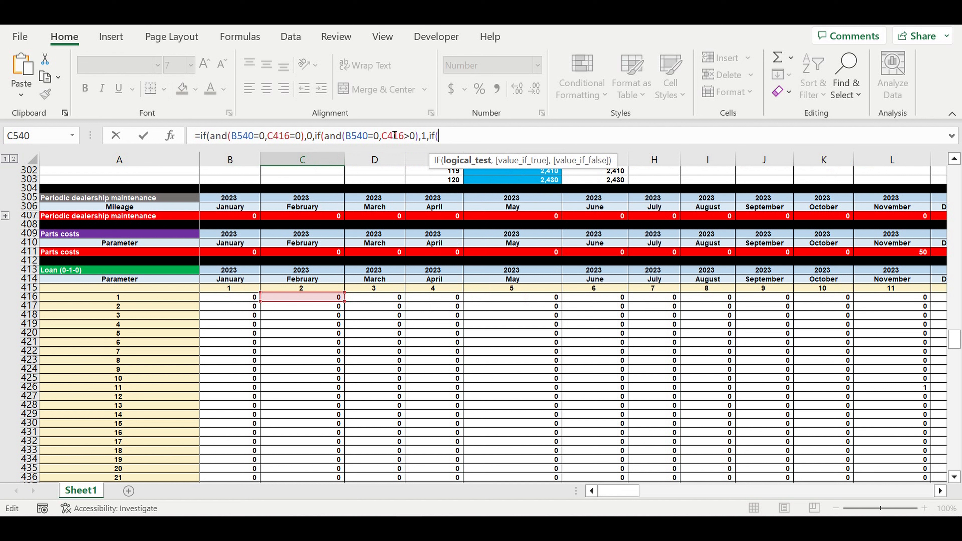
drag(367, 138, 346, 137)
click(456, 140)
text(and()
key(ctrl+v)
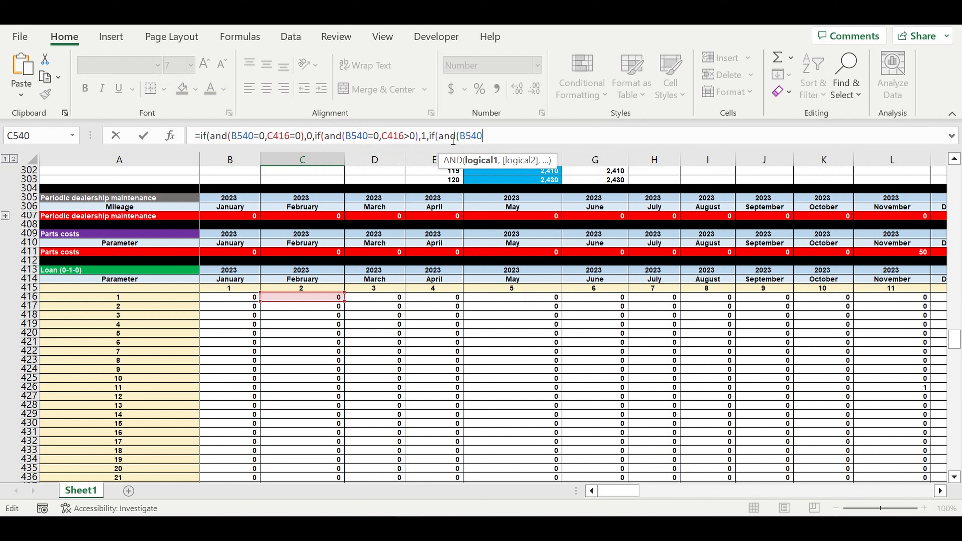
text(>0,)
key(ctrl+v)
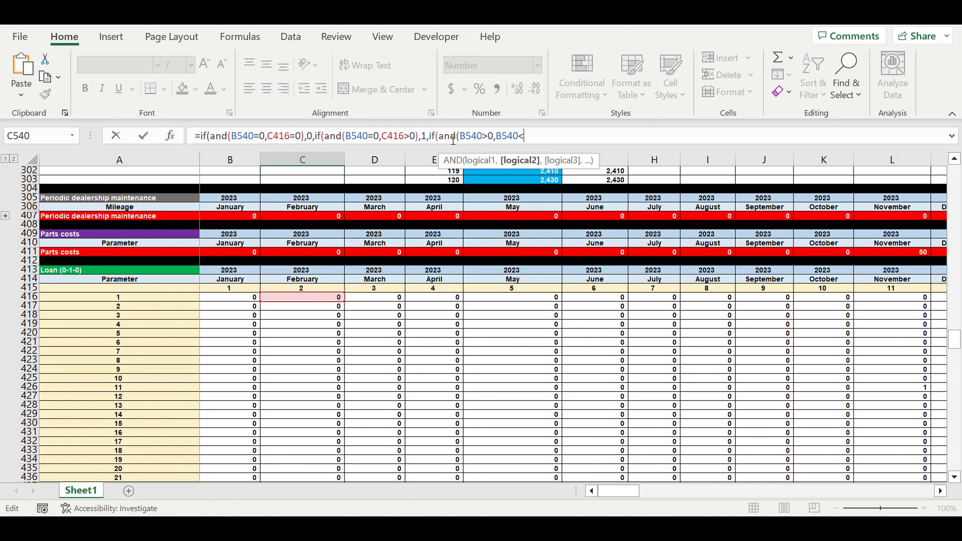
Complete the third condition's comparison in the C540 formula with an absolute reference to the term of loan, $B$159.
scroll(191, 385, up, 19)
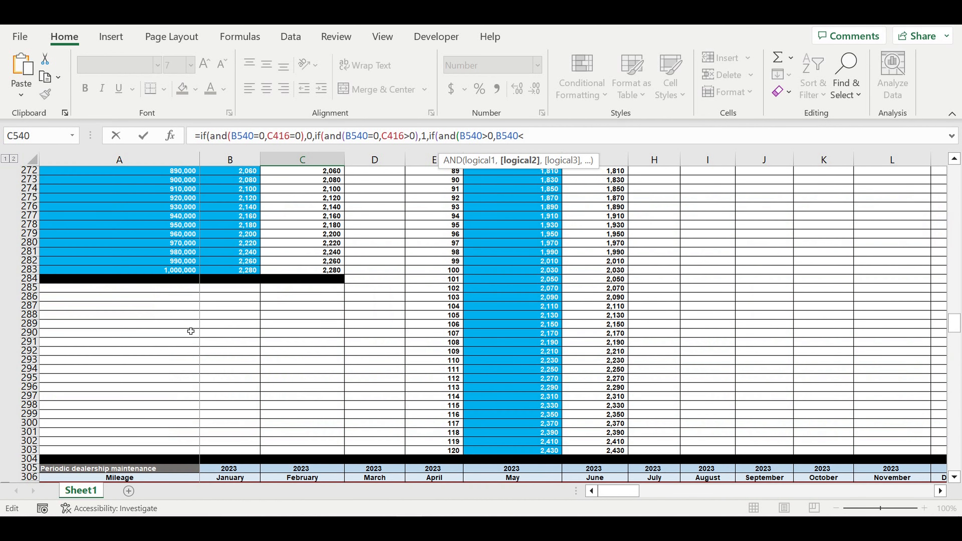
scroll(188, 331, up, 20)
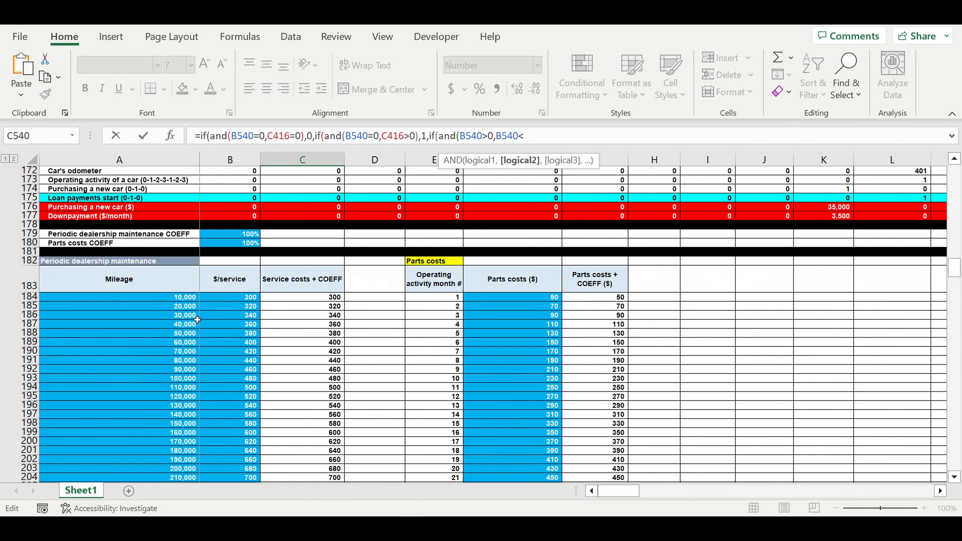
scroll(197, 319, up, 9)
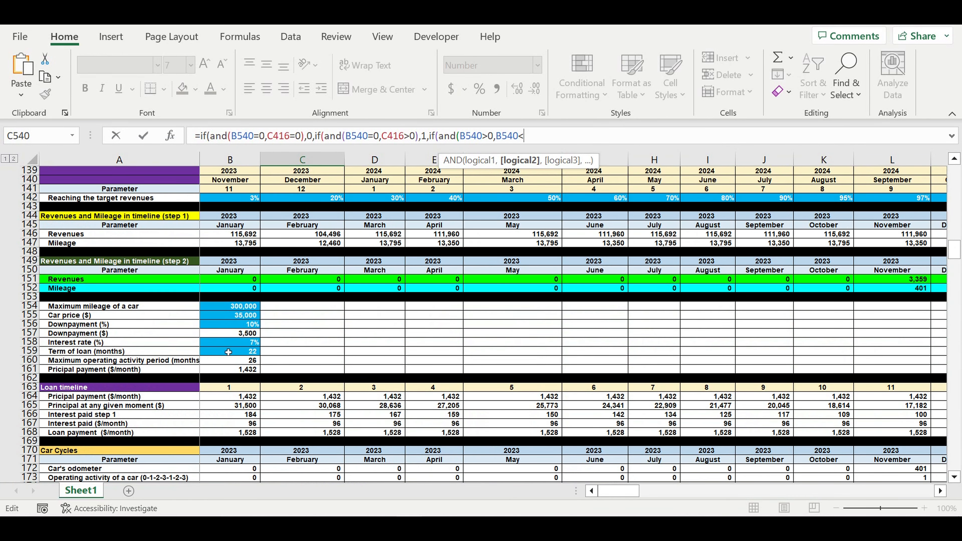
click(241, 353)
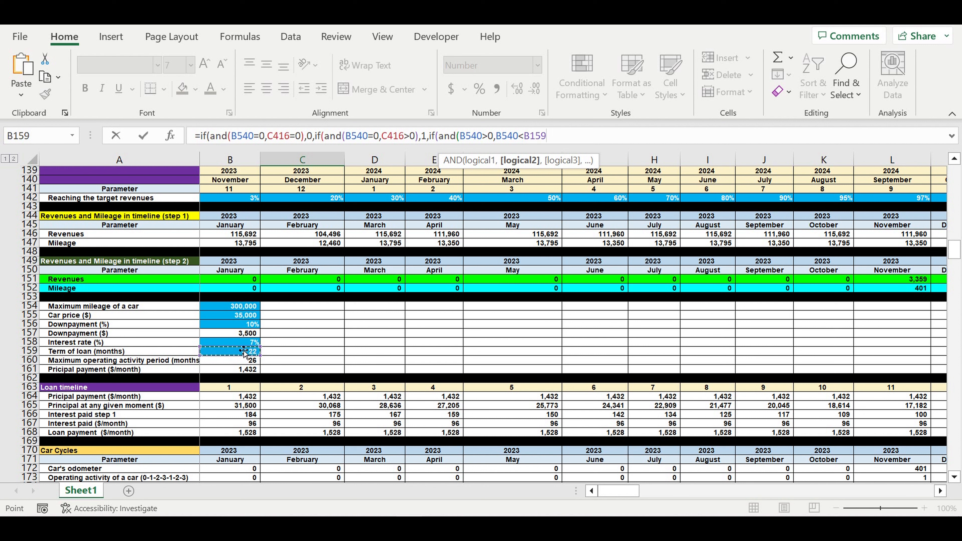
click(525, 134)
text($)
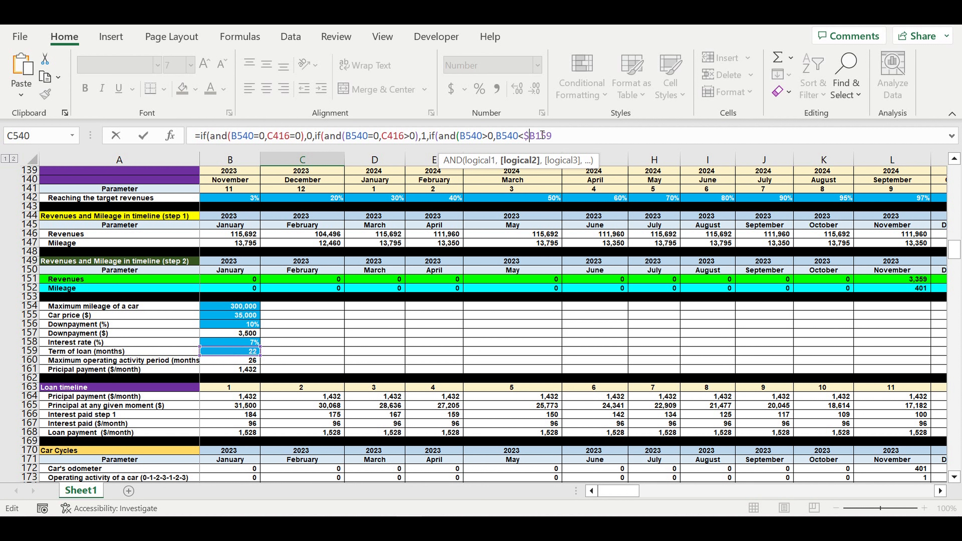
click(536, 131)
text($)
Finish the C540 formula so the third condition returns B540+1 when true and 0 otherwise, closing all nested IFs.
click(572, 135)
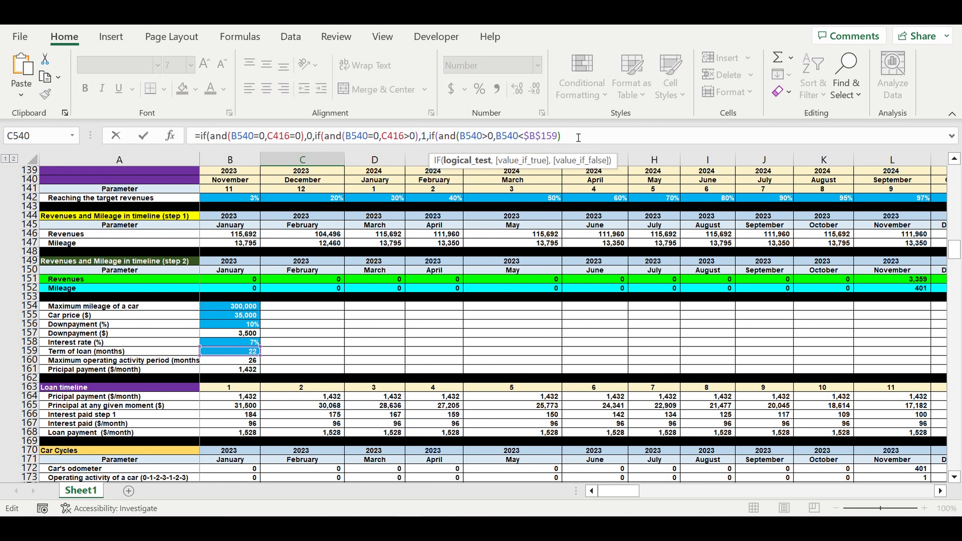
text(),B540)
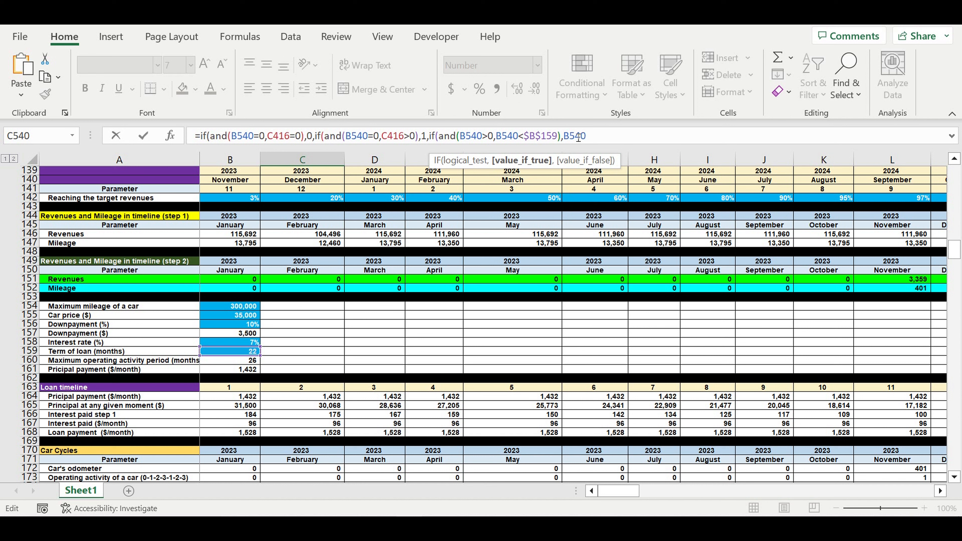
text(+1,)
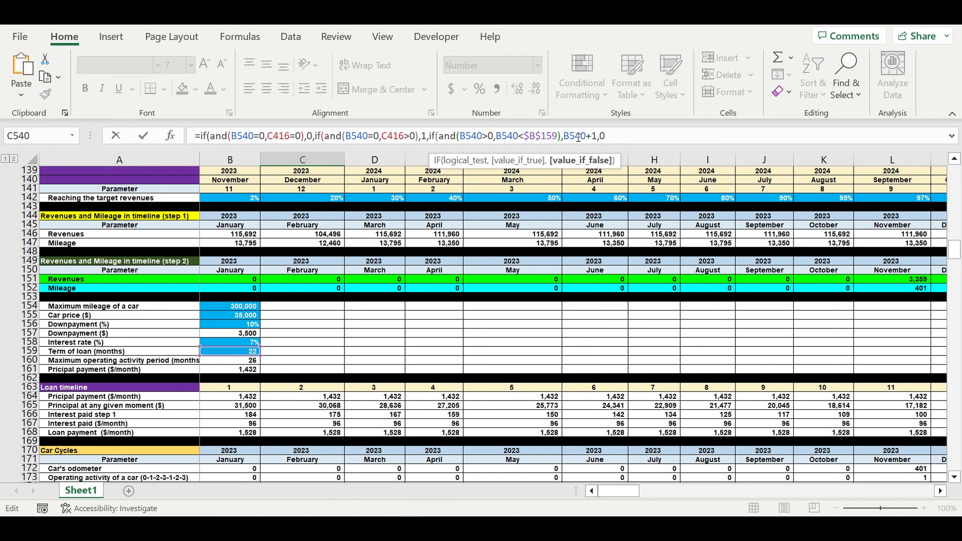
text(0)))
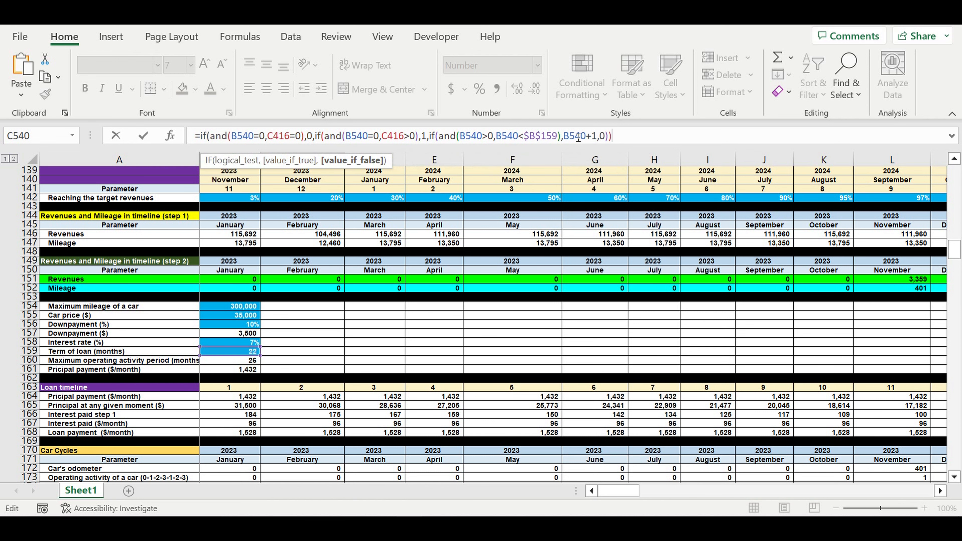
key(Return)
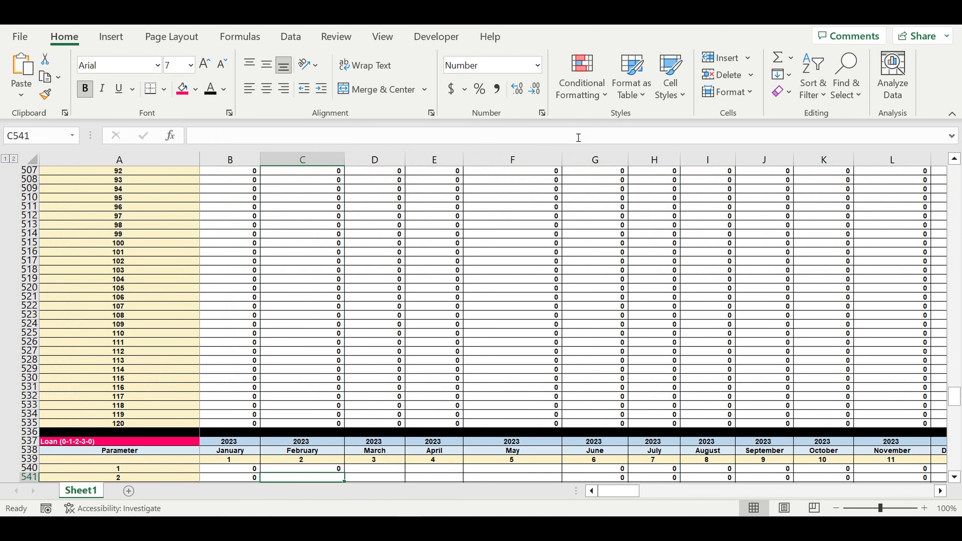
Fill the C540 formula across the whole Loan (0-1-2-3-0) matrix, covering C540:DQ659.
scroll(472, 267, down, 3)
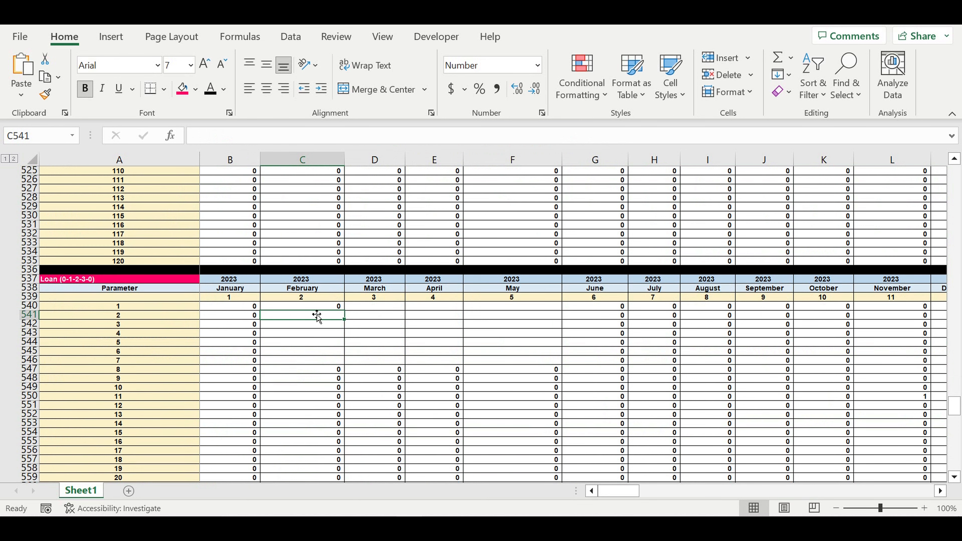
key(Up)
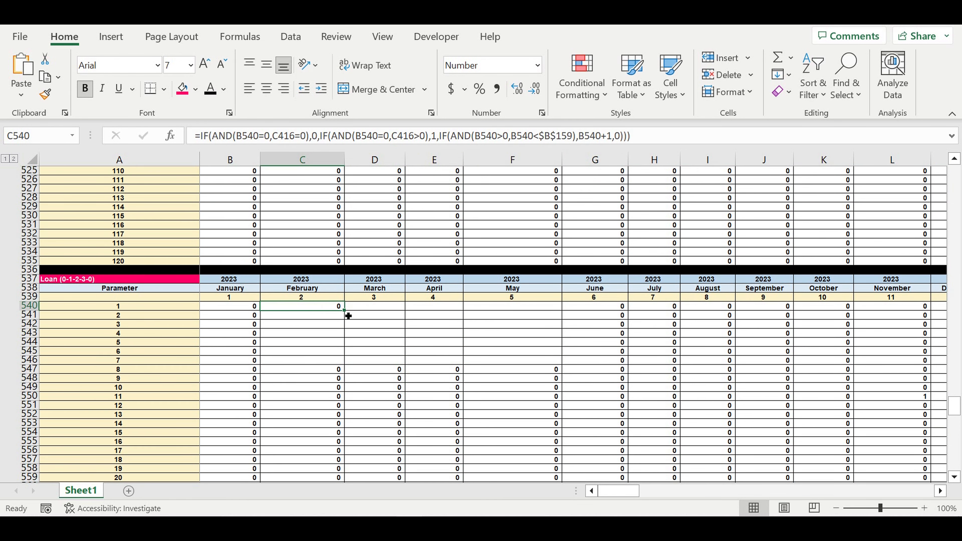
mouse_move(347, 315)
mouse_down()
mouse_move(345, 496)
mouse_move(356, 459)
mouse_move(344, 462)
mouse_move(878, 462)
mouse_move(883, 328)
mouse_move(832, 306)
mouse_move(841, 300)
mouse_up()
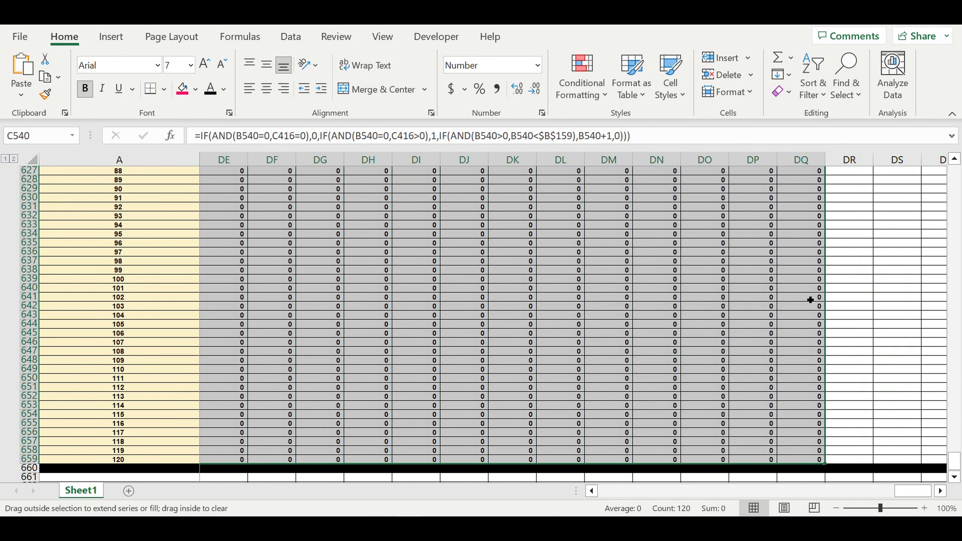
Examine the filled Loan (0-1-2-3-0) matrix, following the month count of the loan in row 550 from start to end.
scroll(675, 352, up, 10)
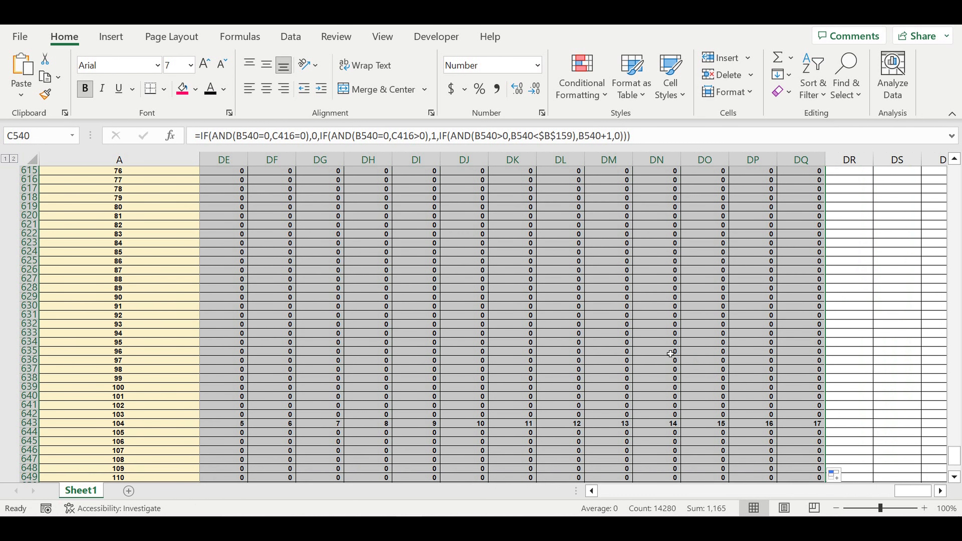
scroll(674, 352, up, 20)
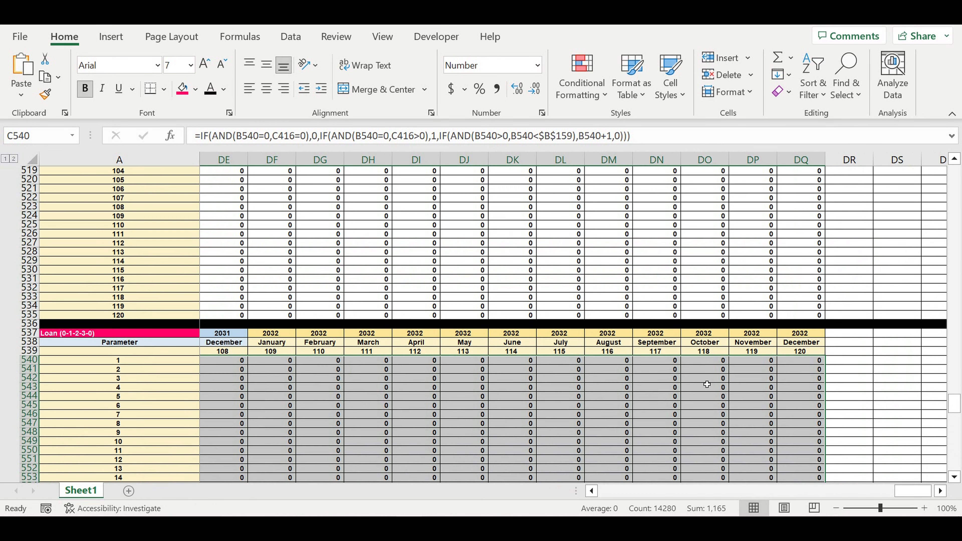
scroll(706, 384, down, 3)
click(721, 369)
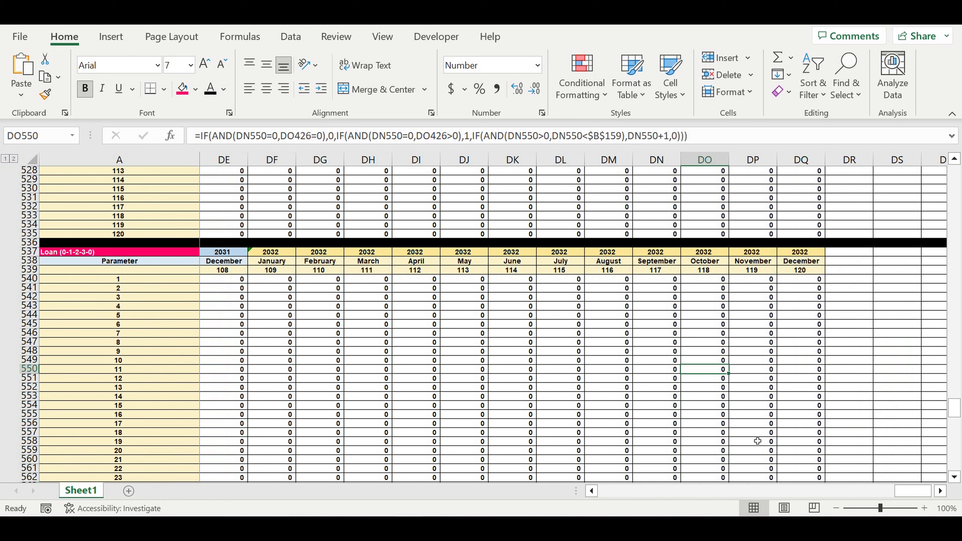
drag(908, 491, 494, 492)
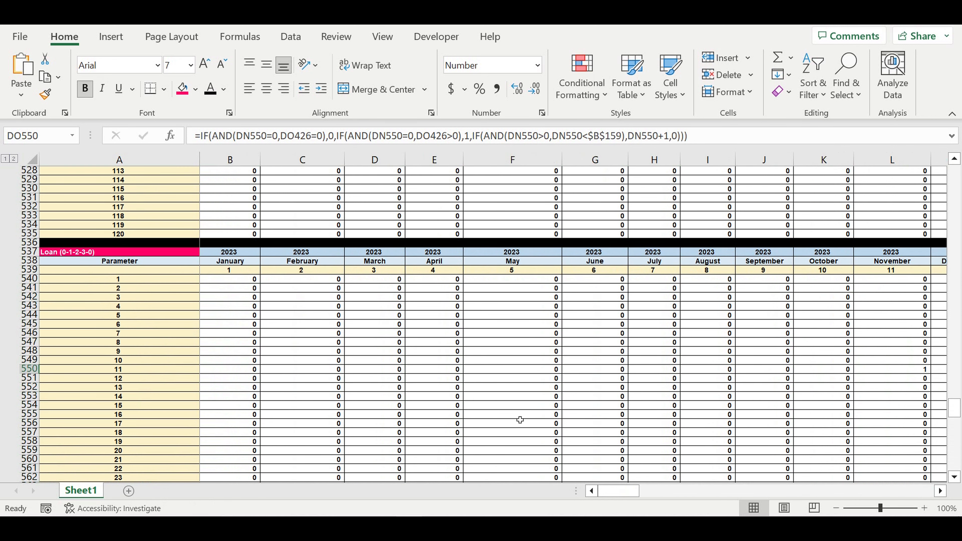
click(940, 490)
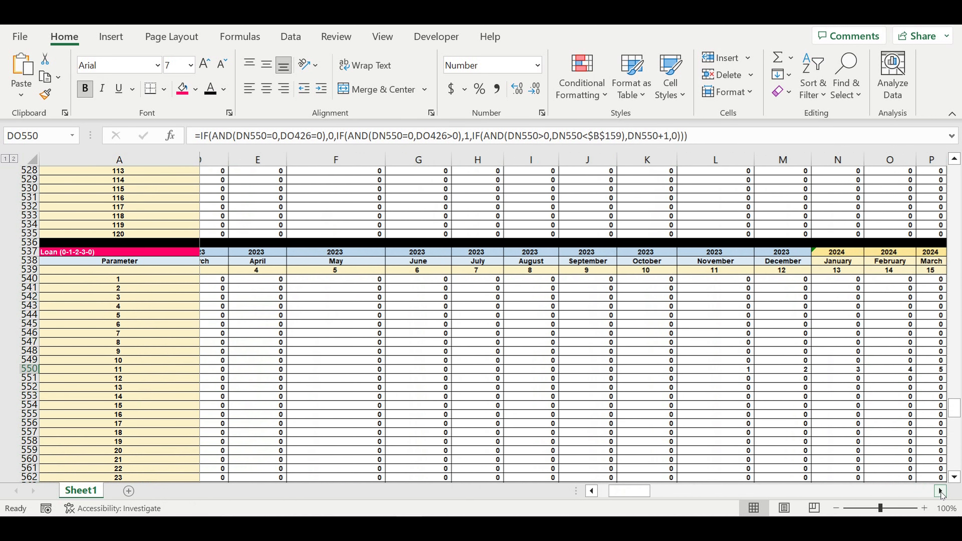
scroll(709, 300, down, 4)
drag(647, 264, 312, 284)
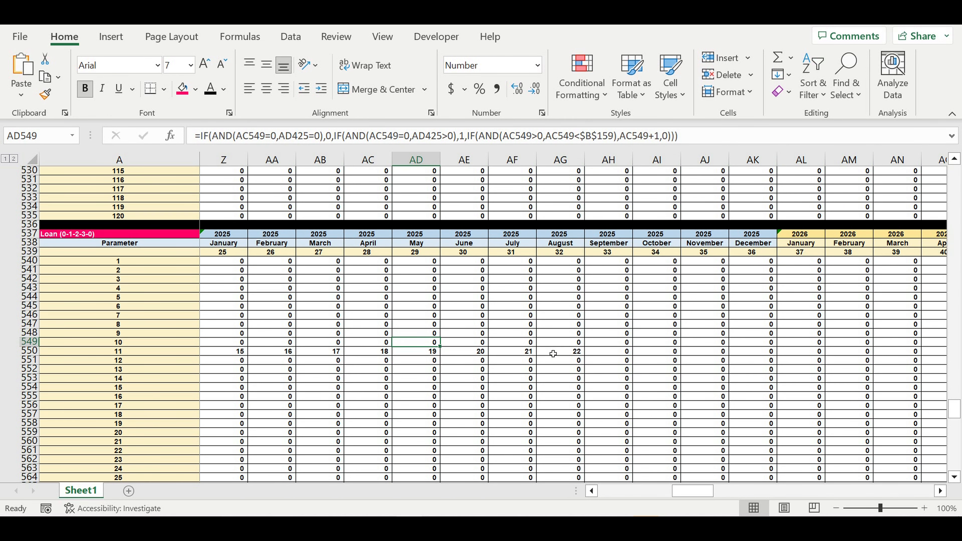
drag(552, 354, 666, 407)
drag(576, 354, 318, 353)
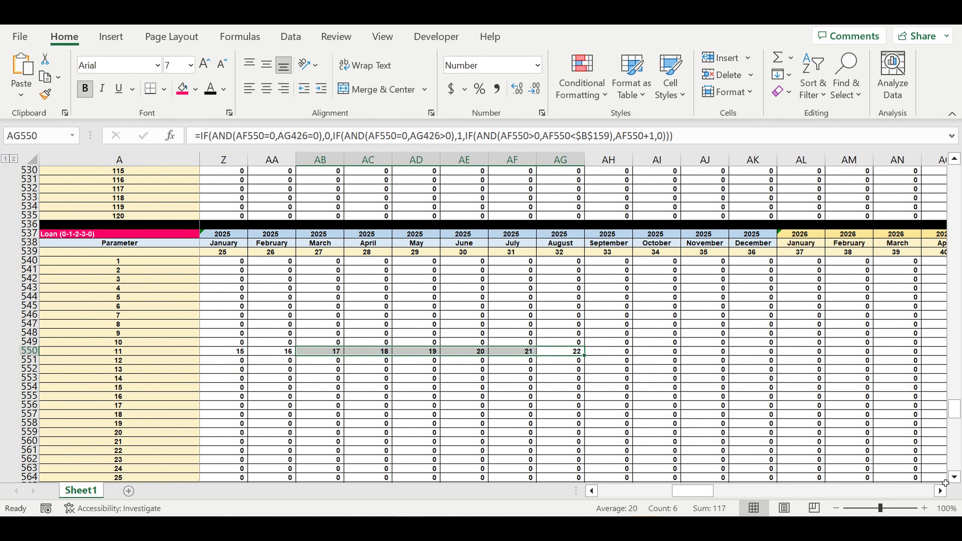
Check the month counts of the following loans in rows 576 and 598 of the Loan (0-1-2-3-0) matrix.
click(940, 491)
click(940, 491)
scroll(885, 433, down, 5)
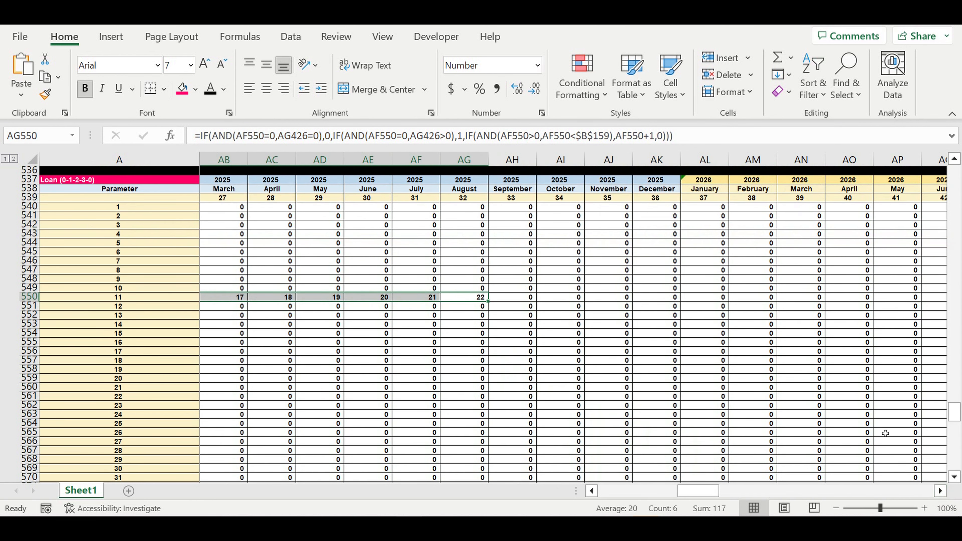
scroll(884, 433, down, 2)
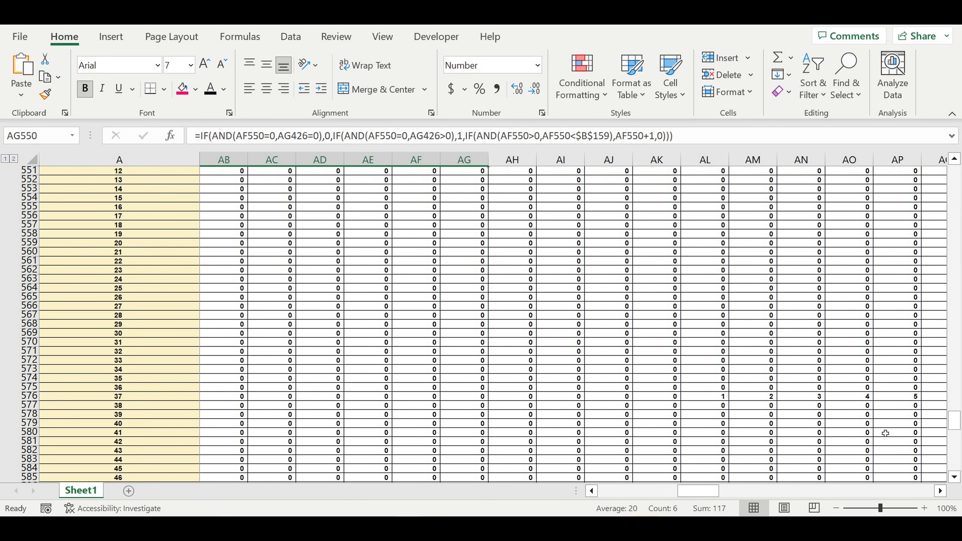
drag(703, 400, 868, 398)
drag(896, 432, 897, 432)
click(939, 491)
click(940, 491)
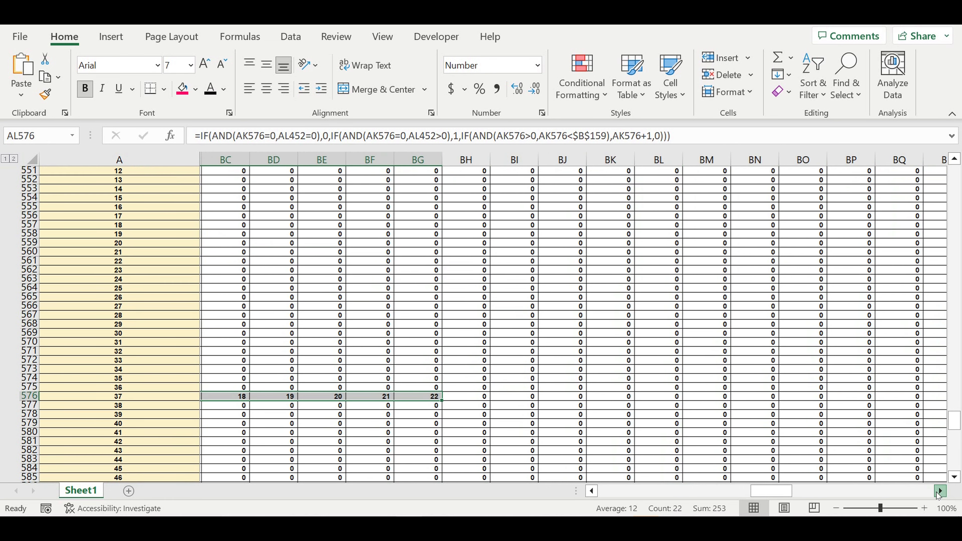
scroll(836, 430, down, 4)
scroll(836, 430, down, 6)
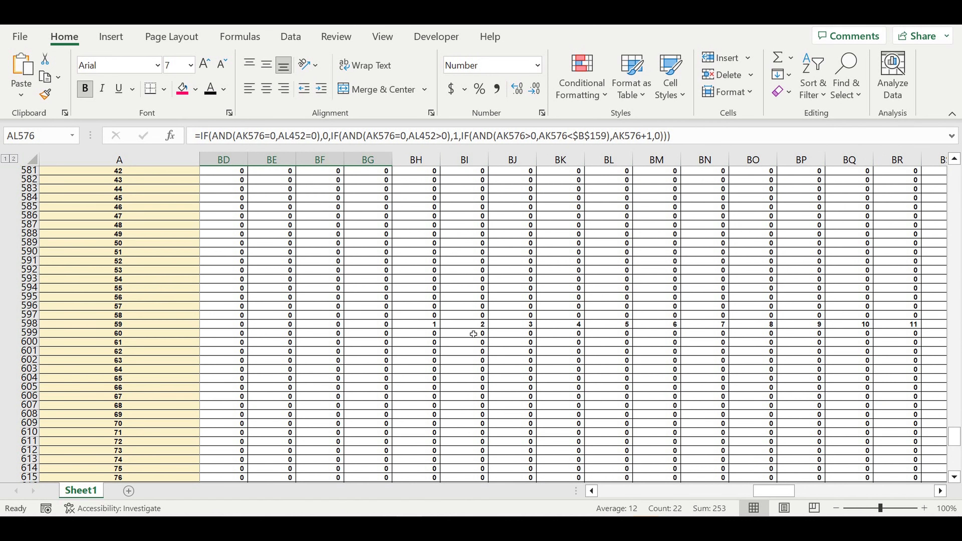
drag(418, 325, 716, 328)
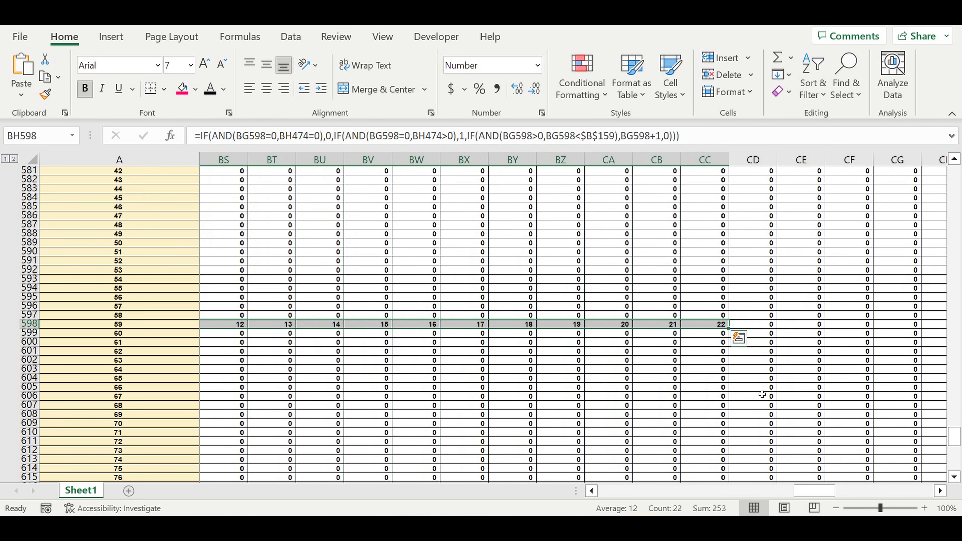
Group rows 414 to 535 of the Loan (0-1-0) matrix beneath its title row.
drag(807, 489, 617, 491)
scroll(321, 405, up, 3)
scroll(322, 405, up, 17)
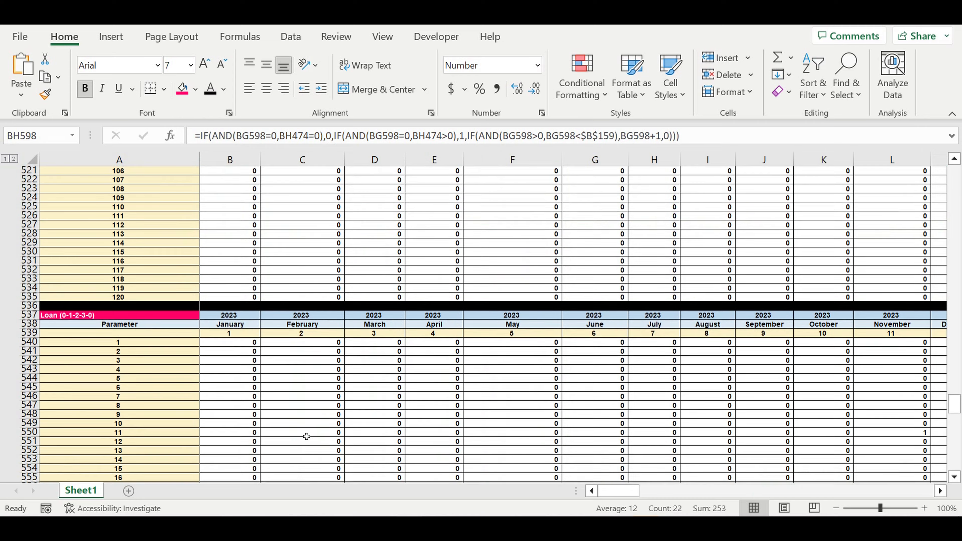
click(295, 405)
drag(35, 302, 8, 100)
drag(6, 100, 18, 189)
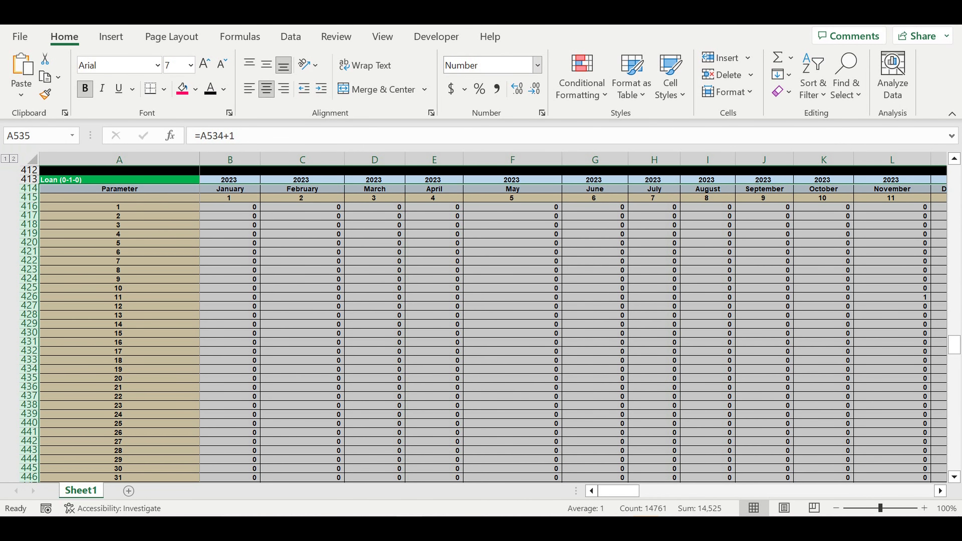
click(291, 36)
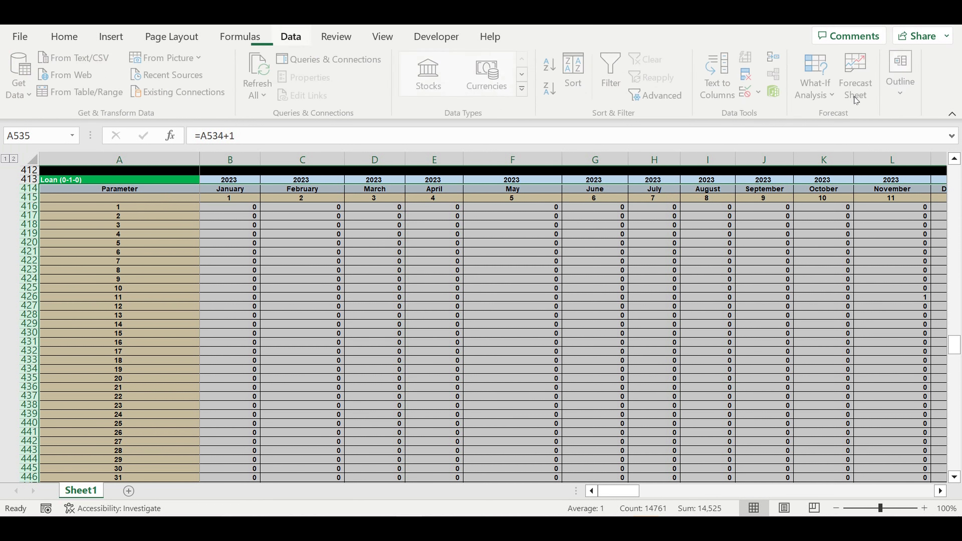
click(901, 74)
click(795, 172)
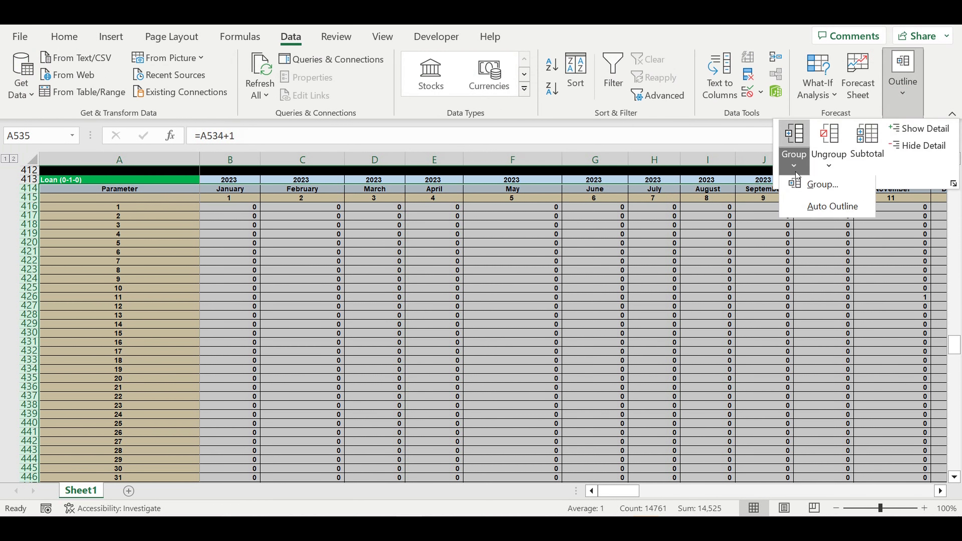
click(805, 189)
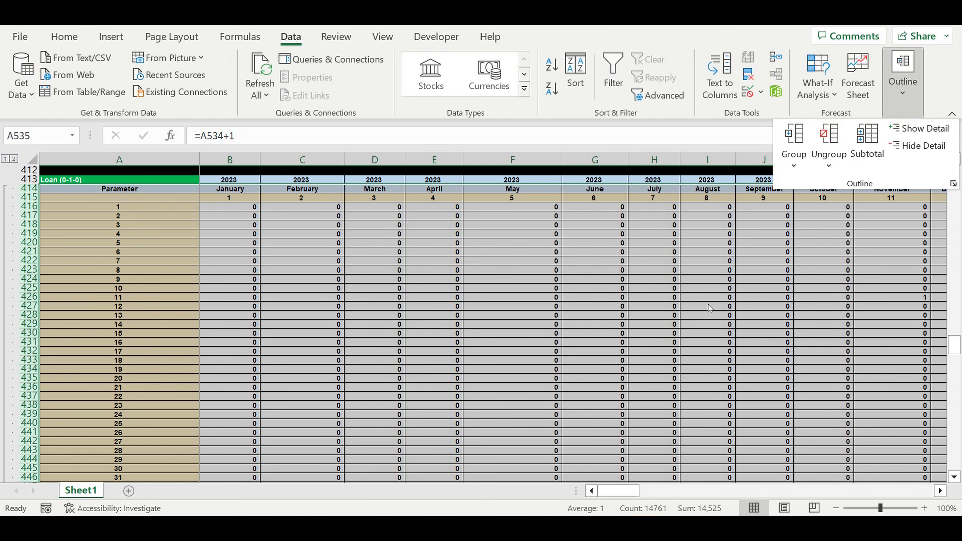
Collapse the grouped rows of the Loan (0-1-0) matrix.
click(135, 346)
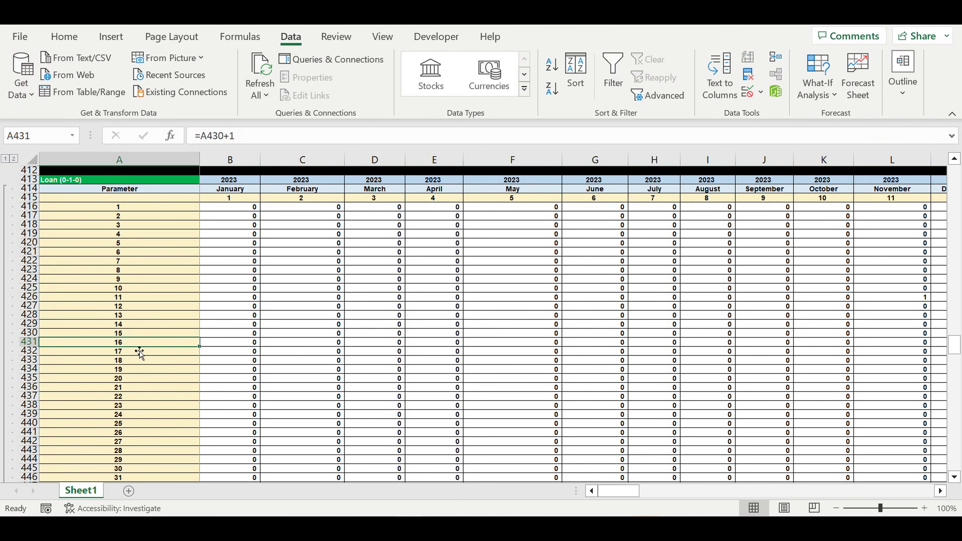
scroll(135, 369, down, 16)
scroll(135, 369, down, 18)
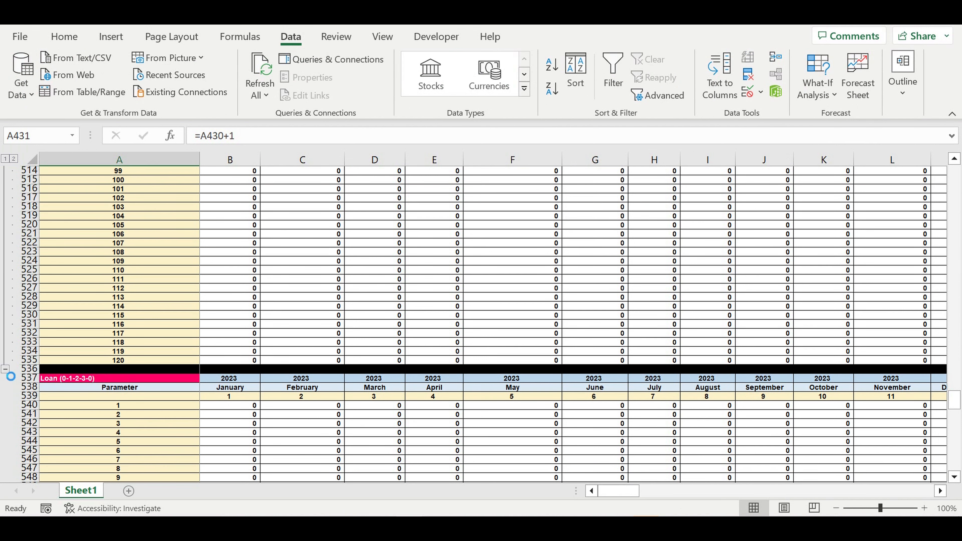
click(6, 369)
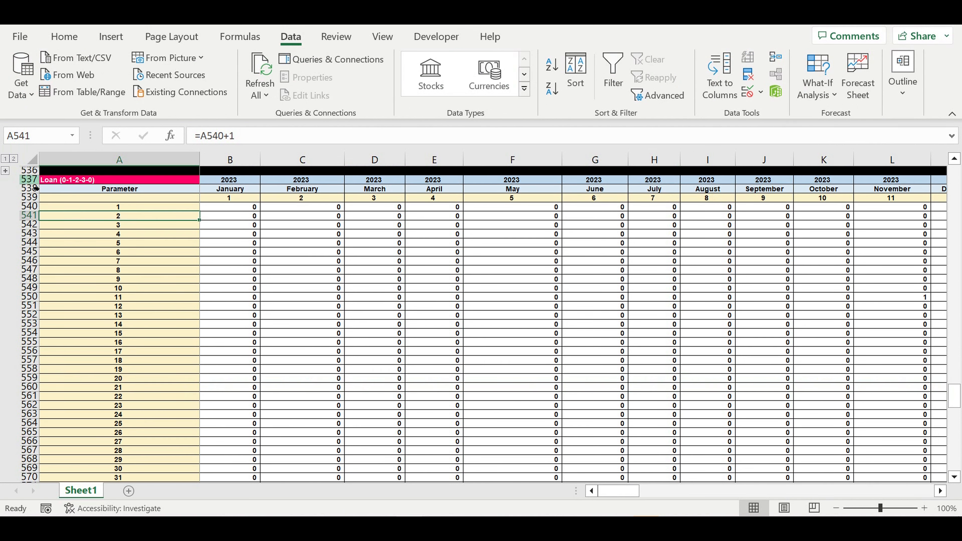
Copy the entire Loan (0-1-2-3-0) block, rows 537 to 660, and paste it directly below, starting at A661.
drag(29, 180, 12, 461)
key(ctrl+c)
scroll(152, 380, down, 4)
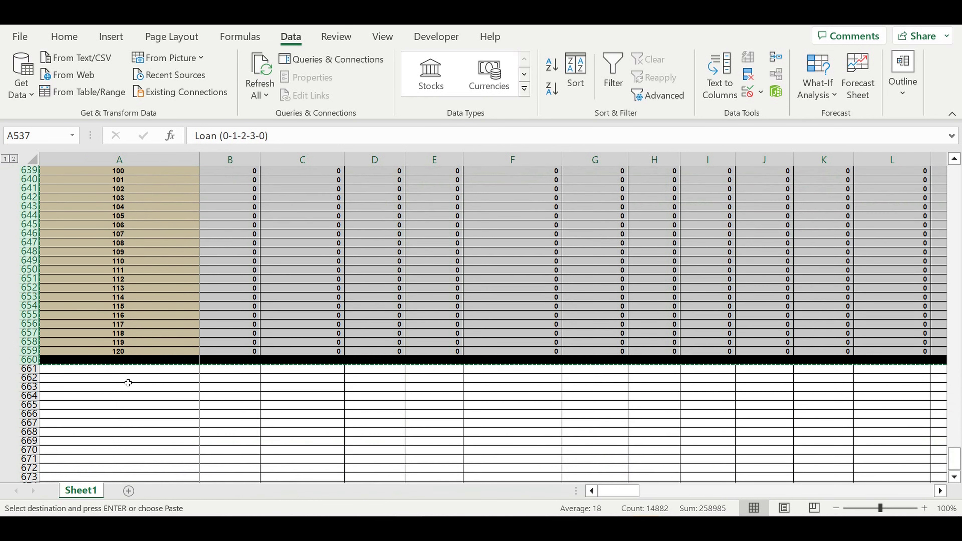
click(123, 370)
key(ctrl+v)
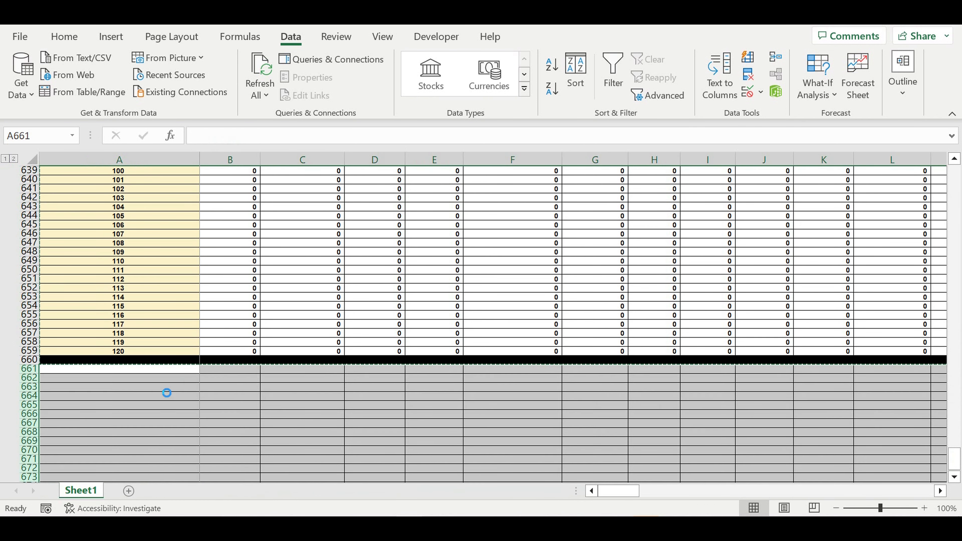
Retitle the pasted block in A661 as "Loan payments ($/month)".
click(148, 414)
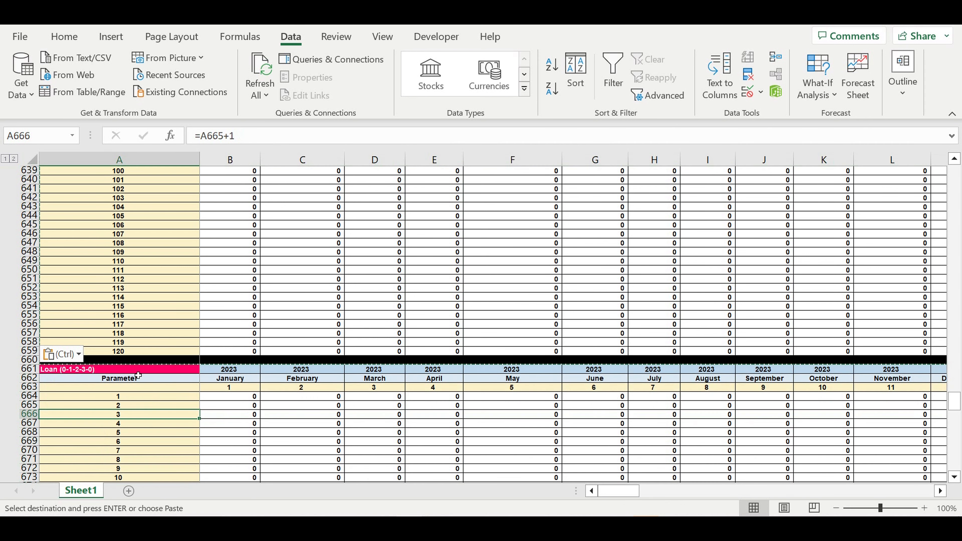
click(137, 369)
text(Lo)
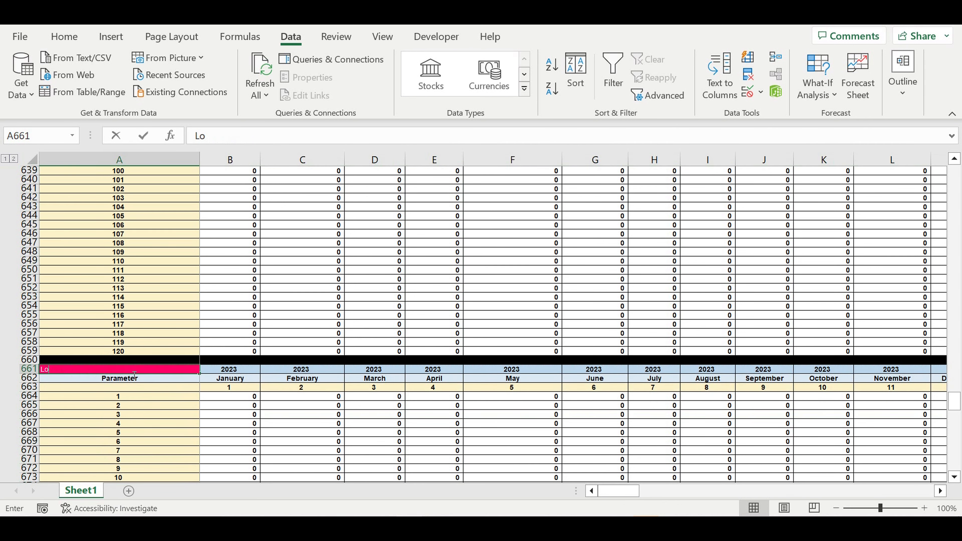
text(an payments ($/month)
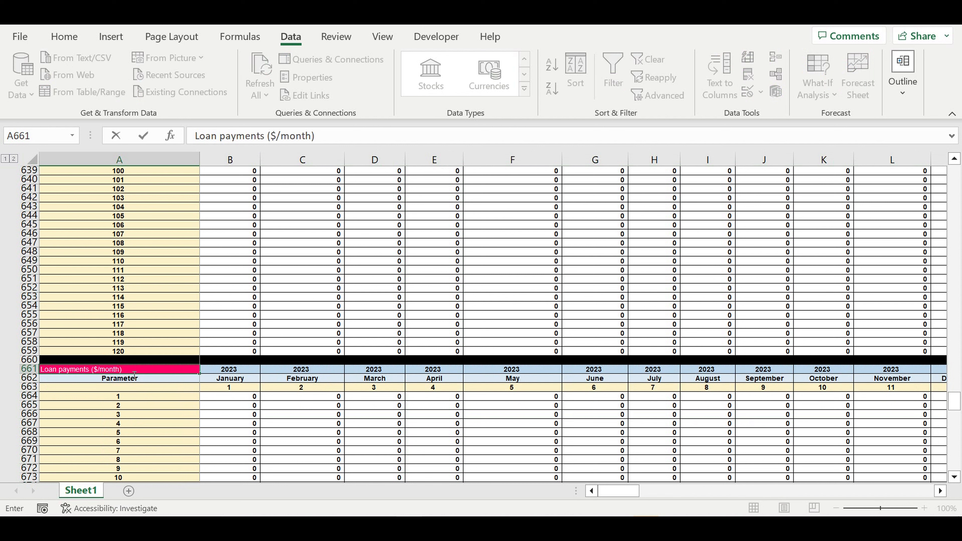
key(Return)
Fill the Loan payments title cell A661 with the standard dark blue color.
click(131, 373)
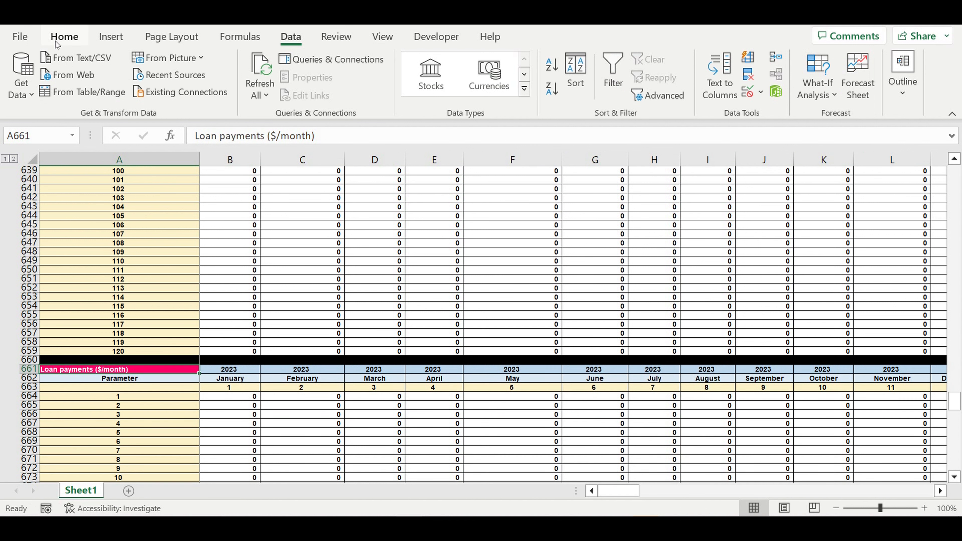
click(64, 37)
click(196, 91)
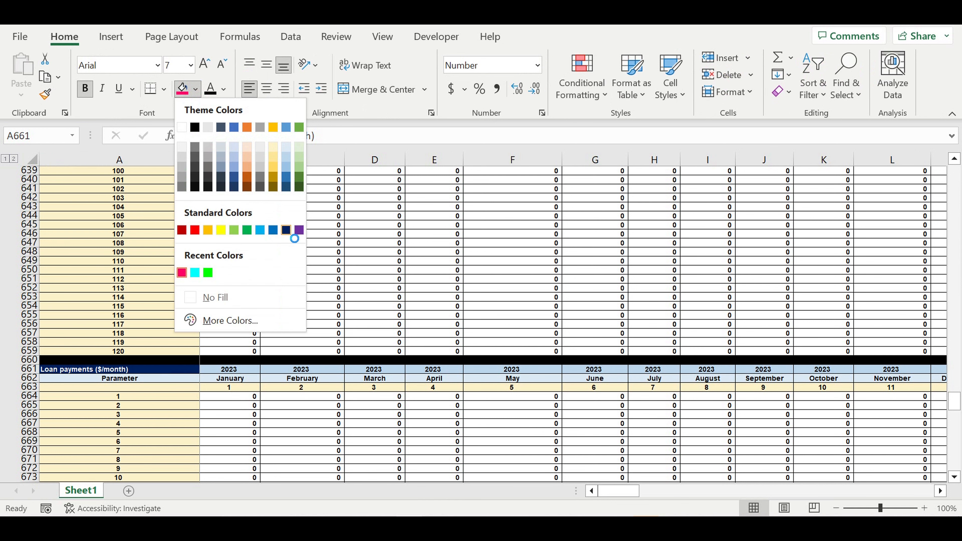
click(286, 231)
scroll(347, 347, down, 3)
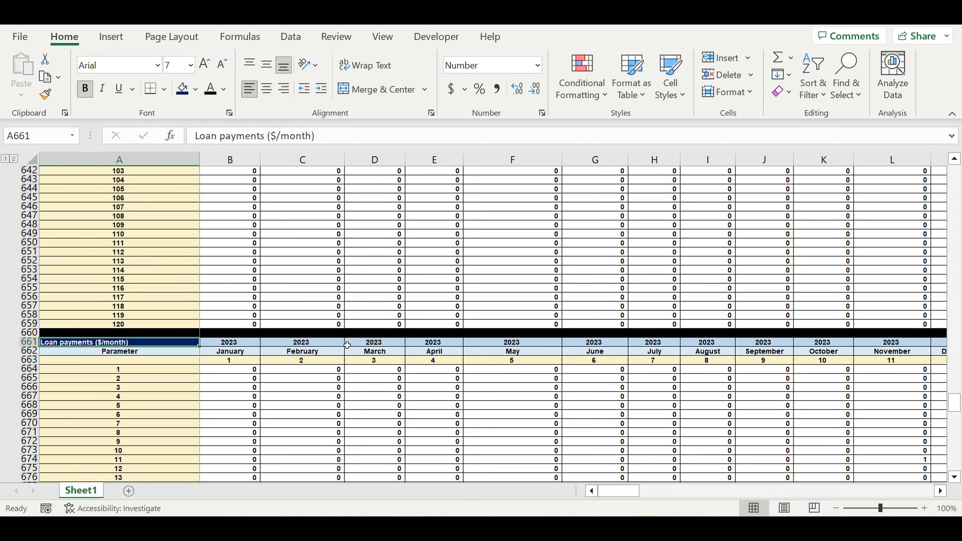
scroll(132, 331, up, 3)
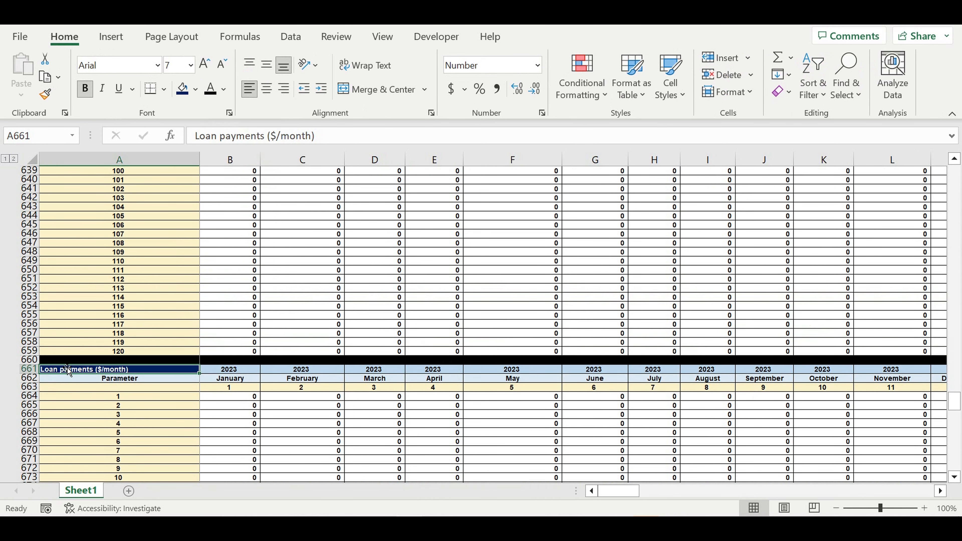
click(22, 352)
drag(23, 354, 17, 125)
scroll(167, 287, down, 4)
scroll(167, 286, down, 9)
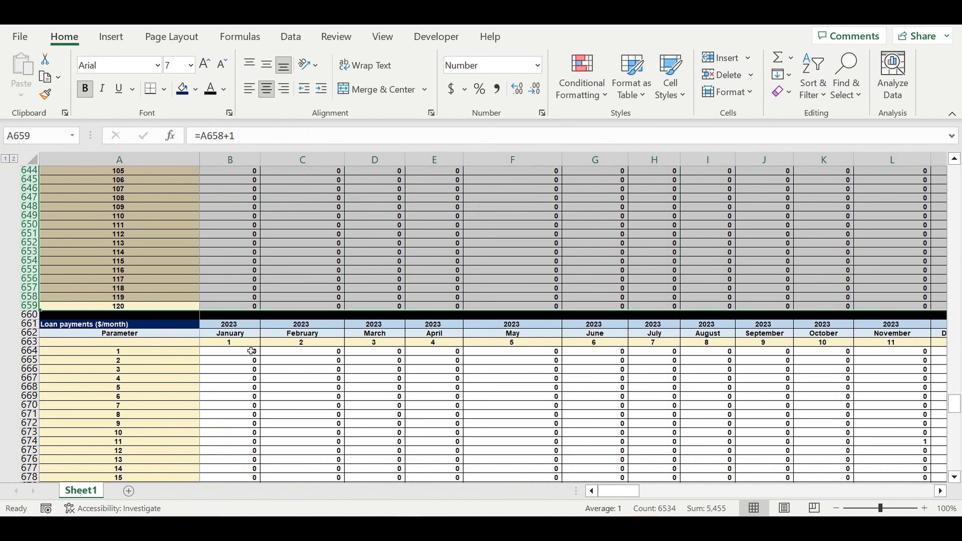
Clear the copied formulas from B664:E675 in the Loan payments matrix.
drag(244, 355, 421, 450)
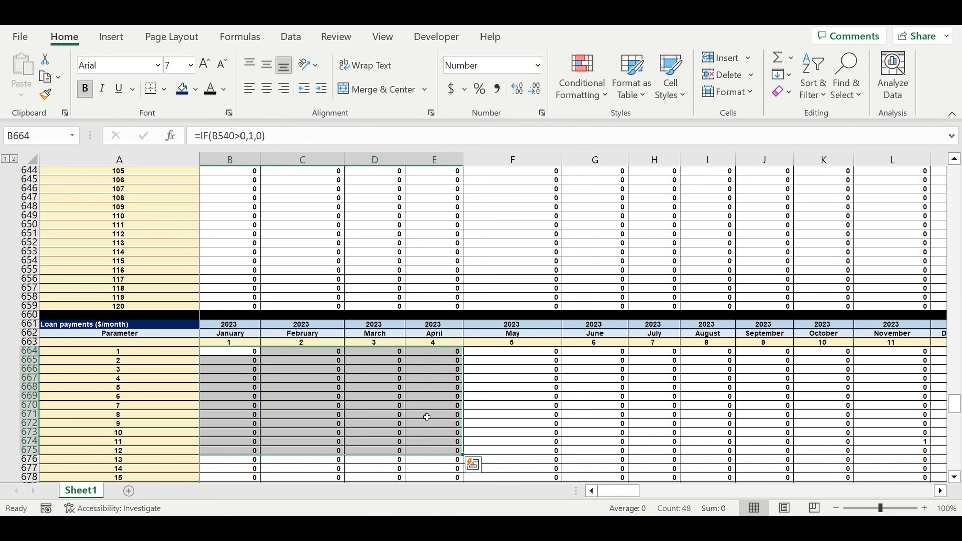
key(Delete)
Insert a blank row at row 162, directly below the monthly principal payment parameter.
scroll(424, 367, up, 20)
scroll(424, 309, up, 20)
scroll(428, 305, up, 20)
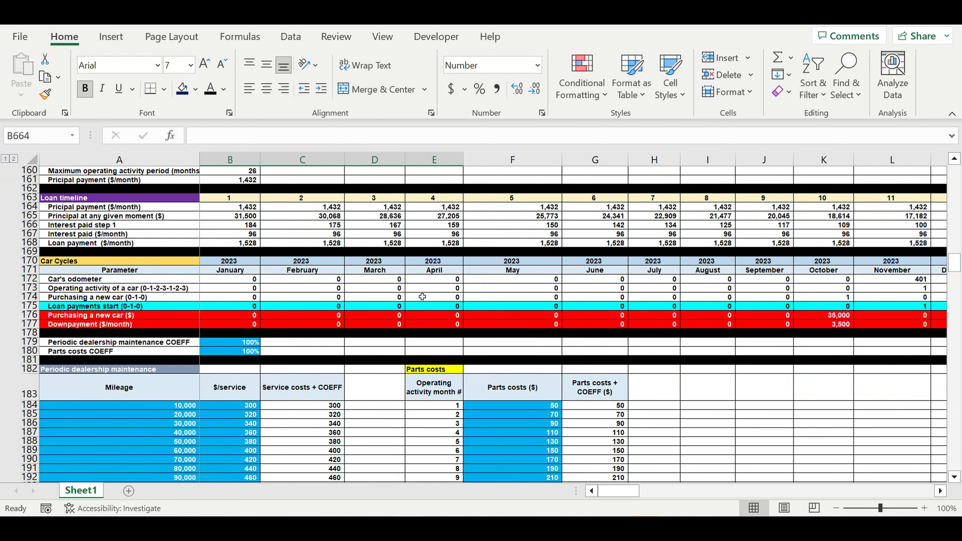
scroll(416, 295, up, 4)
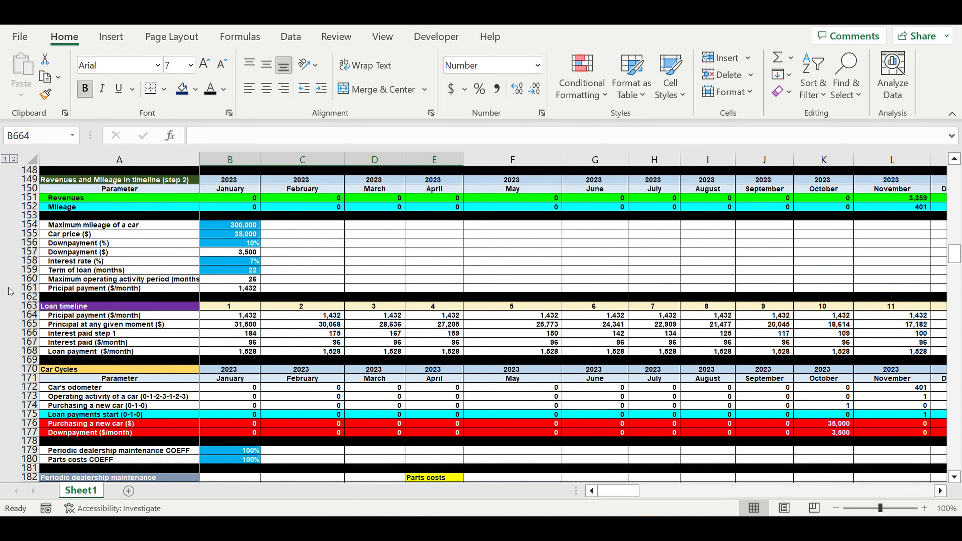
click(74, 291)
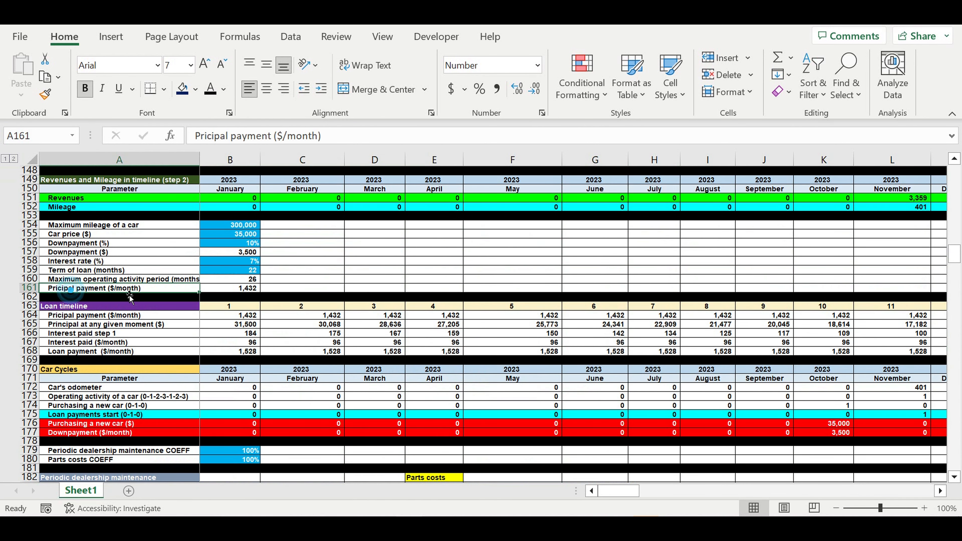
click(243, 288)
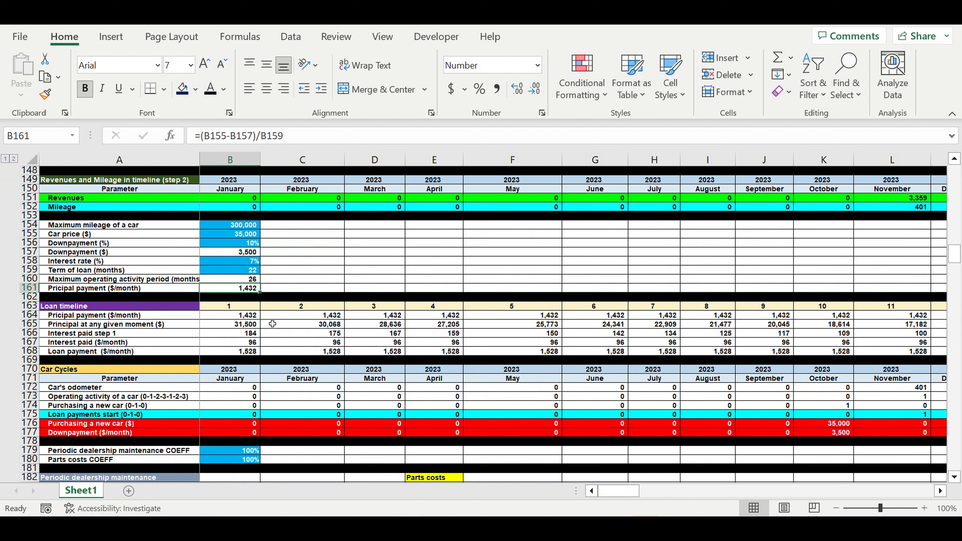
click(28, 296)
right_click(28, 296)
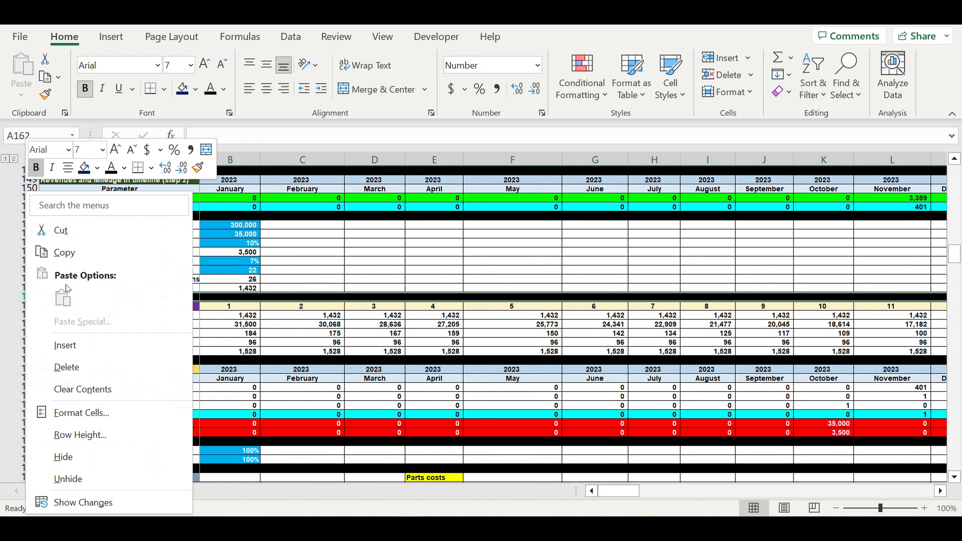
click(88, 349)
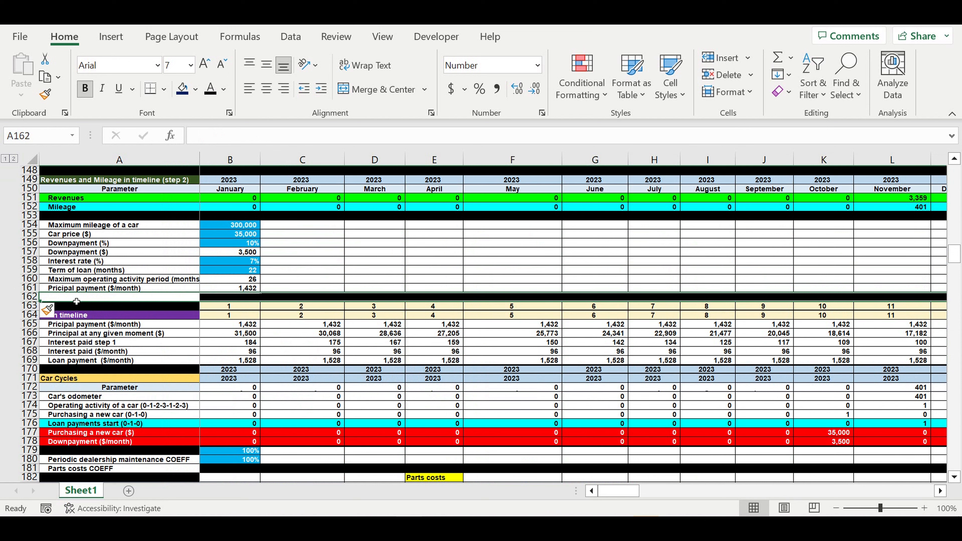
Label the inserted row in A162 "Loan payment ($/month)".
click(66, 298)
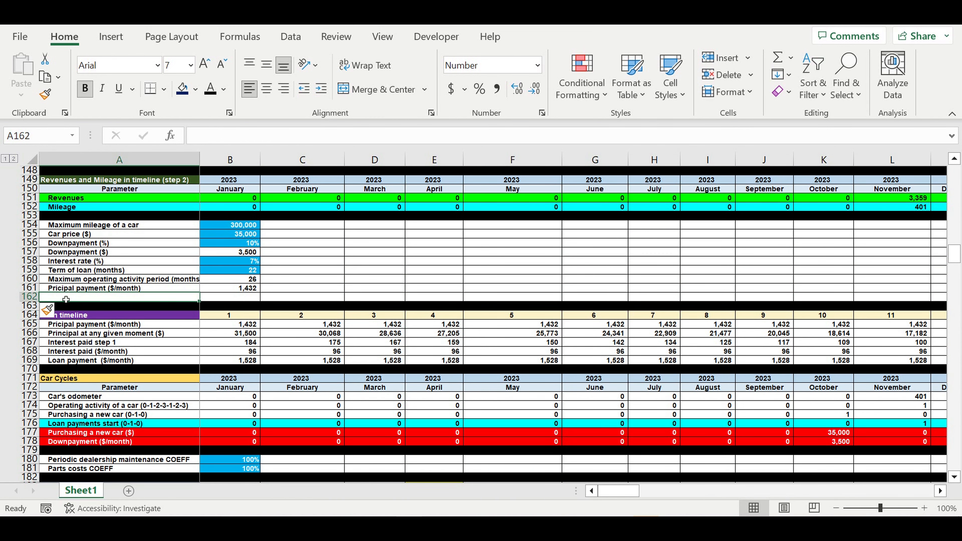
text(Loan)
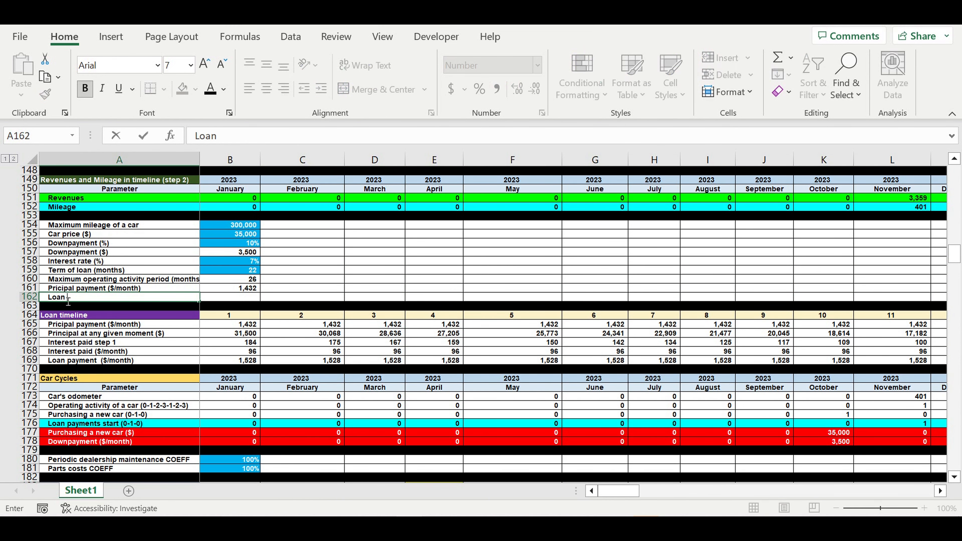
text( payment ($.mon)
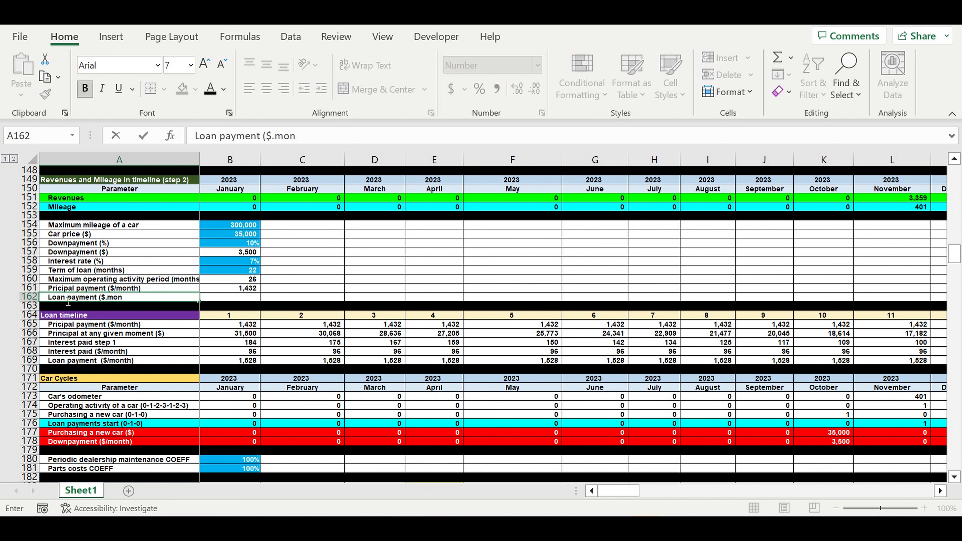
key(BackSpace)
key(BackSpace)
key(BackSpace)
text(month))
key(Return)
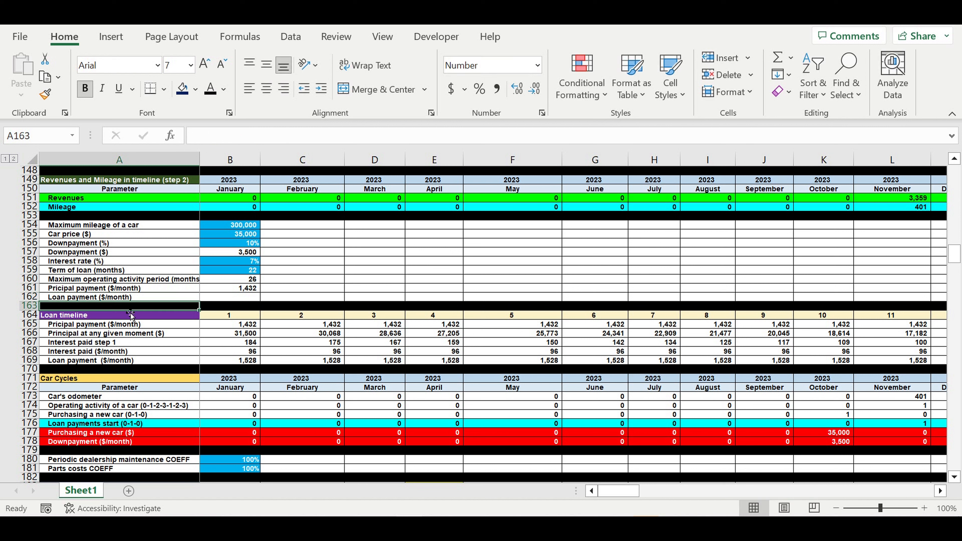
Calculate the monthly loan payment in B162 with the formula =B161+B168, adding principal payment and interest paid.
click(232, 297)
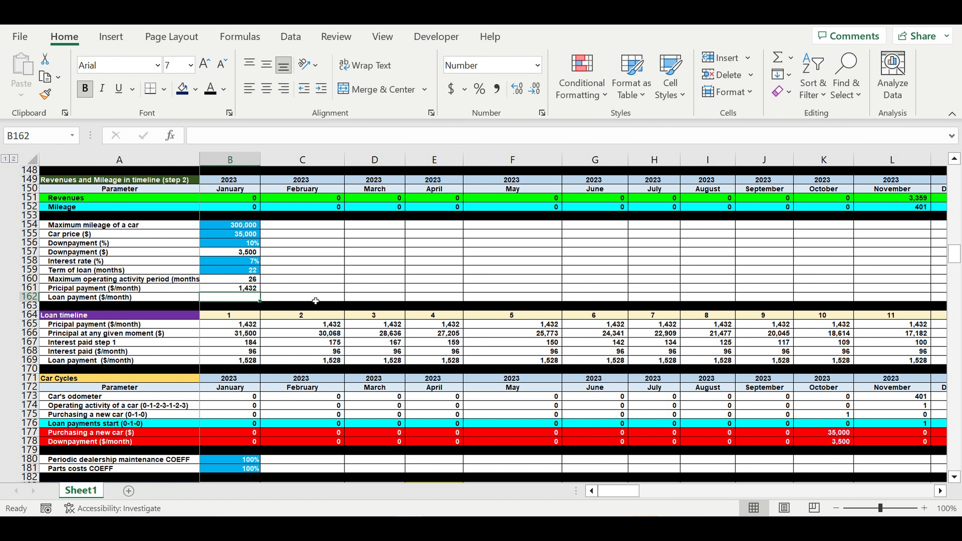
text(=)
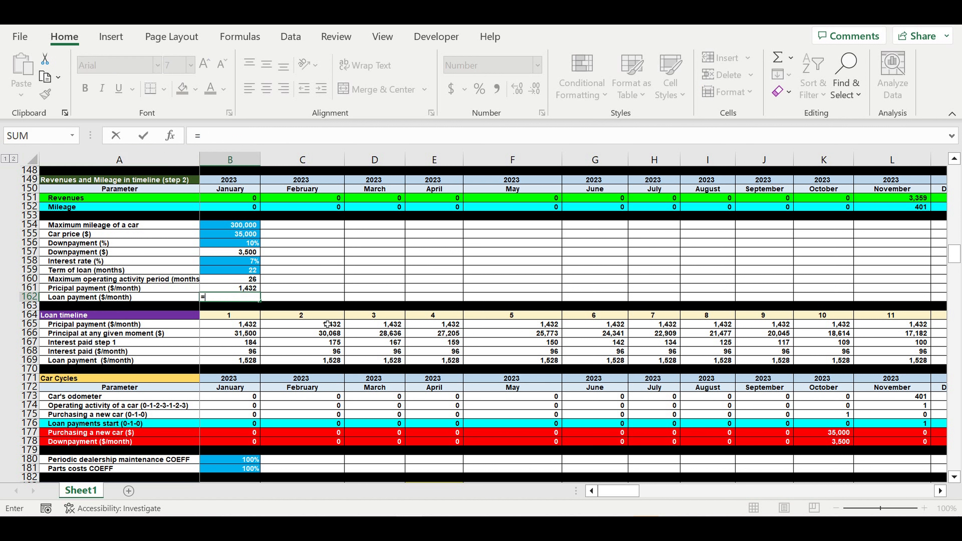
click(239, 291)
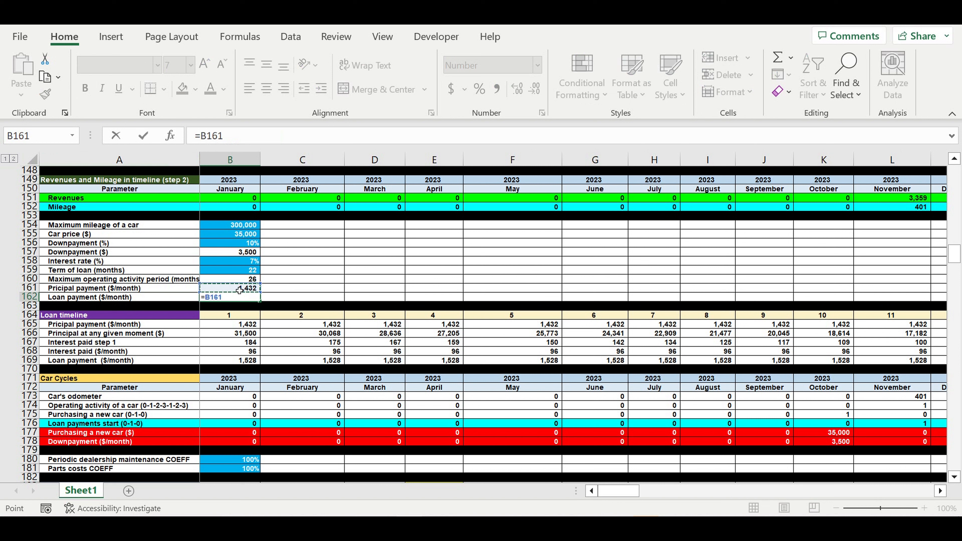
text(+)
click(240, 352)
key(Return)
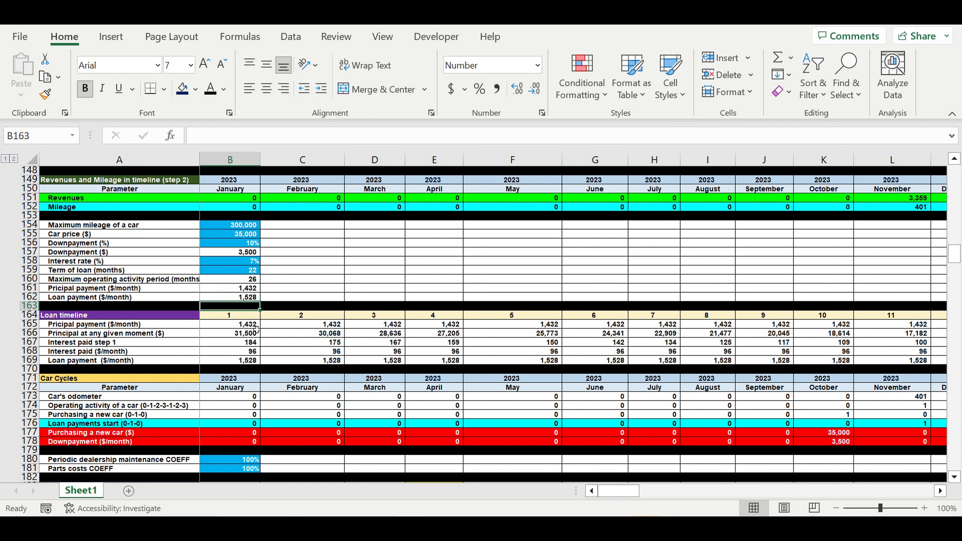
click(232, 298)
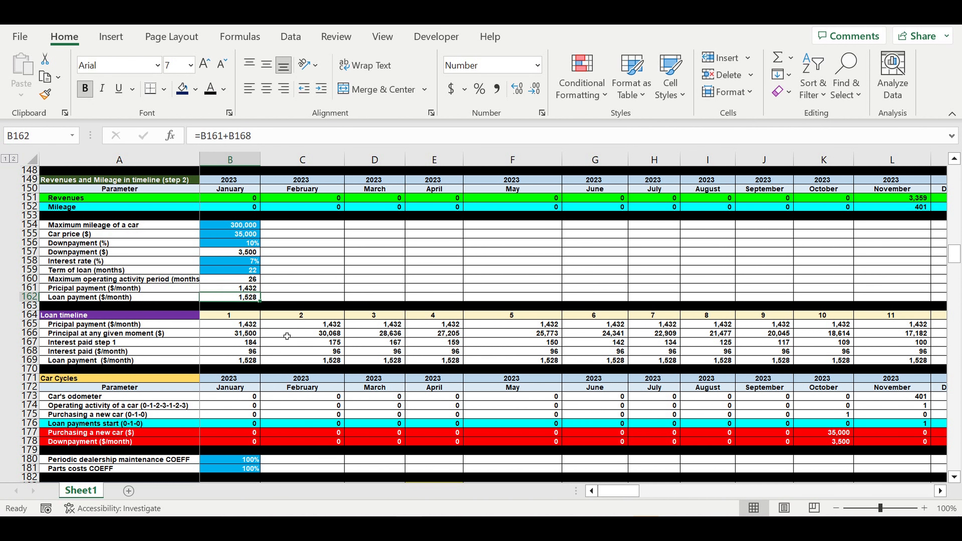
Start an IF formula in B665 of the Loan payments matrix, testing whether B541 in the Loan (0-1-2-3-0) matrix is greater than 0.
scroll(286, 336, down, 17)
scroll(285, 322, down, 20)
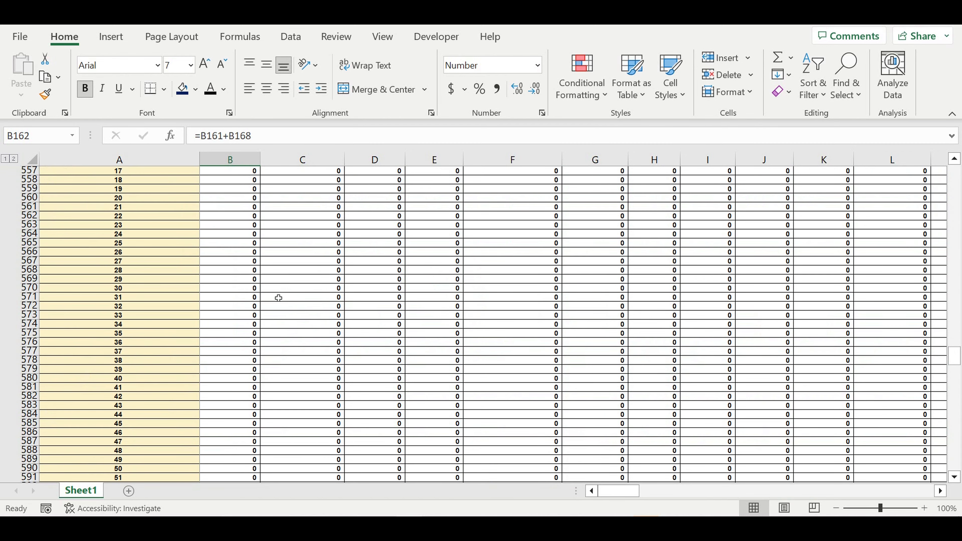
scroll(278, 298, down, 20)
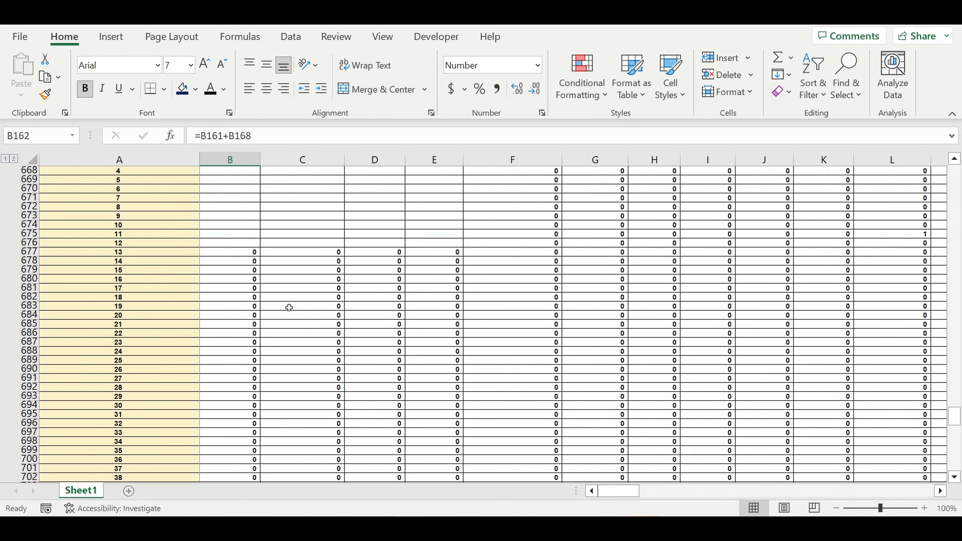
scroll(289, 308, up, 3)
scroll(176, 235, up, 2)
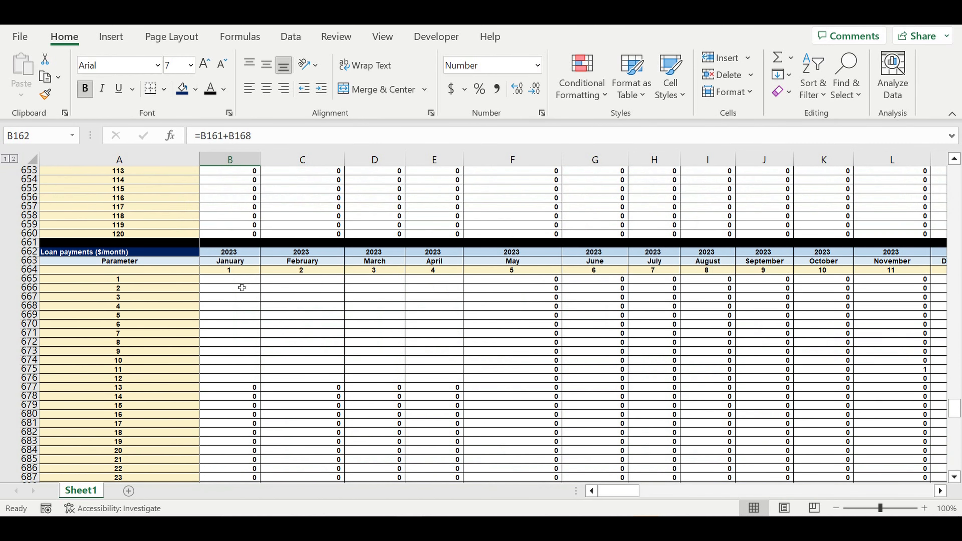
click(229, 279)
text(=if()
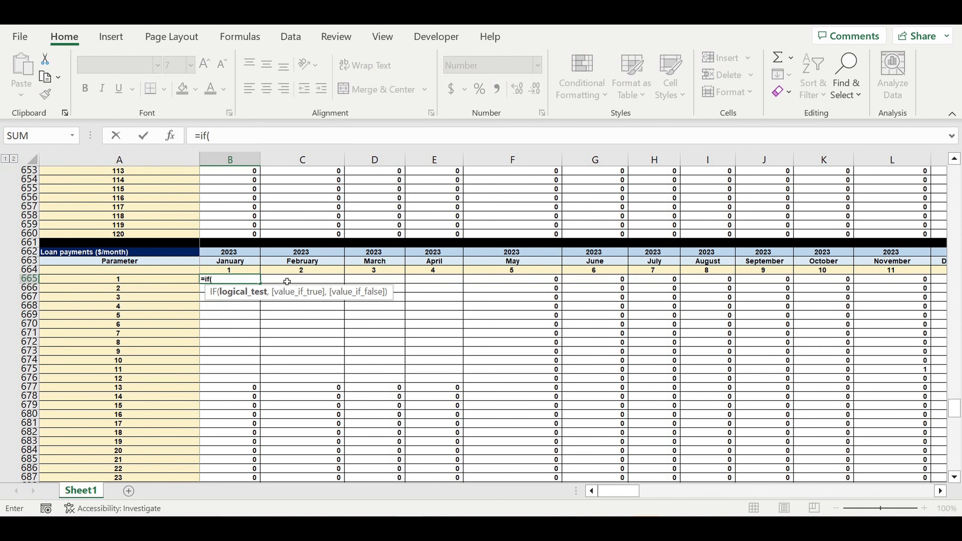
scroll(287, 281, up, 20)
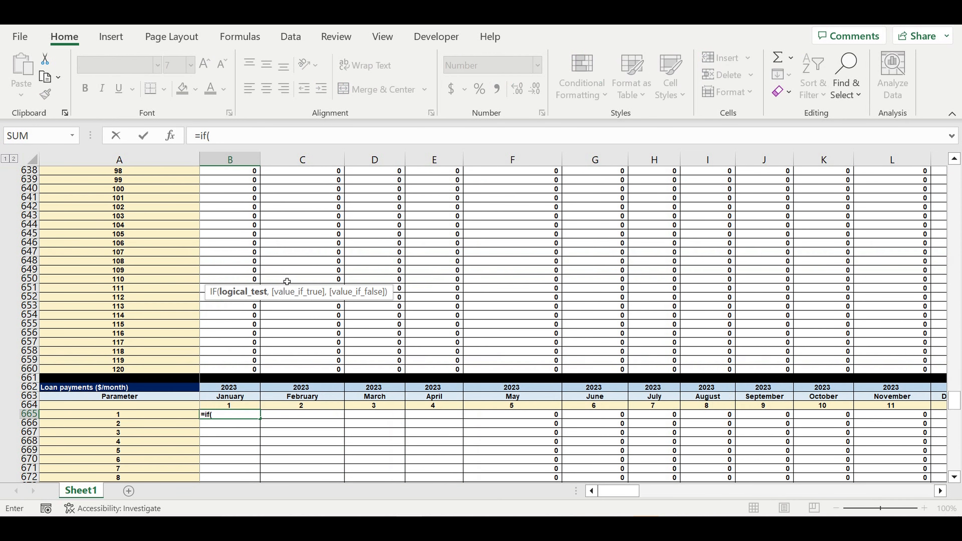
scroll(287, 282, up, 16)
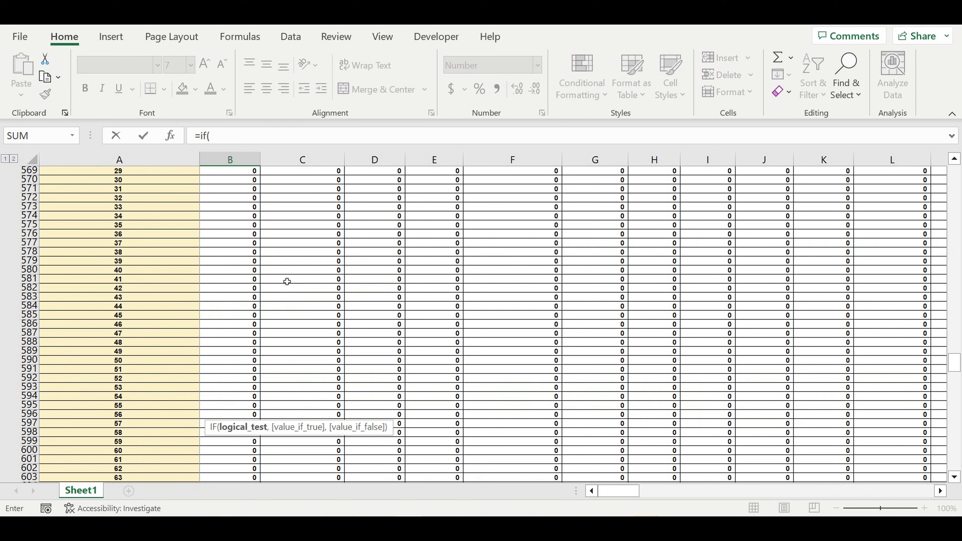
scroll(287, 281, up, 20)
scroll(264, 285, down, 2)
click(232, 300)
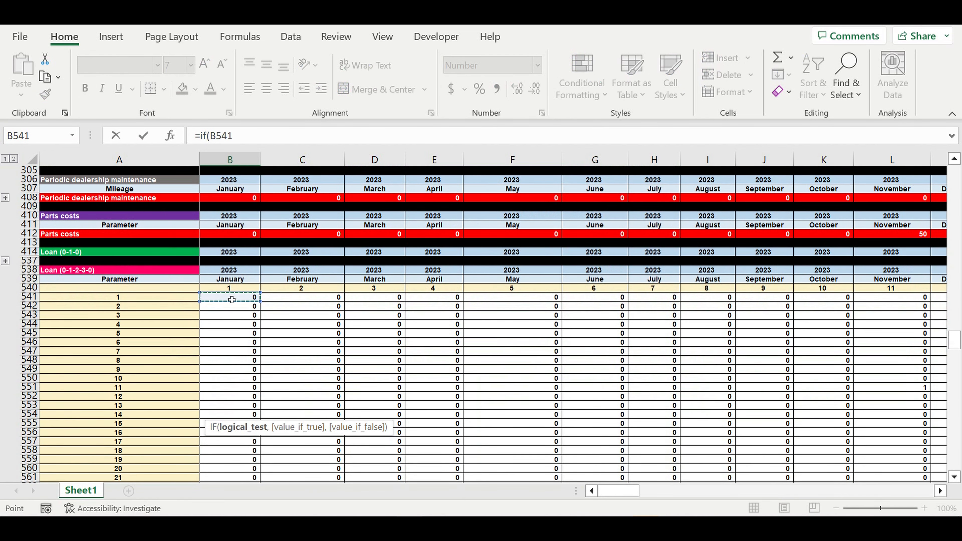
text(>0,)
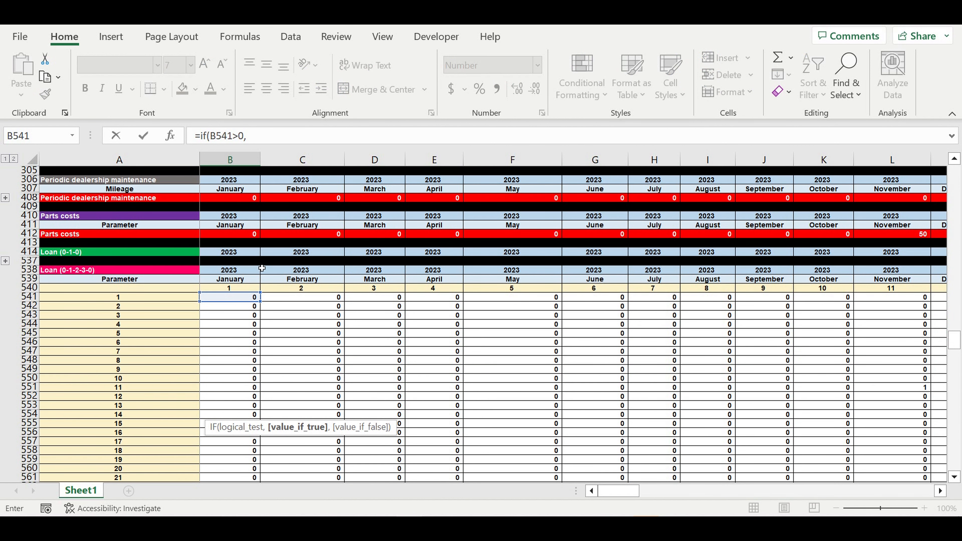
Complete the B665 formula as =IF(B541>0,$B$162,0), locking the reference to the loan payment parameter.
scroll(263, 267, up, 20)
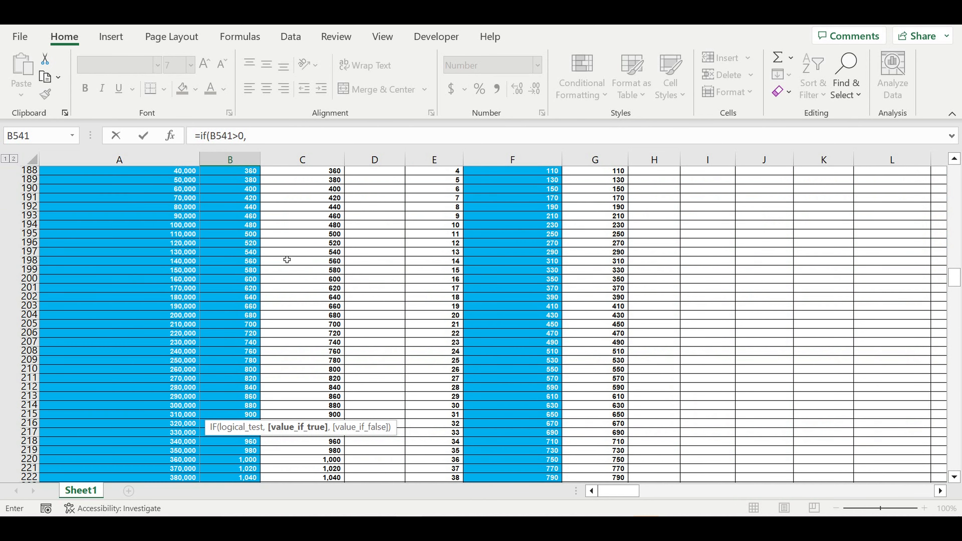
scroll(286, 259, up, 17)
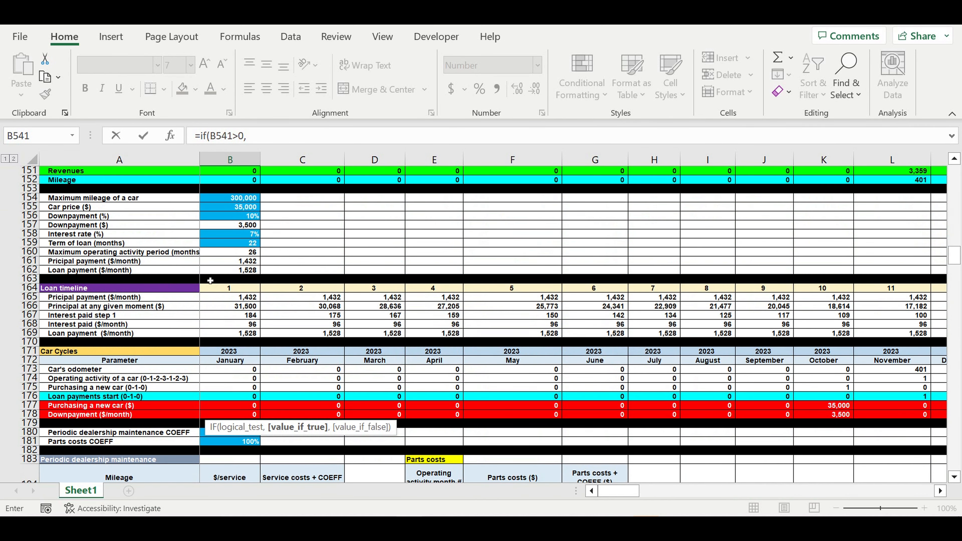
click(234, 271)
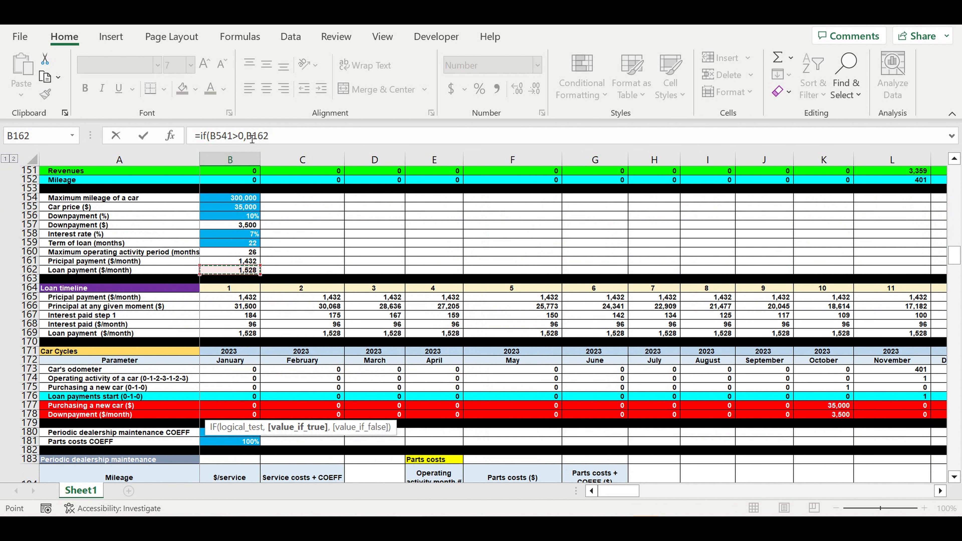
click(272, 138)
text($)
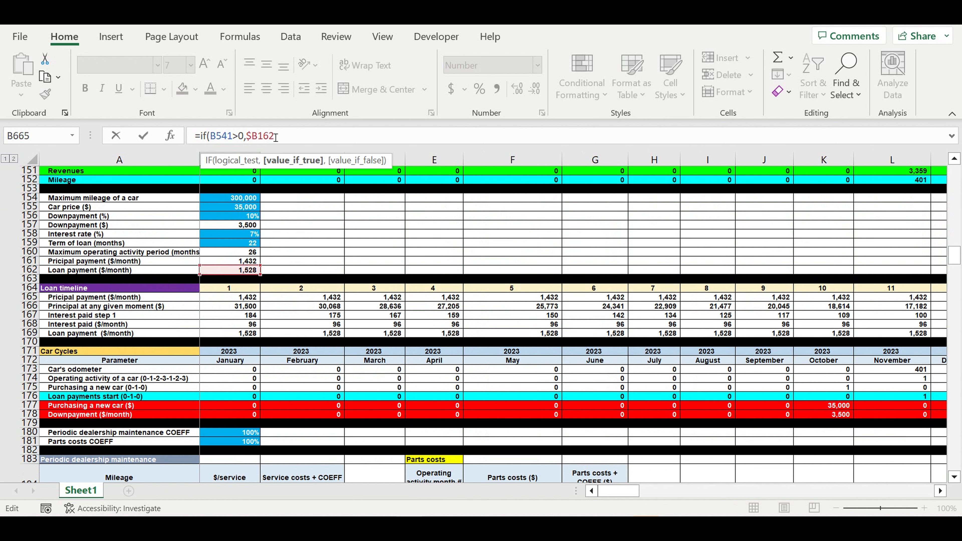
click(264, 139)
text($)
click(313, 138)
text(,0)
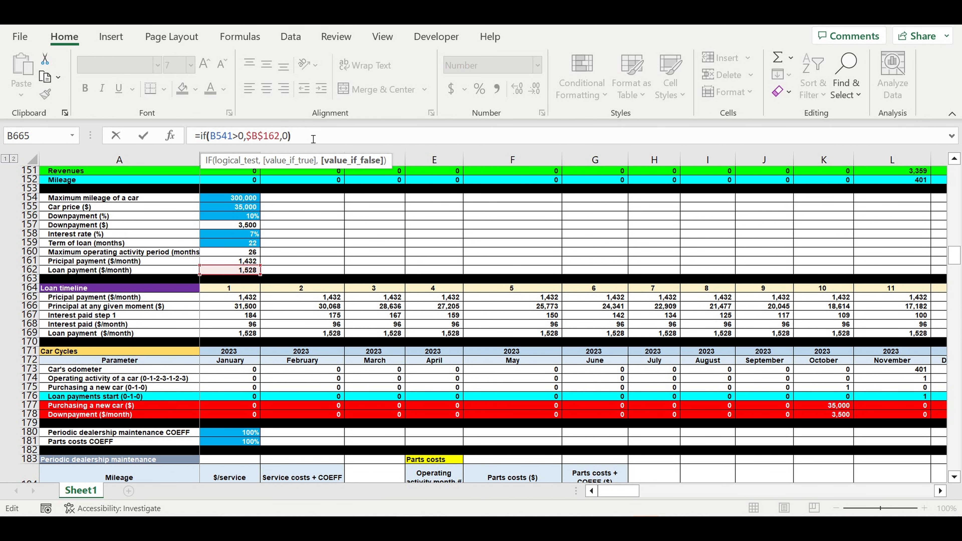
key(Return)
Fill the B665 formula down to row 784 and across to column DQ, covering the whole Loan payments matrix.
scroll(375, 232, down, 4)
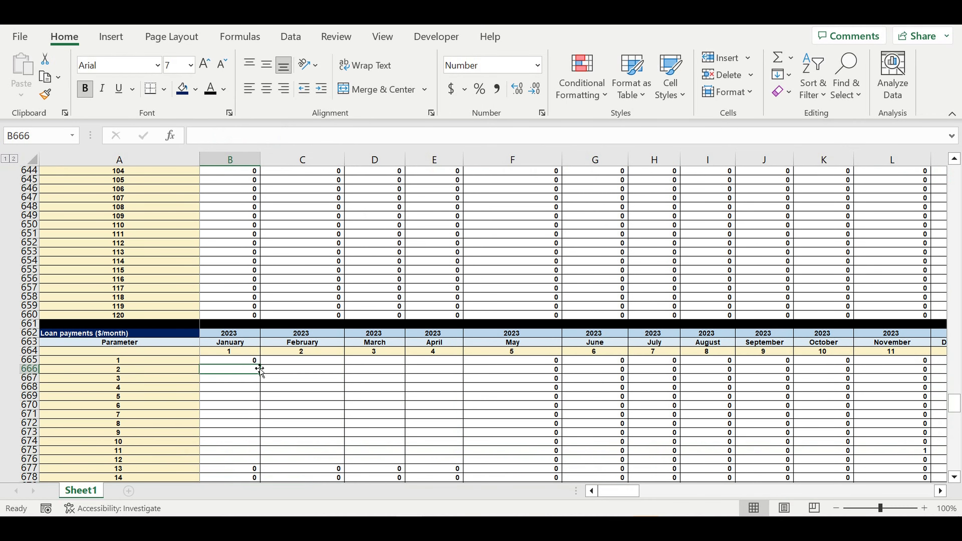
key(Up)
drag(264, 370, 284, 467)
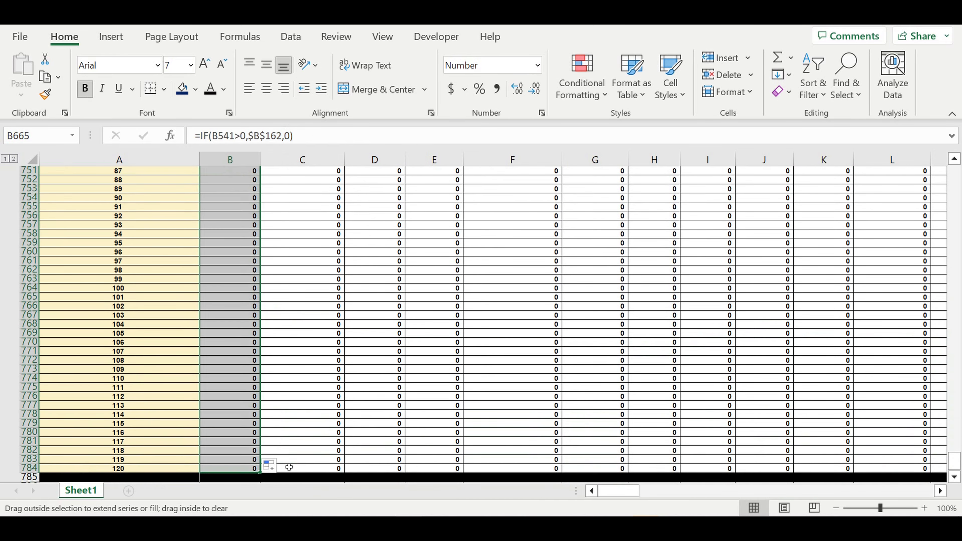
drag(260, 472, 809, 369)
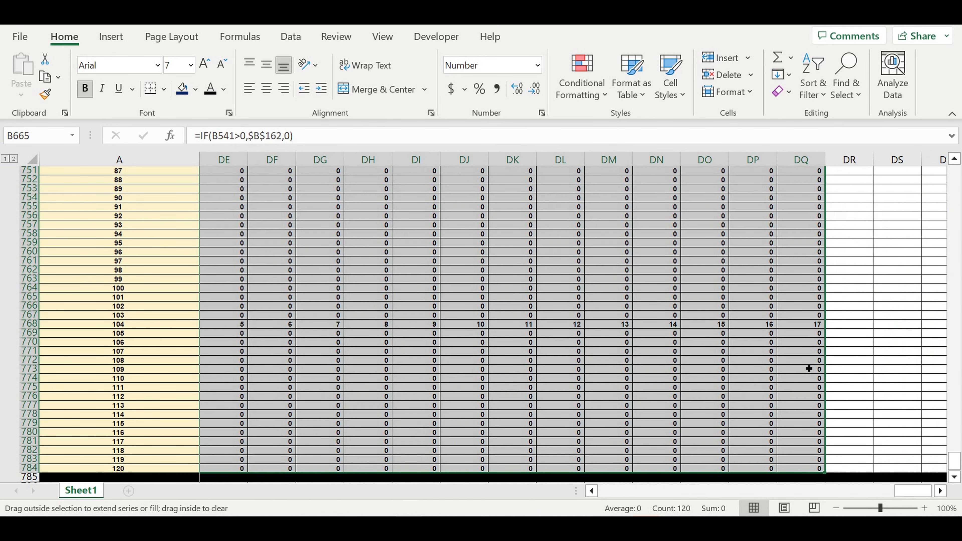
Examine the monthly payment runs in the Loan payments matrix, working back from the last months to the first.
click(705, 368)
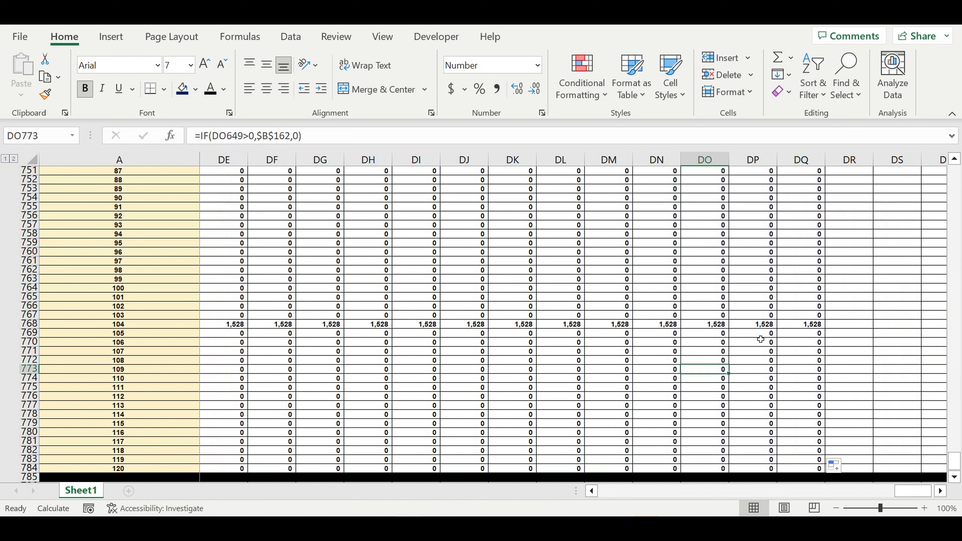
drag(805, 327, 678, 329)
scroll(624, 365, up, 9)
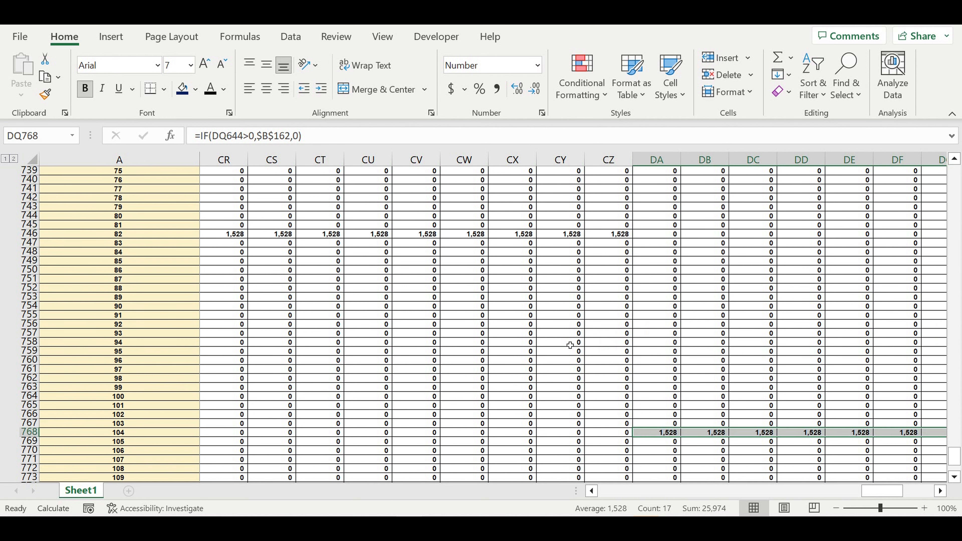
drag(625, 373, 212, 390)
drag(848, 495, 460, 492)
scroll(290, 385, up, 20)
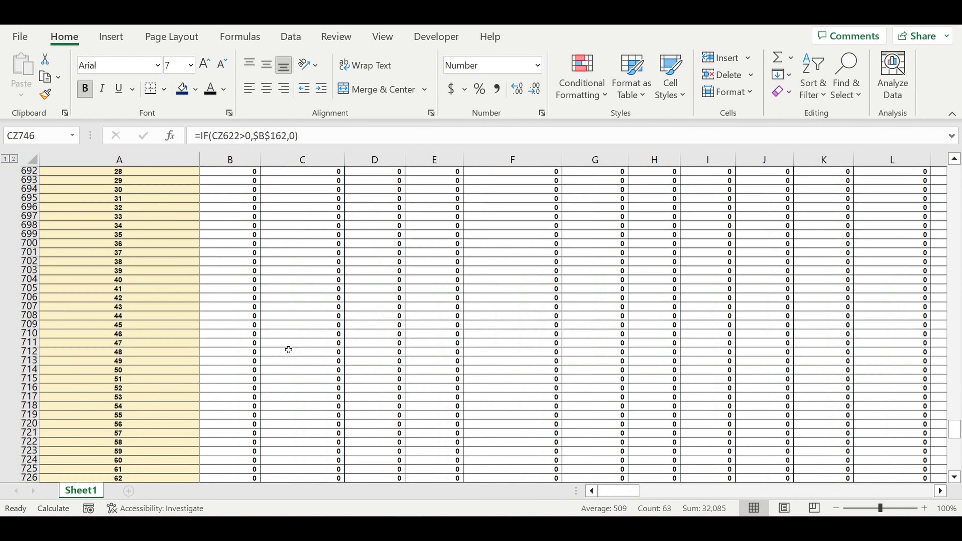
scroll(289, 349, up, 2)
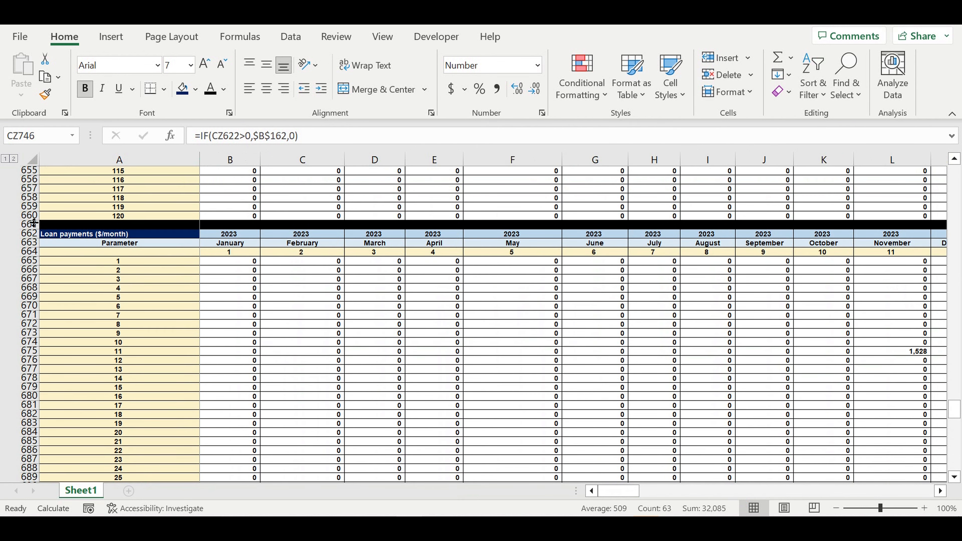
Group rows 539 to 660 of the Loan (0-1-2-3-0) matrix and collapse the group.
drag(30, 215, 28, 189)
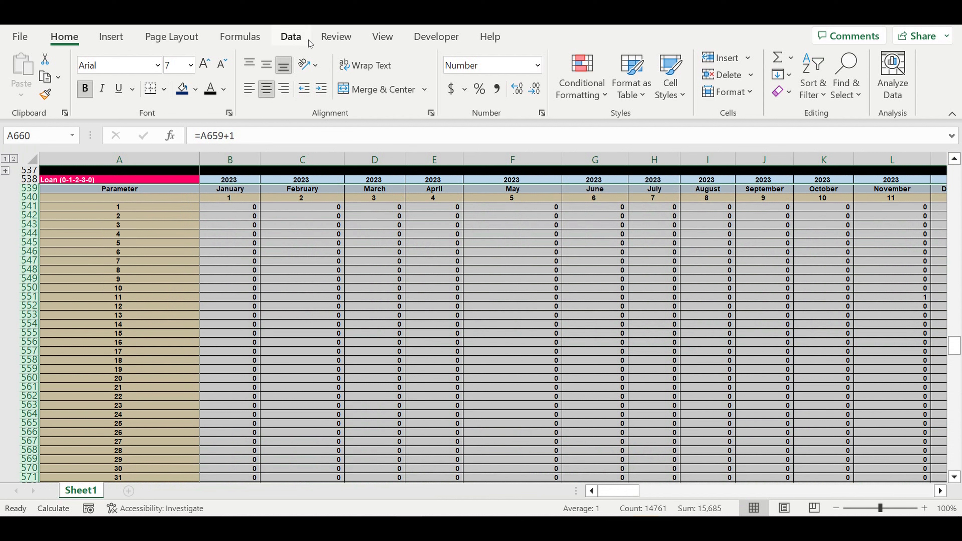
click(290, 37)
click(903, 76)
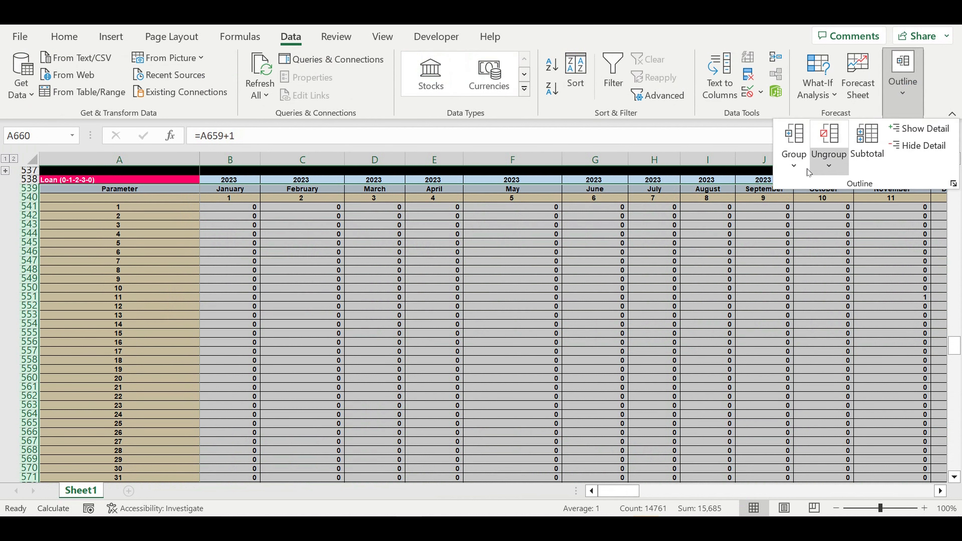
click(794, 162)
click(806, 190)
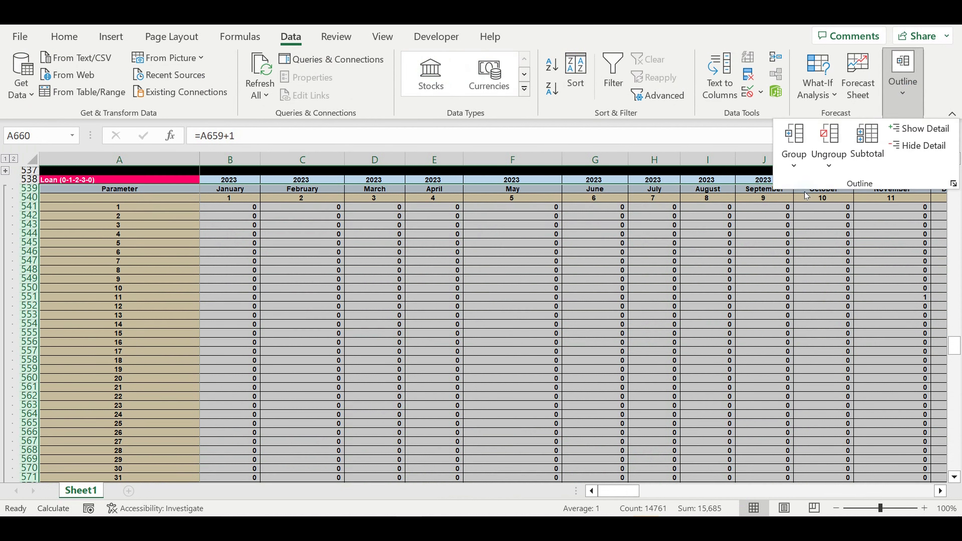
click(404, 288)
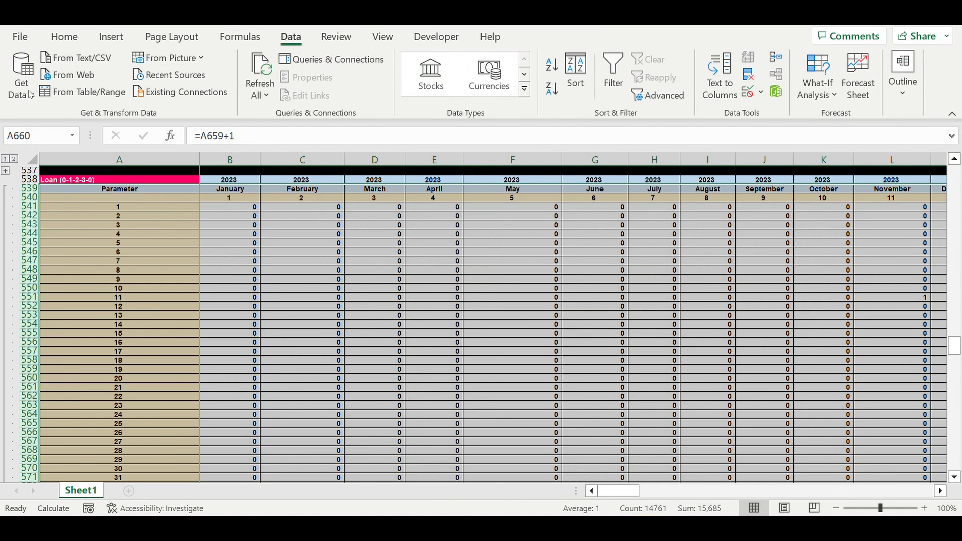
click(5, 159)
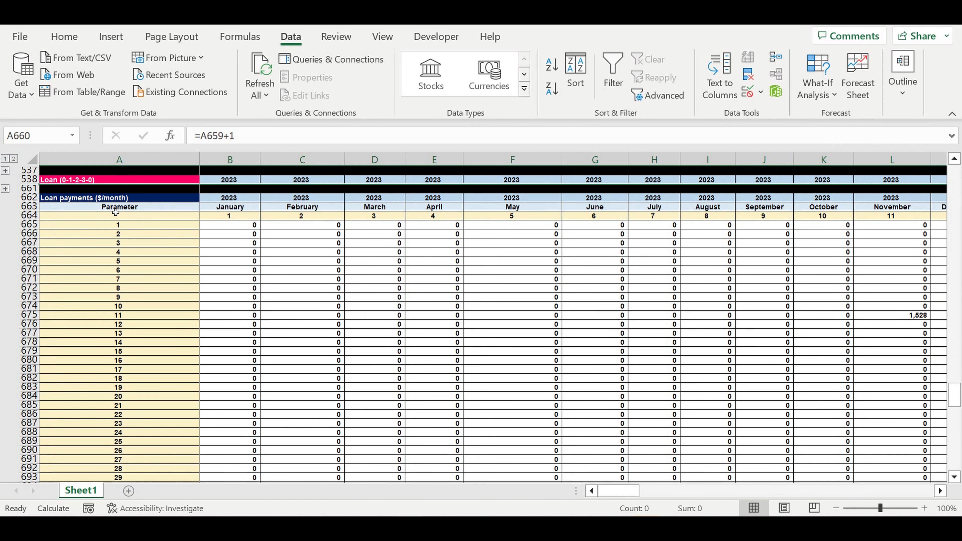
Insert a row at row 179 in the Car Cycles table, directly below Downpayment ($/month).
scroll(174, 257, up, 20)
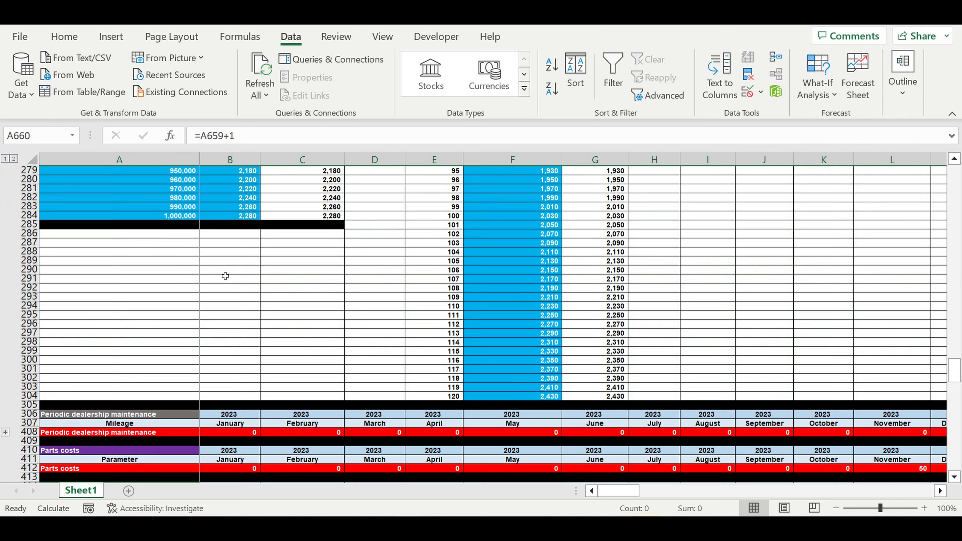
scroll(227, 274, up, 20)
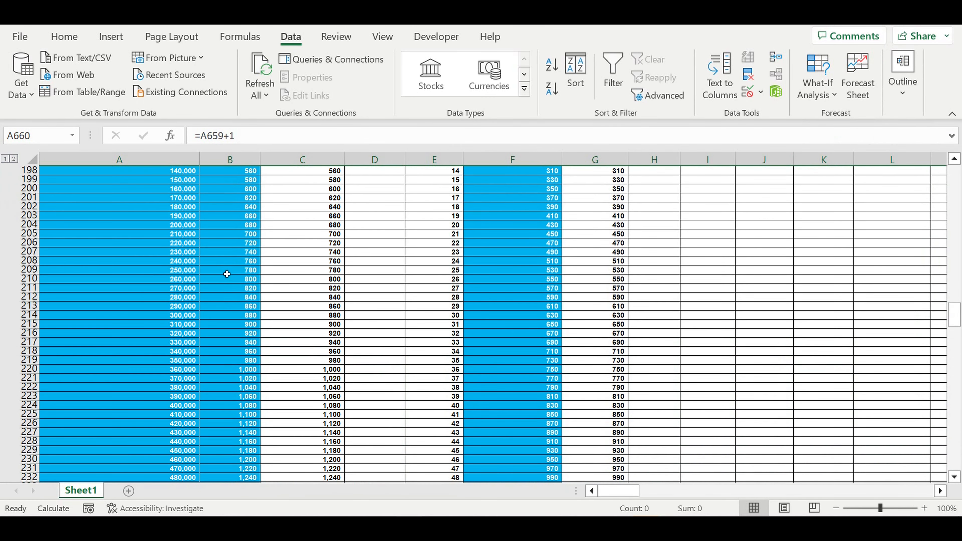
scroll(227, 273, up, 4)
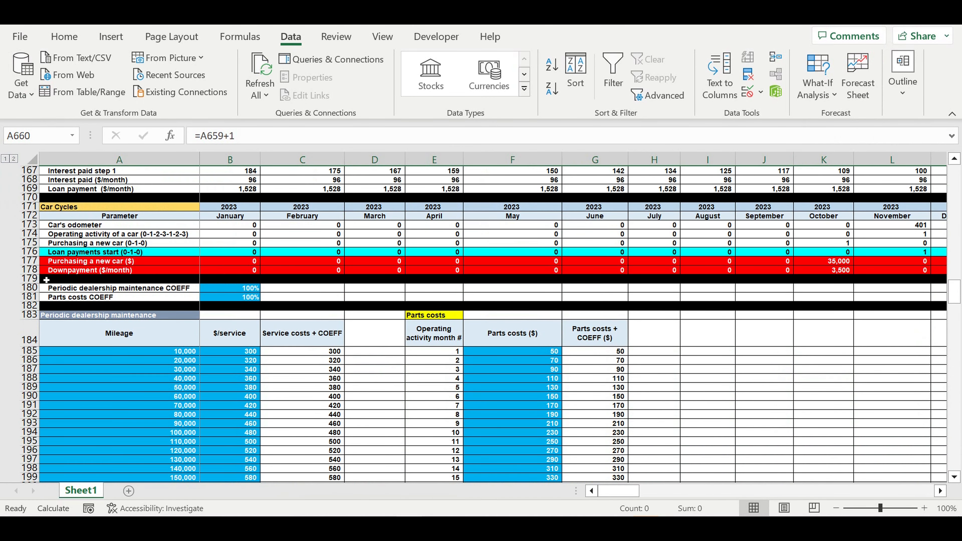
click(29, 279)
right_click(28, 279)
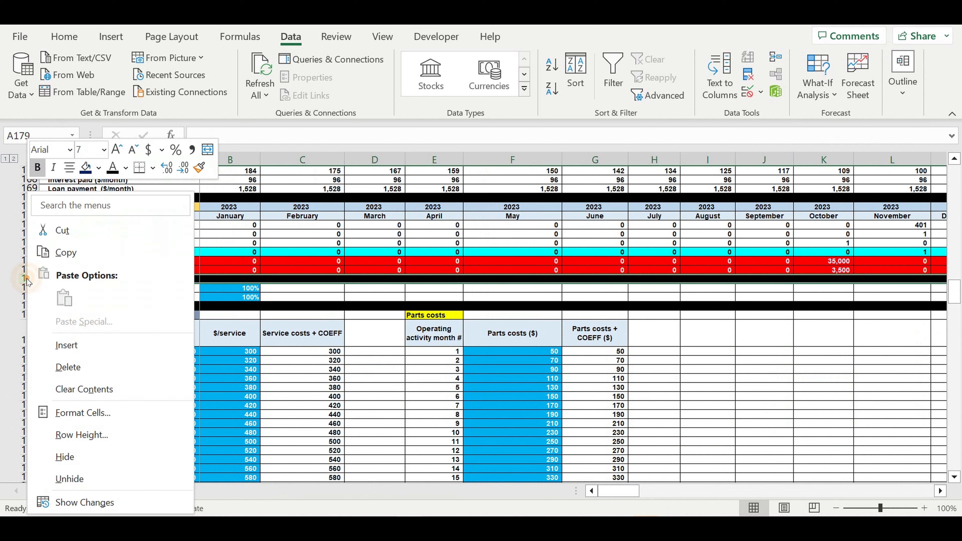
click(67, 344)
Label the inserted row in A179 "Loan payment ($/month)".
click(84, 281)
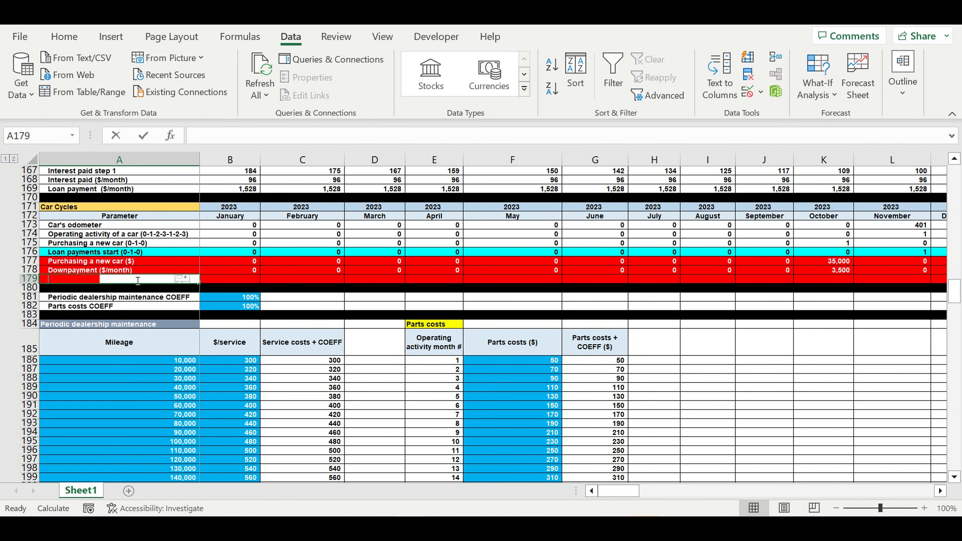
text(Loan payment)
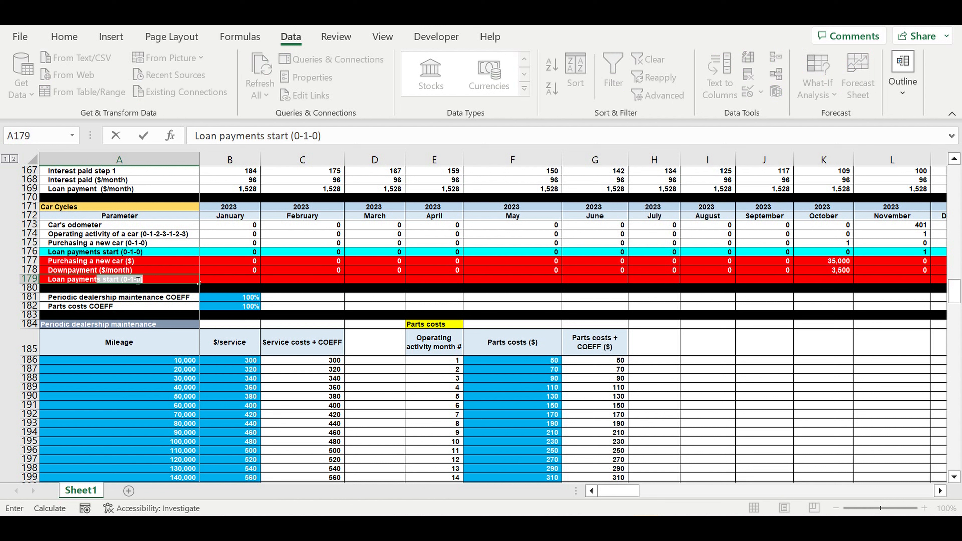
text( ()
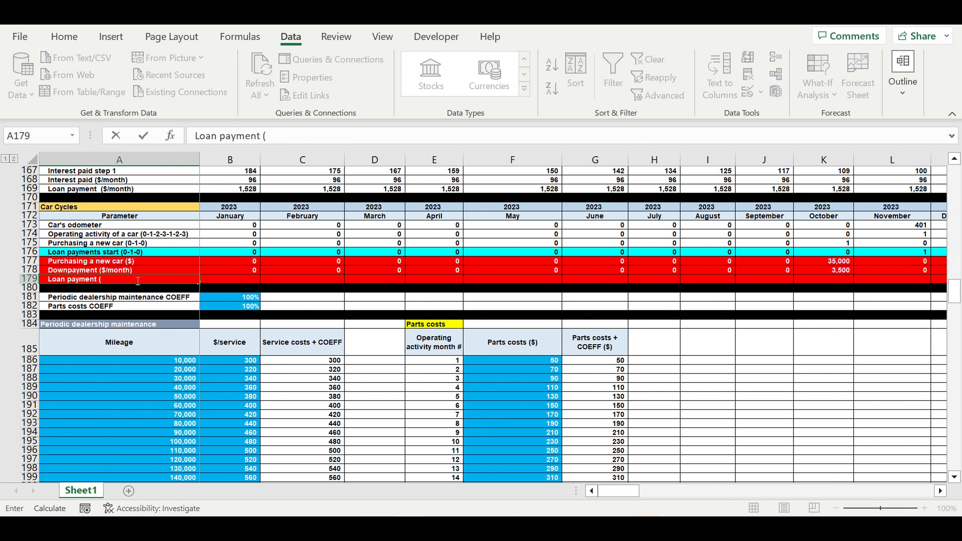
text($/month)
key(Return)
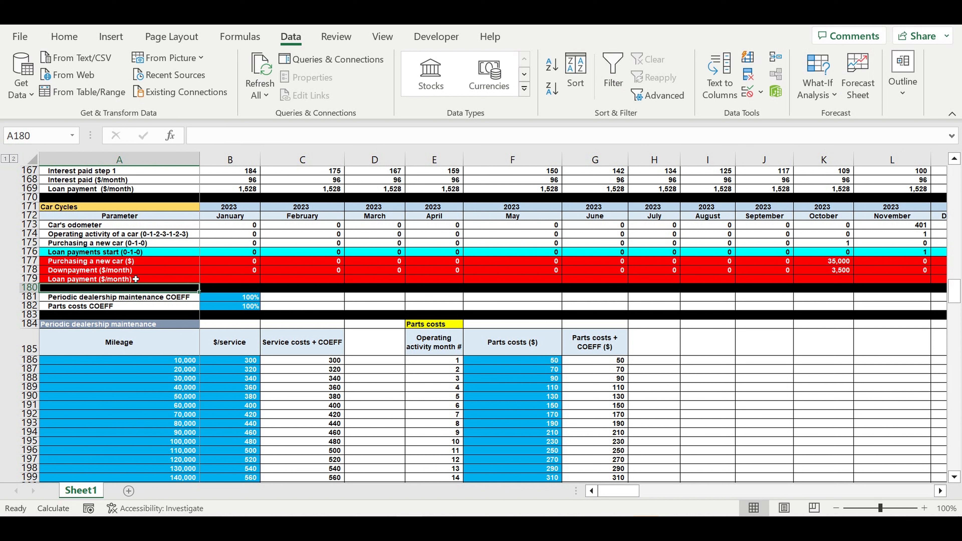
Total the January 2023 column of the Loan payments matrix in B179 with =SUM(B666:B785).
click(233, 281)
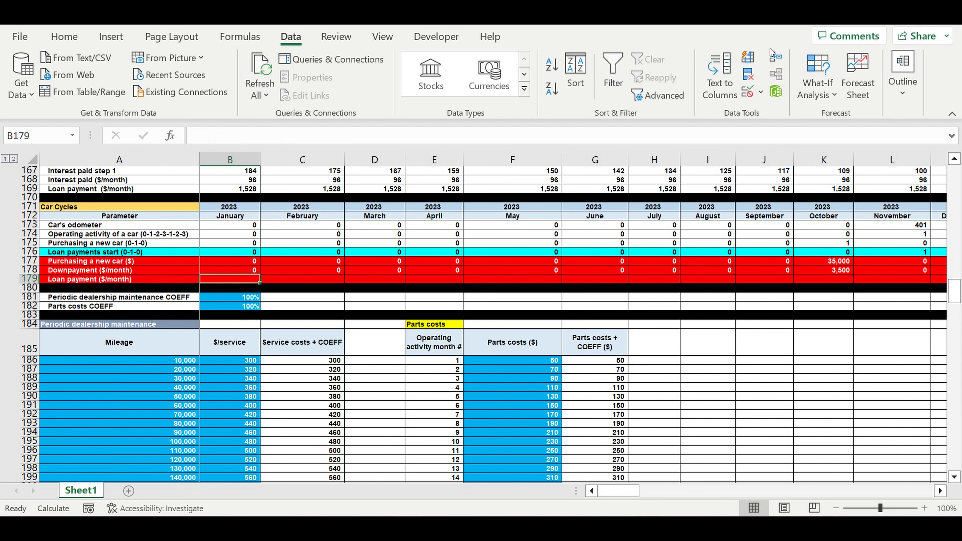
click(65, 37)
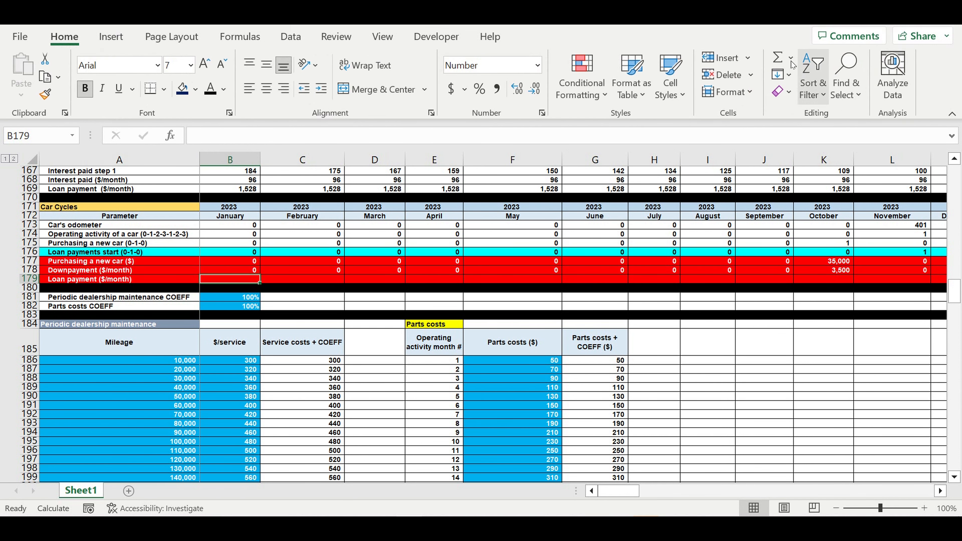
click(777, 61)
scroll(269, 367, down, 10)
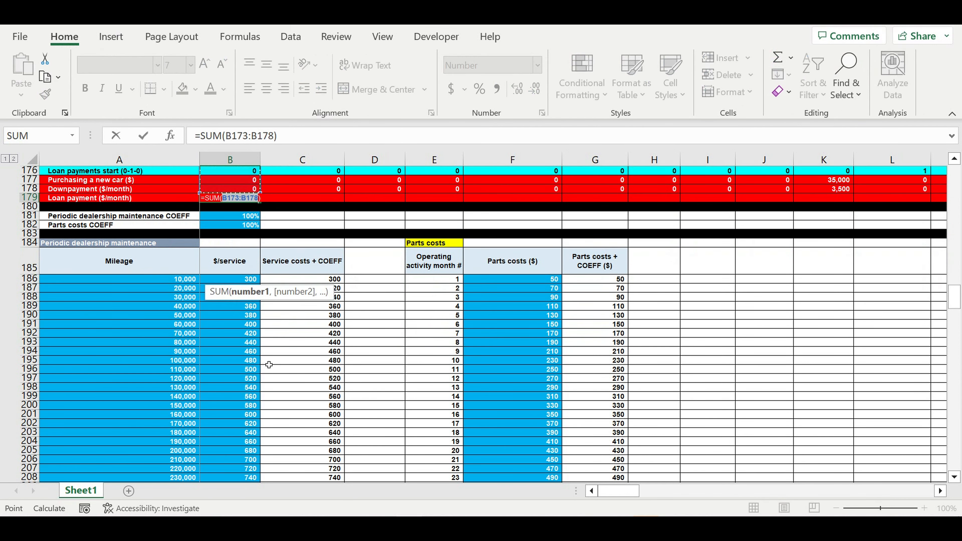
scroll(273, 370, down, 20)
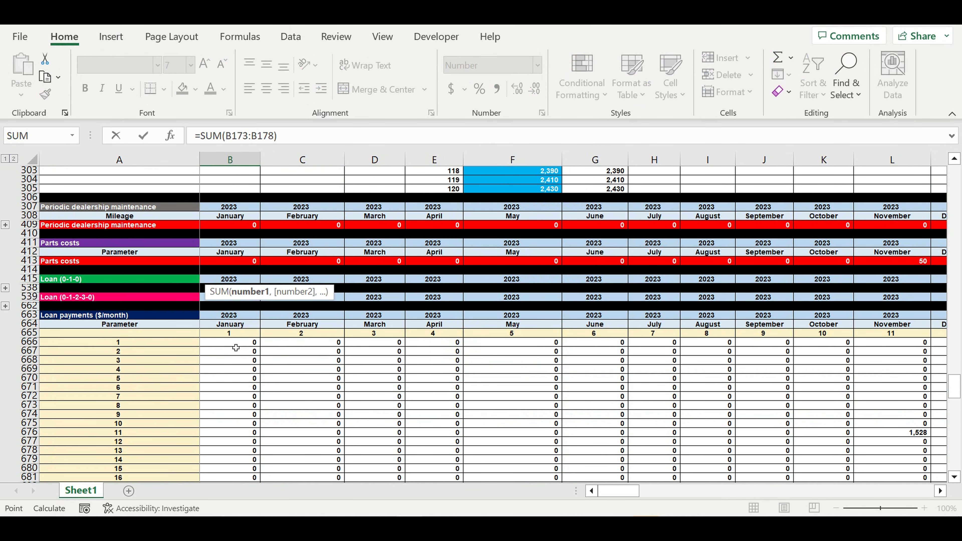
drag(234, 346, 254, 457)
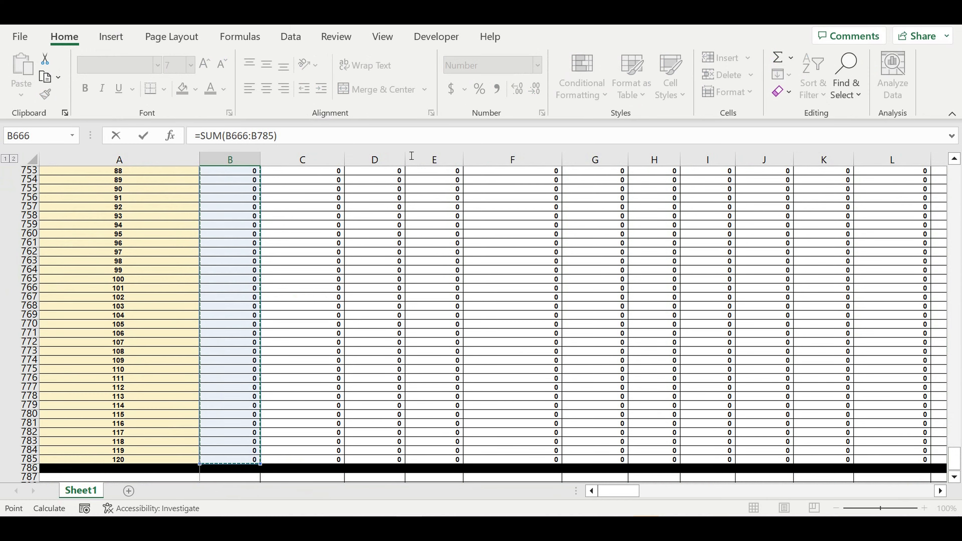
key(Return)
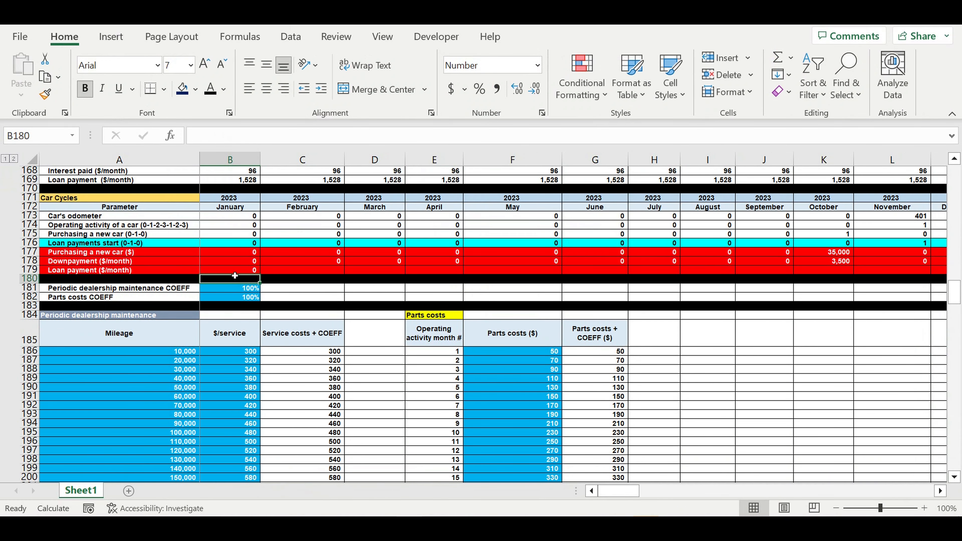
Fill the B179 total across the Loan payment ($/month) row through December 2032 in column DQ.
click(230, 272)
drag(259, 271, 772, 270)
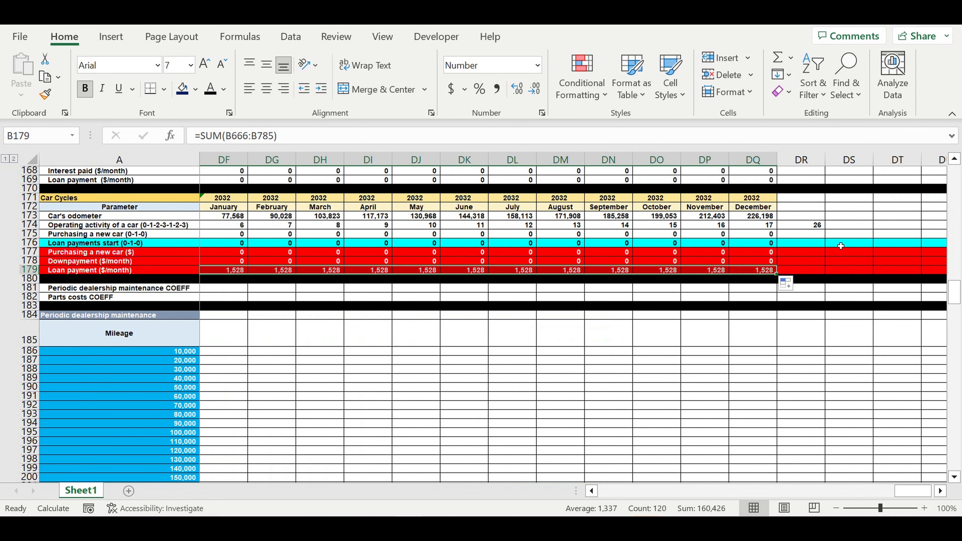
click(838, 243)
Check the timing of downpayments and monthly loan payments against each new car purchase in the Car Cycles table.
drag(900, 491, 606, 491)
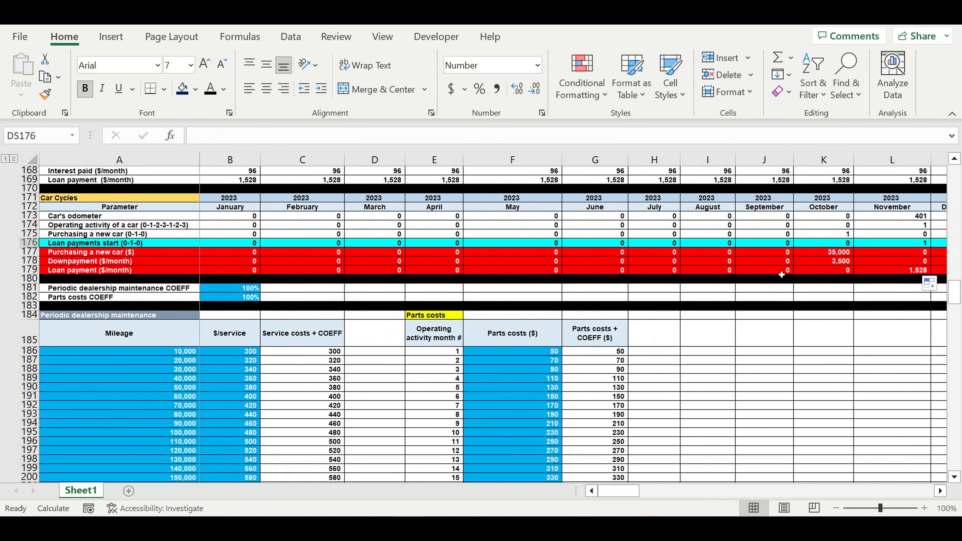
click(831, 264)
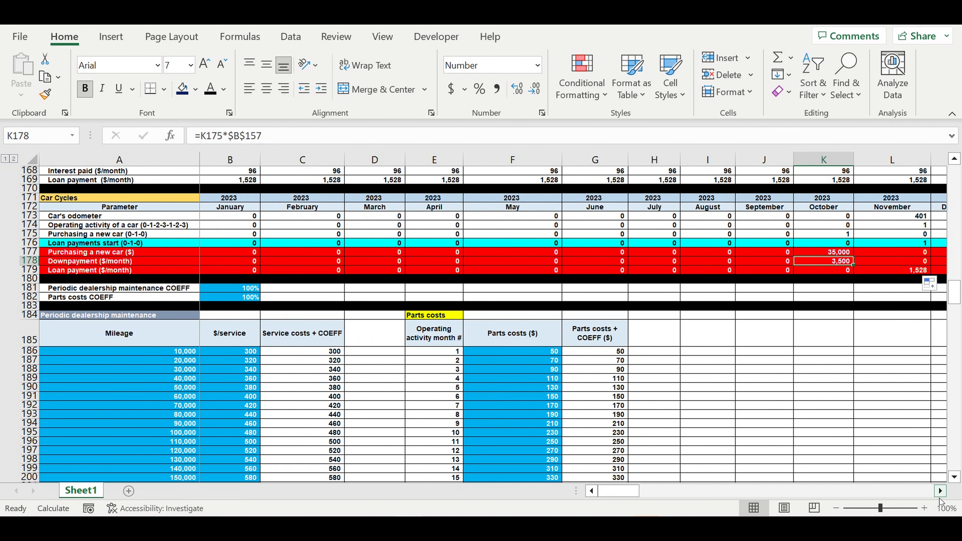
click(939, 491)
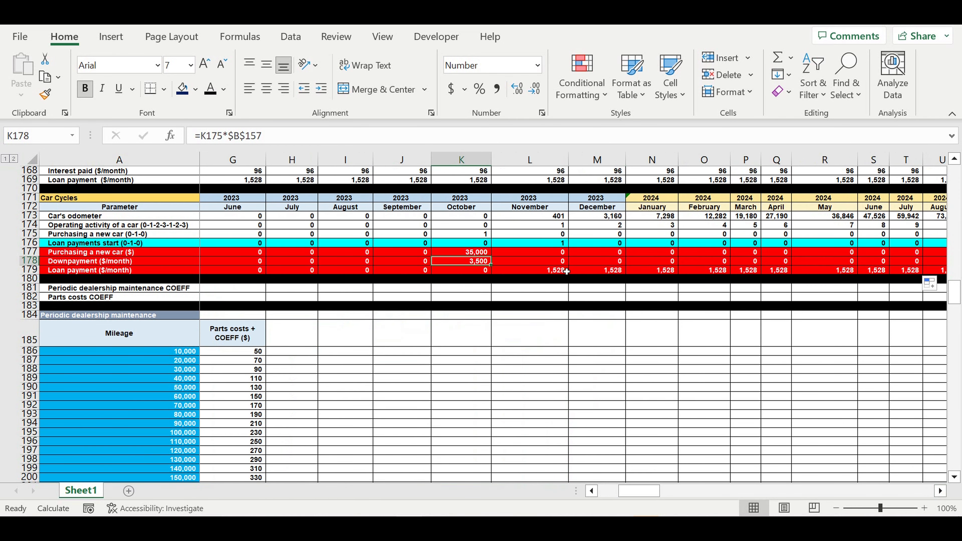
drag(548, 273, 710, 276)
click(918, 261)
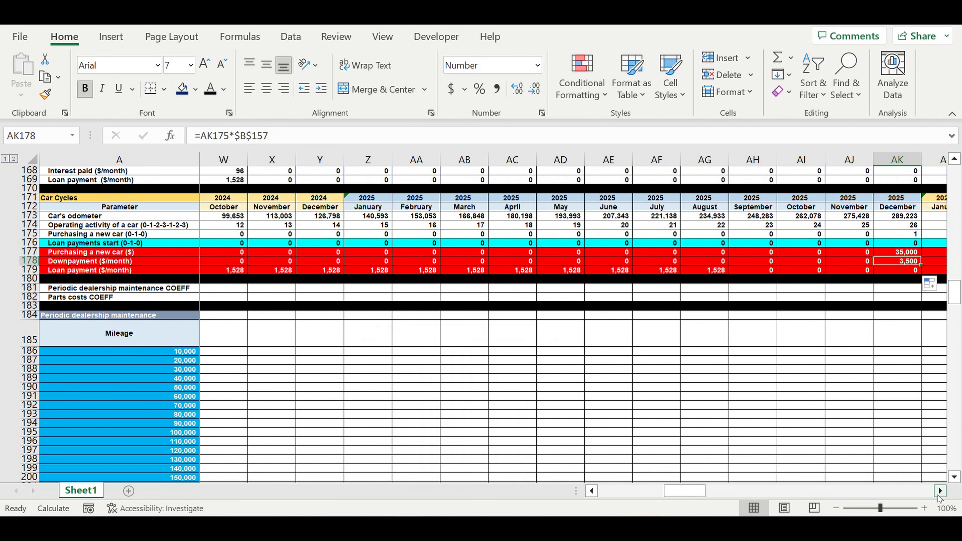
click(938, 492)
click(939, 491)
click(940, 491)
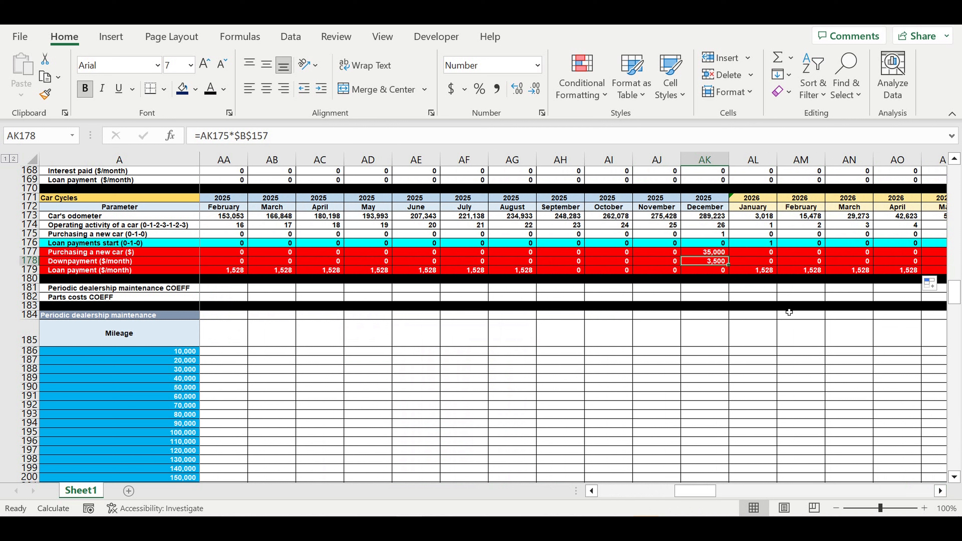
click(759, 271)
drag(802, 272, 958, 270)
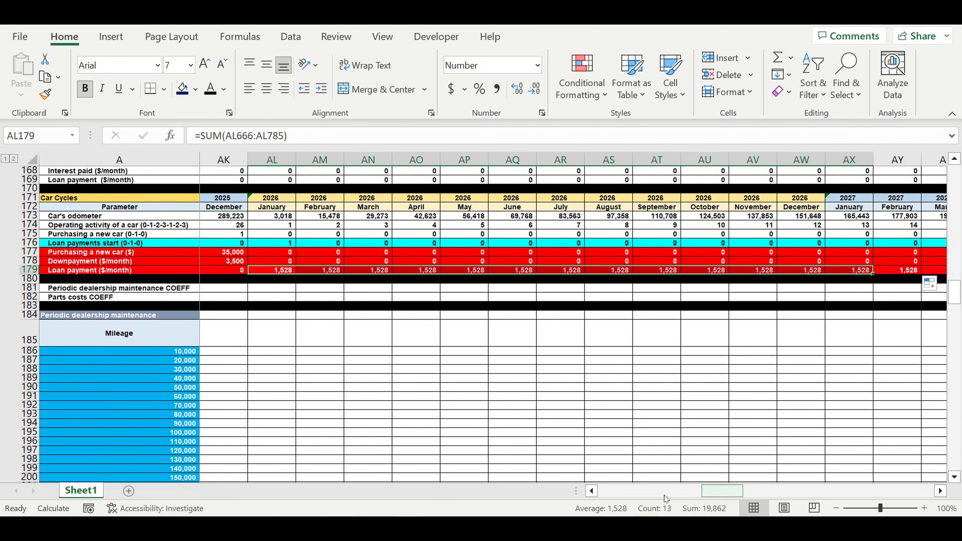
Set the Term of loan (months) in B159 to 12.
drag(721, 492, 508, 506)
scroll(288, 275, up, 4)
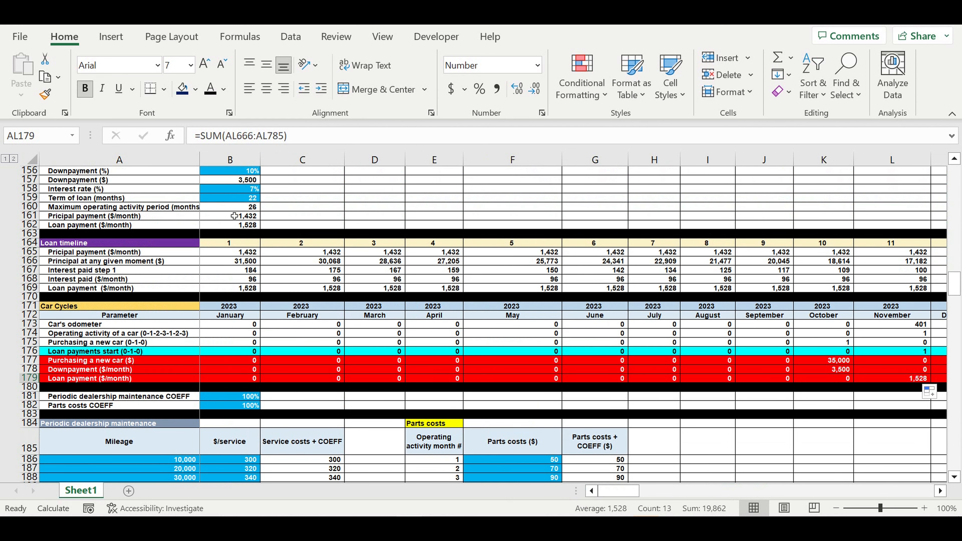
click(231, 200)
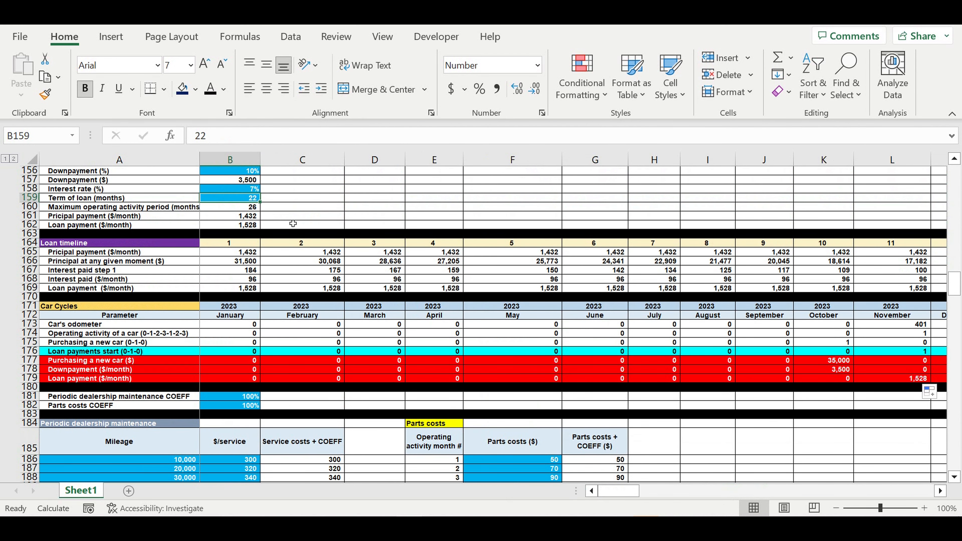
text(12)
key(Return)
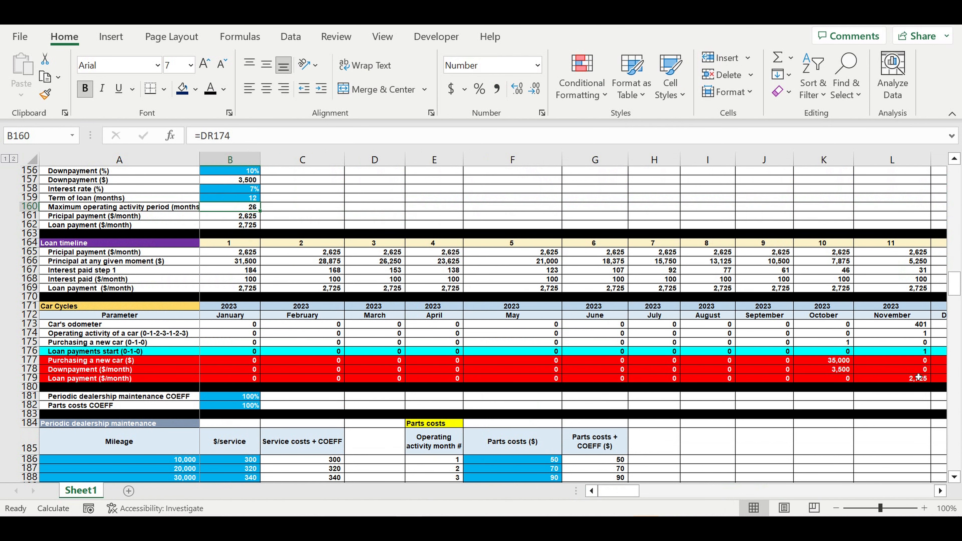
Check the length of each run of monthly payments in the Car Cycles Loan payment row under the 12-month term.
click(918, 377)
click(940, 490)
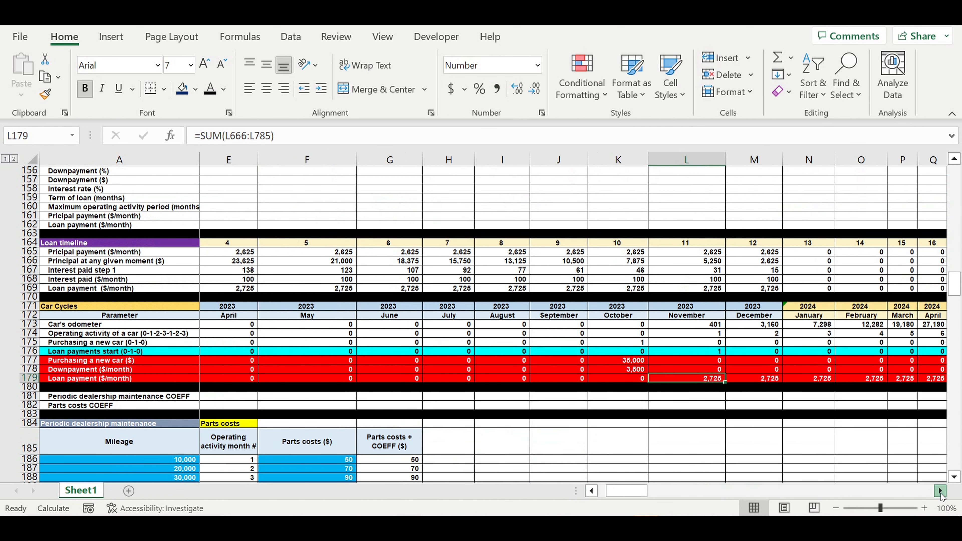
click(940, 490)
click(941, 491)
drag(555, 380, 687, 378)
drag(650, 492, 695, 493)
drag(583, 379, 766, 379)
drag(639, 497, 503, 495)
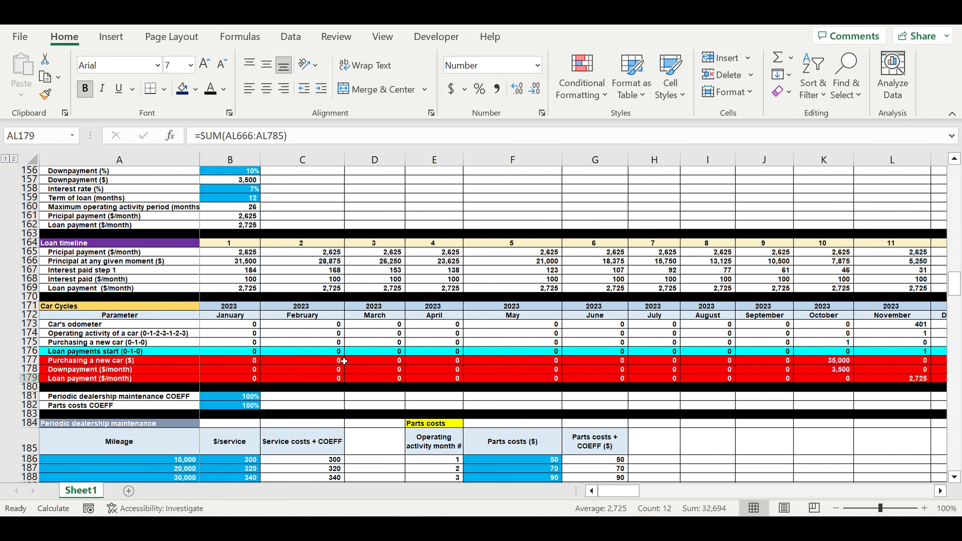
Review the Purchasing a new car row's formula and its label alongside the Downpayment and Loan payment labels.
click(322, 360)
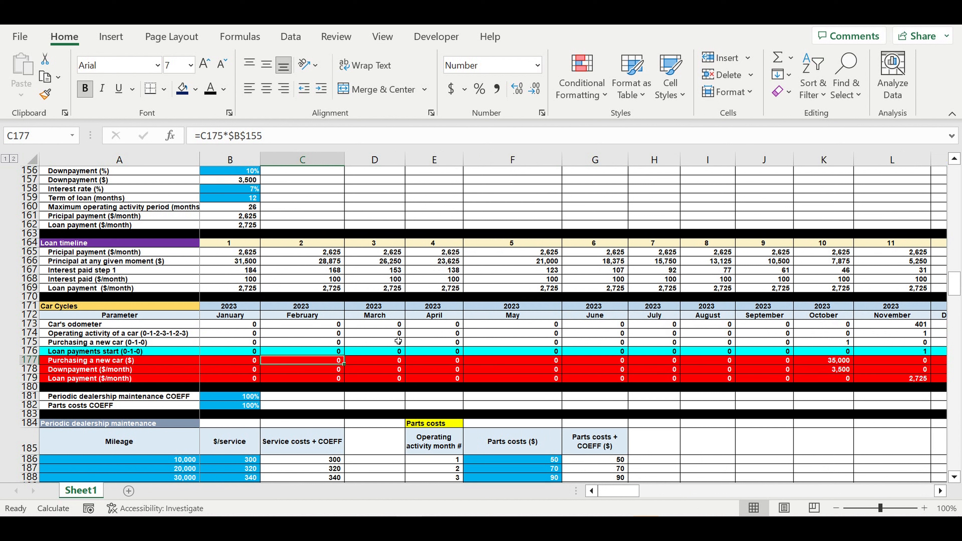
click(125, 364)
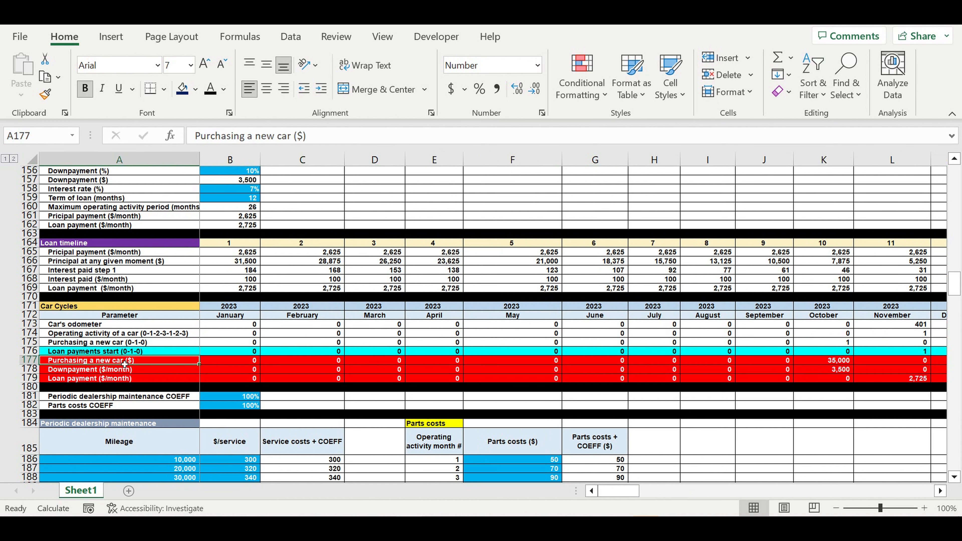
drag(72, 372, 77, 379)
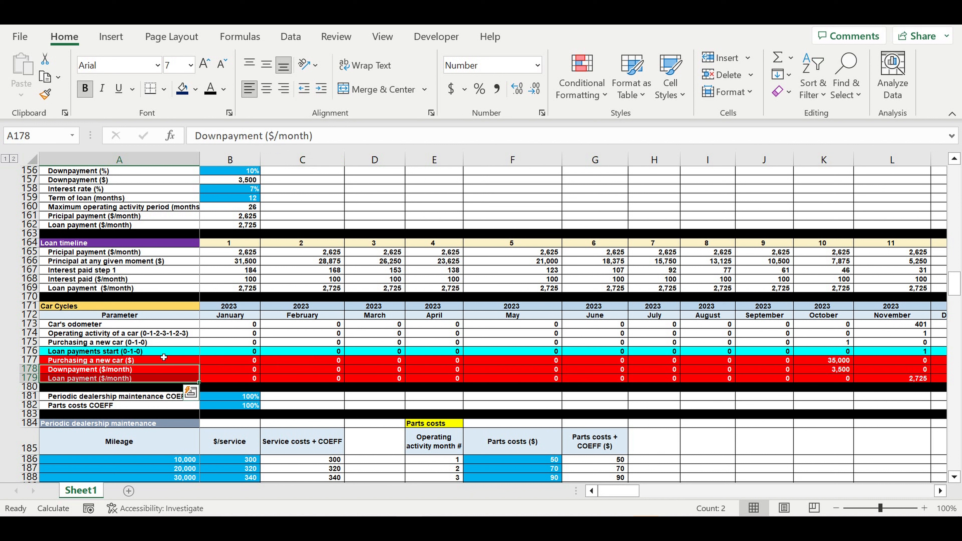